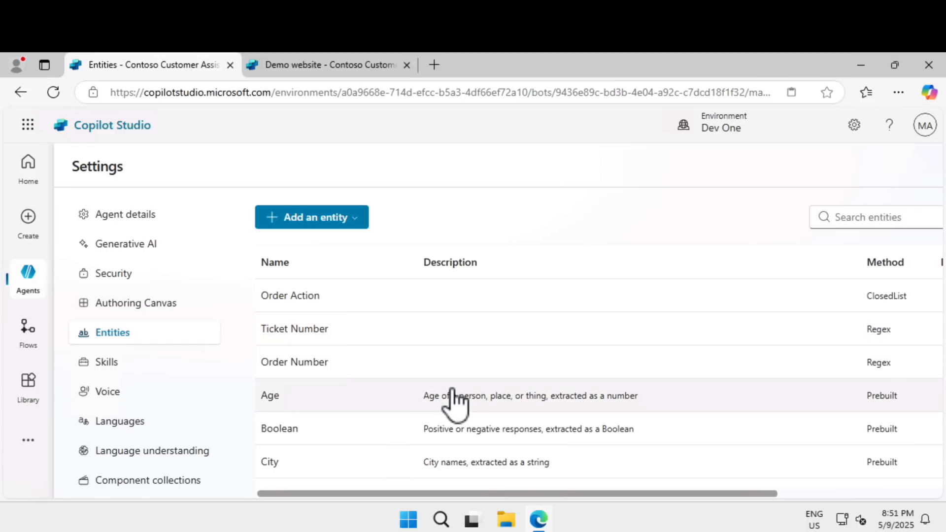
# - Examine the agent's entity list, comparing the custom entities with the prebuilt ones and their descriptions and methods
pyautogui.scroll(-3, 454, 400)
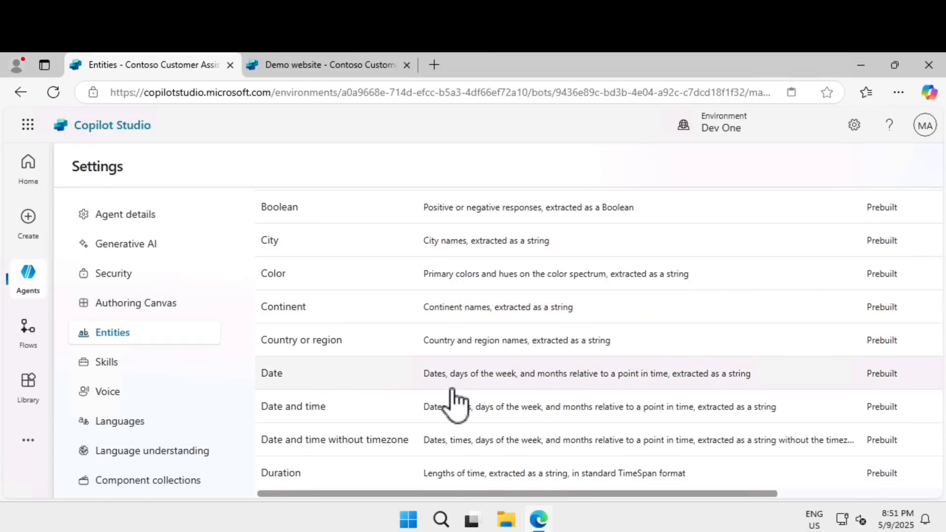
pyautogui.scroll(-1, 454, 400)
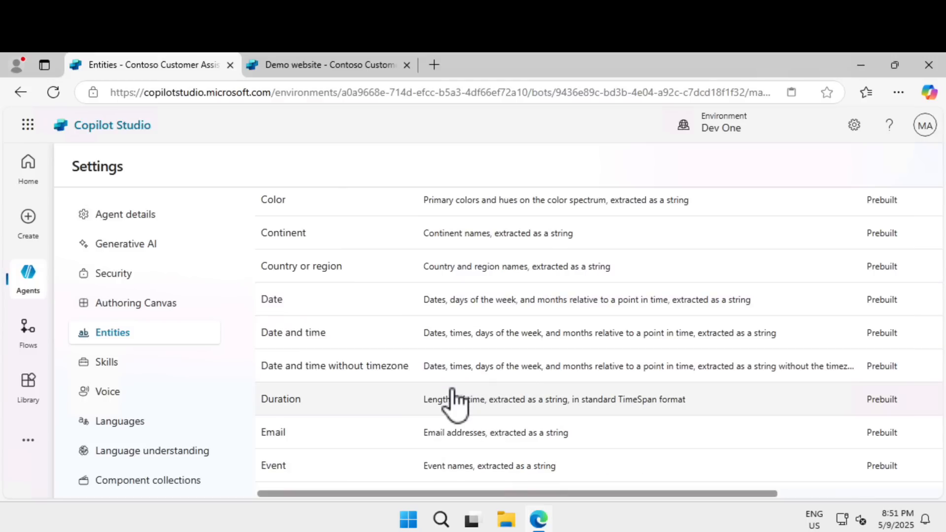
pyautogui.scroll(-2, 454, 400)
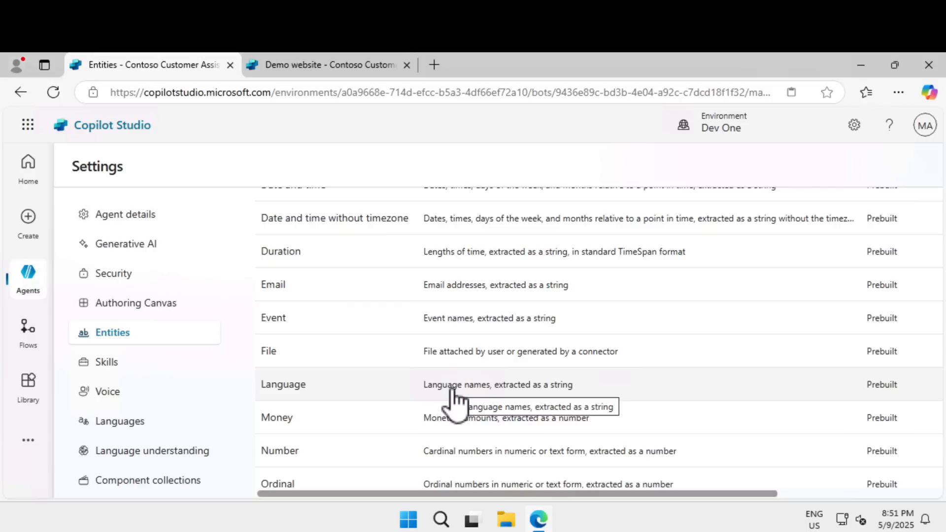
pyautogui.scroll(-2, 454, 400)
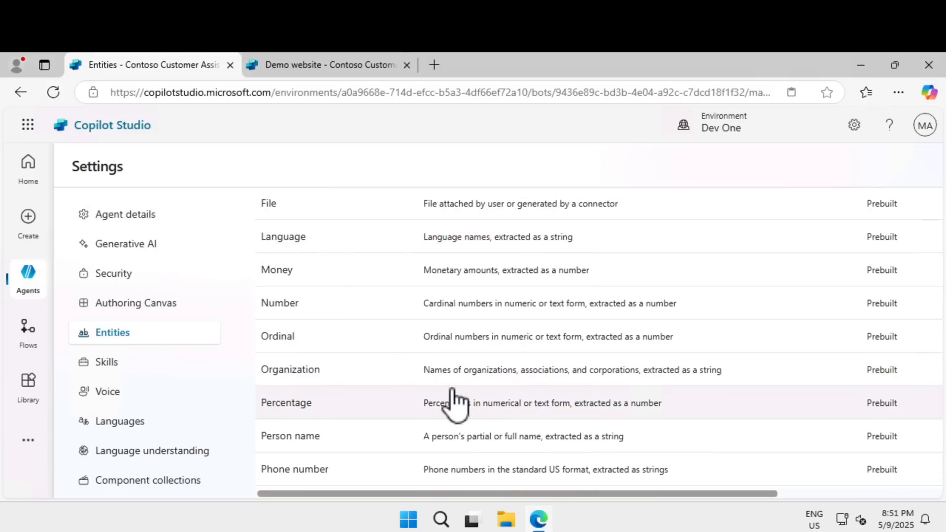
pyautogui.scroll(3, 630, 262)
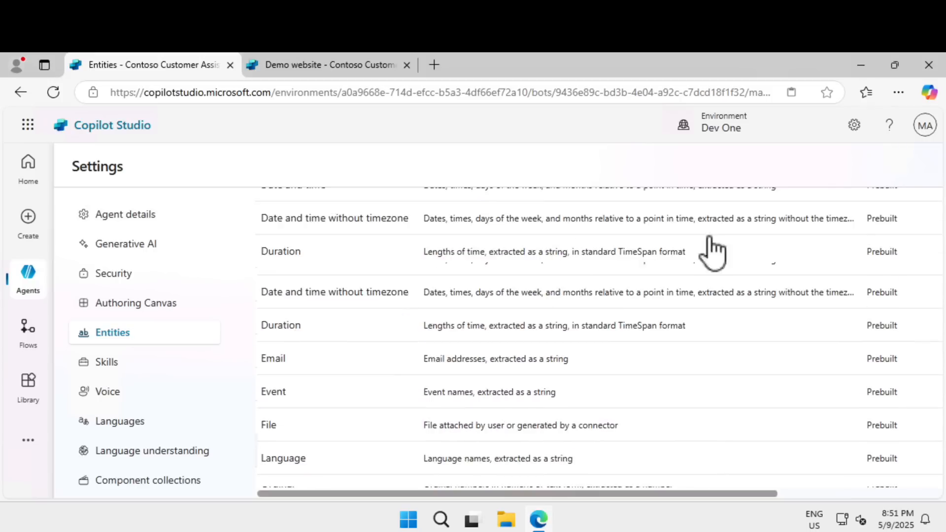
pyautogui.scroll(3, 739, 283)
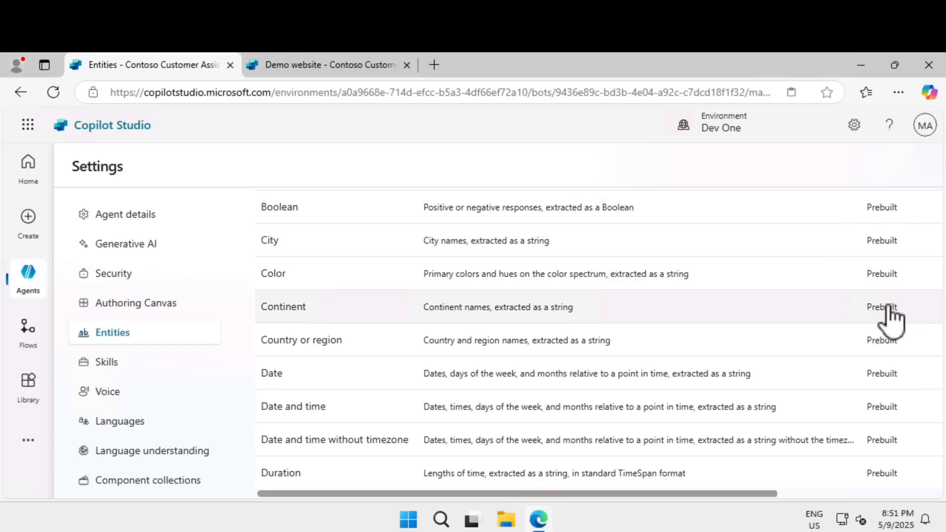
pyautogui.scroll(1, 887, 318)
pyautogui.scroll(1, 889, 335)
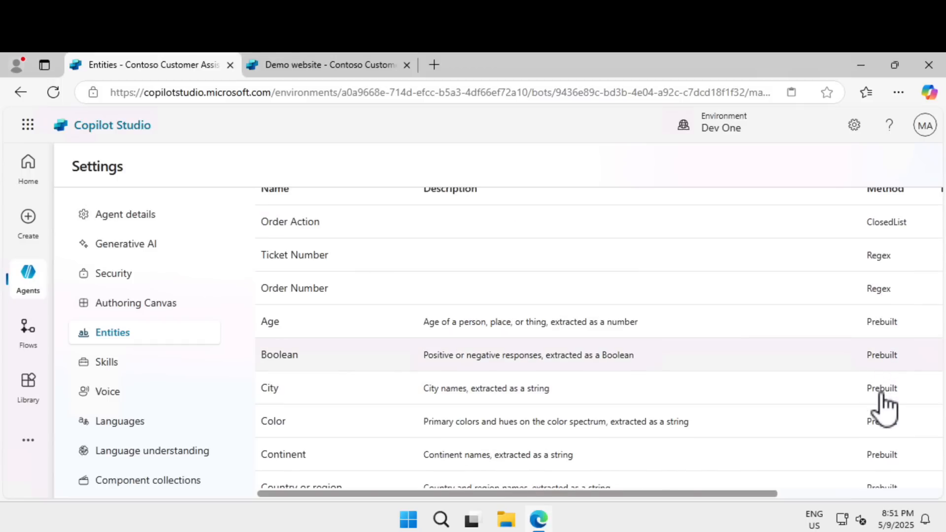
pyautogui.scroll(-5, 882, 396)
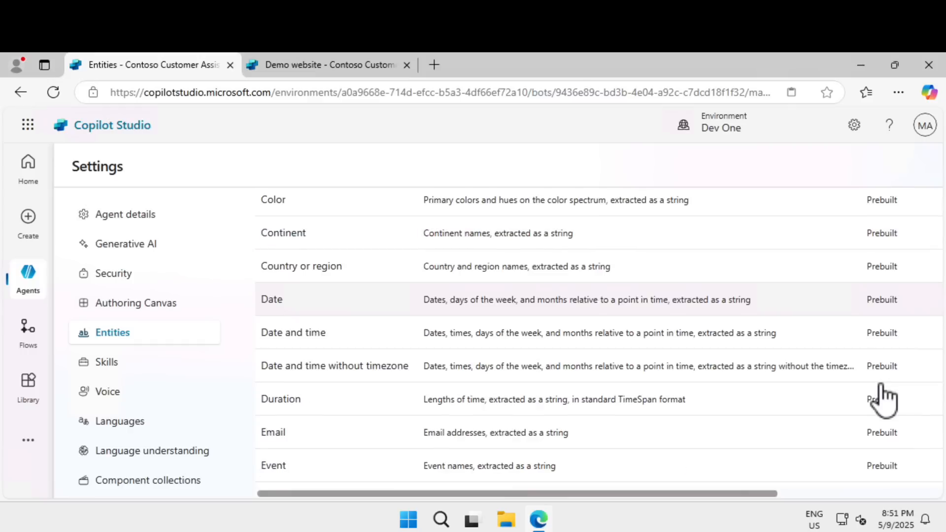
pyautogui.scroll(-1, 881, 397)
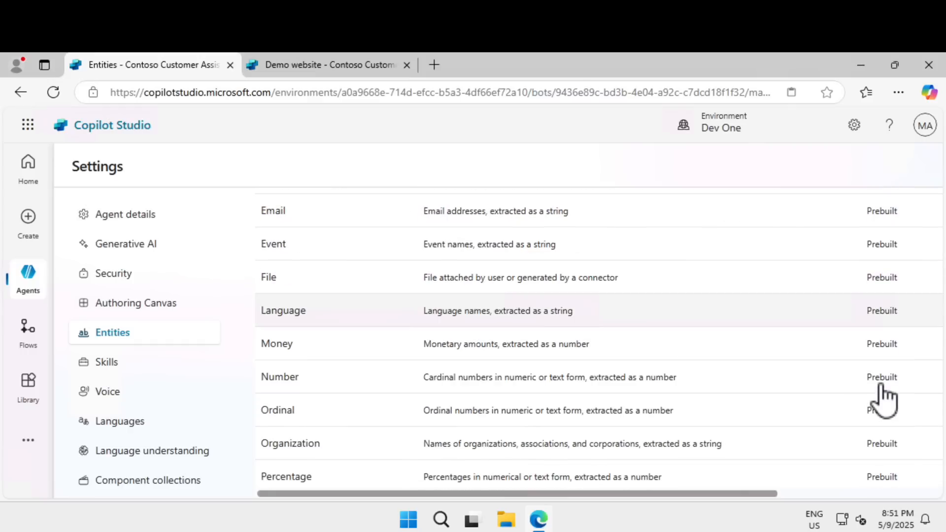
pyautogui.scroll(-5, 883, 400)
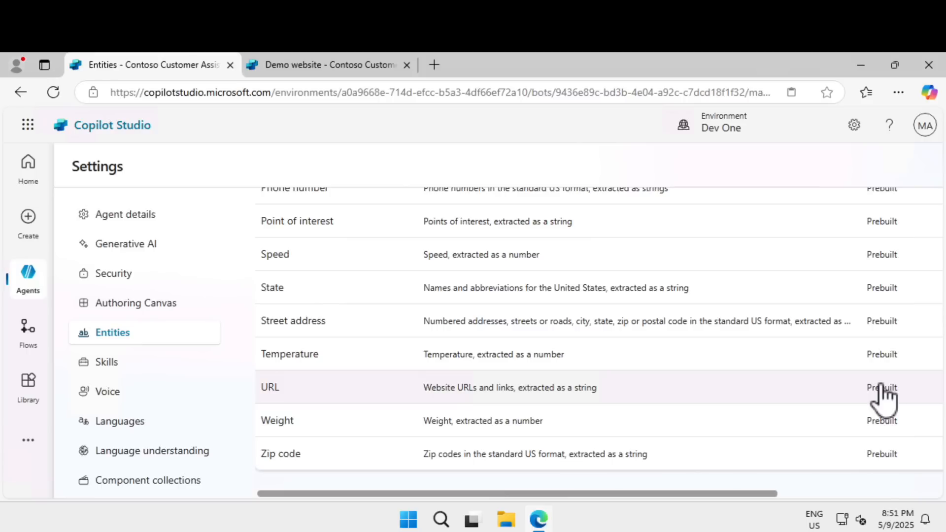
pyautogui.scroll(10, 883, 396)
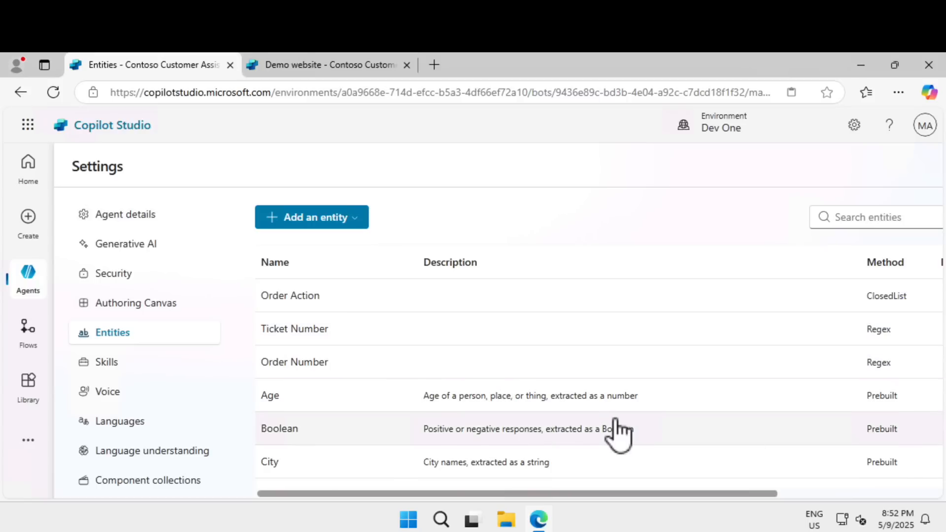
pyautogui.scroll(-1, 619, 425)
pyautogui.scroll(1, 495, 388)
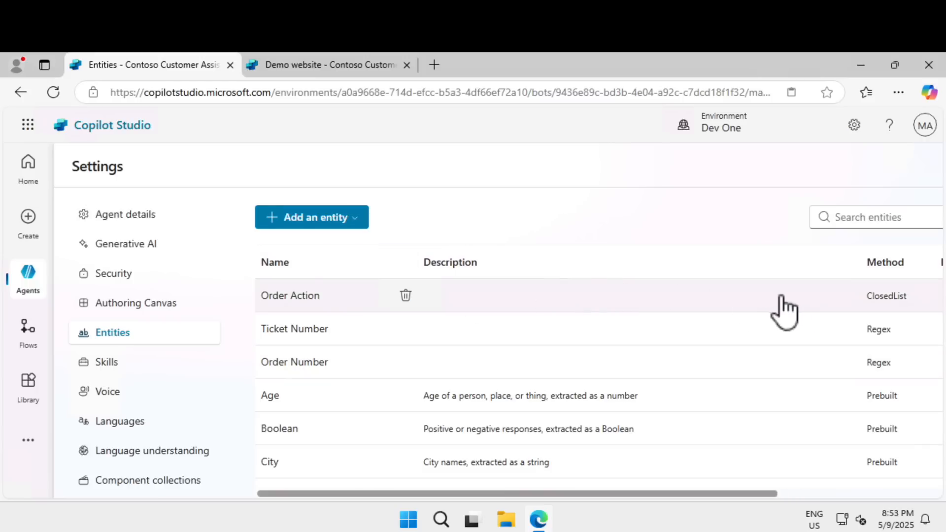
# - Review the Order Action entity's list items and smart matching setting, and check the entity list's Errors and Modified columns
pyautogui.click(697, 300)
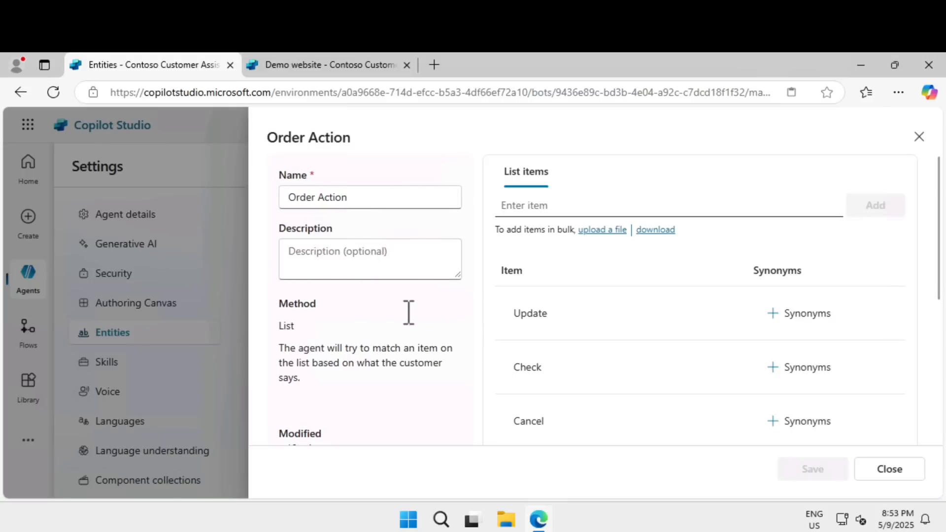
pyautogui.scroll(-5, 406, 314)
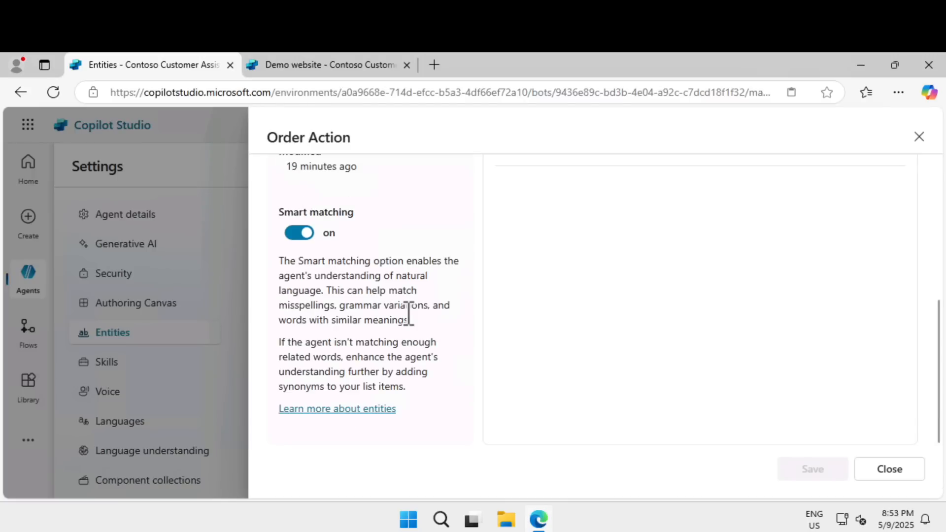
pyautogui.scroll(5, 409, 314)
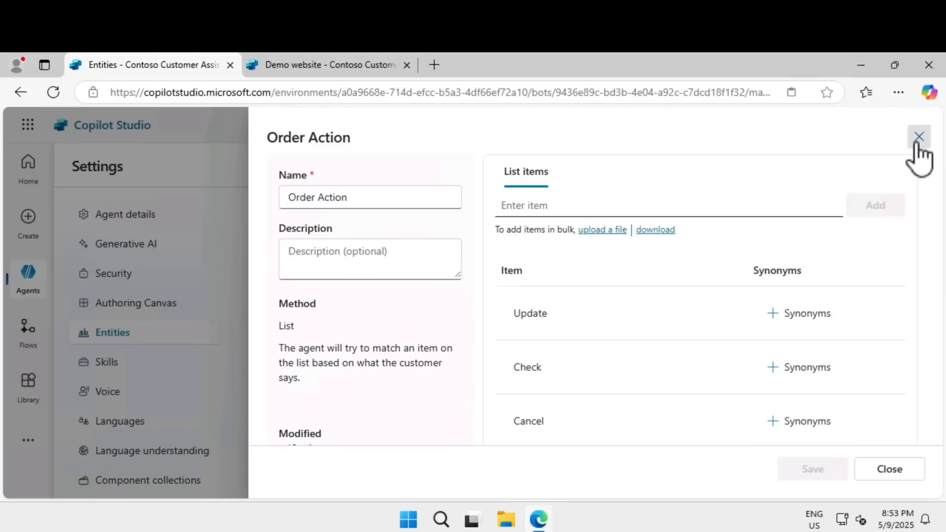
pyautogui.click(917, 140)
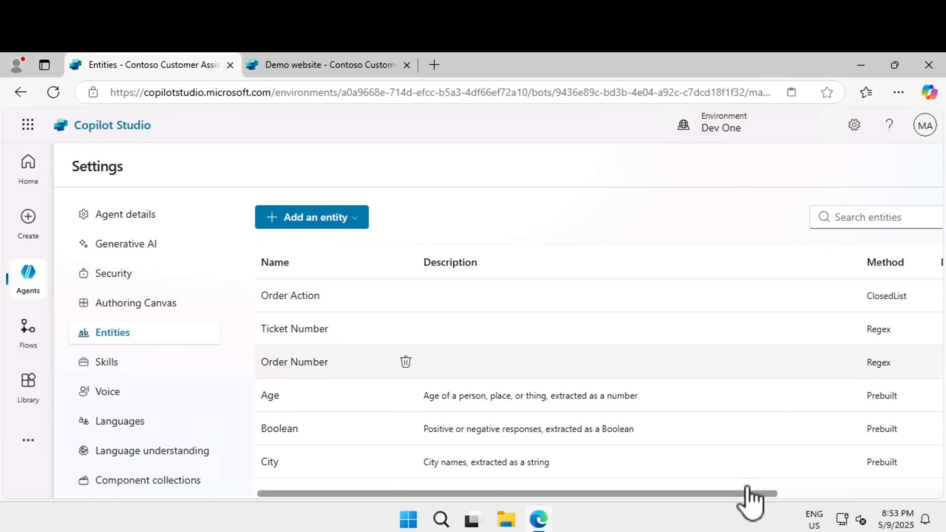
pyautogui.moveTo(769, 493); pyautogui.dragTo(925, 502)
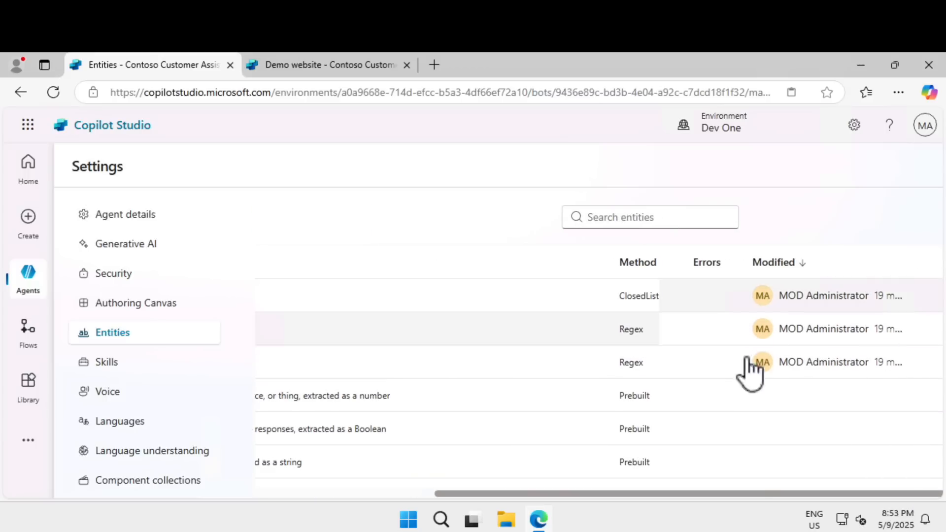
pyautogui.moveTo(757, 494); pyautogui.dragTo(562, 483)
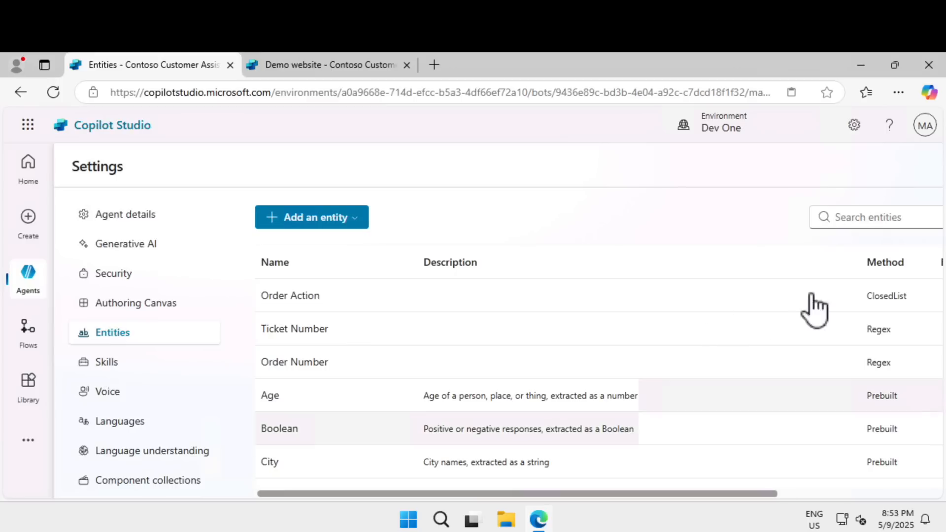
# - Add the synonym "status" to the Check item of the Order Action entity and save the entity
pyautogui.click(576, 296)
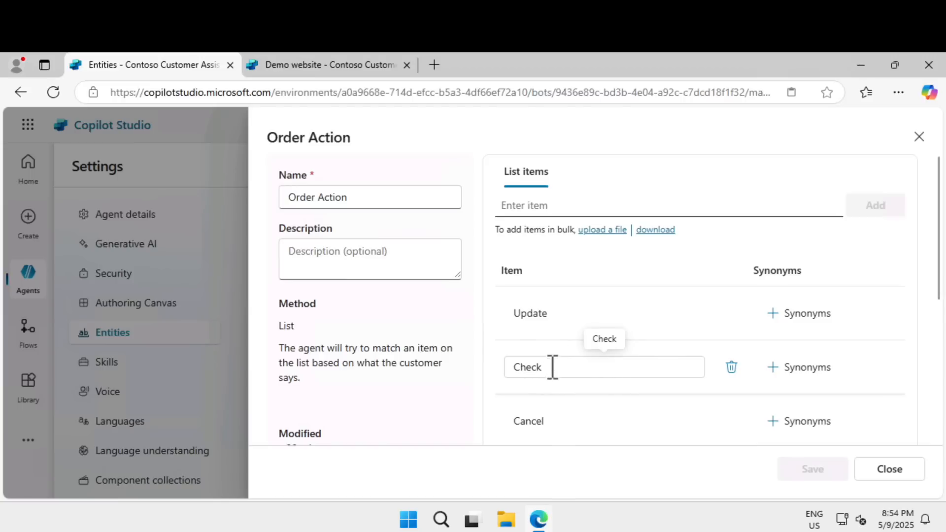
pyautogui.click(795, 373)
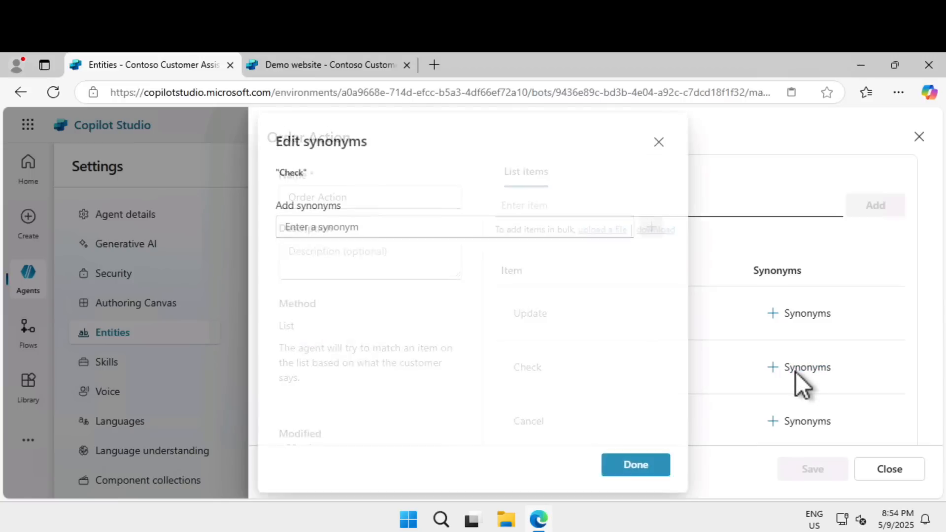
pyautogui.write('status')
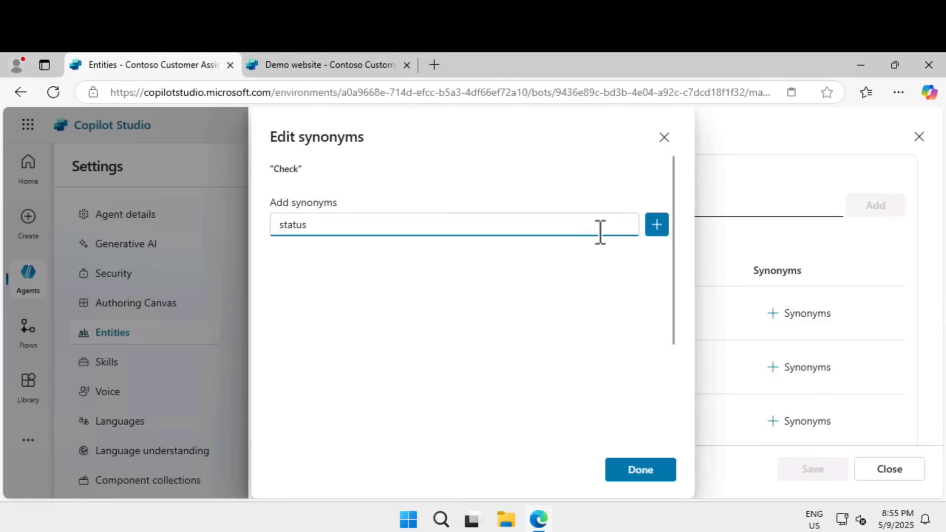
pyautogui.click(656, 225)
pyautogui.click(652, 470)
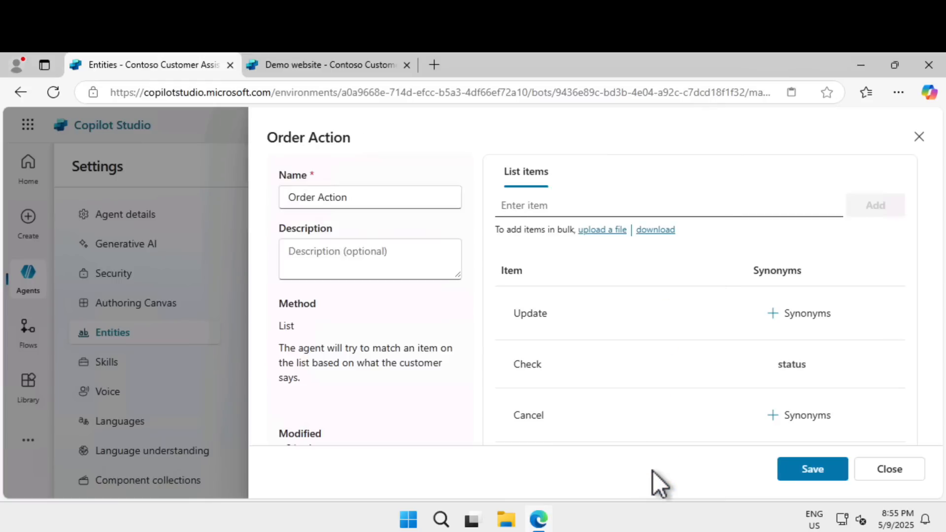
pyautogui.click(799, 468)
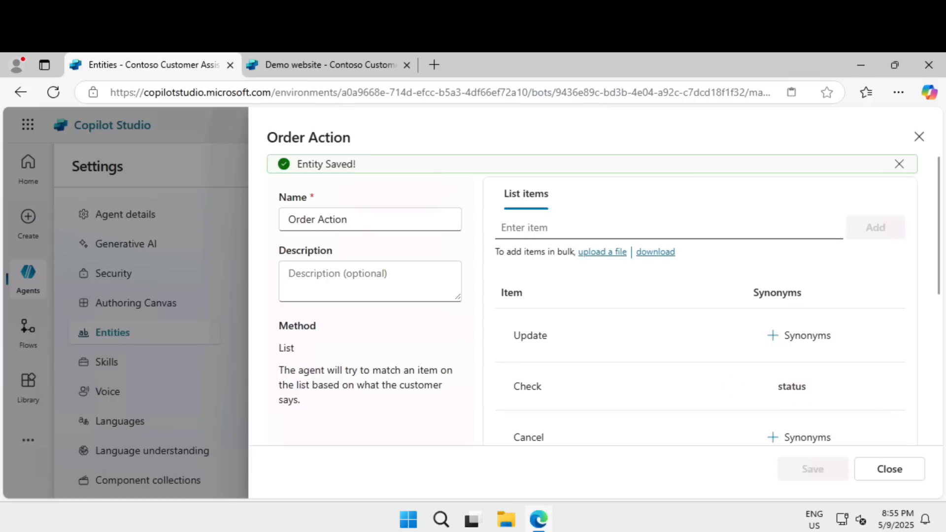
# - Review the Order Action entity's Smart matching option and List method description, and close the entity
pyautogui.scroll(-5, 313, 364)
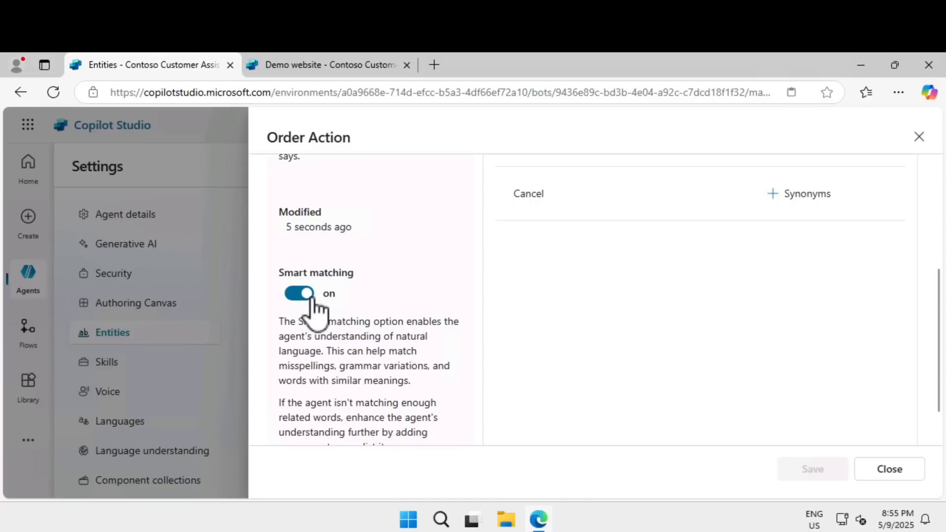
pyautogui.scroll(3, 292, 231)
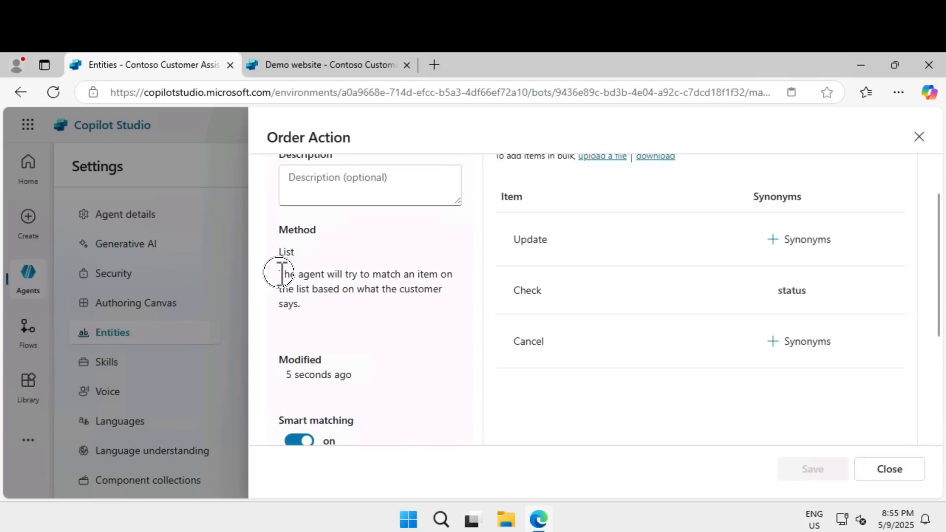
pyautogui.tripleClick(332, 305)
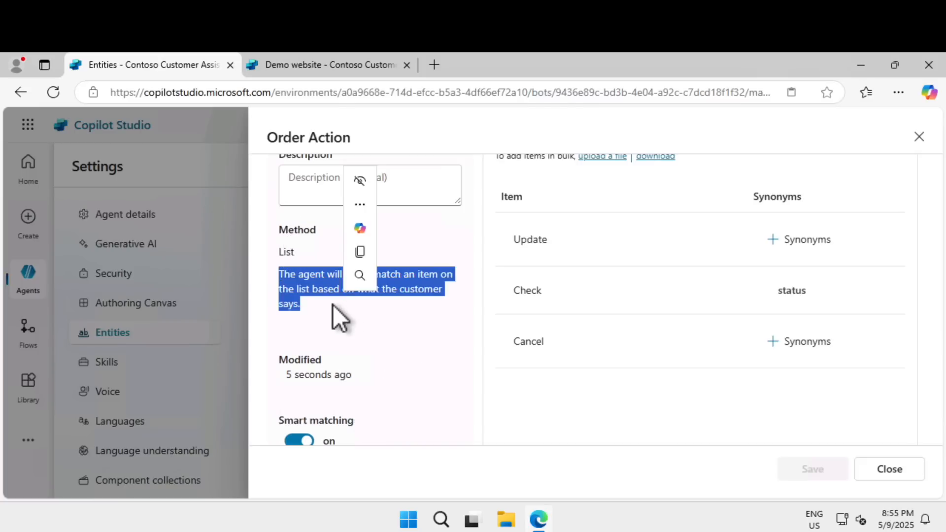
pyautogui.click(374, 318)
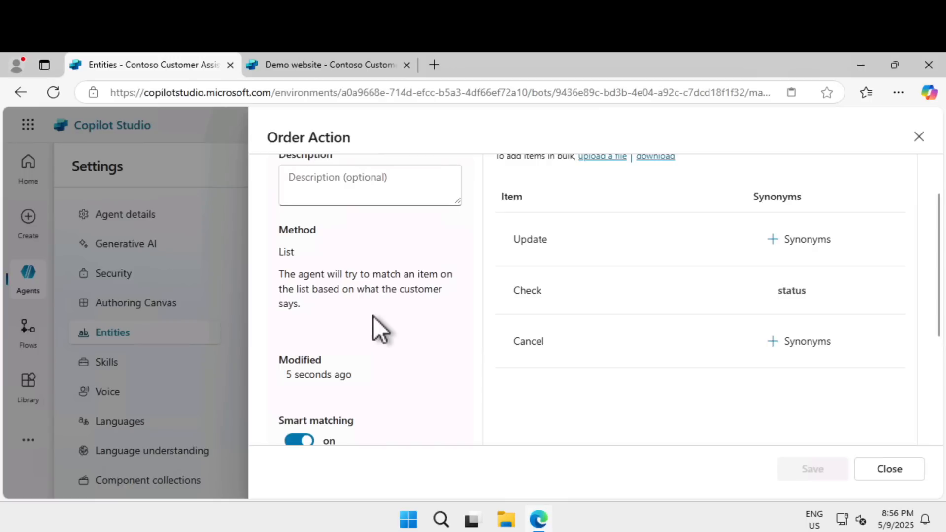
pyautogui.tripleClick(280, 287)
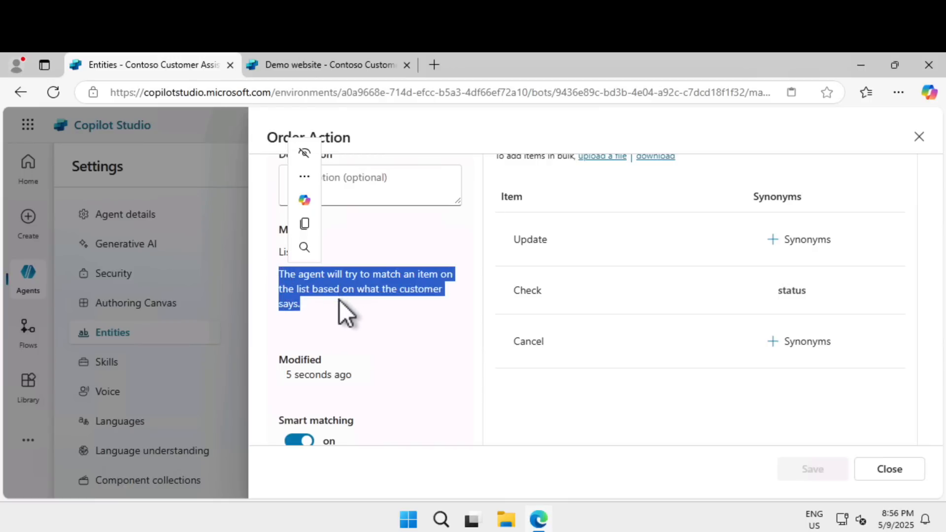
pyautogui.click(356, 302)
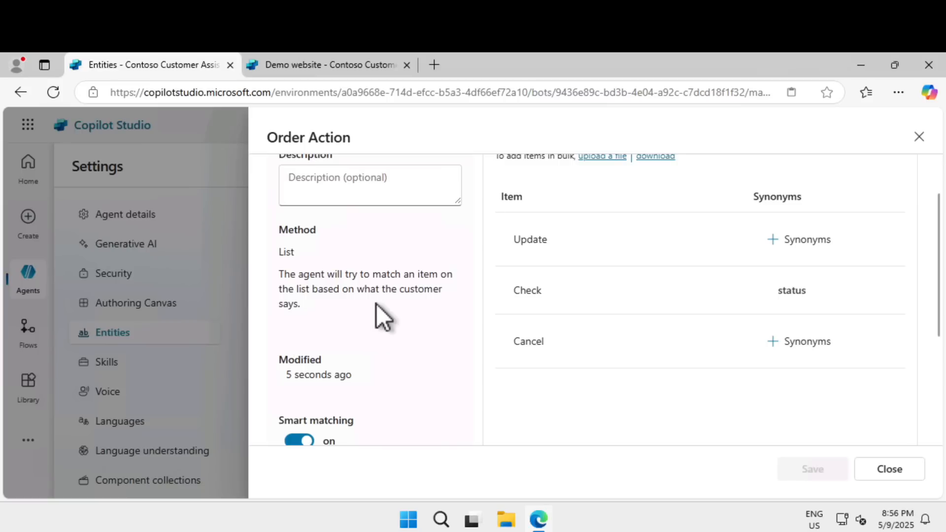
pyautogui.click(897, 475)
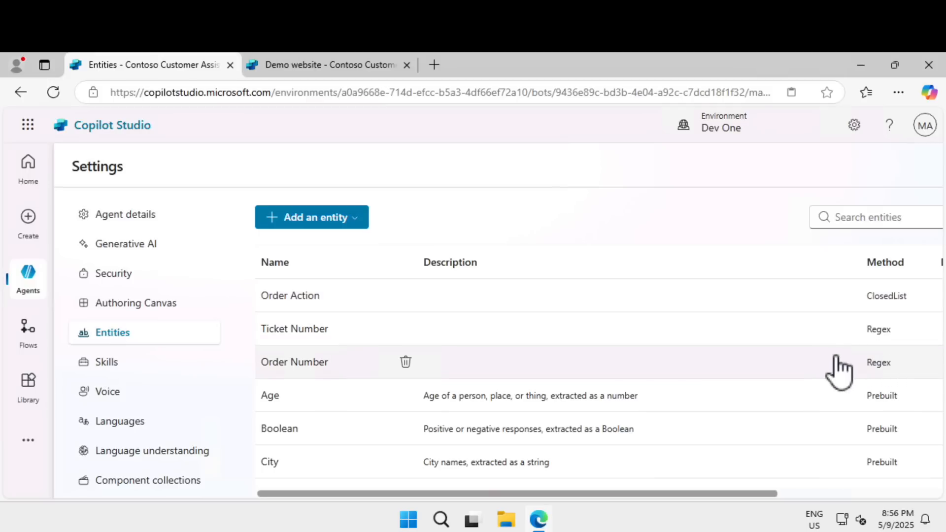
# - Examine the Order Number entity's regex pattern and the example patterns beneath it, and close the entity
pyautogui.click(291, 364)
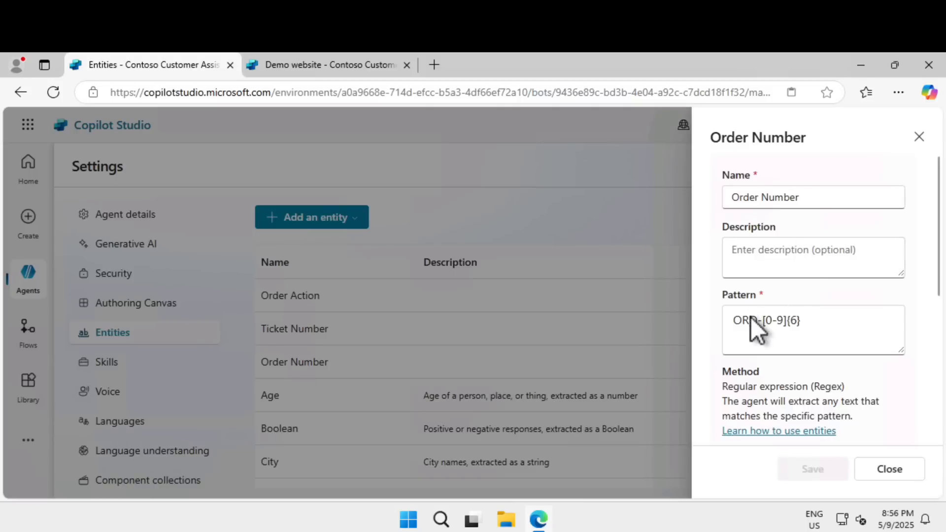
pyautogui.click(734, 321)
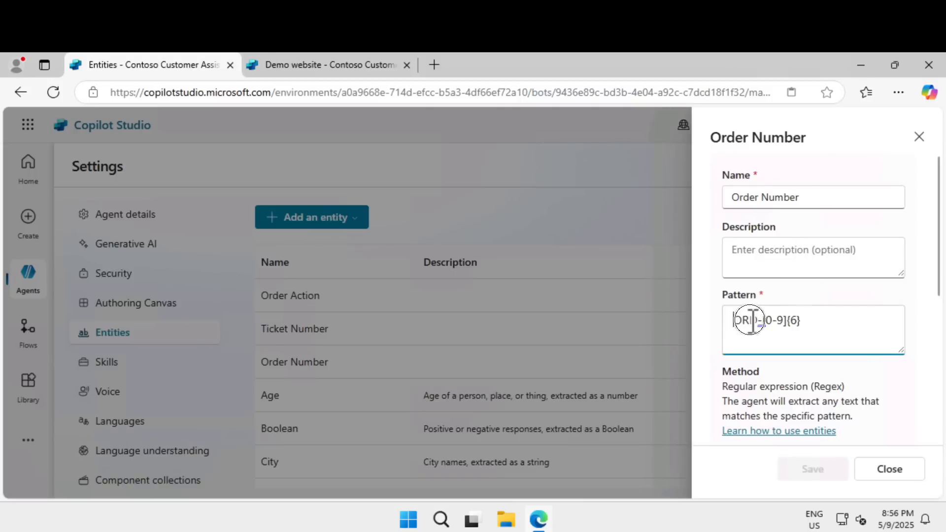
pyautogui.moveTo(762, 321); pyautogui.dragTo(802, 321)
pyautogui.click(746, 319)
pyautogui.doubleClick(747, 320)
pyautogui.scroll(-3, 793, 351)
pyautogui.scroll(-3, 794, 350)
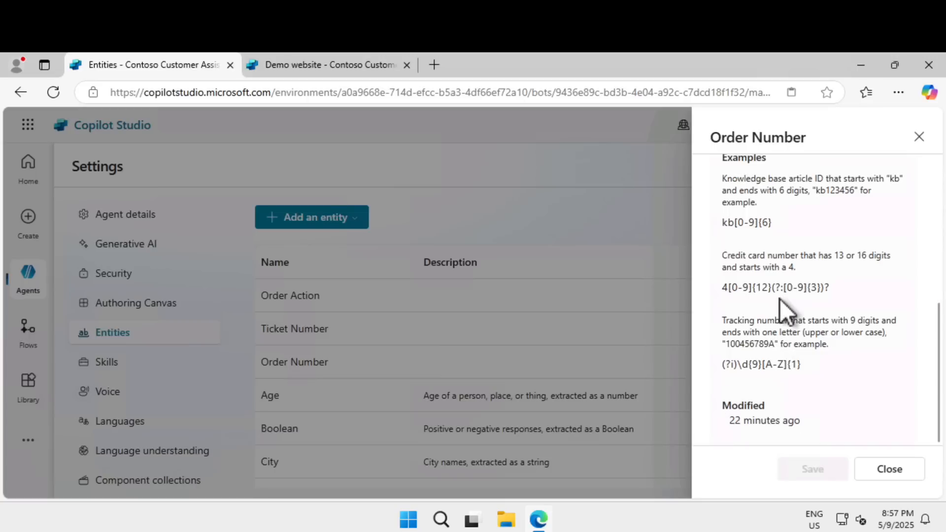
pyautogui.click(891, 470)
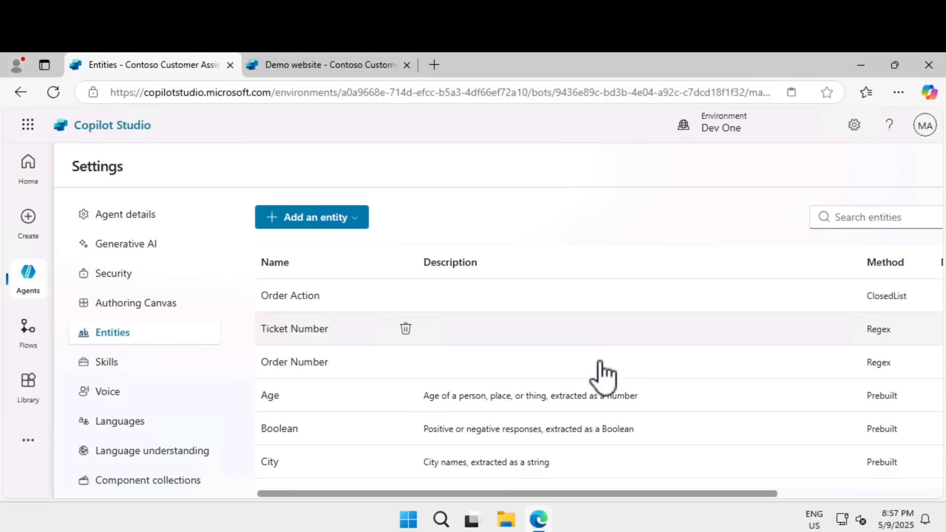
# - Examine the prebuilt Age entity's usage examples, comparing user inputs with their saved values, and close the entity
pyautogui.click(523, 397)
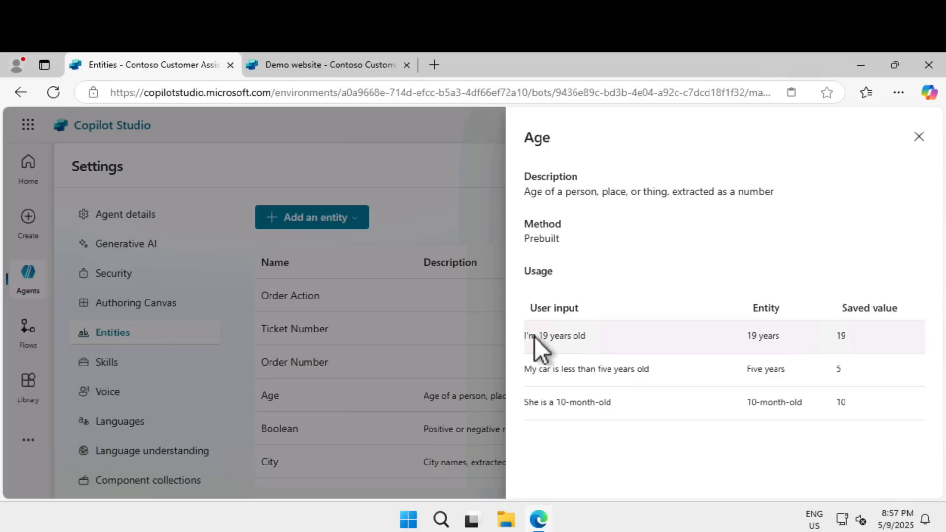
pyautogui.moveTo(528, 335); pyautogui.dragTo(655, 315)
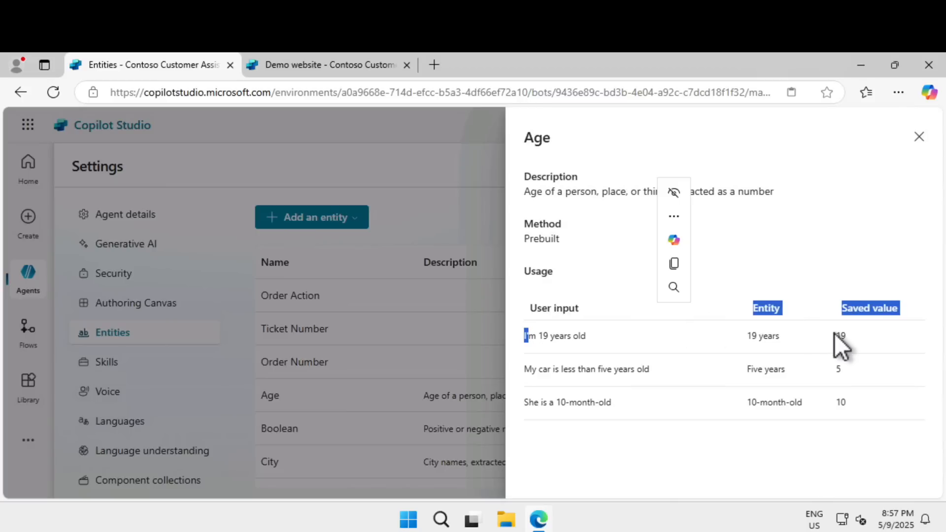
pyautogui.moveTo(840, 336)
pyautogui.mouseDown()
pyautogui.moveTo(866, 334)
pyautogui.moveTo(855, 334)
pyautogui.mouseUp()
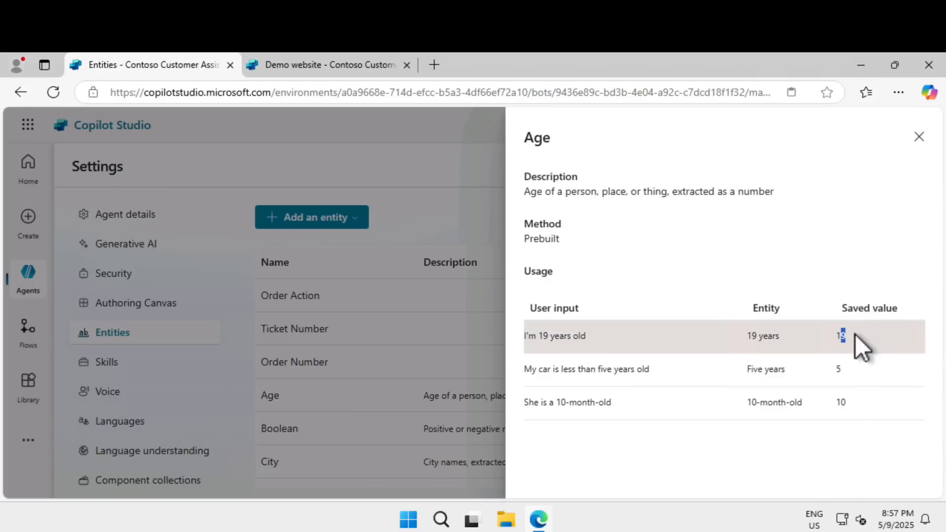
pyautogui.moveTo(533, 403); pyautogui.dragTo(675, 394)
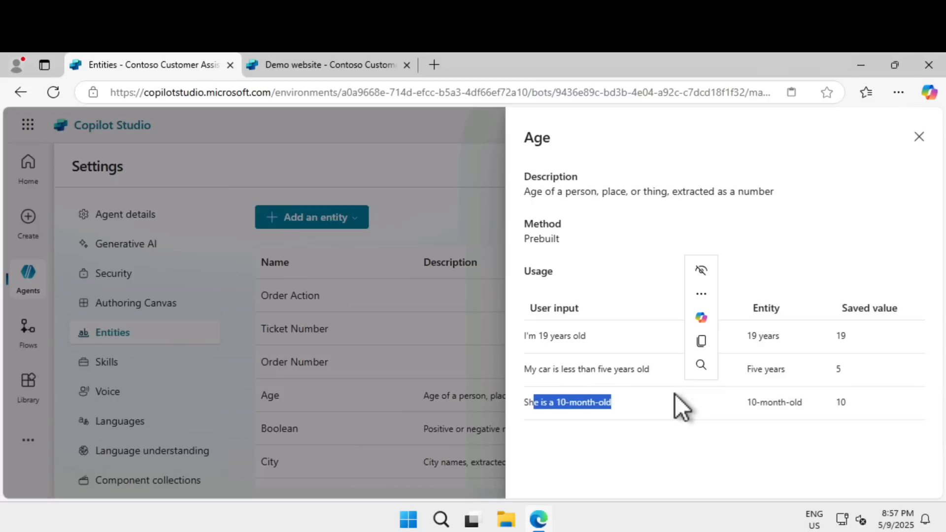
pyautogui.doubleClick(862, 404)
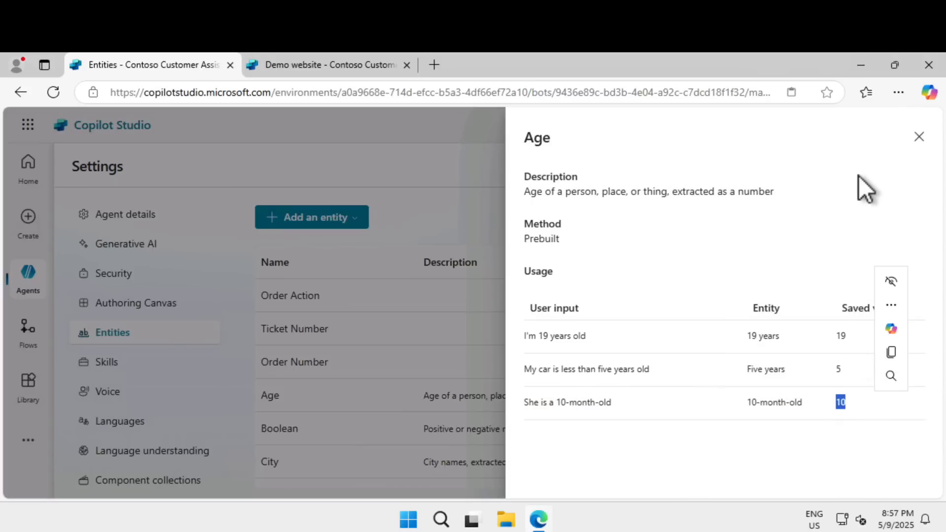
pyautogui.click(919, 137)
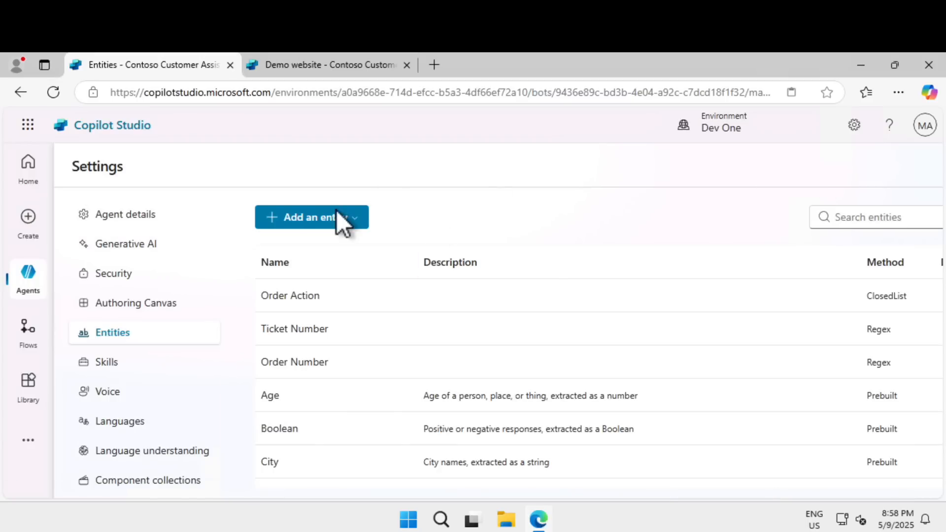
# - Review the agent's name and icon details, and the Generative AI interaction and content moderation settings
pyautogui.click(151, 215)
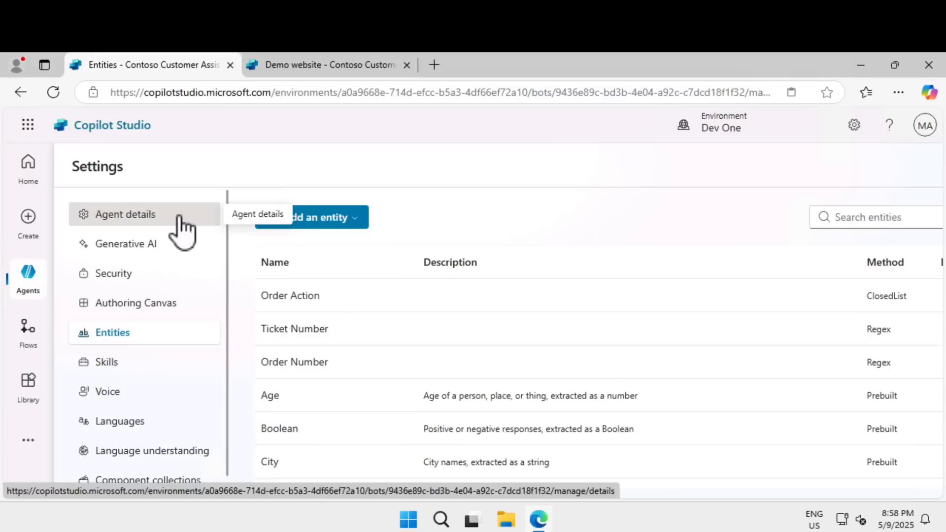
pyautogui.moveTo(313, 326); pyautogui.dragTo(416, 327)
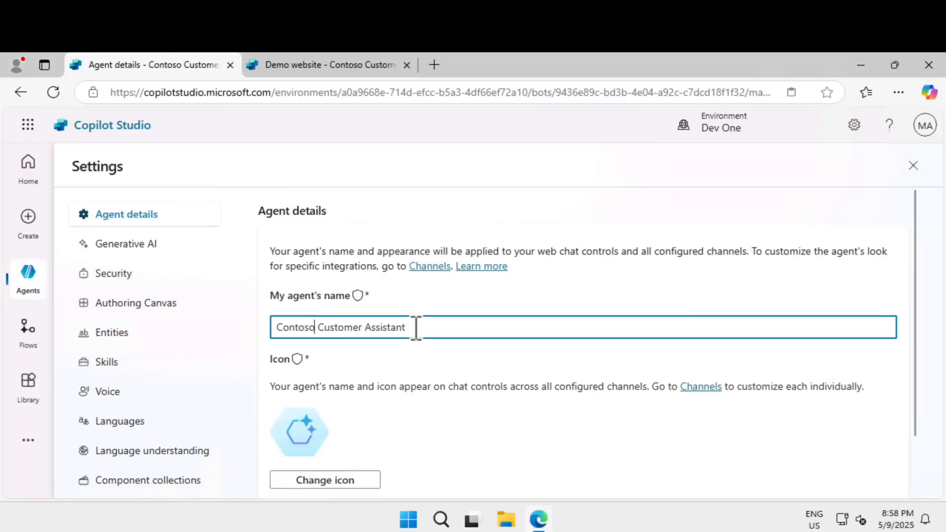
pyautogui.scroll(-2, 316, 440)
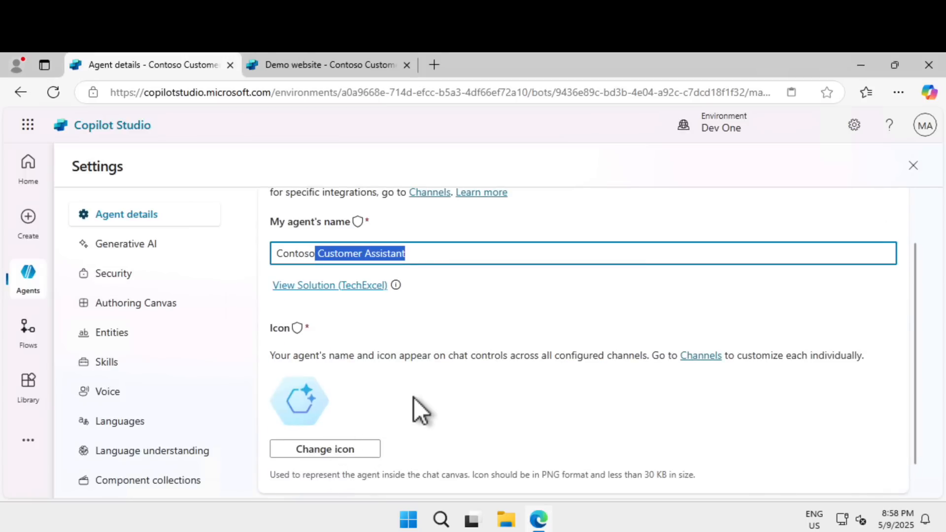
pyautogui.scroll(-1, 413, 398)
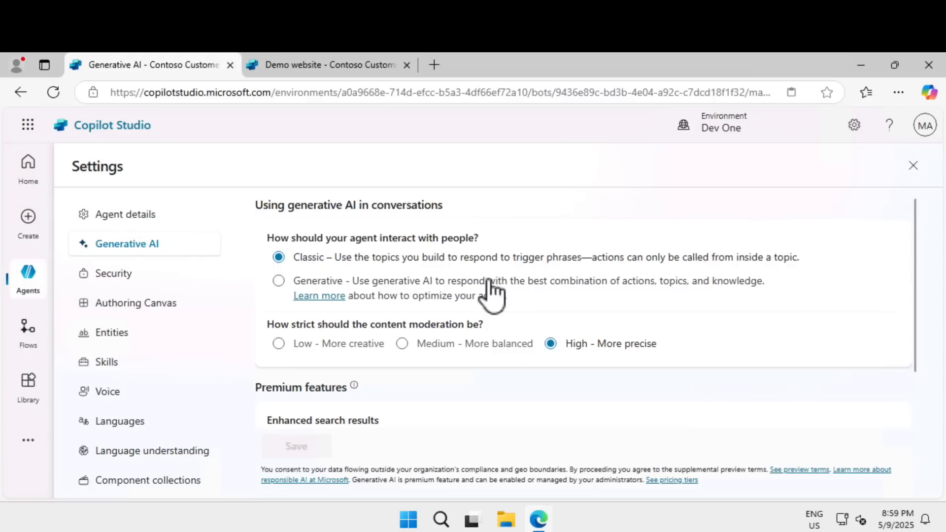
pyautogui.moveTo(302, 327); pyautogui.dragTo(490, 326)
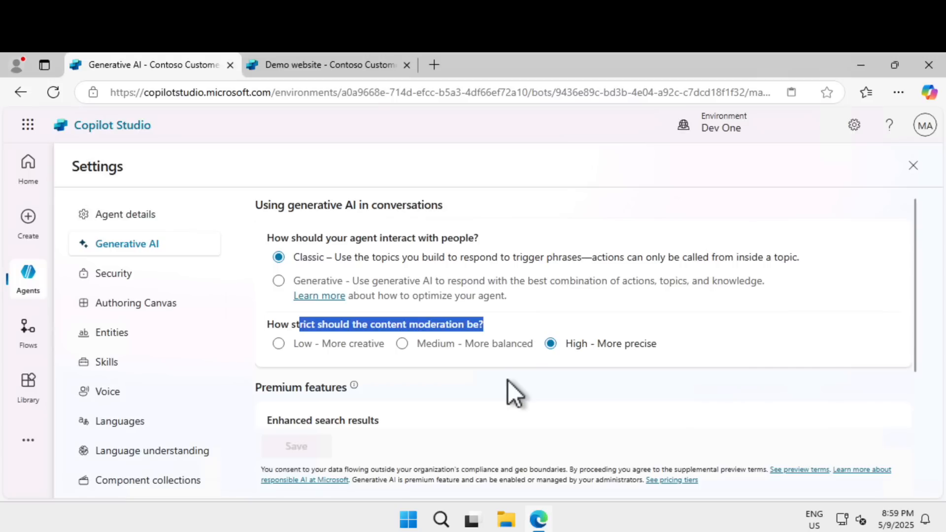
# - Review the agent's Authentication options and Web channel security settings
pyautogui.click(143, 282)
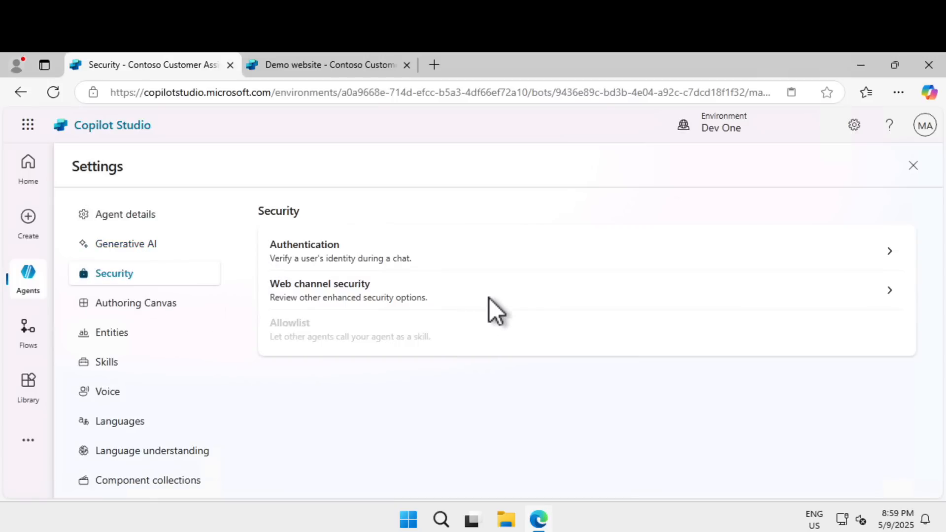
pyautogui.click(494, 256)
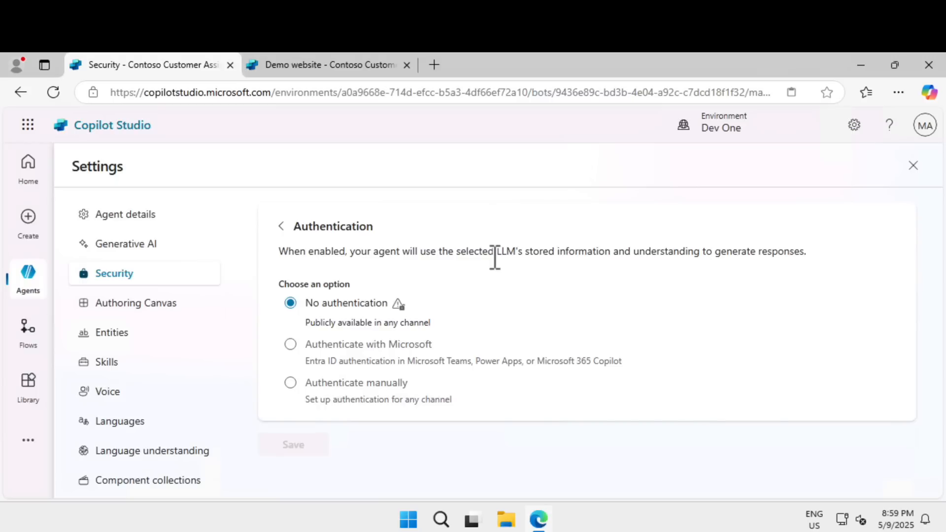
pyautogui.click(280, 226)
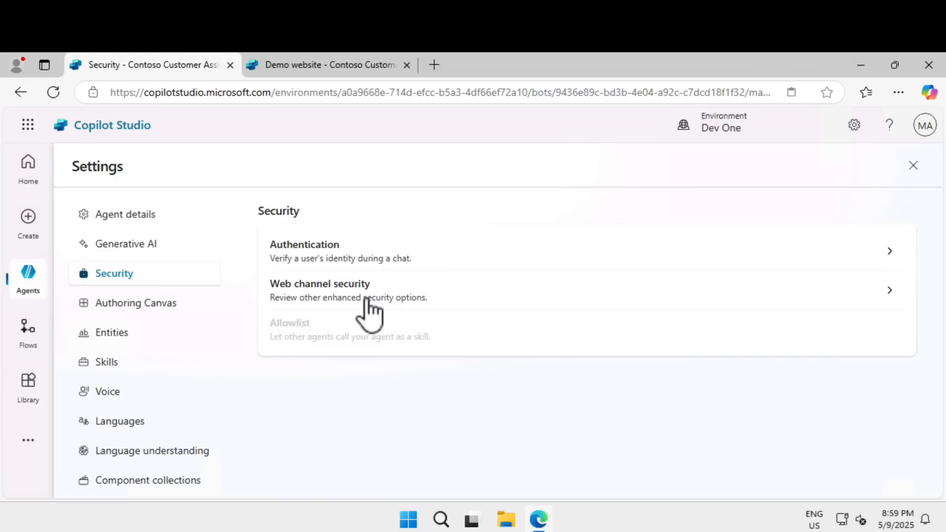
pyautogui.click(369, 305)
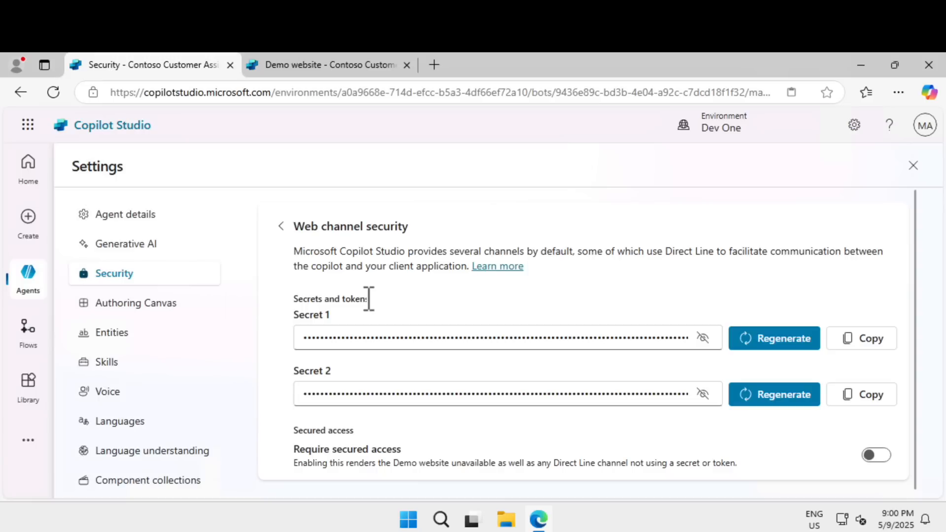
# - Review the Authoring Canvas, Entities, Skills and Languages settings, including the Add a skill dialog, and close the settings
pyautogui.click(145, 309)
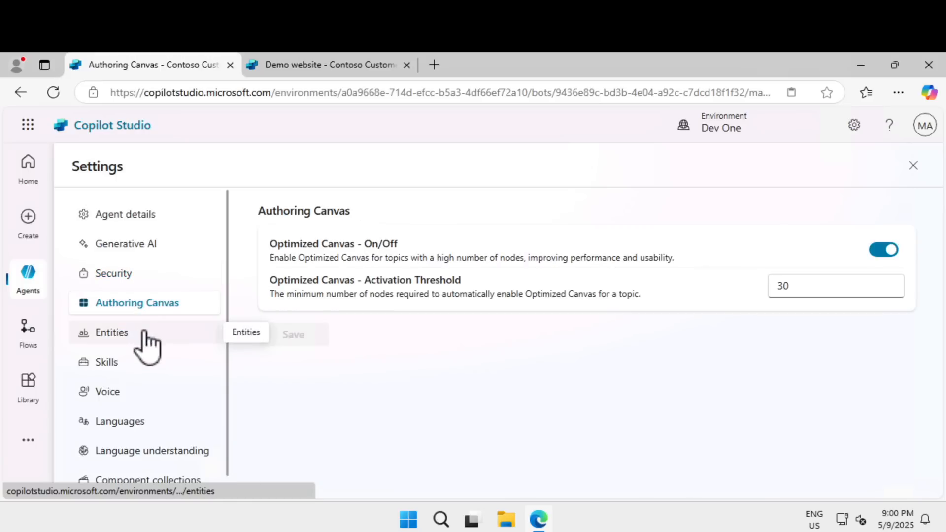
pyautogui.click(144, 333)
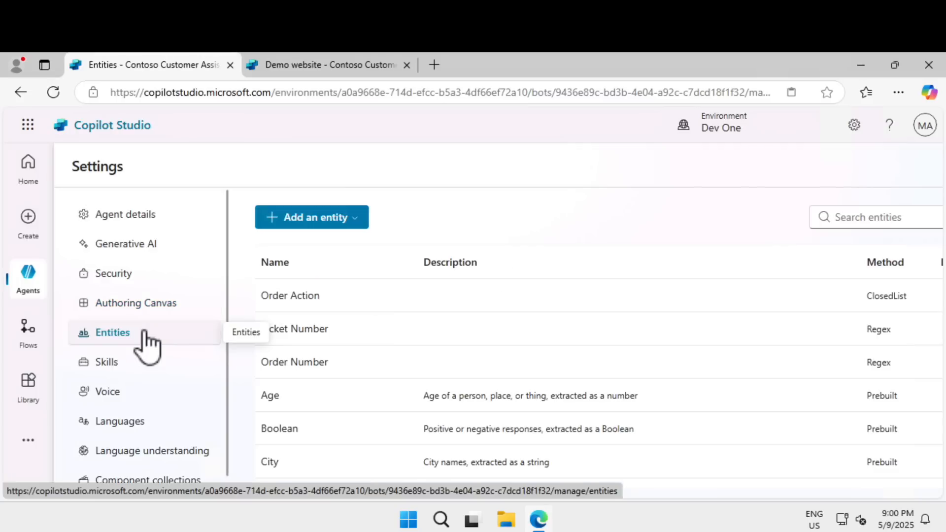
pyautogui.click(144, 374)
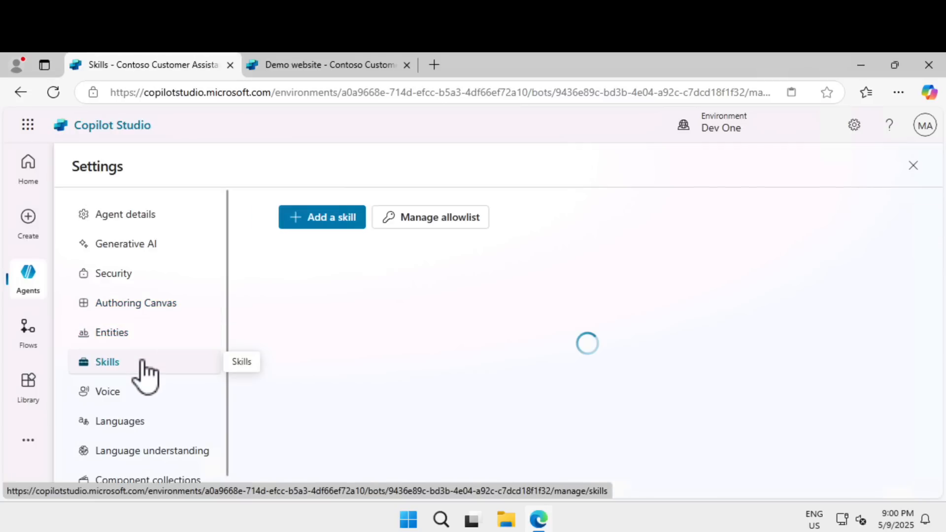
pyautogui.click(331, 216)
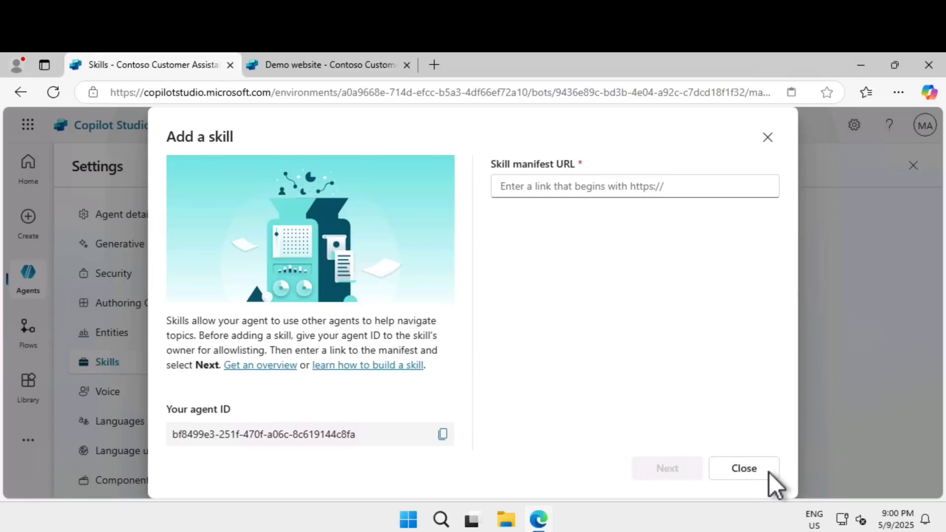
pyautogui.click(758, 480)
pyautogui.click(127, 427)
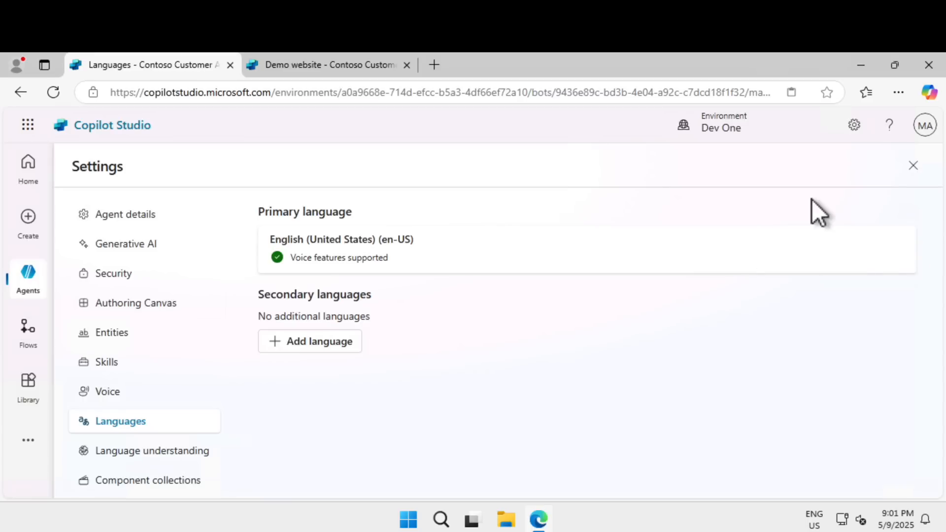
pyautogui.click(912, 167)
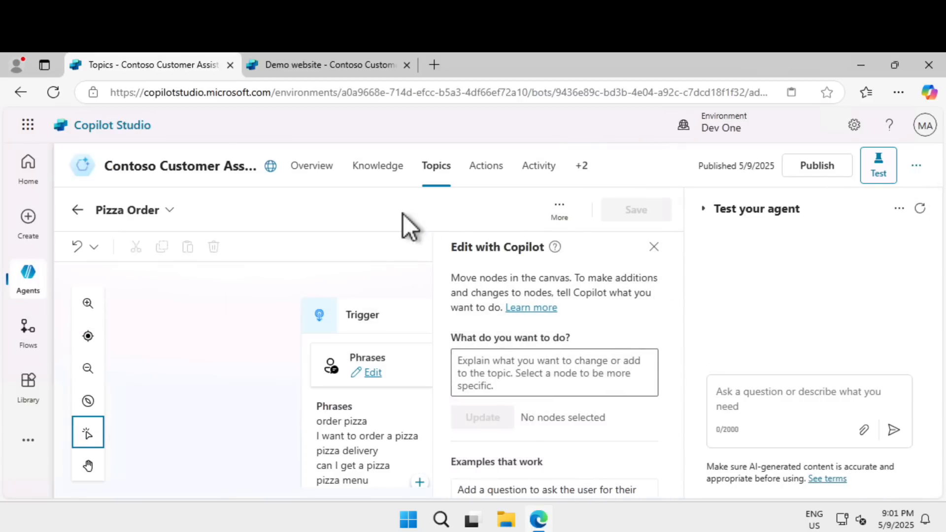
# - Open the Check Order Status topic from the custom topics and hide the test pane
pyautogui.click(429, 176)
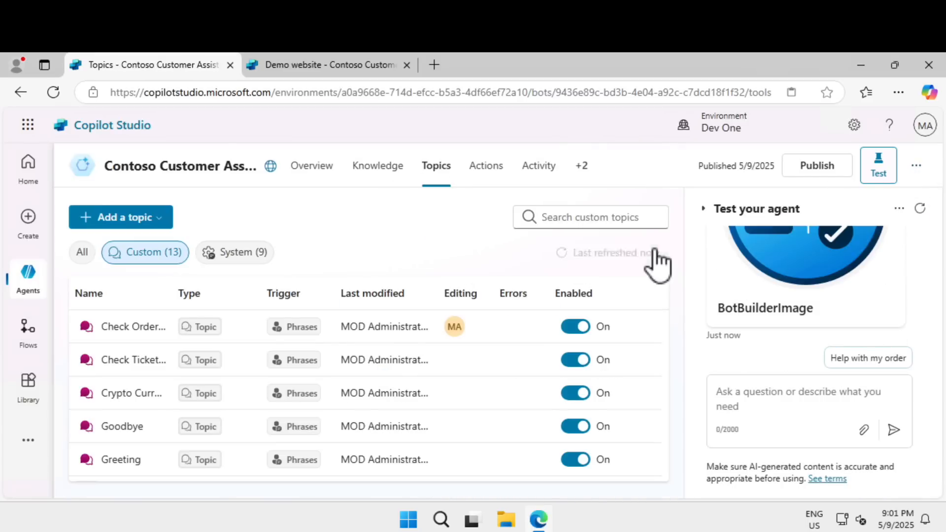
pyautogui.click(131, 329)
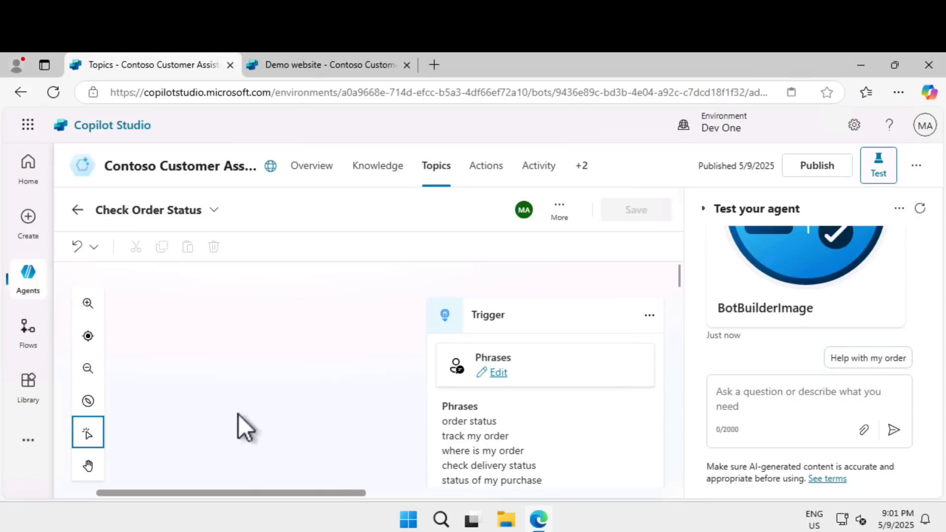
pyautogui.click(88, 465)
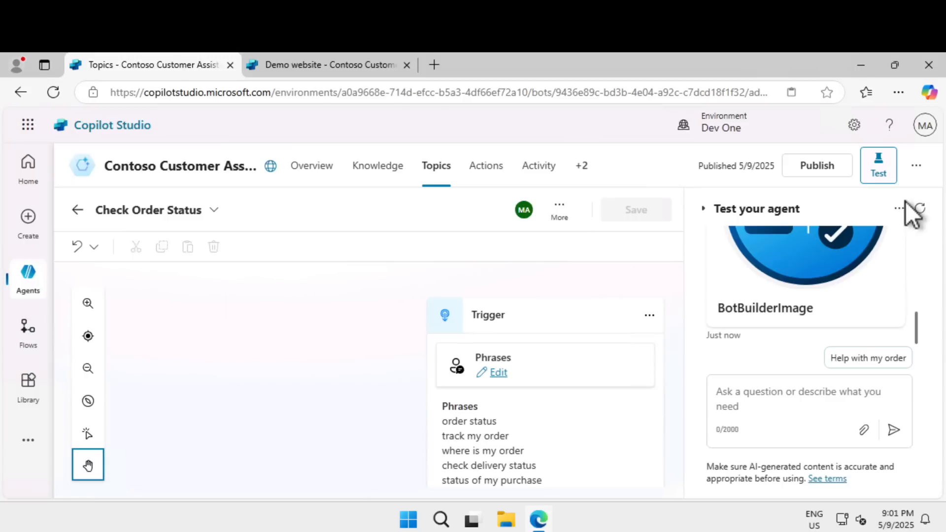
pyautogui.click(703, 209)
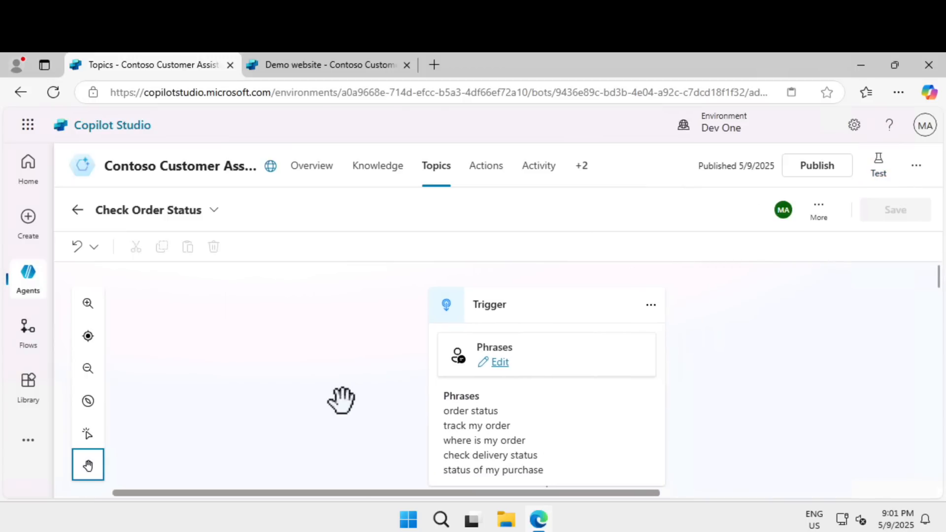
# - Examine the order number question's identified entity and the variable that stores the user's response
pyautogui.moveTo(343, 404); pyautogui.dragTo(330, 276)
pyautogui.moveTo(346, 353); pyautogui.dragTo(336, 317)
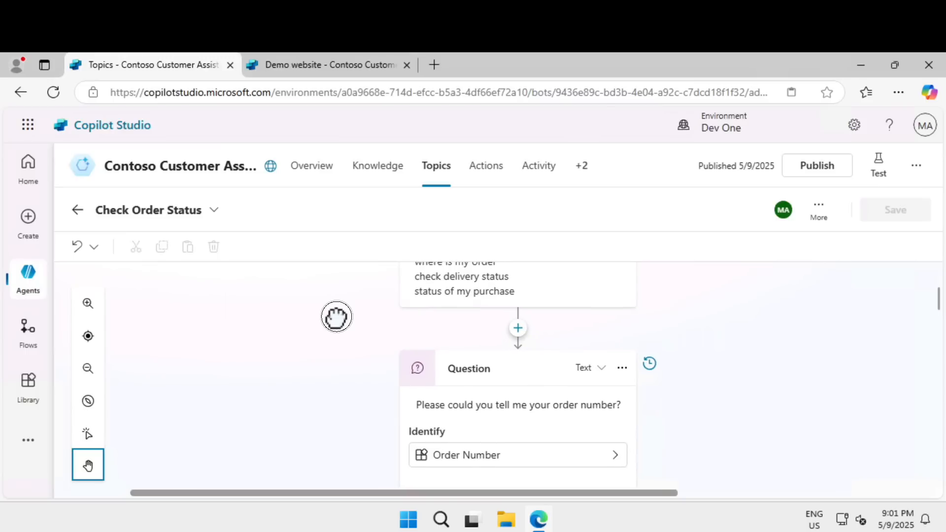
pyautogui.moveTo(337, 317); pyautogui.dragTo(334, 313)
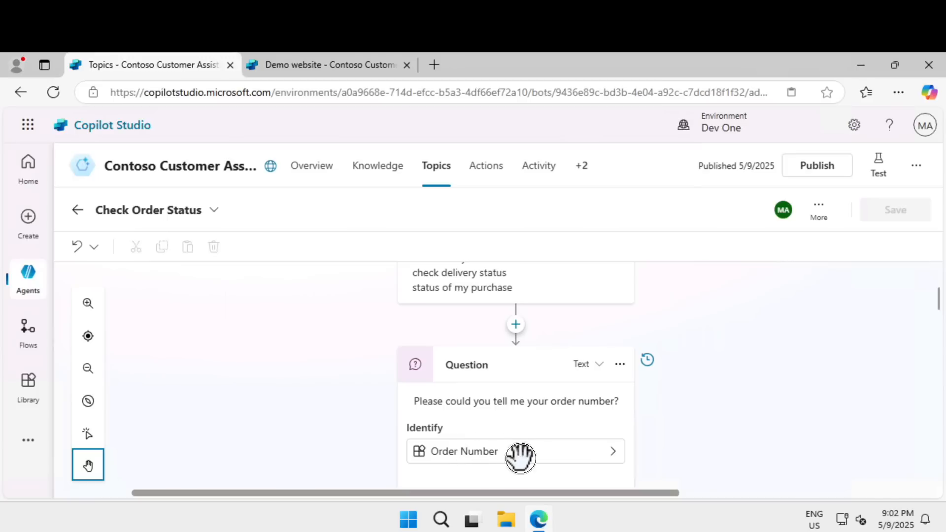
pyautogui.click(88, 434)
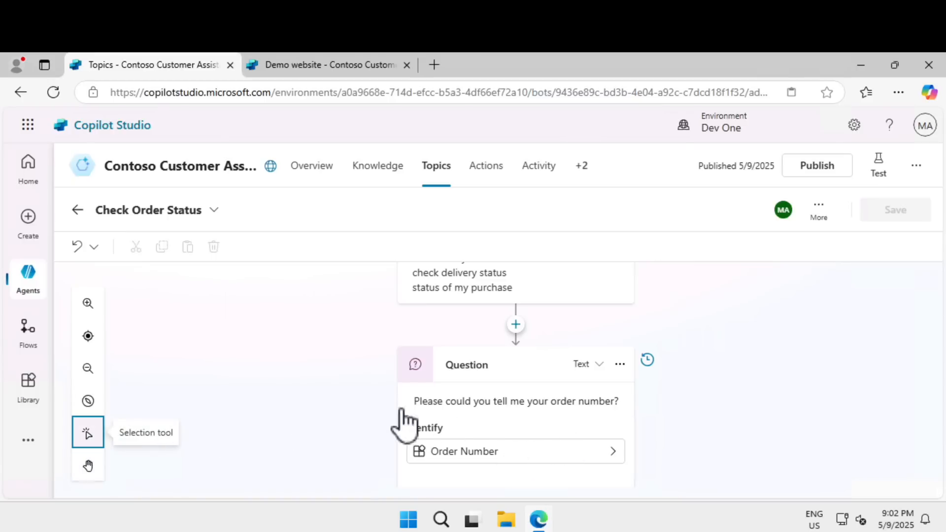
pyautogui.click(482, 463)
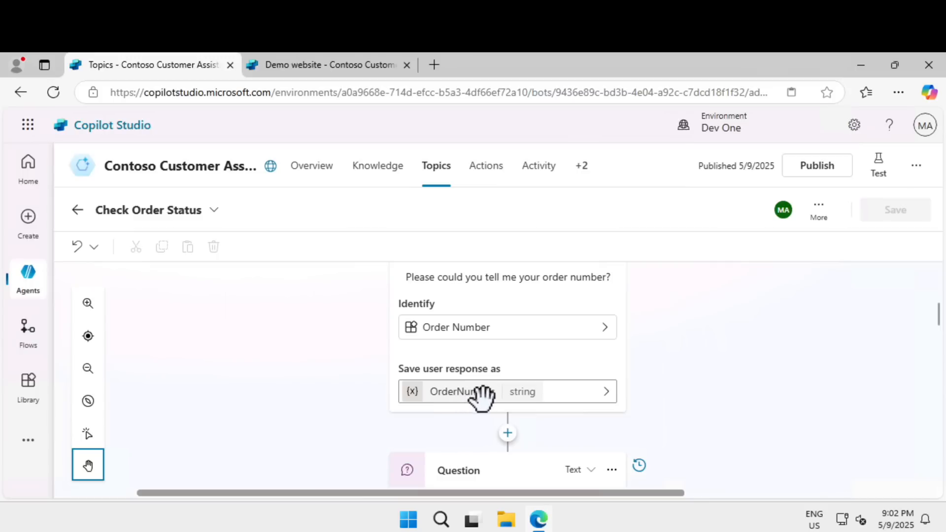
pyautogui.click(446, 392)
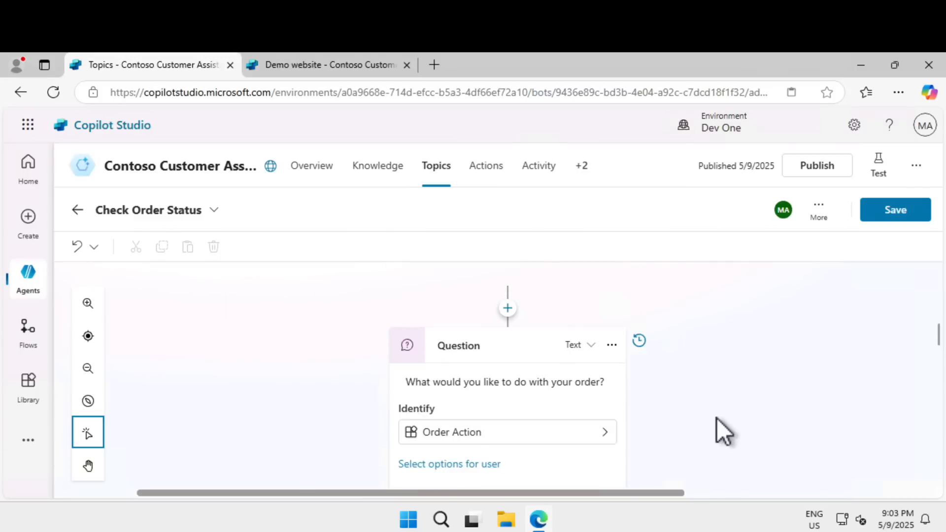
# - Examine the Order Action question's entity, user options and response variable, and the topic's nodes through the End of Conversation redirect
pyautogui.click(705, 355)
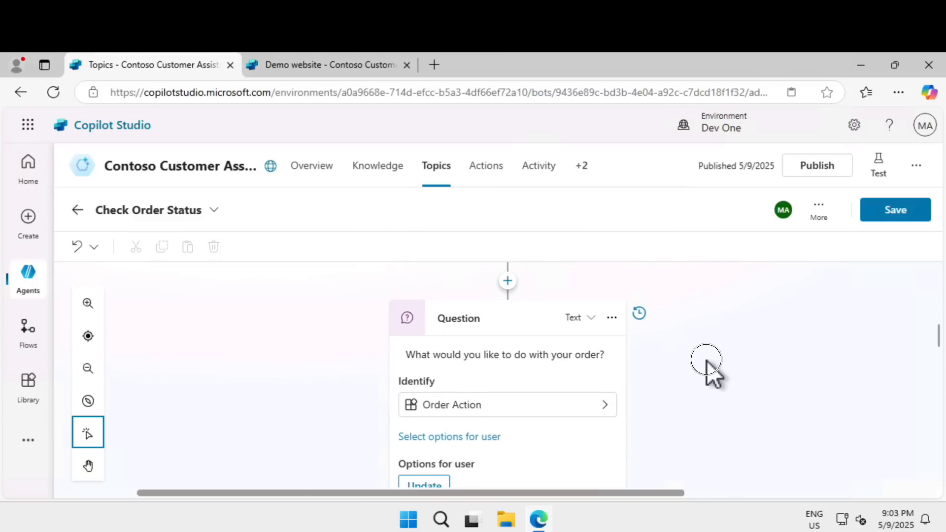
pyautogui.scroll(-2, 405, 391)
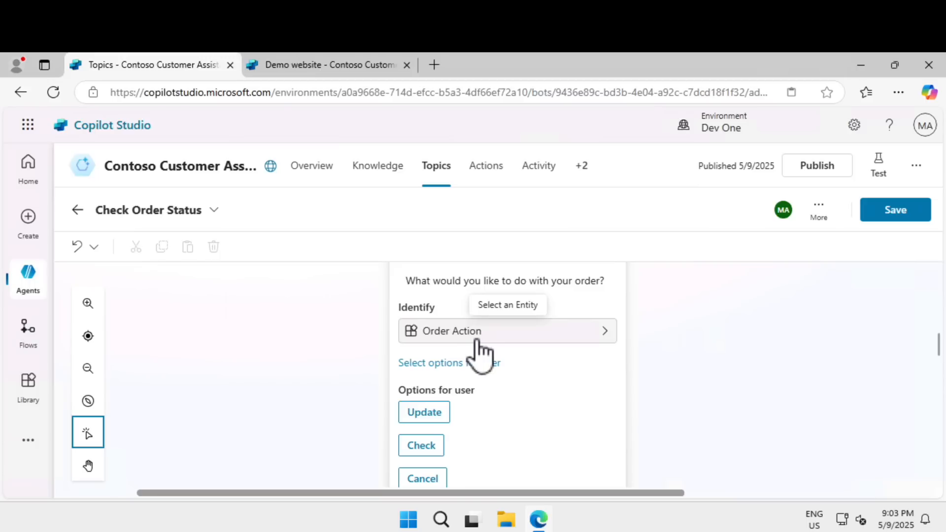
pyautogui.scroll(-2, 631, 375)
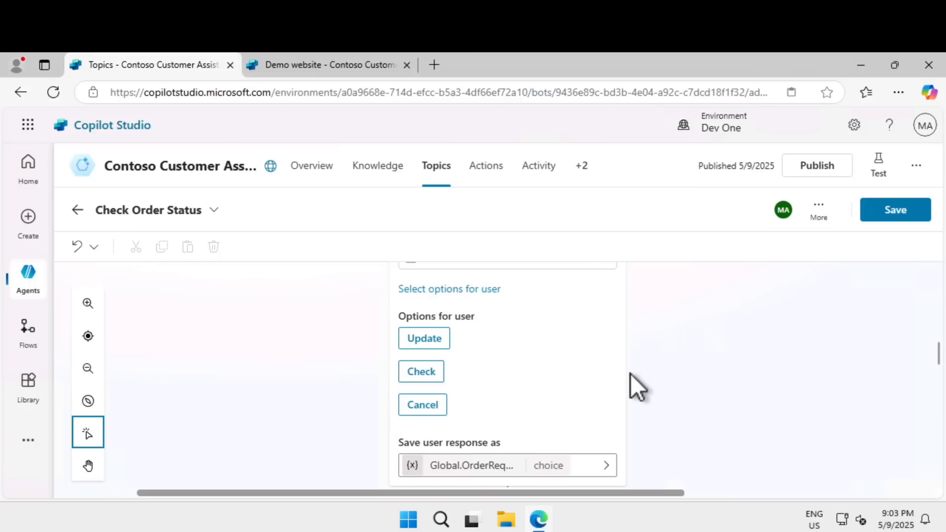
pyautogui.click(437, 374)
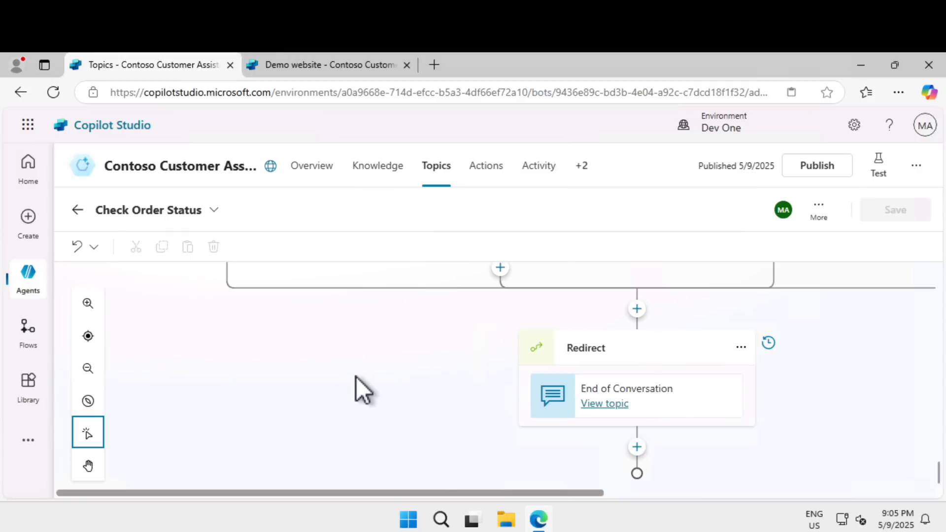
pyautogui.scroll(5, 356, 377)
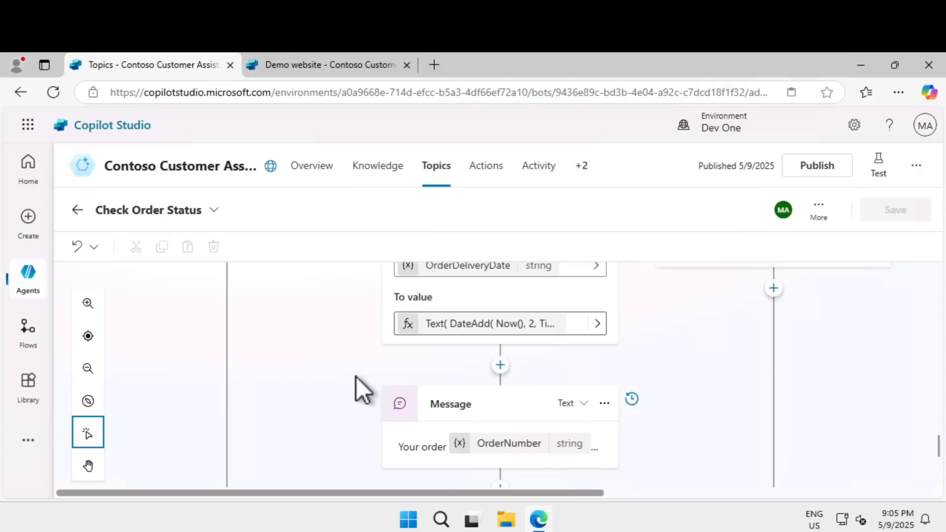
# - Examine the Update, Check and Cancel condition branches in Check Order Status and follow them to the End of Conversation redirect
pyautogui.scroll(5, 356, 377)
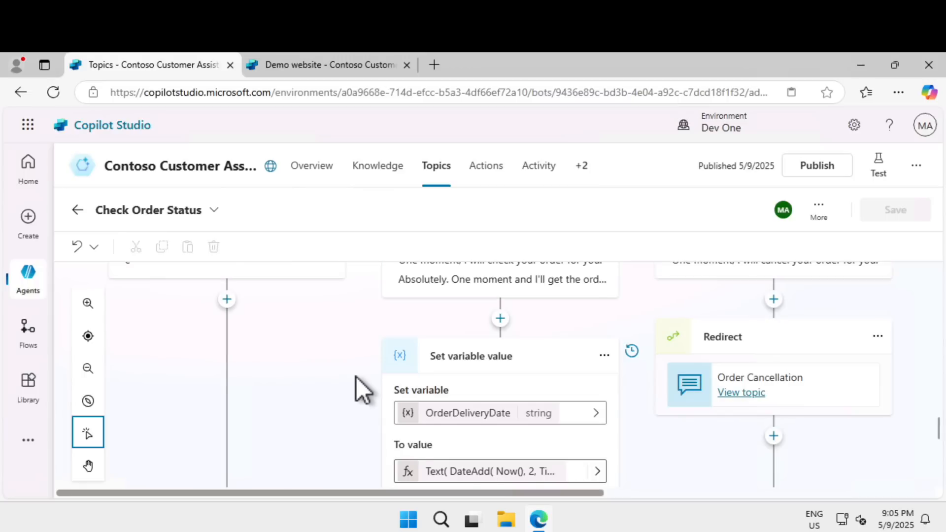
pyautogui.scroll(3, 356, 377)
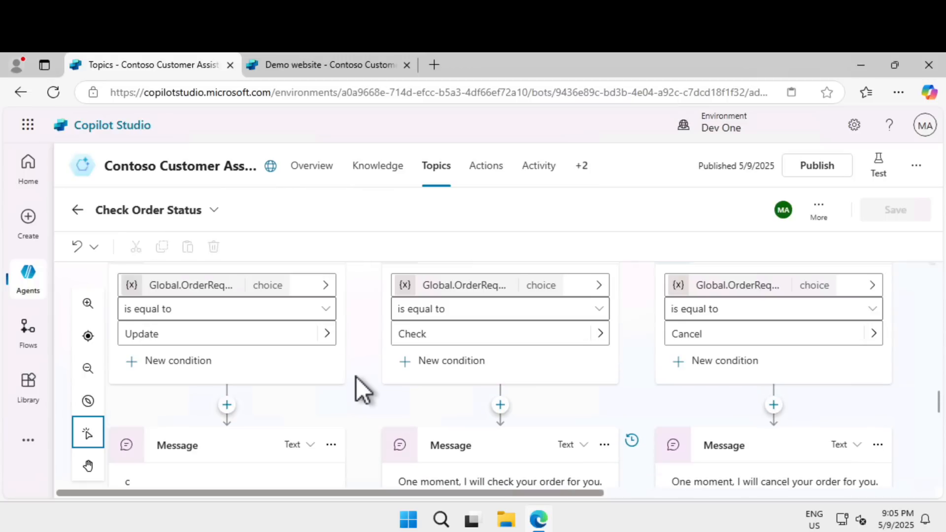
pyautogui.scroll(2, 356, 377)
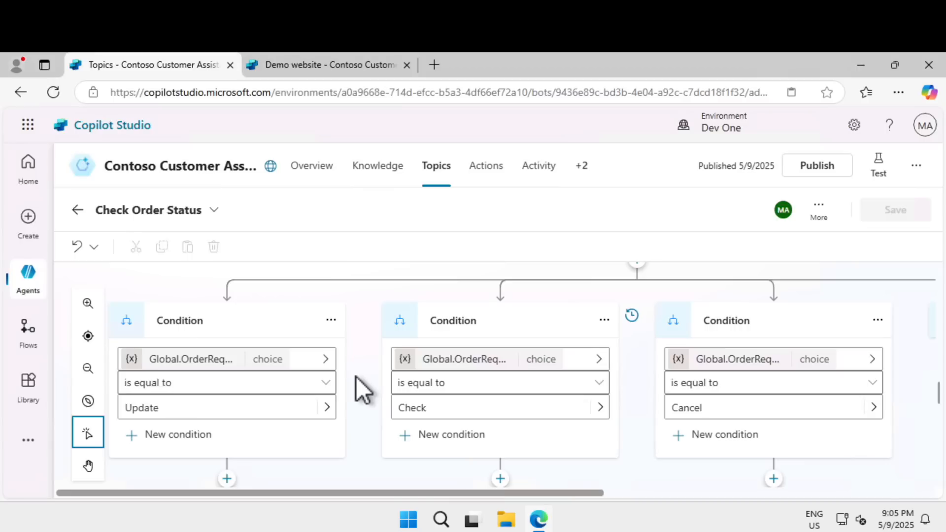
pyautogui.scroll(-5, 355, 377)
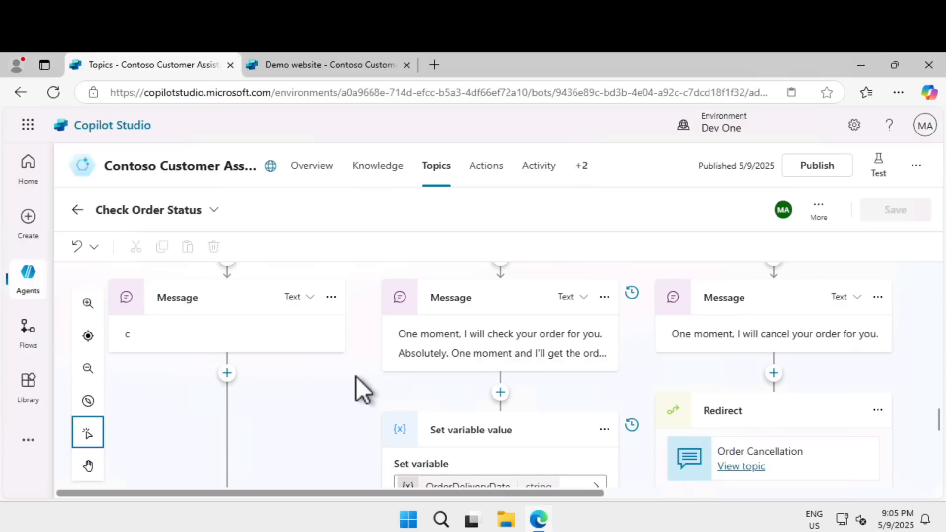
pyautogui.scroll(-2, 356, 377)
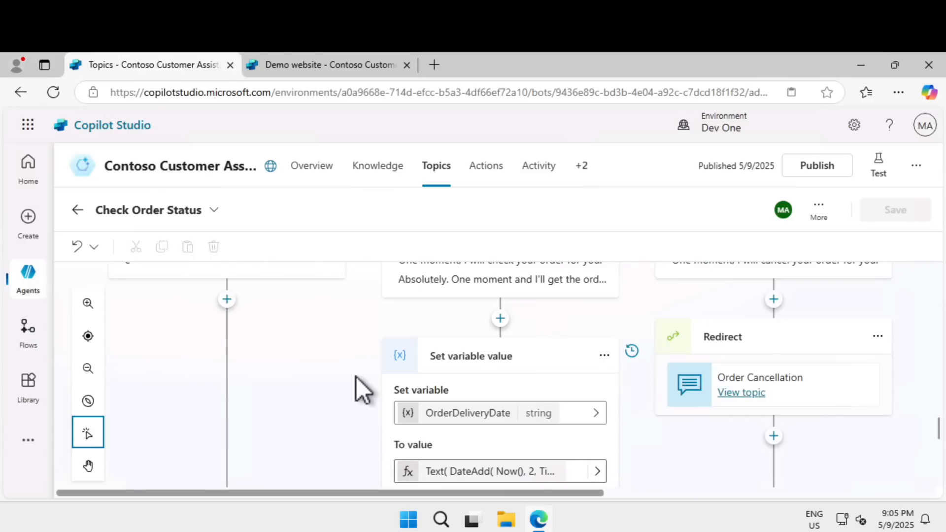
pyautogui.scroll(-2, 356, 377)
pyautogui.scroll(-4, 356, 376)
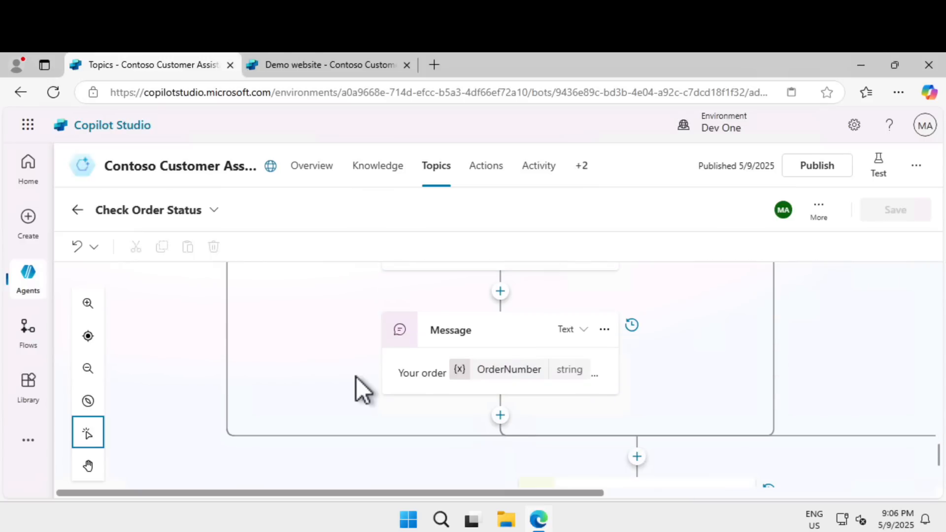
pyautogui.scroll(-4, 356, 376)
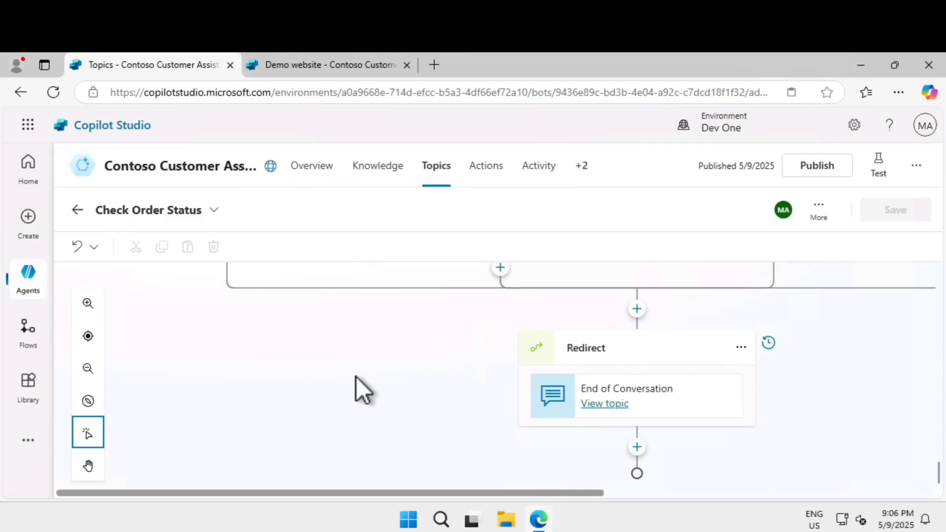
pyautogui.scroll(-1, 356, 376)
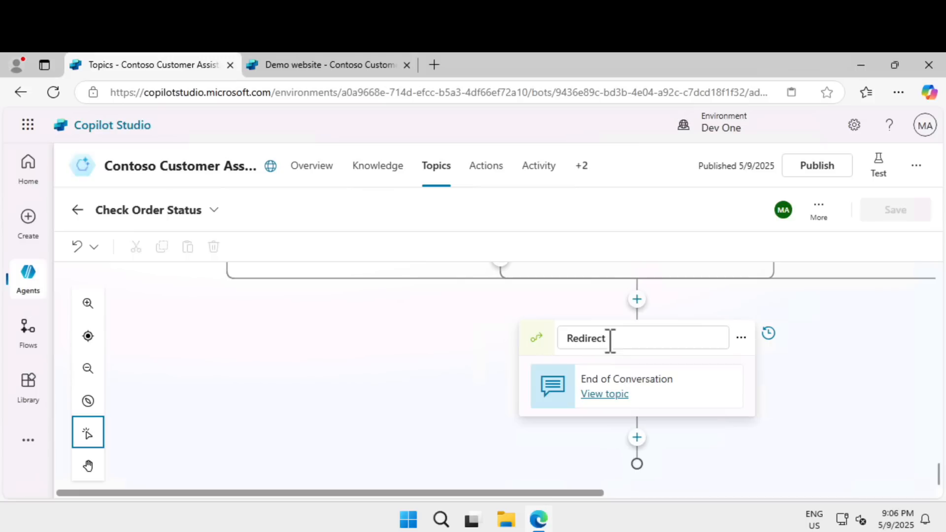
# - Look through the topic management options for a node after the redirect, including the topics available to go to, without adding one
pyautogui.click(639, 442)
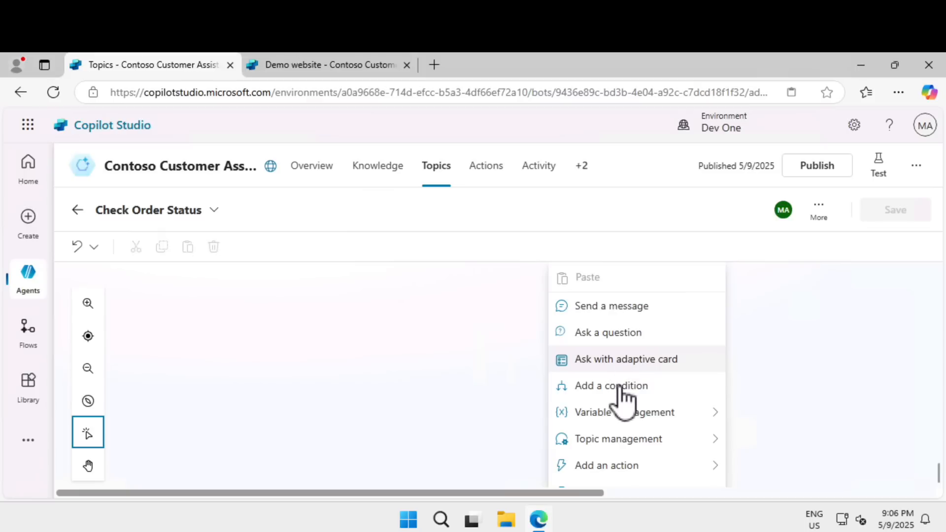
pyautogui.moveTo(604, 441)
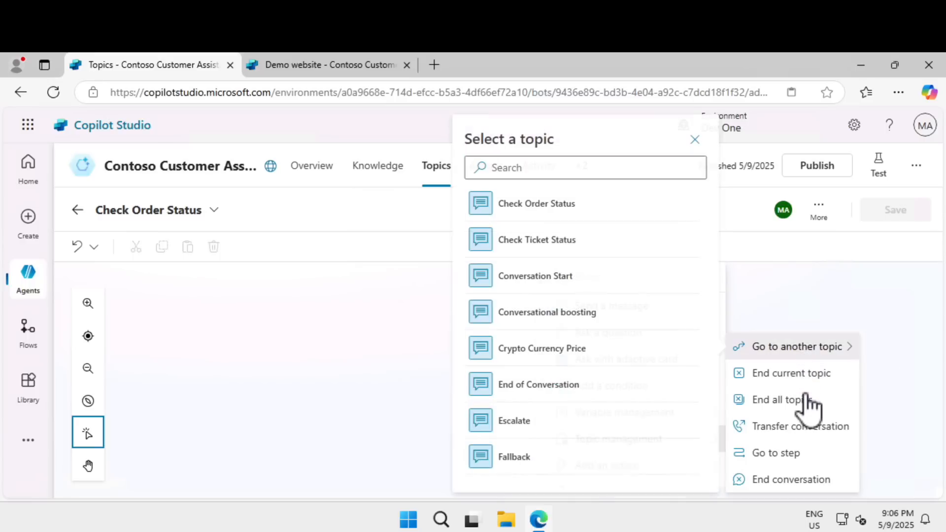
pyautogui.click(799, 351)
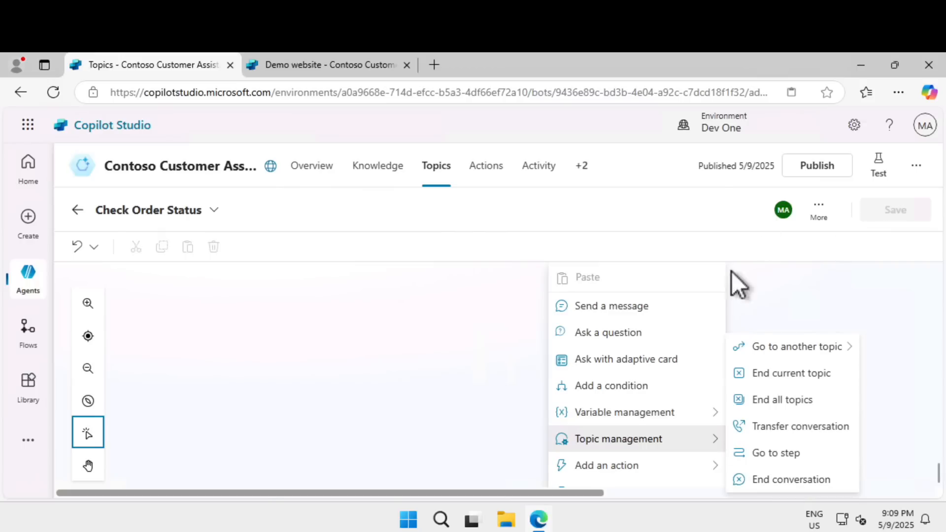
pyautogui.click(382, 410)
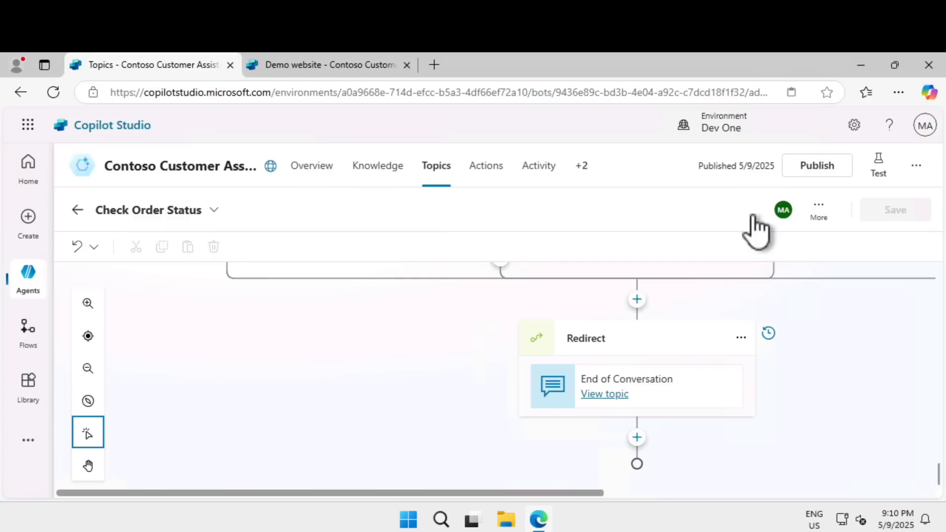
# - Open the redirected End of Conversation topic and examine its survey question, response variable, conditions, escalation redirect and ending nodes
pyautogui.click(607, 395)
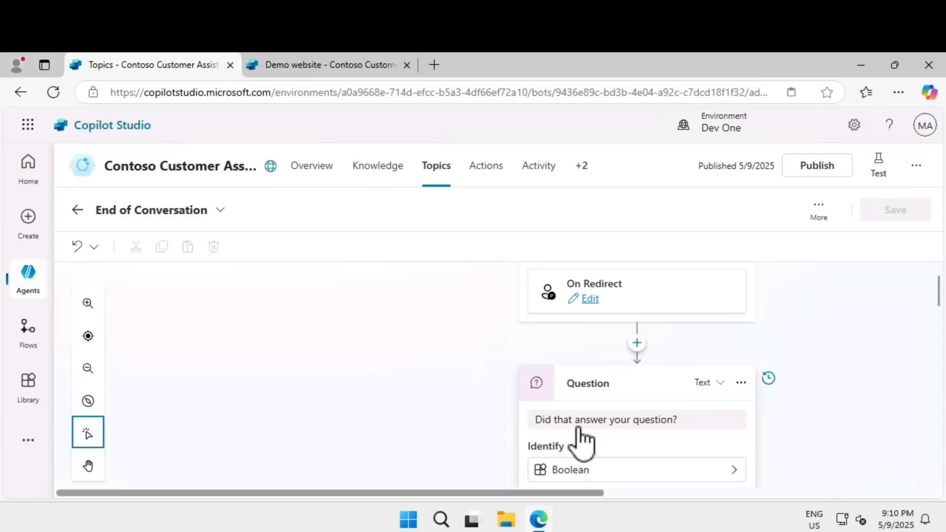
pyautogui.scroll(-2, 581, 433)
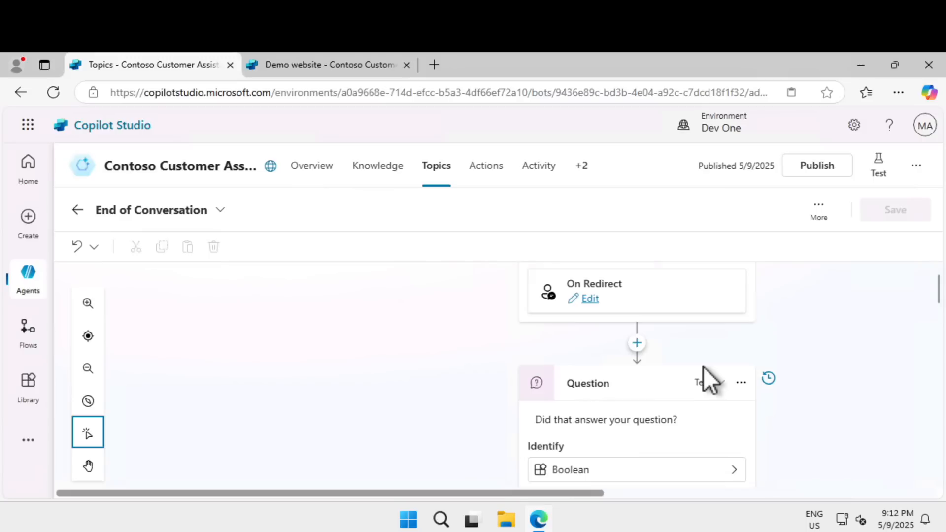
pyautogui.scroll(-2, 704, 368)
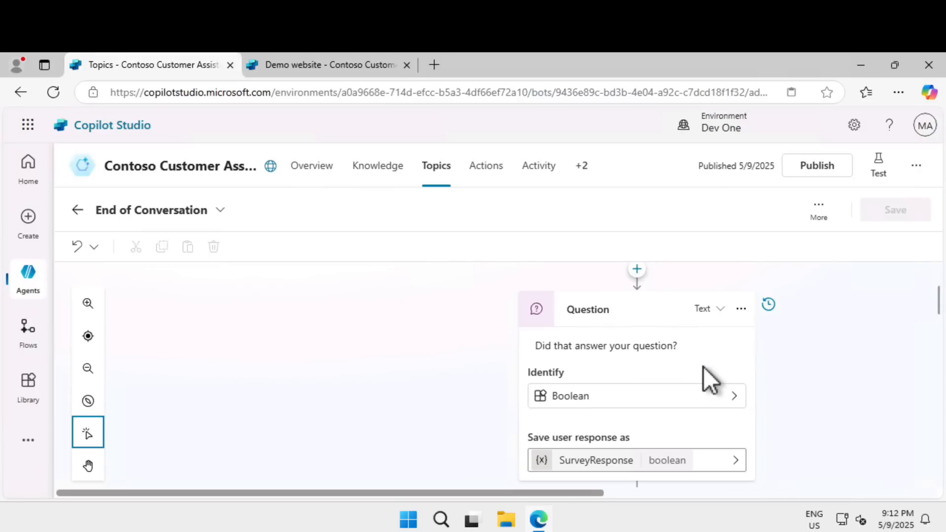
pyautogui.scroll(-8, 704, 367)
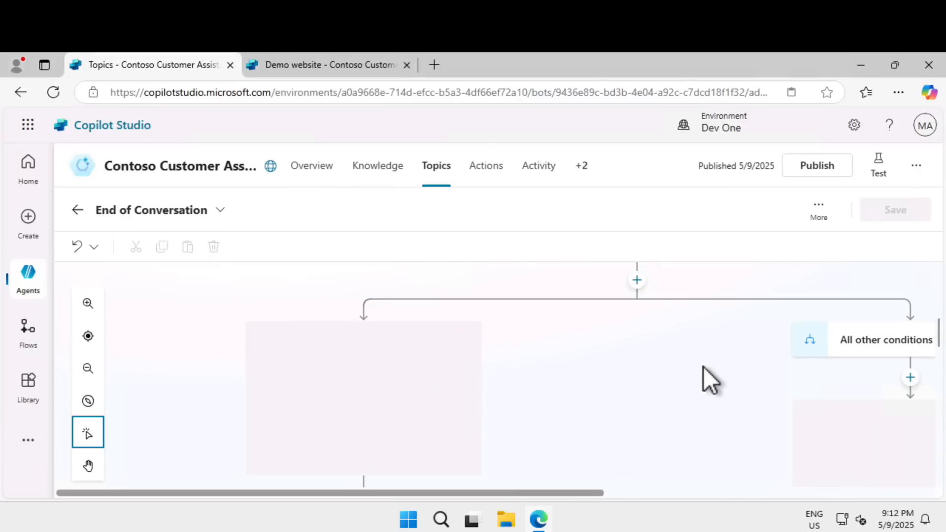
pyautogui.scroll(-4, 703, 368)
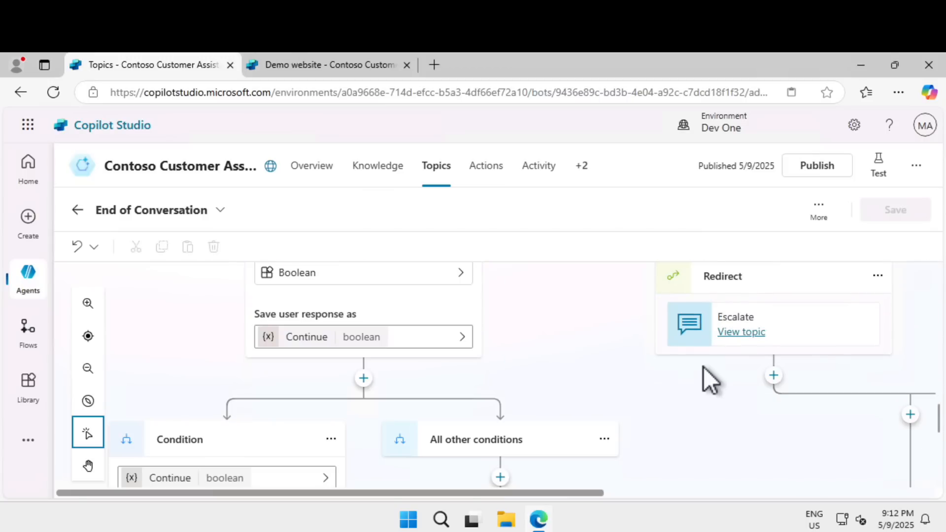
pyautogui.scroll(-6, 703, 368)
pyautogui.scroll(-1, 704, 367)
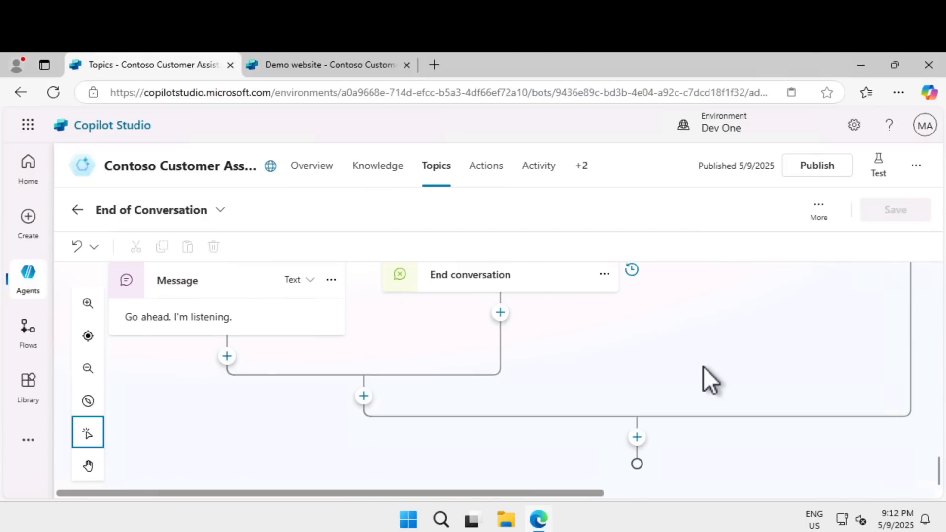
pyautogui.scroll(8, 704, 367)
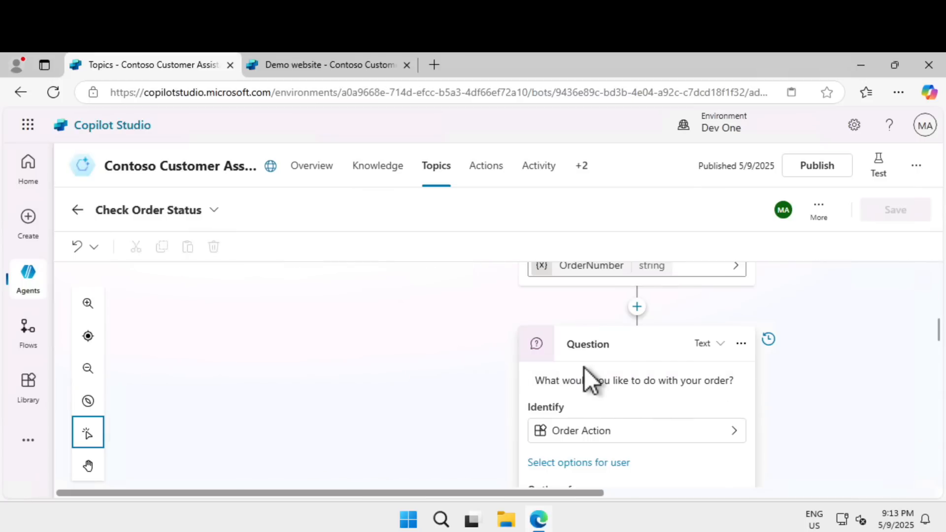
# - Insert a message node before the order number question in the Check Order Status topic
pyautogui.click(636, 306)
pyautogui.click(625, 387)
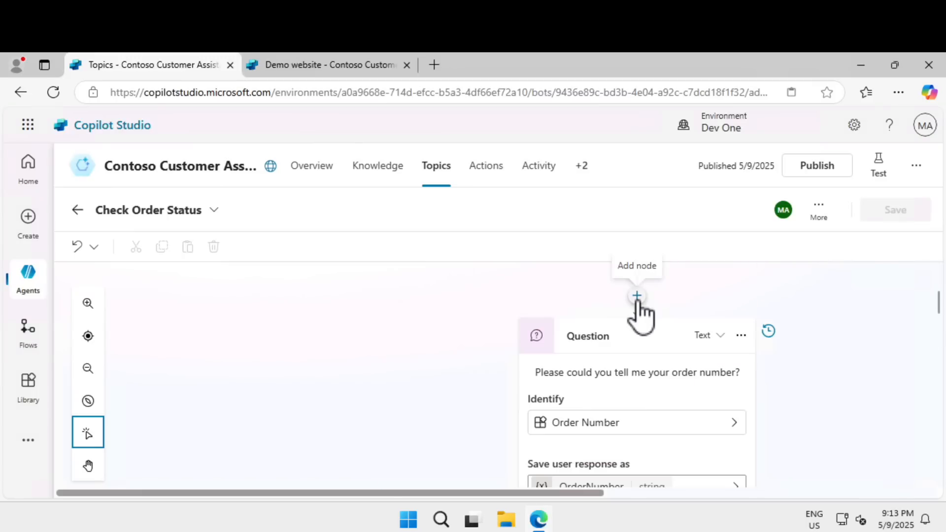
pyautogui.click(637, 298)
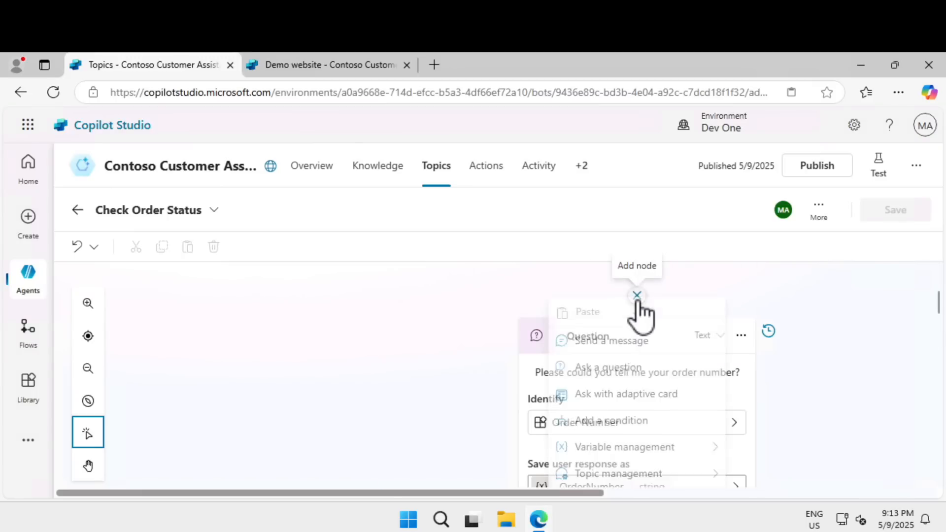
pyautogui.click(631, 332)
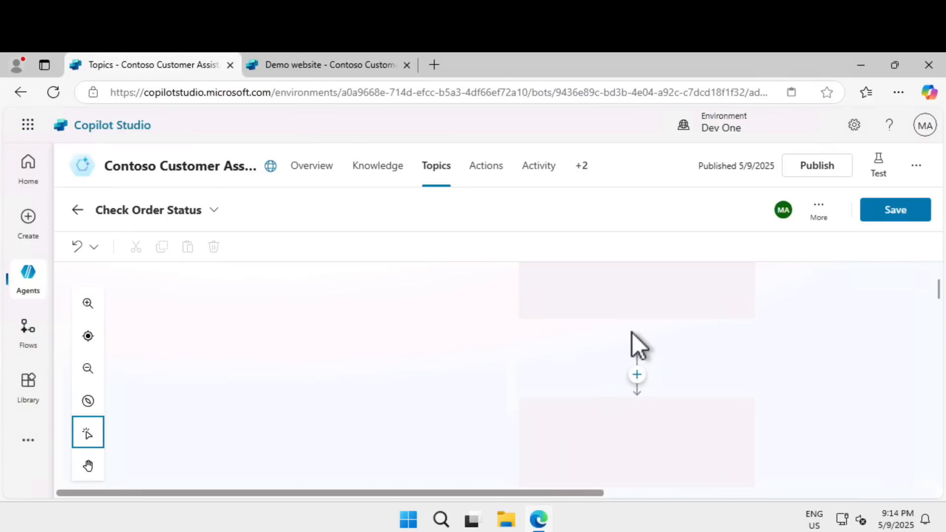
pyautogui.click(561, 296)
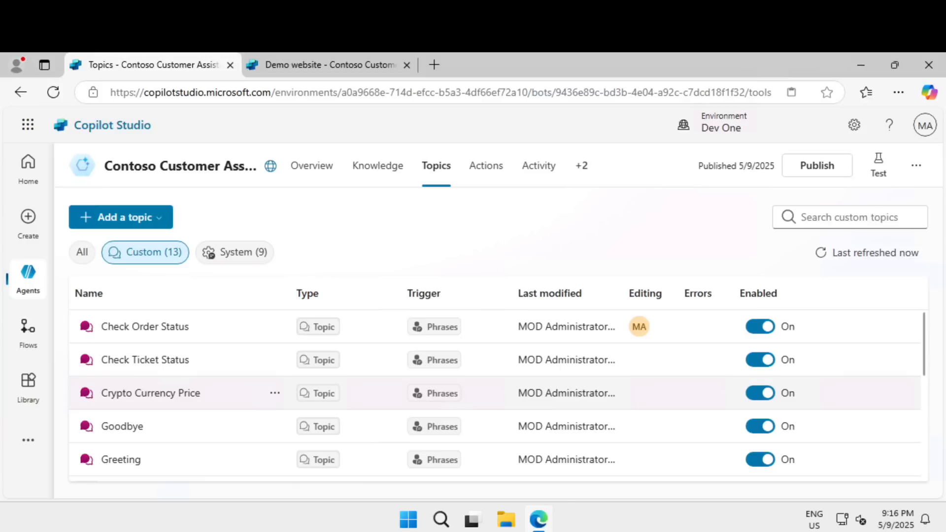
# - Open the Conversation Start system topic and examine its trigger, greeting message and image
pyautogui.click(257, 254)
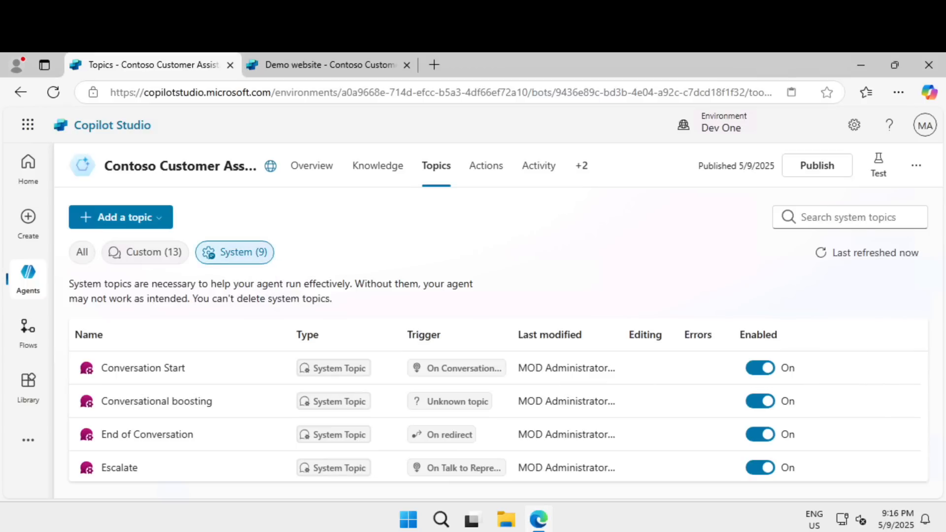
pyautogui.click(164, 369)
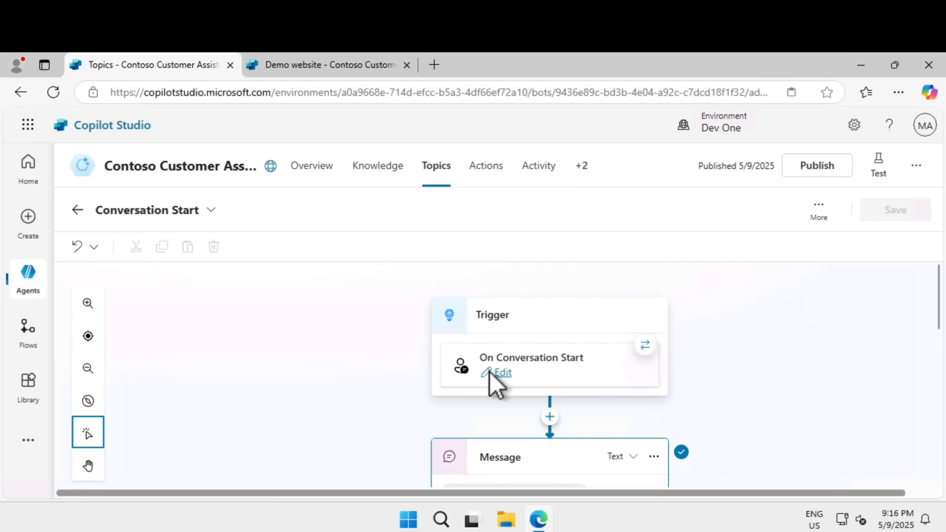
pyautogui.scroll(-3, 693, 384)
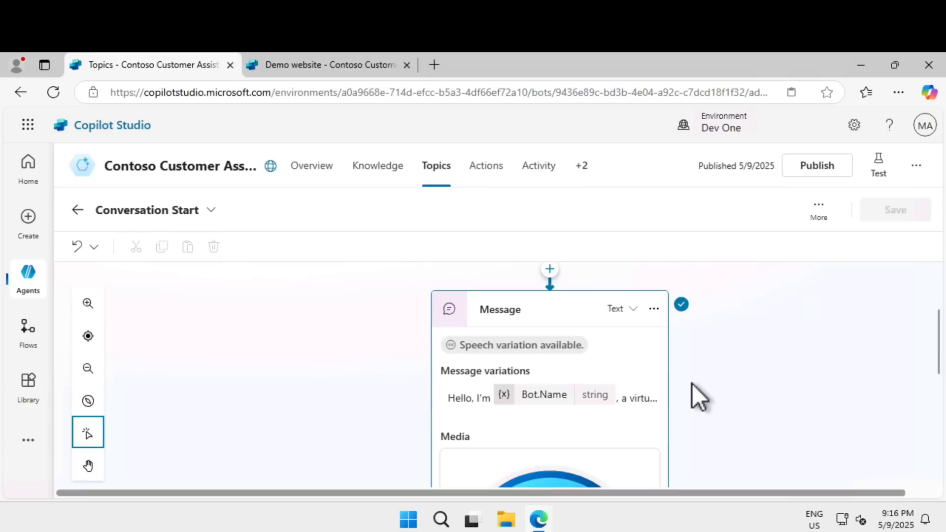
pyautogui.scroll(-3, 693, 383)
pyautogui.scroll(3, 691, 384)
pyautogui.scroll(3, 722, 390)
pyautogui.scroll(-5, 721, 391)
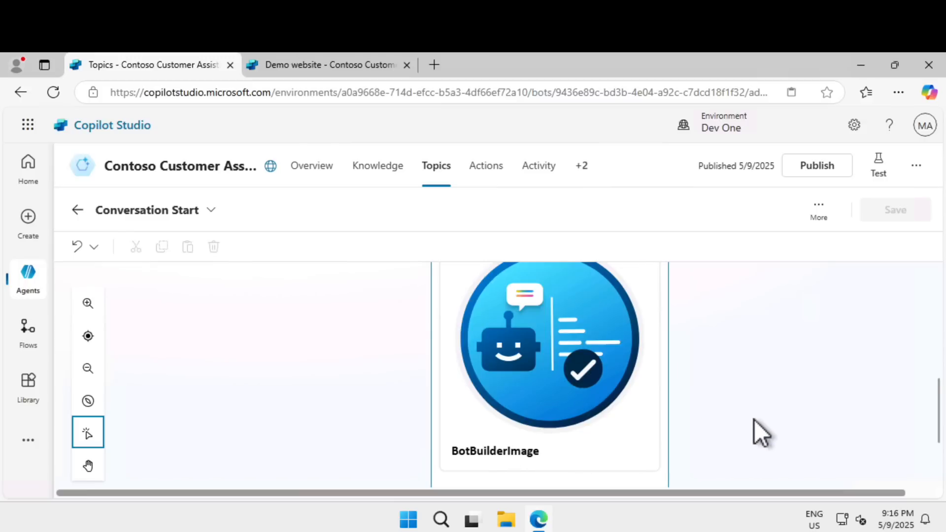
# - Compare the Conversation Start greeting, image and quick reply with the test conversation, and hide the test pane
pyautogui.click(877, 170)
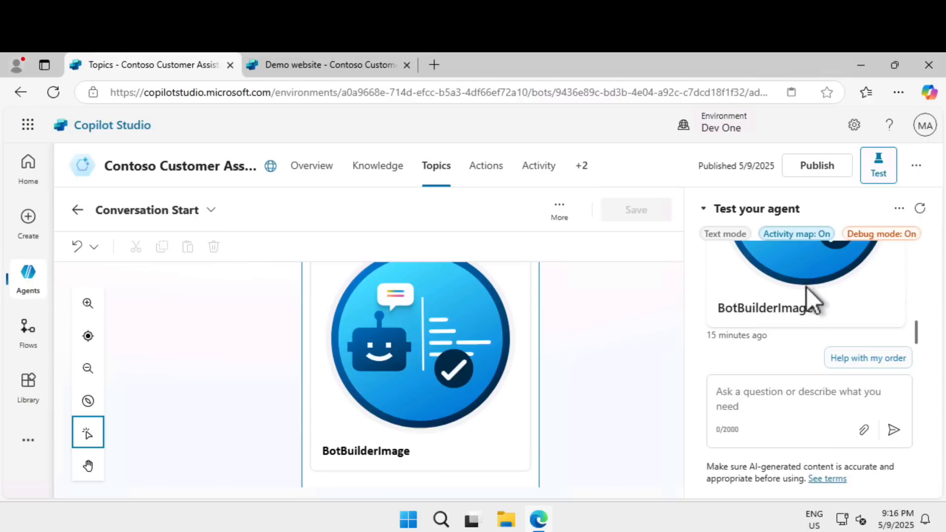
pyautogui.scroll(3, 806, 288)
pyautogui.scroll(2, 806, 288)
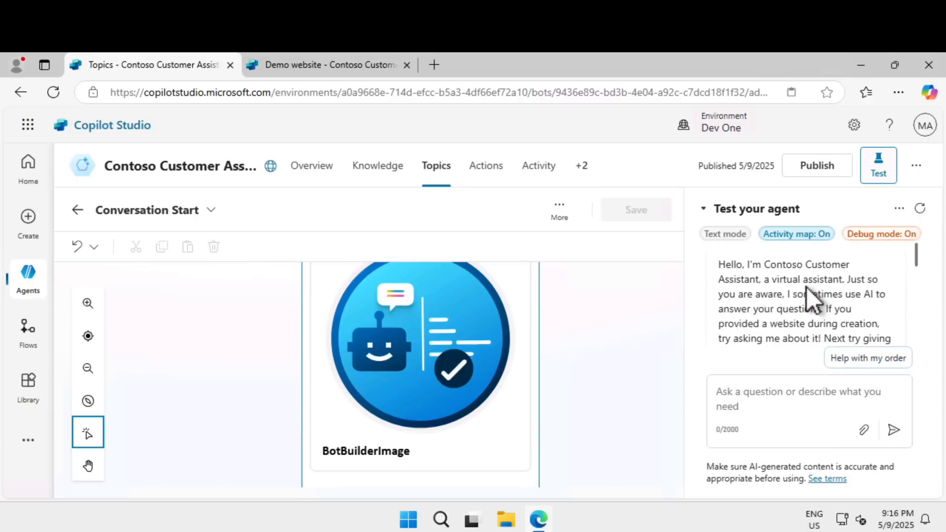
pyautogui.scroll(-5, 806, 287)
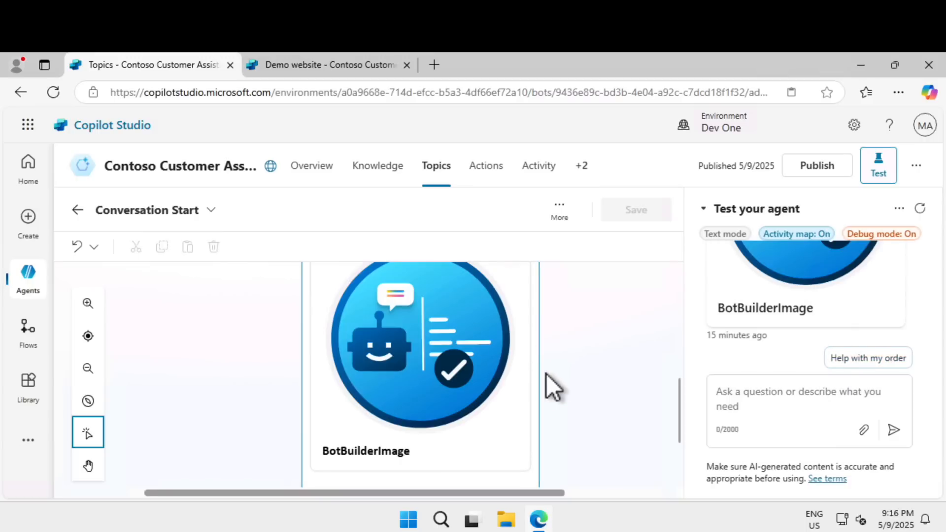
pyautogui.click(475, 385)
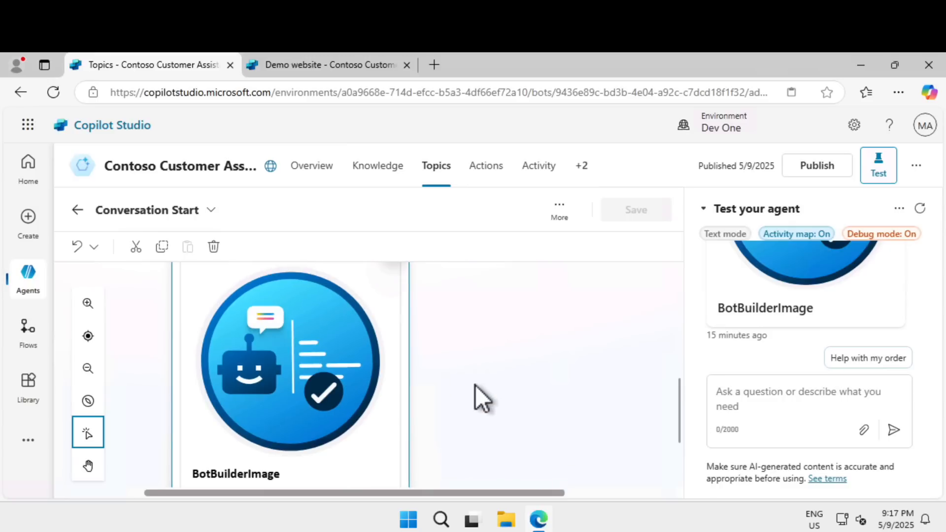
pyautogui.scroll(-1, 475, 386)
pyautogui.scroll(-3, 475, 385)
pyautogui.click(876, 162)
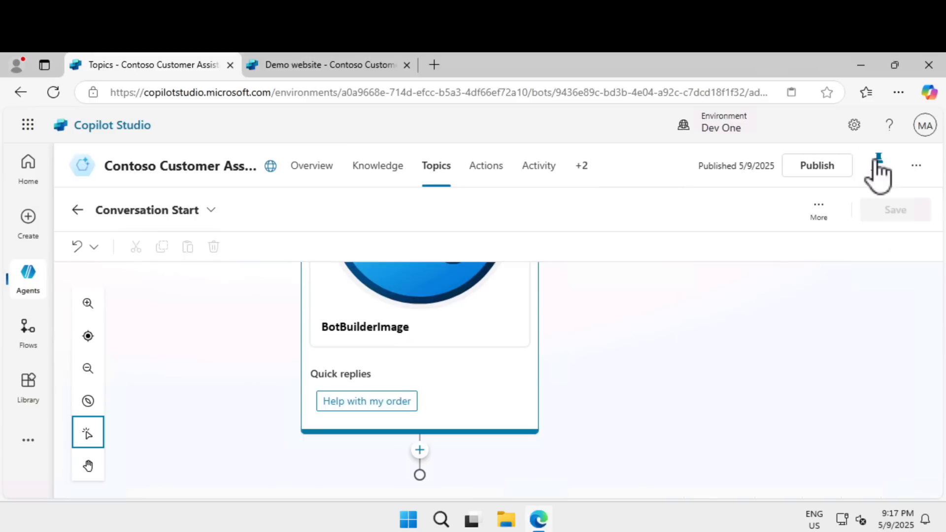
# - Open the properties of the BotBuilderImage in the greeting message and inspect its full image URL
pyautogui.click(444, 312)
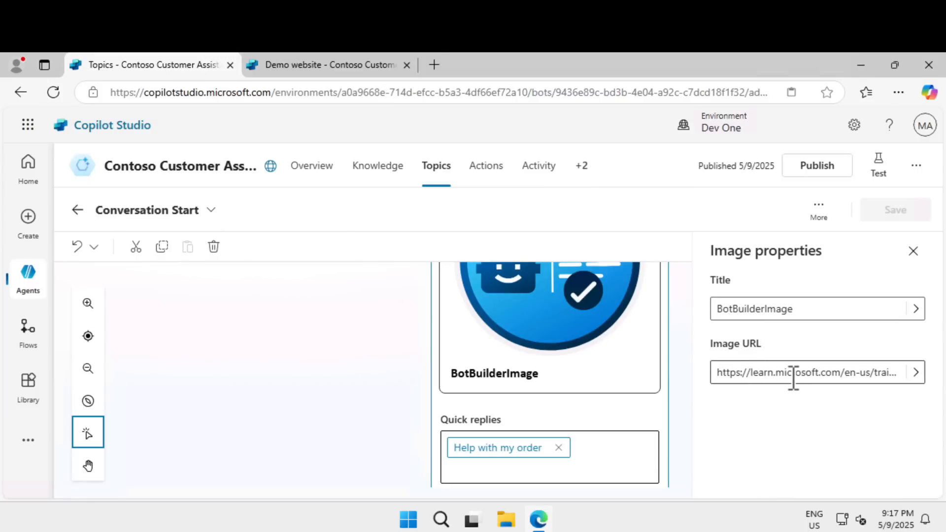
pyautogui.moveTo(794, 375); pyautogui.dragTo(931, 377)
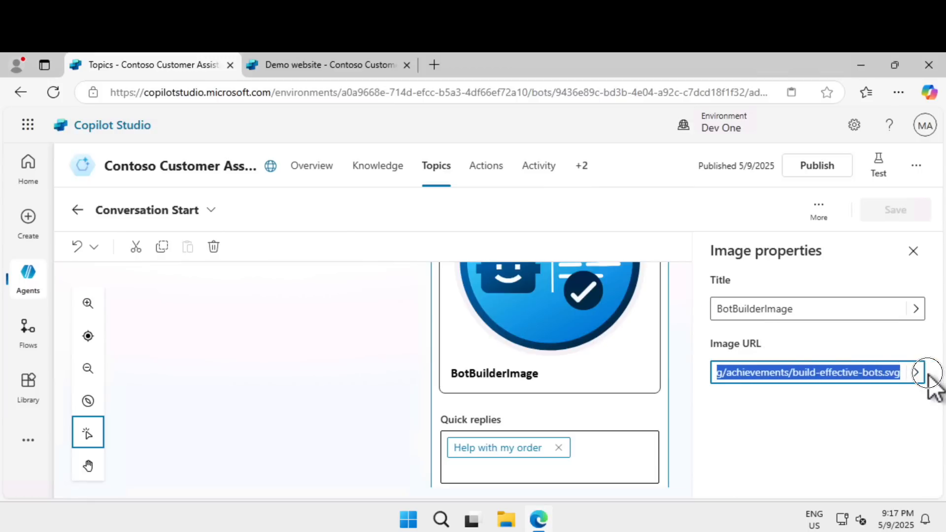
pyautogui.scroll(5, 503, 434)
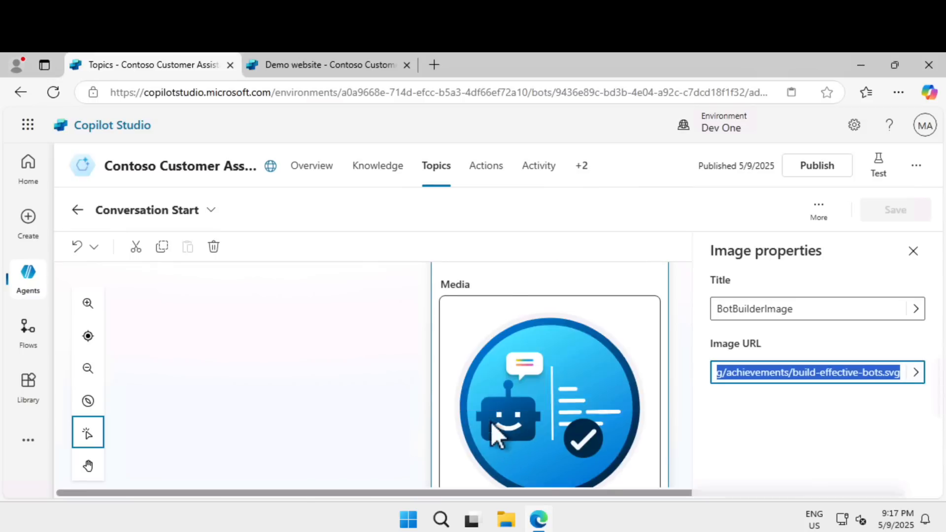
# - Add the message variation "Hey there! I'm your virtual assistant, here to help you explore Copilot Studio." to the Conversation Start greeting
pyautogui.scroll(3, 455, 382)
pyautogui.click(463, 387)
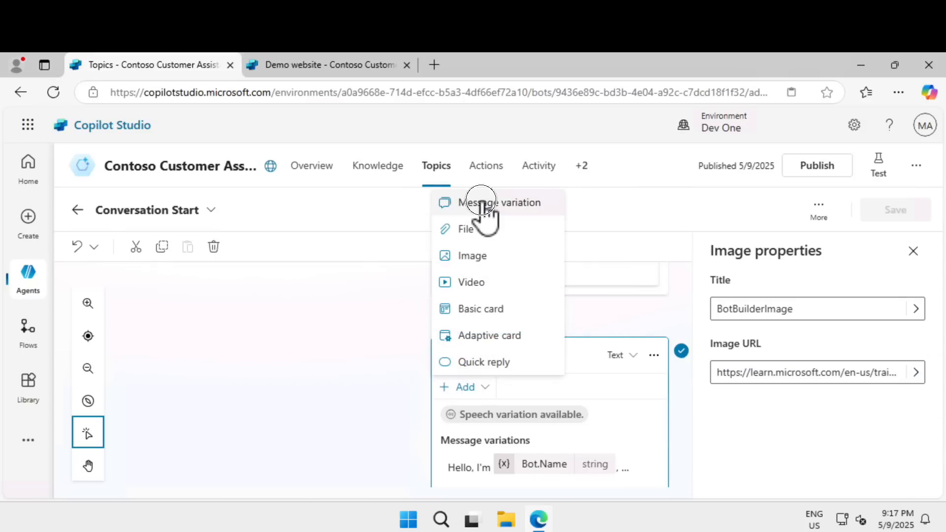
pyautogui.click(499, 202)
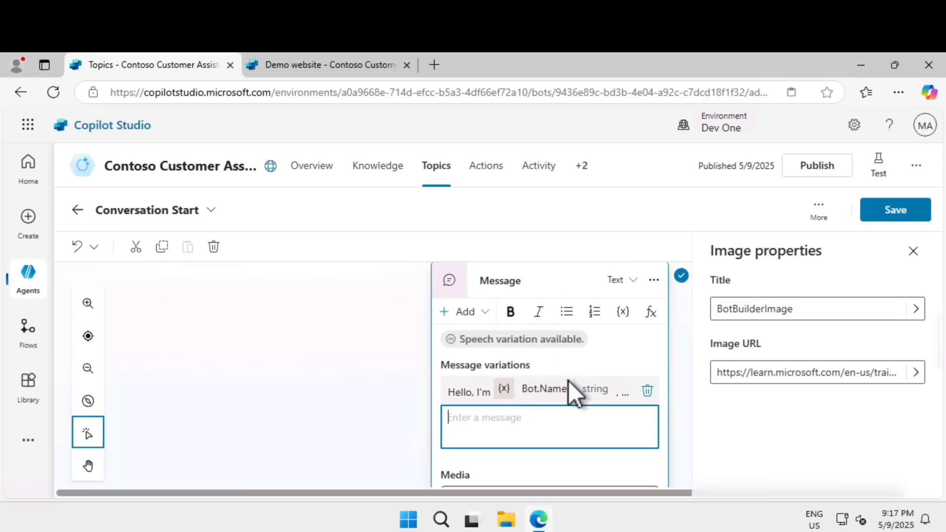
pyautogui.click(608, 424)
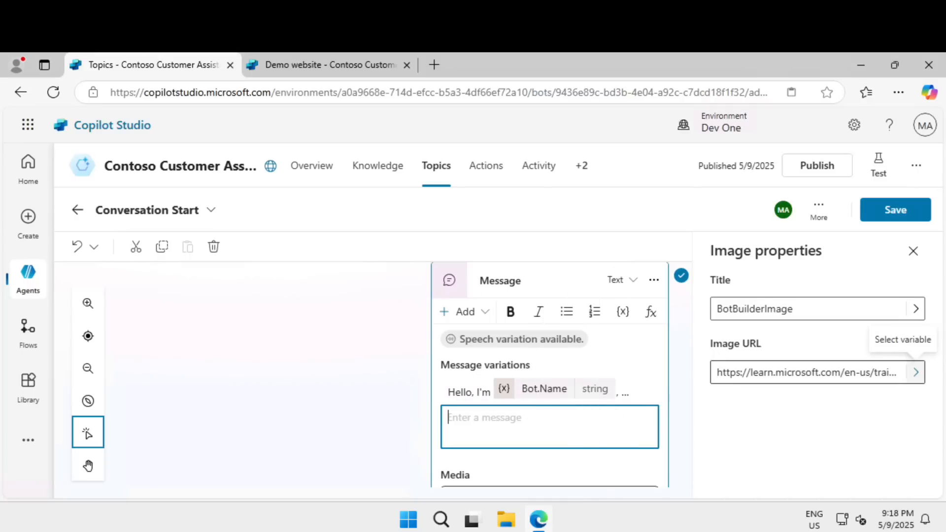
pyautogui.write("Hey there! I'm your virtual assistant, here to help you explore Copilot Studio.")
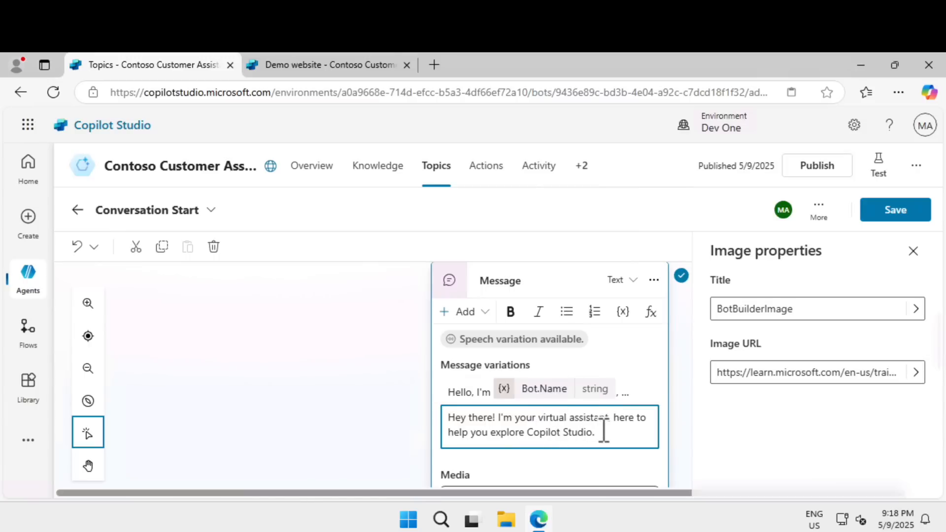
# - Add the quick reply "Check ticket status" to the greeting message and save the Conversation Start topic
pyautogui.scroll(-2, 473, 418)
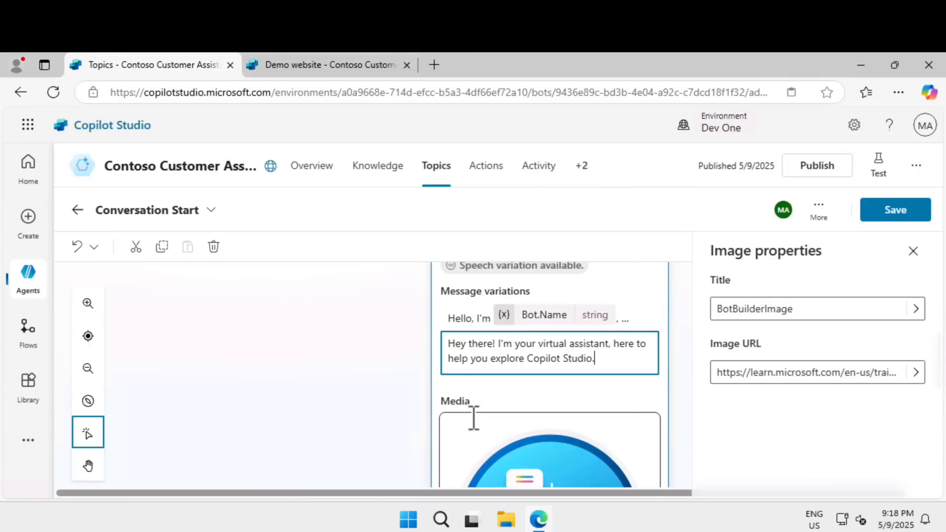
pyautogui.scroll(-5, 473, 417)
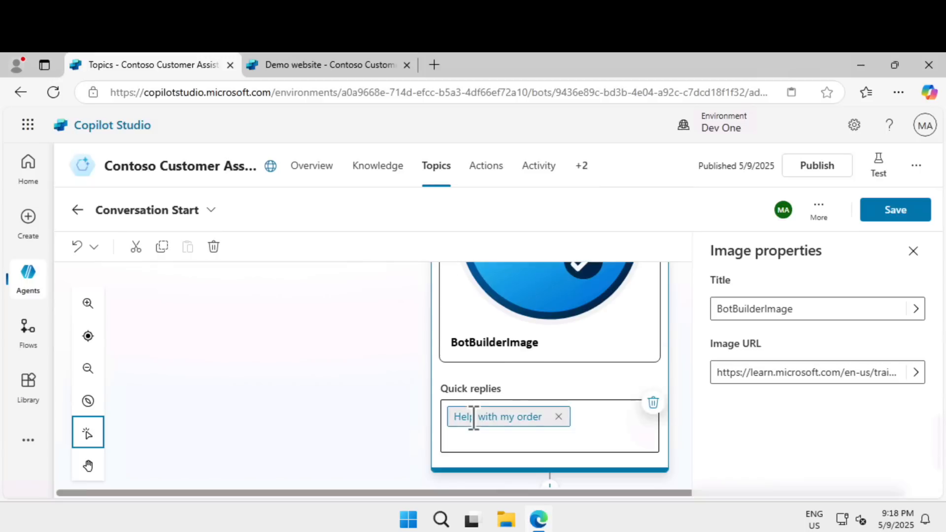
pyautogui.scroll(-1, 473, 418)
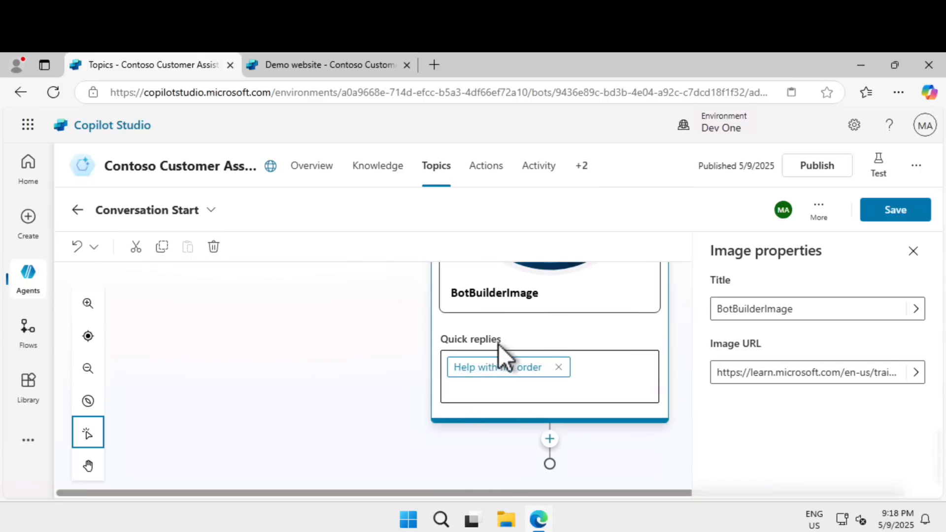
pyautogui.click(593, 379)
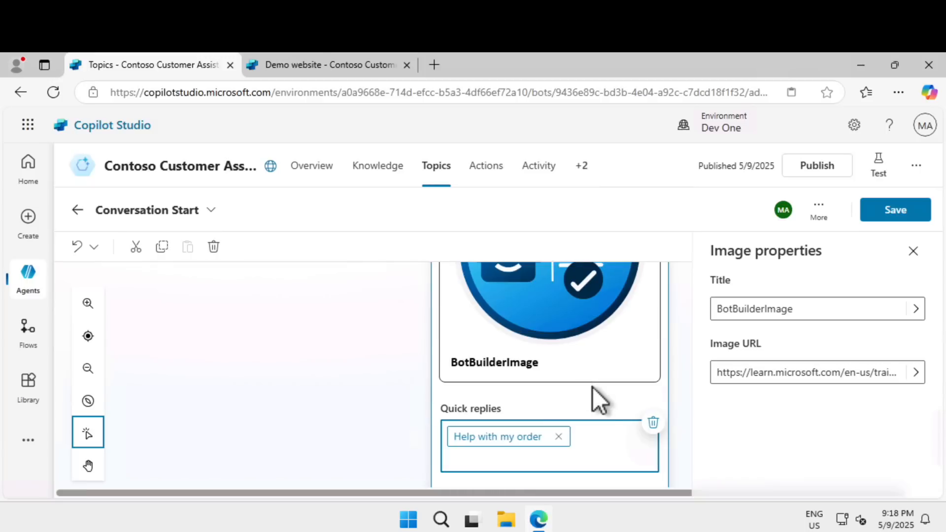
pyautogui.write('Check ticket status')
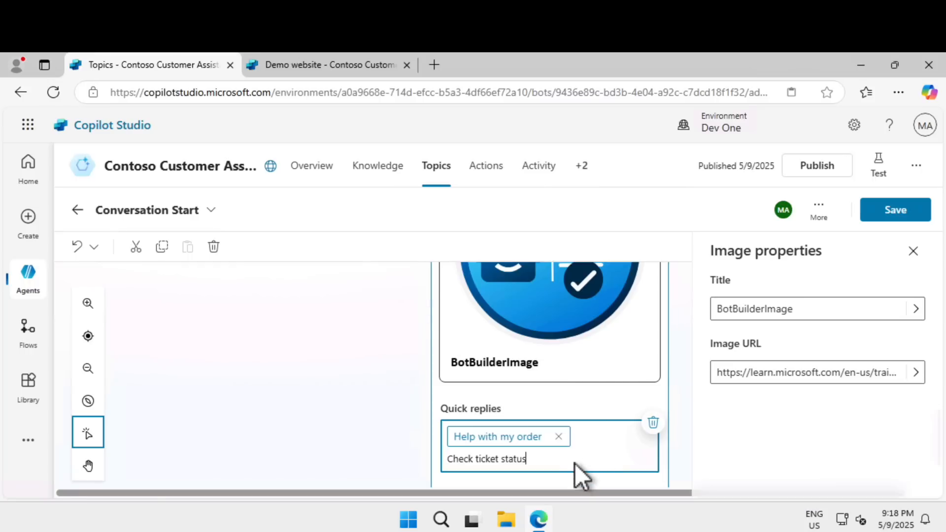
pyautogui.click(905, 220)
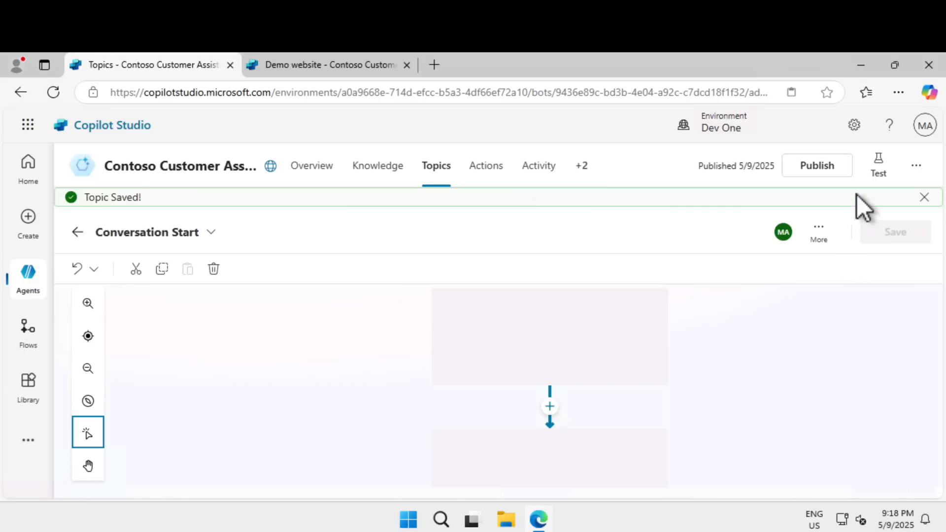
# - Show the test pane, restart the test conversation and check which greeting variation and quick replies it uses
pyautogui.click(878, 167)
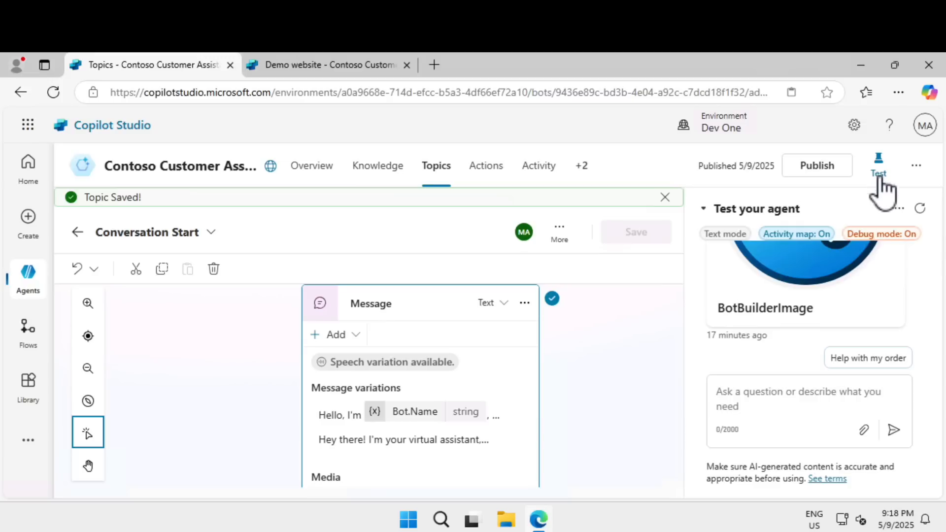
pyautogui.click(921, 209)
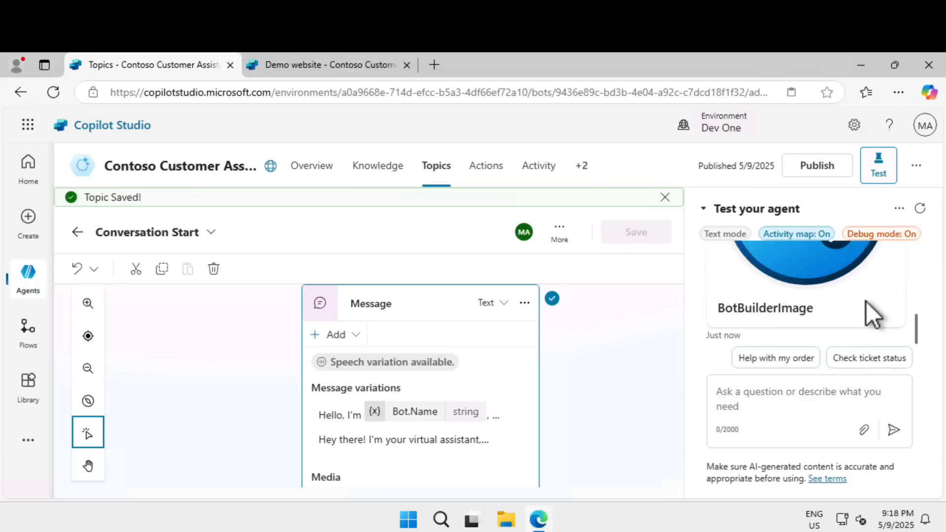
pyautogui.scroll(3, 866, 302)
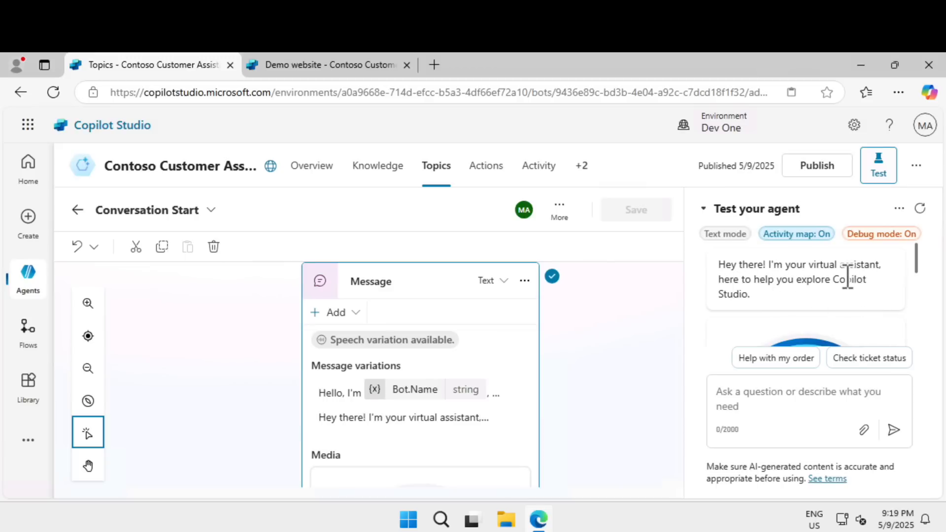
pyautogui.moveTo(832, 280); pyautogui.dragTo(859, 292)
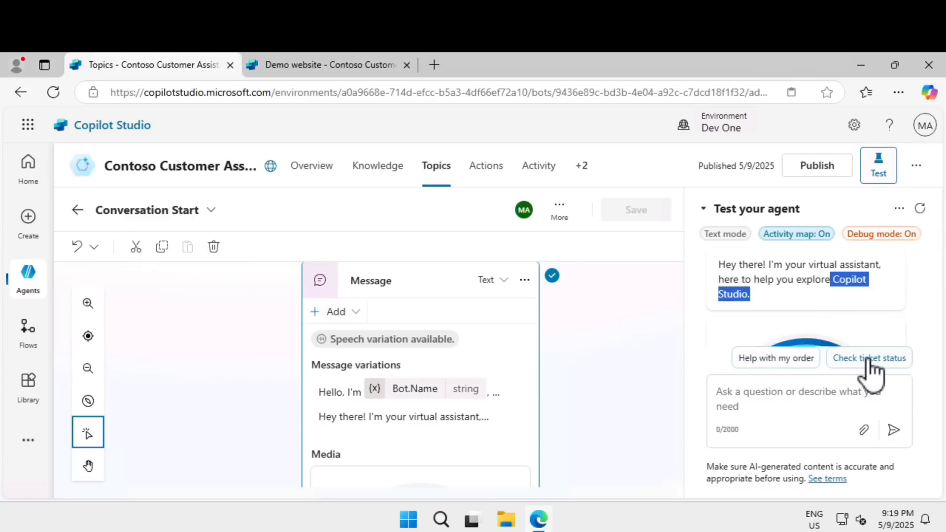
# - Choose the Check ticket status quick reply in the test conversation and send an order number as the answer
pyautogui.click(870, 360)
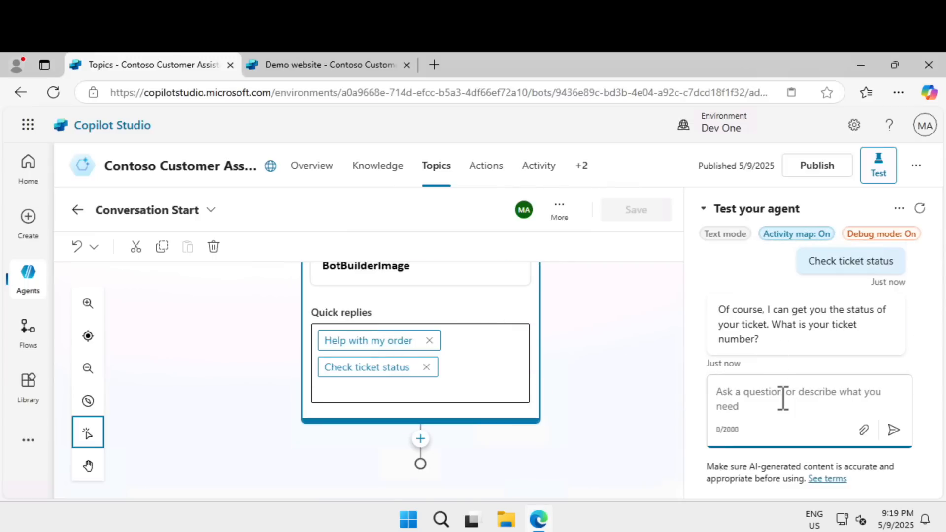
pyautogui.write('ord')
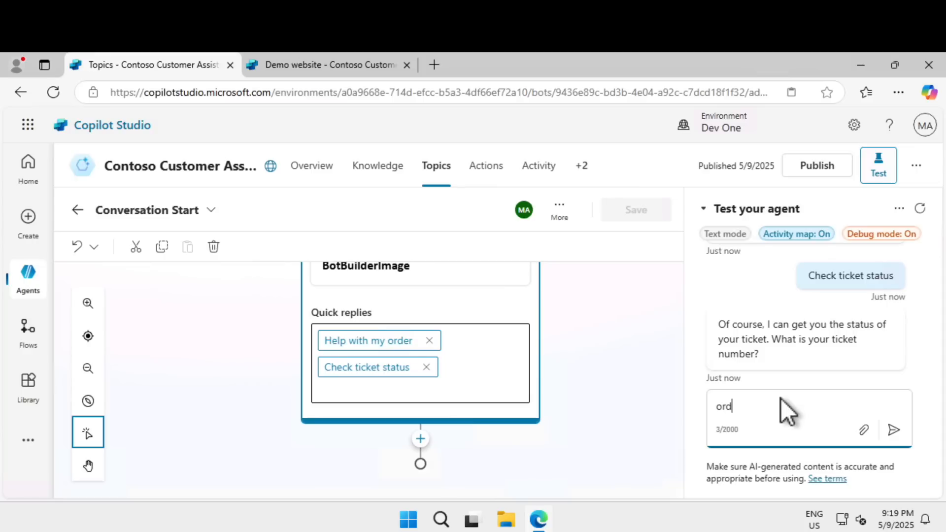
pyautogui.write('-887766')
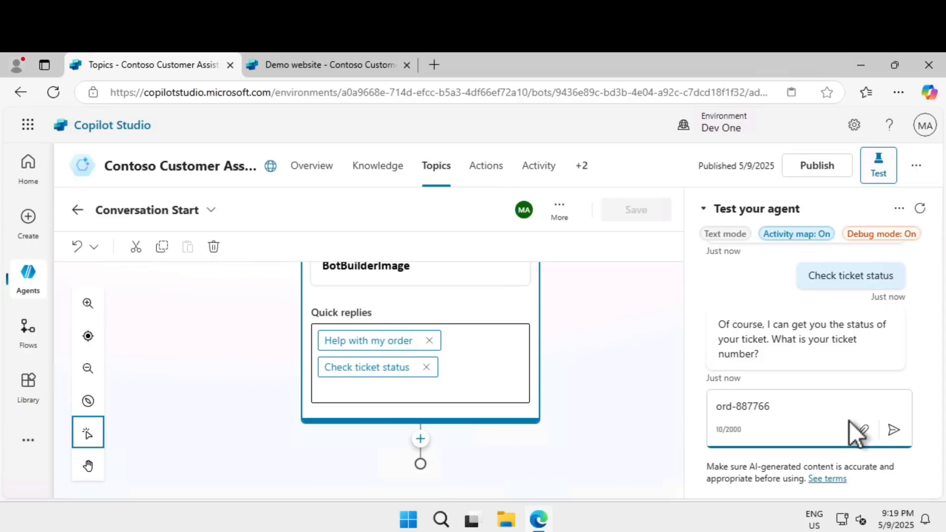
pyautogui.click(894, 430)
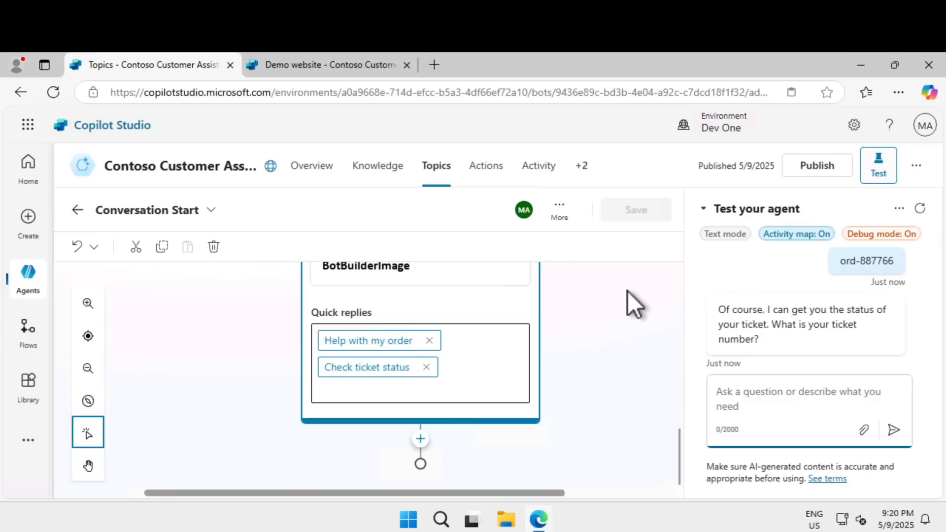
# - View the Conversation Start topic in the code editor, examine its message variations, attachment and quick replies, and close the editor
pyautogui.click(560, 210)
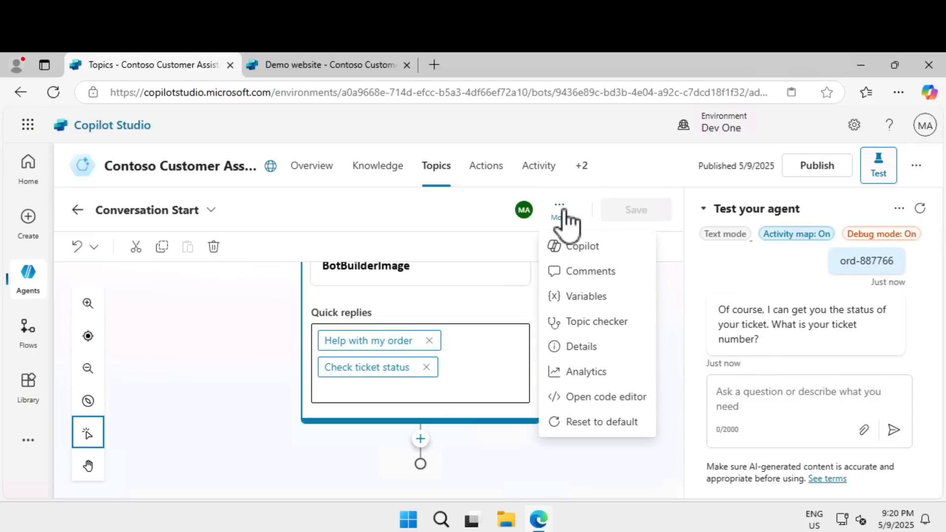
pyautogui.click(566, 212)
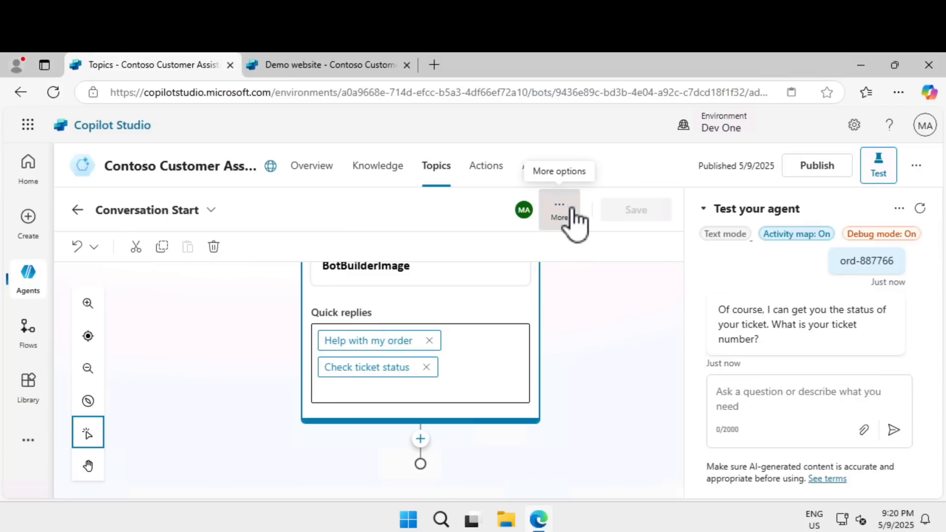
pyautogui.click(562, 211)
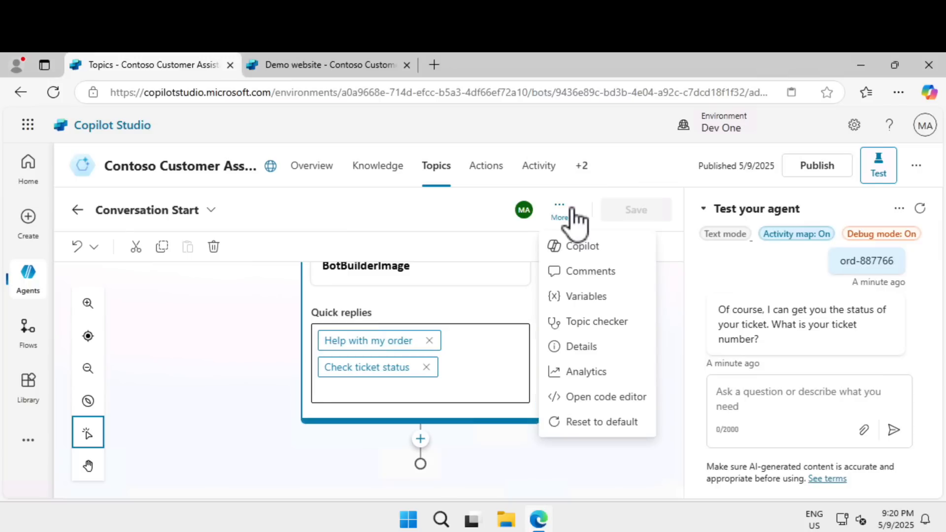
pyautogui.click(611, 396)
pyautogui.scroll(-1, 410, 384)
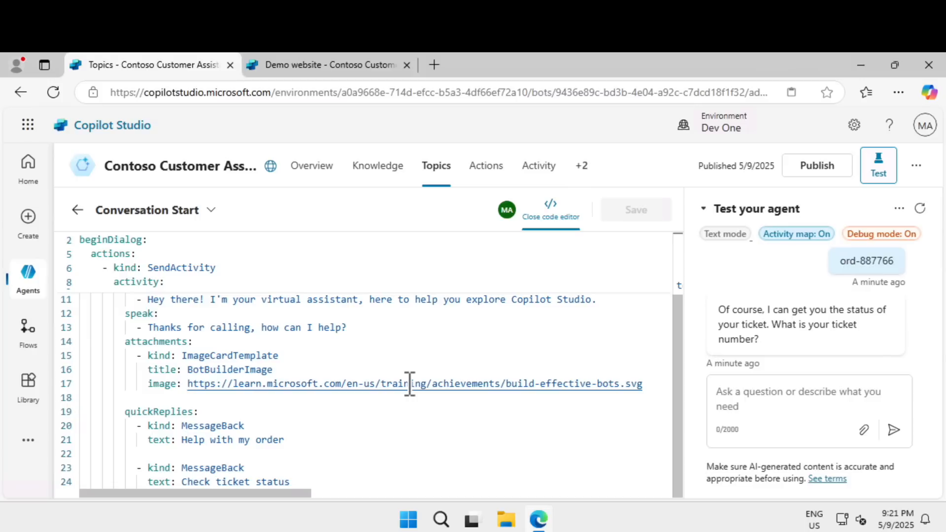
pyautogui.scroll(2, 410, 384)
pyautogui.scroll(-2, 410, 384)
pyautogui.scroll(1, 398, 404)
pyautogui.scroll(-1, 397, 404)
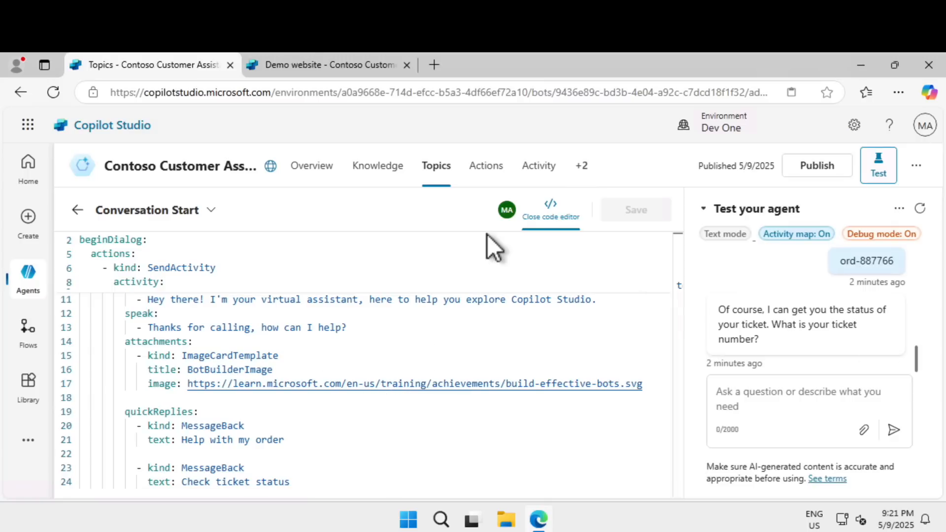
pyautogui.click(551, 209)
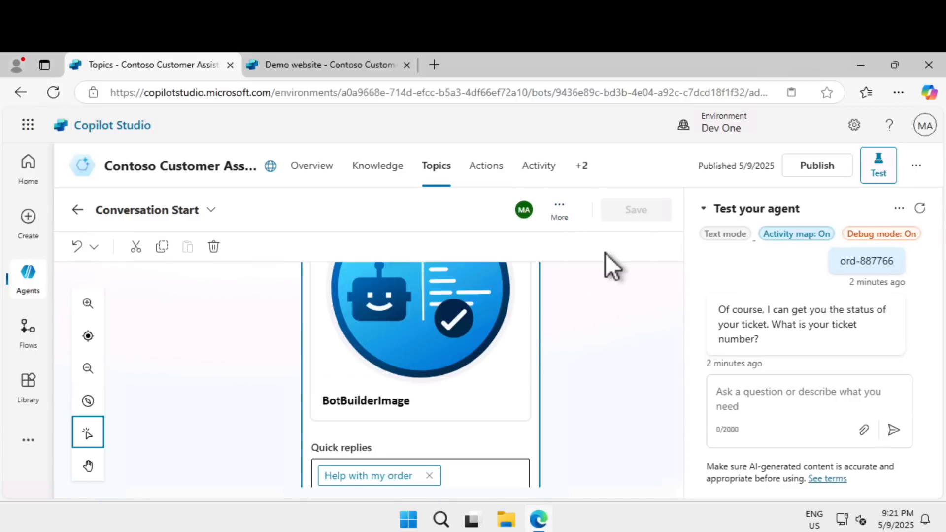
# - Open the Check Order Status topic, hide the test pane and examine the condition branches down to the OrderDeliveryDate variable node
pyautogui.click(440, 170)
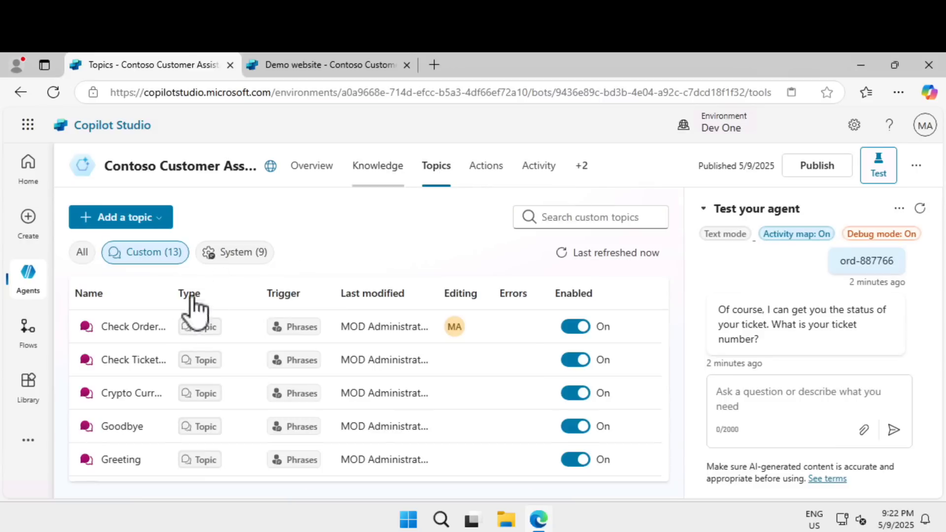
pyautogui.click(134, 329)
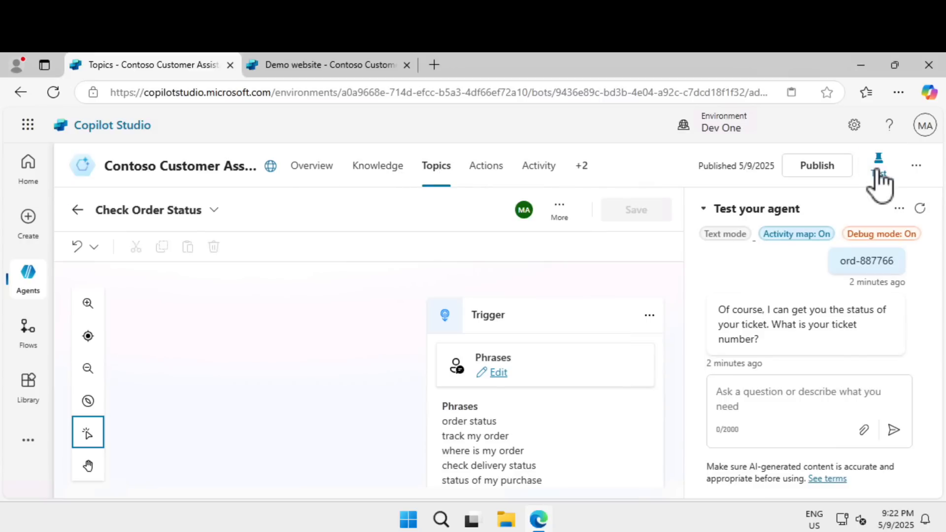
pyautogui.click(878, 172)
pyautogui.scroll(-10, 412, 409)
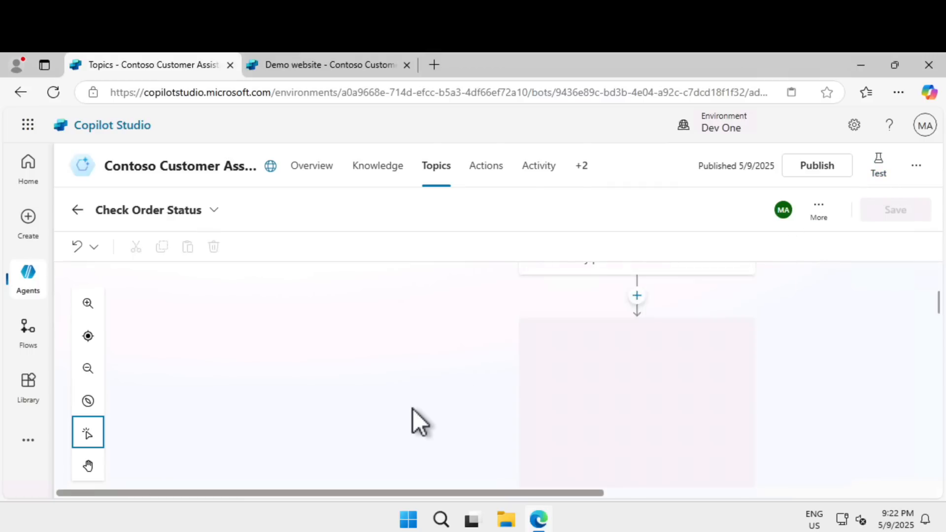
pyautogui.scroll(3, 412, 409)
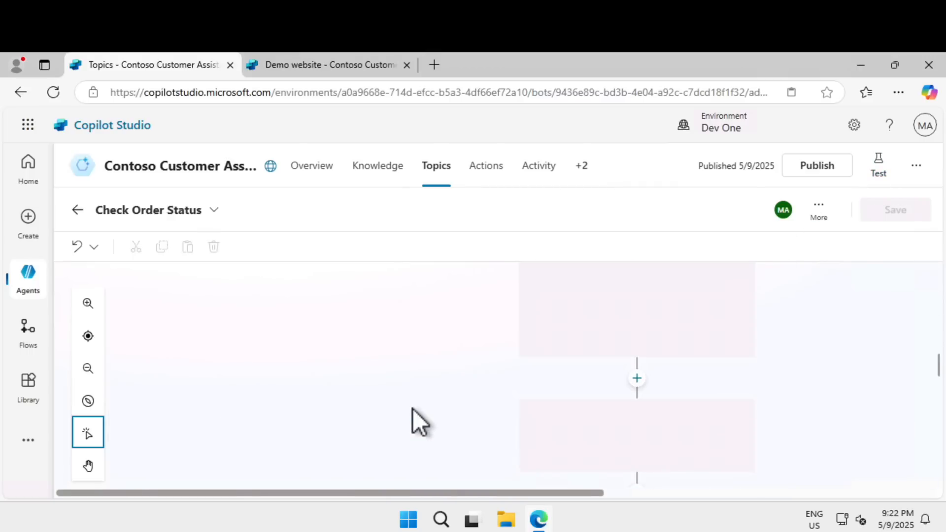
pyautogui.scroll(-3, 413, 409)
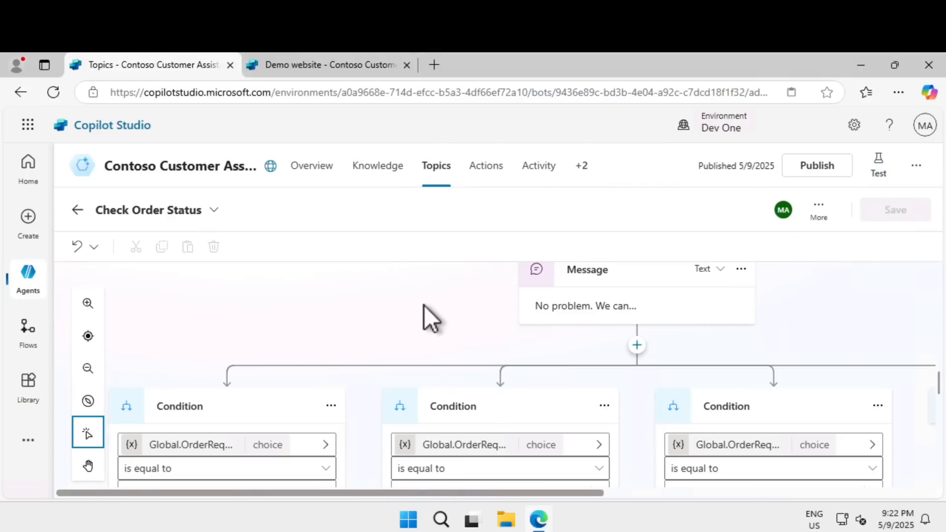
pyautogui.scroll(-6, 421, 315)
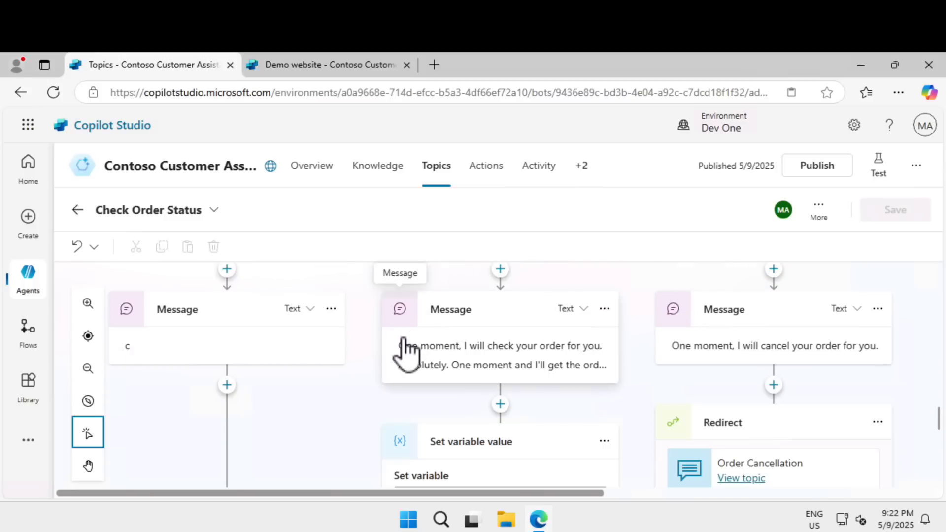
pyautogui.scroll(-2, 380, 399)
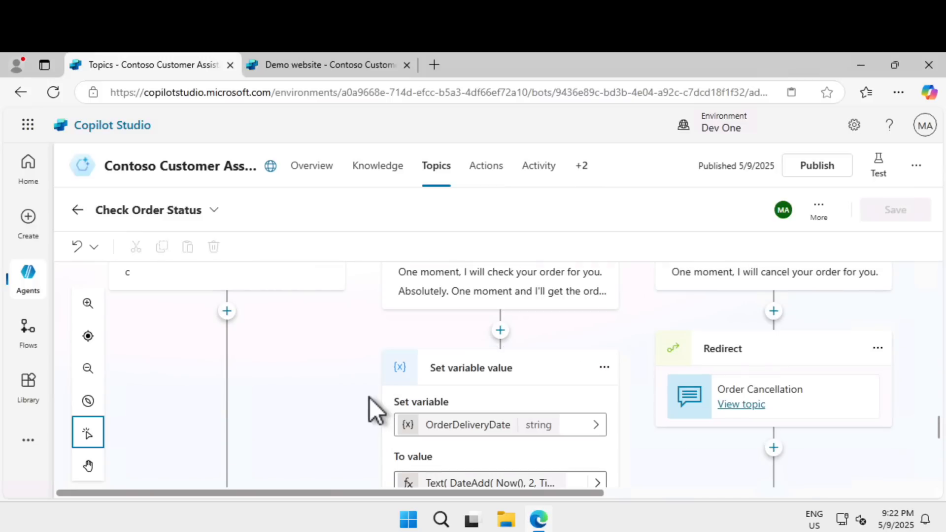
pyautogui.scroll(-2, 370, 398)
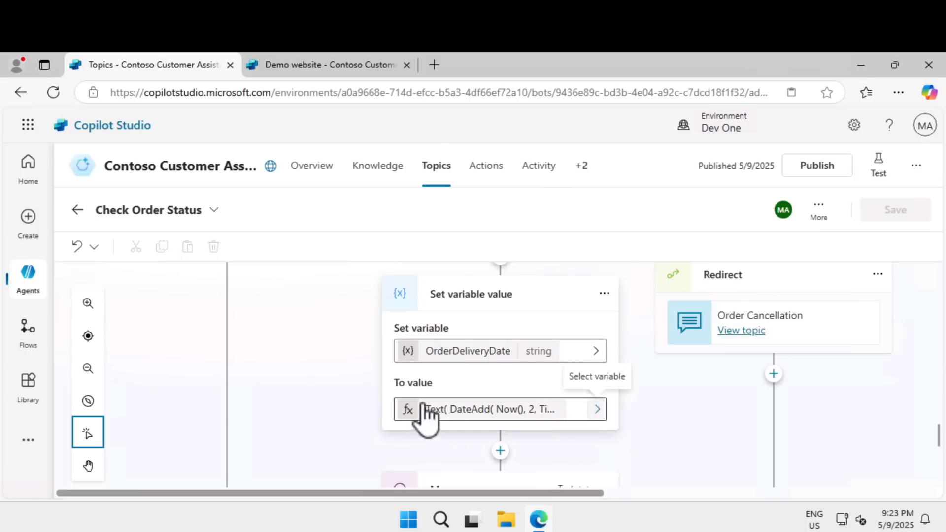
# - Inspect the full formula that sets the OrderDeliveryDate variable, and close it without changes
pyautogui.click(597, 410)
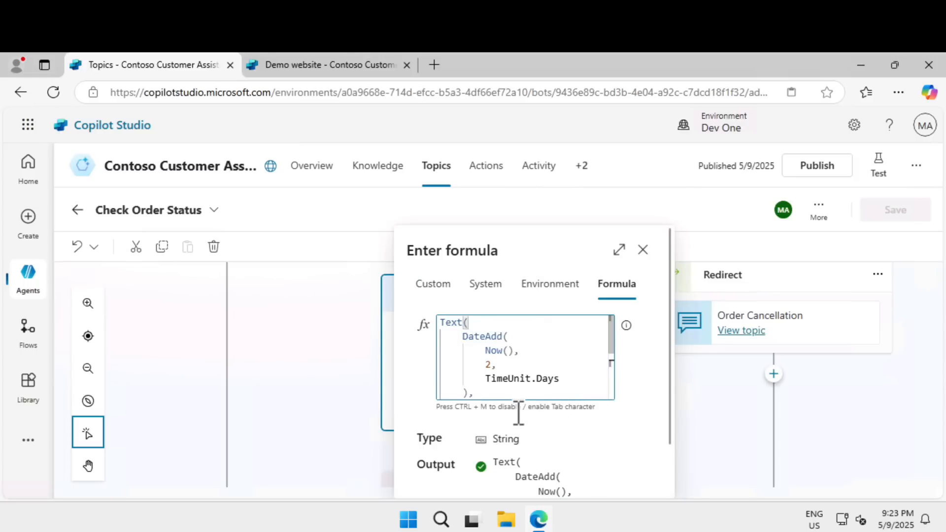
pyautogui.scroll(-1, 531, 355)
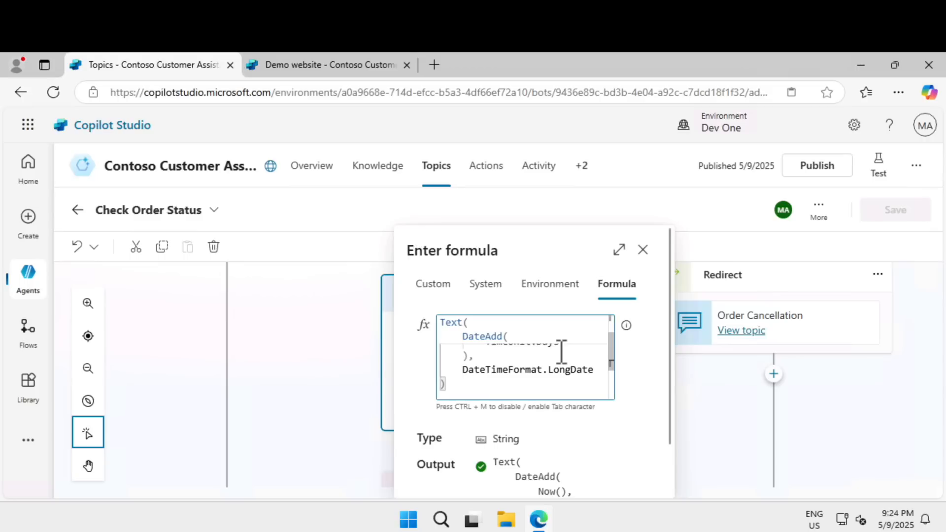
pyautogui.click(641, 251)
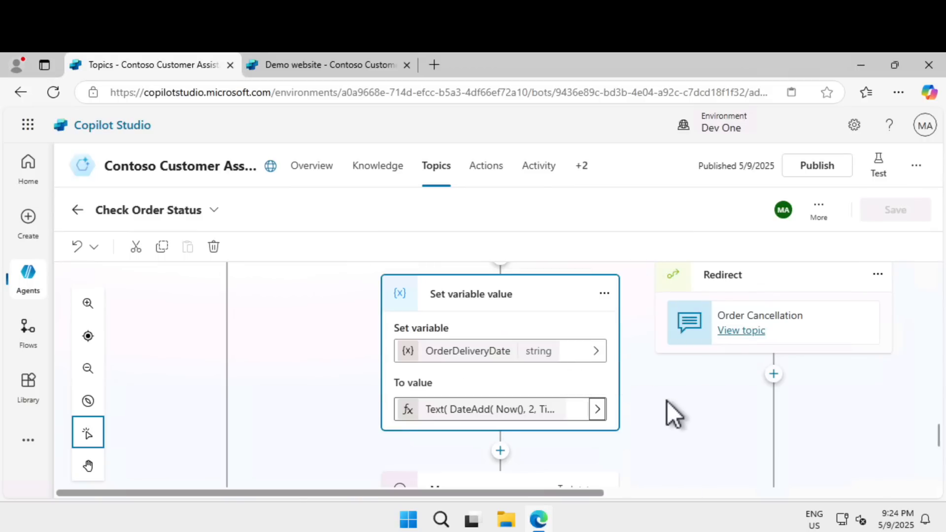
# - Examine the delivery message that follows the OrderDeliveryDate variable, and start a new test conversation with the agent
pyautogui.scroll(-3, 618, 431)
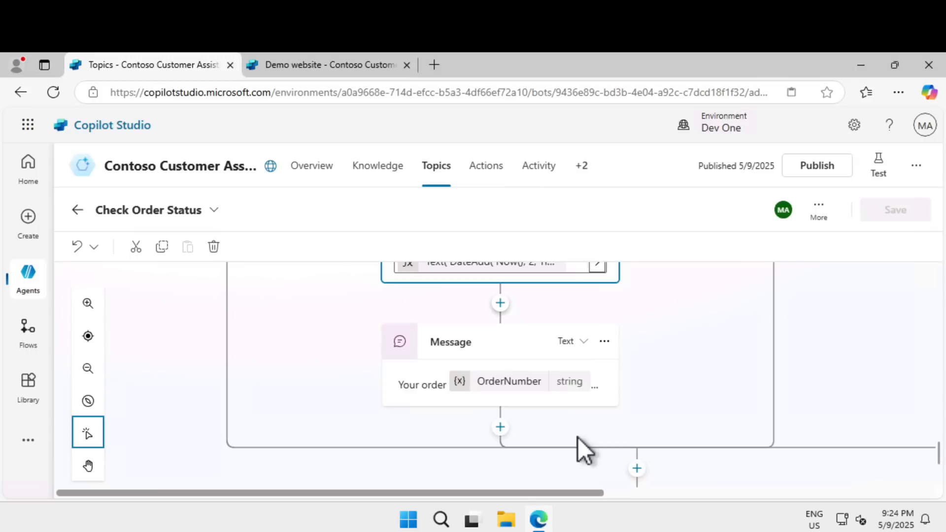
pyautogui.click(529, 392)
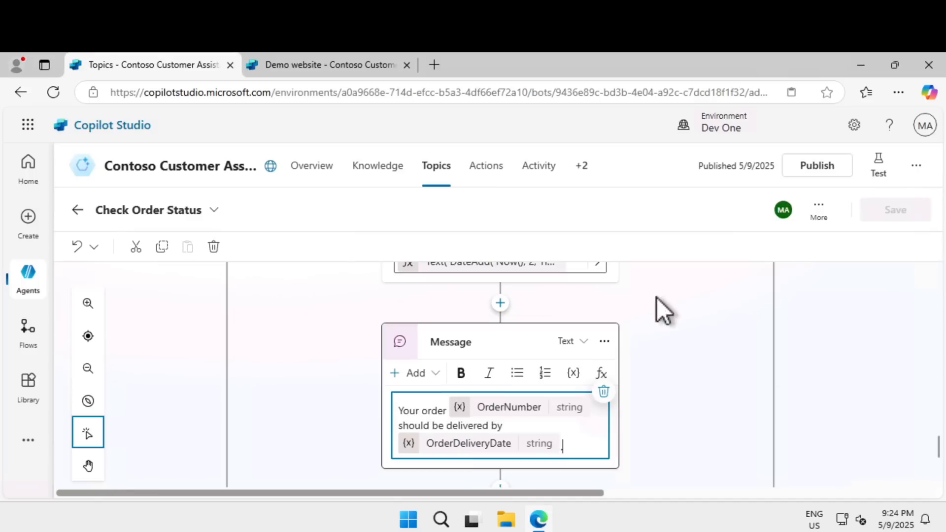
pyautogui.click(877, 179)
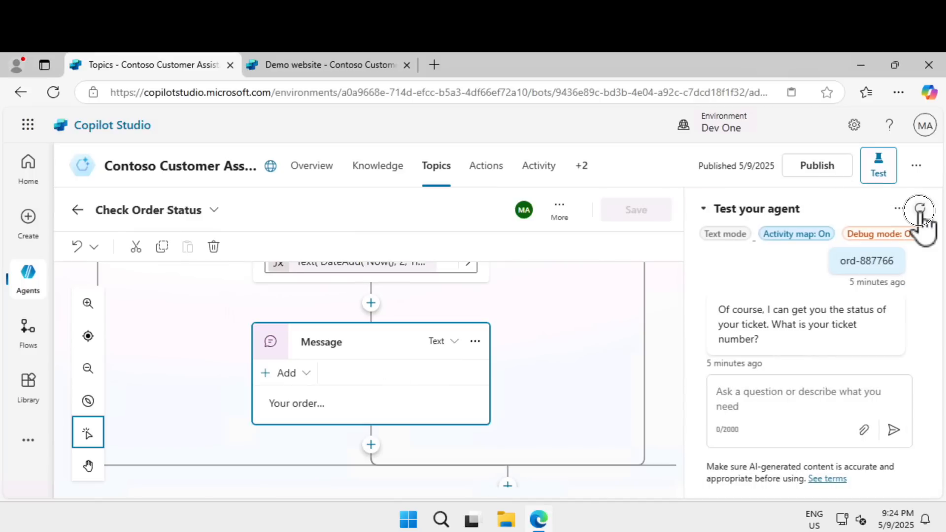
pyautogui.click(920, 208)
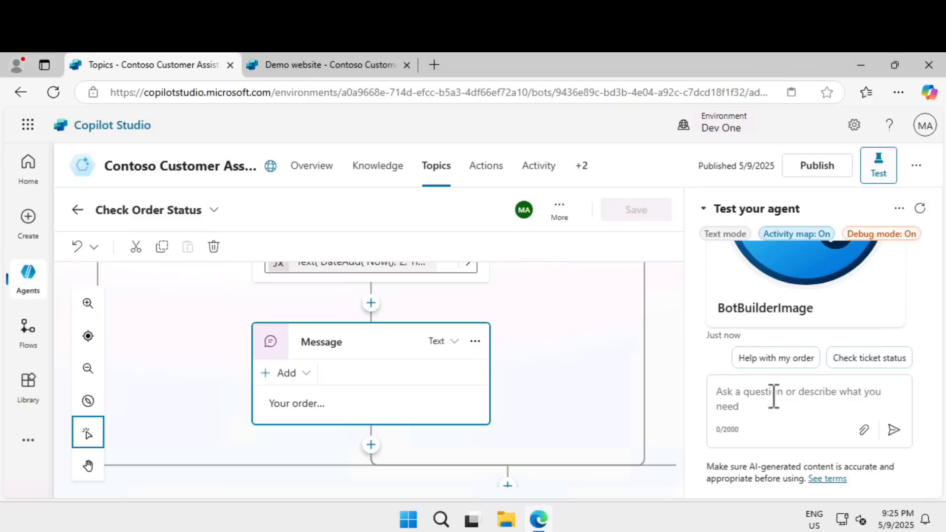
# - Ask the test agent for the status of a specific order, choose Check Order Status and Check, and highlight the delivery date in the reply
pyautogui.write("I'd like to check the status of ORD-001342.")
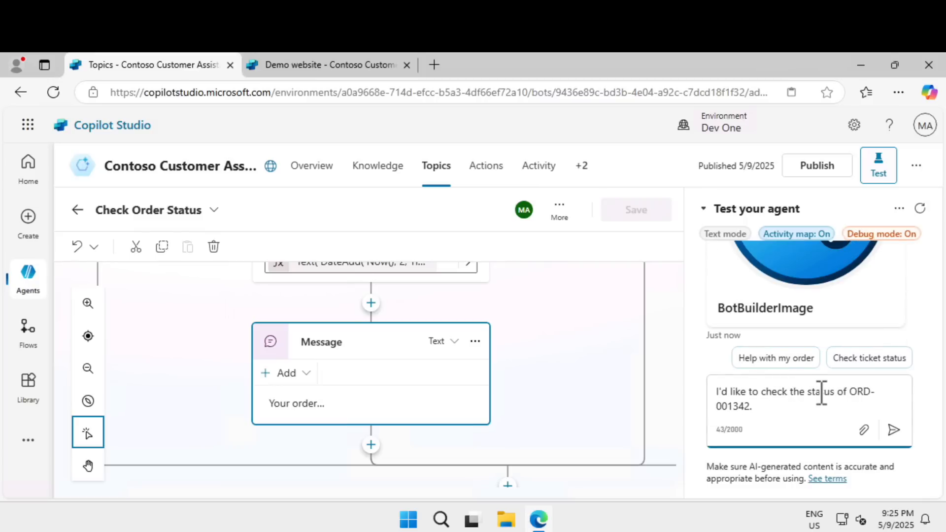
pyautogui.click(894, 431)
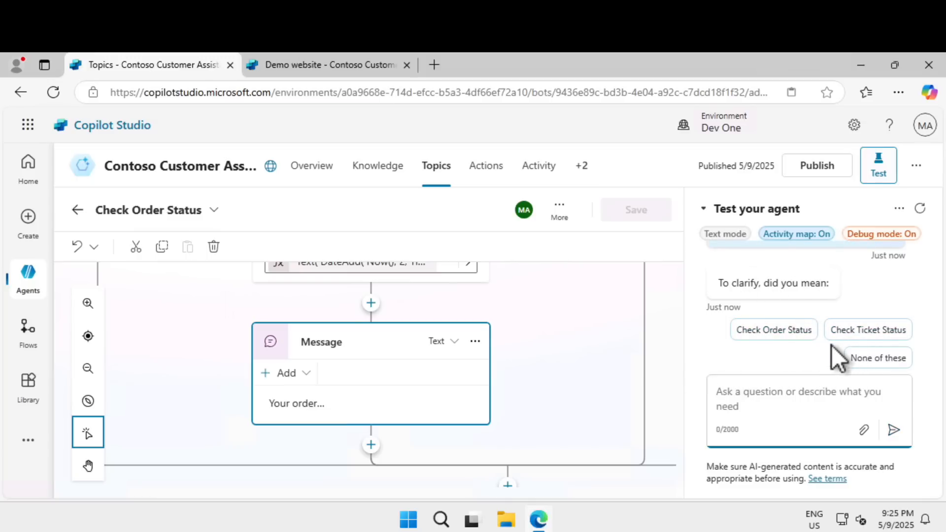
pyautogui.click(791, 331)
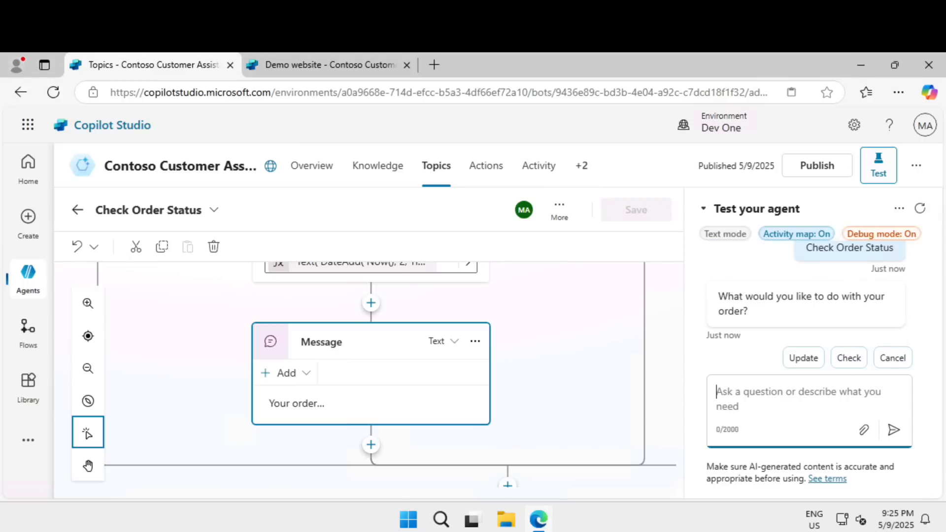
pyautogui.click(848, 358)
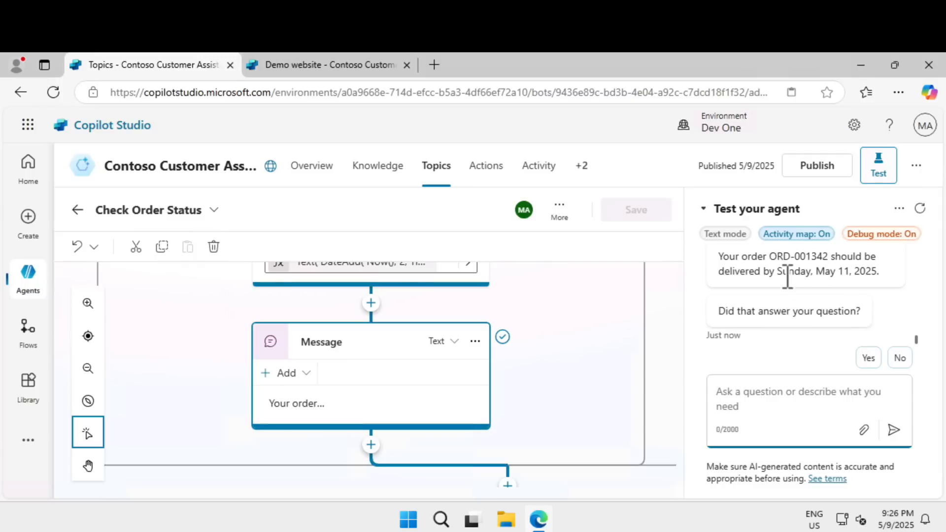
pyautogui.moveTo(783, 272); pyautogui.dragTo(874, 270)
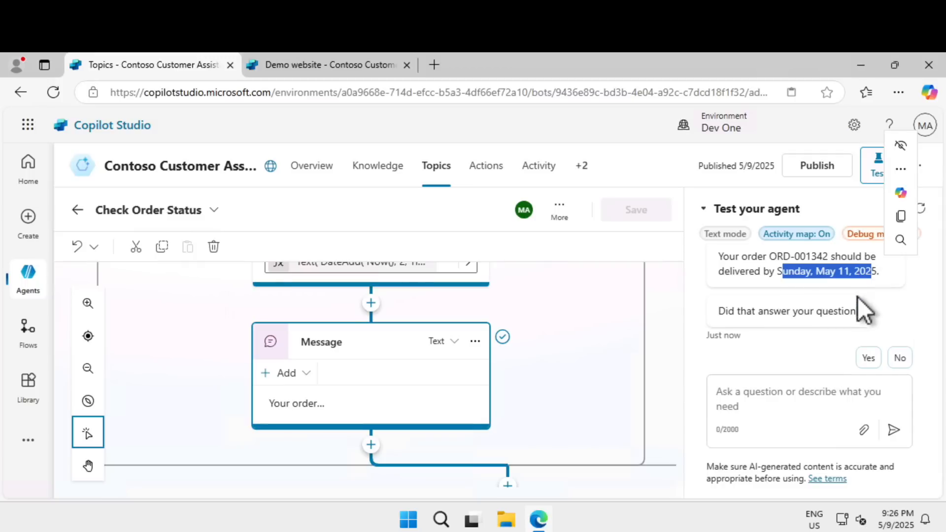
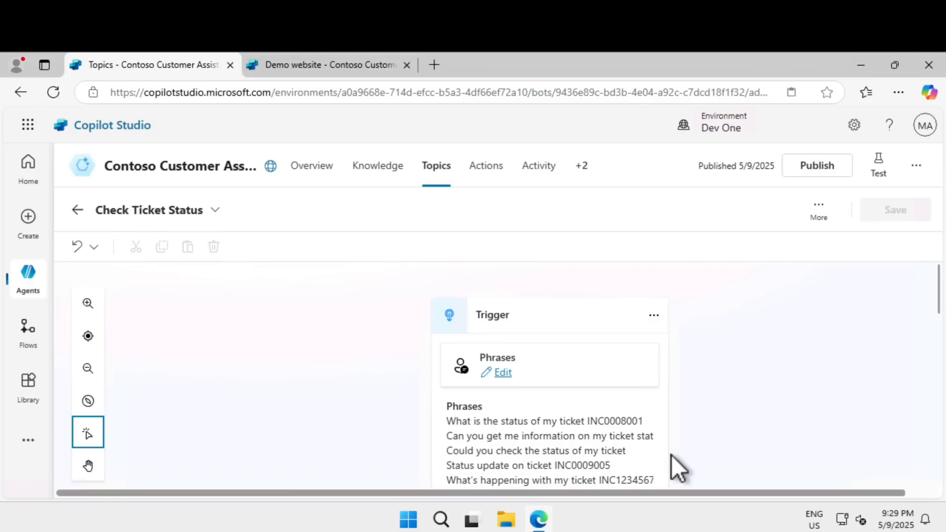
# - Examine the Check Ticket Status topic's trigger phrases and its question node with the Ticket Number entity and TicketNumber variable
pyautogui.scroll(-3, 671, 454)
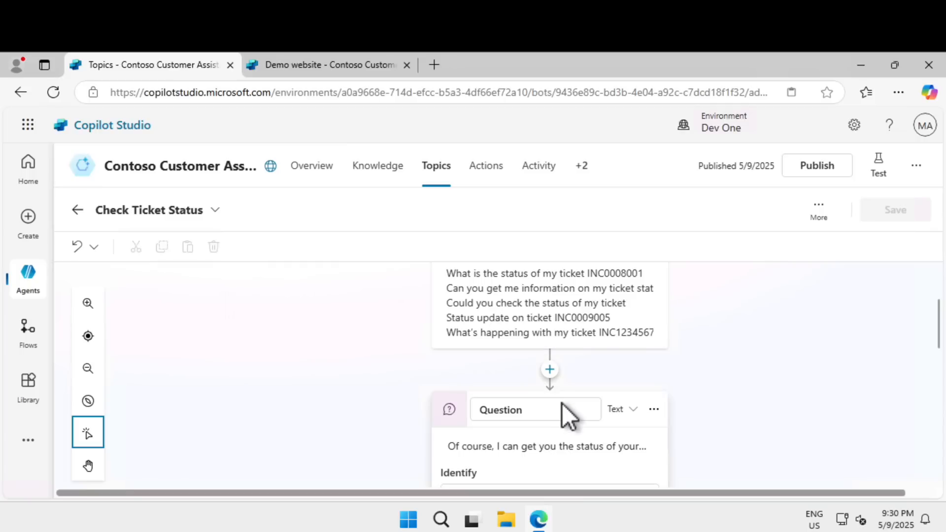
pyautogui.scroll(-2, 563, 404)
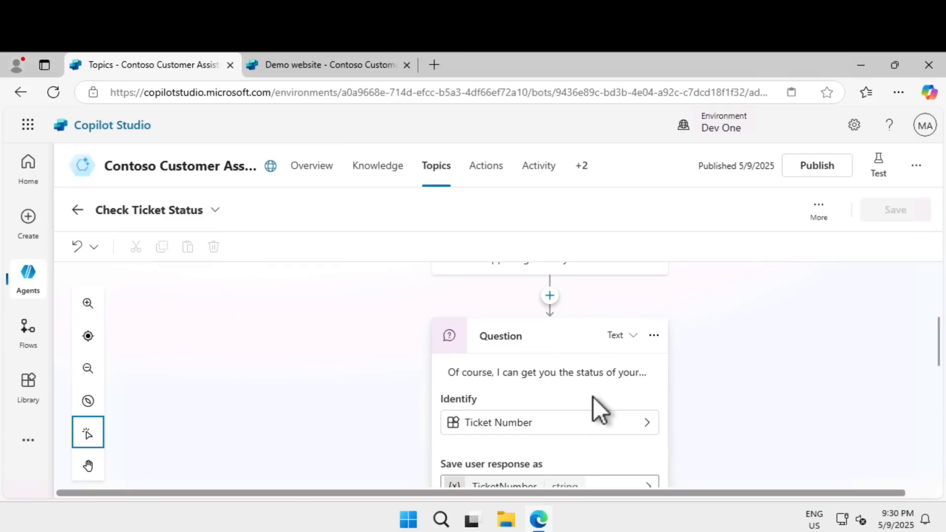
pyautogui.scroll(-2, 593, 397)
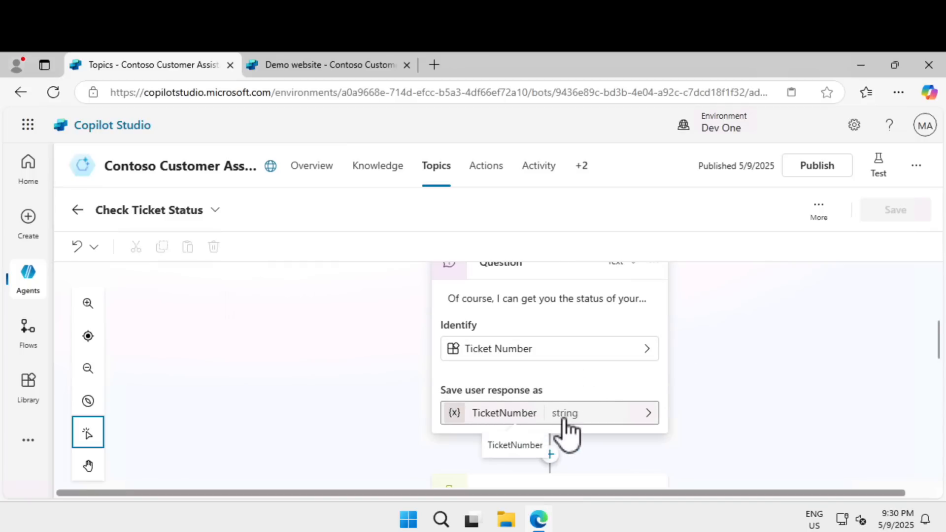
pyautogui.scroll(-3, 735, 368)
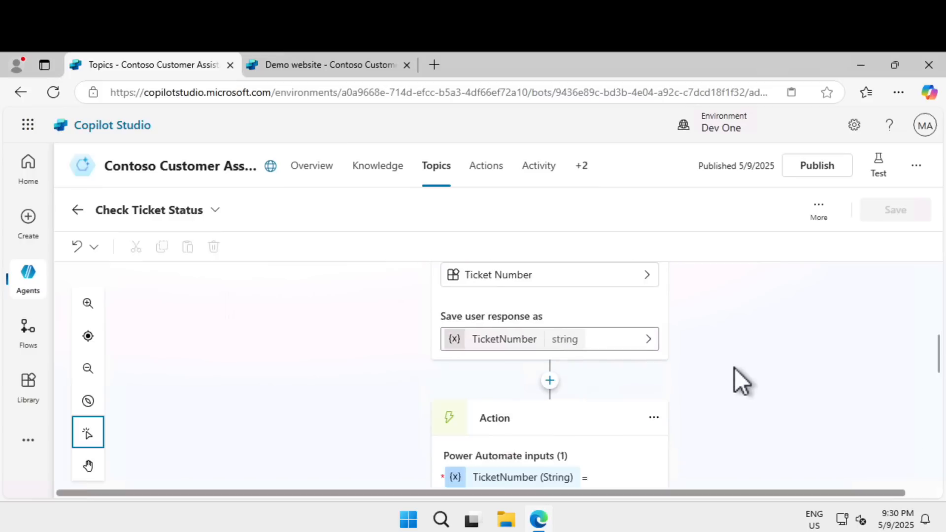
# - Examine the Action node's TicketNumber input, the Get Ticket Status flow it calls and its SNTicketInfo output
pyautogui.scroll(3, 734, 368)
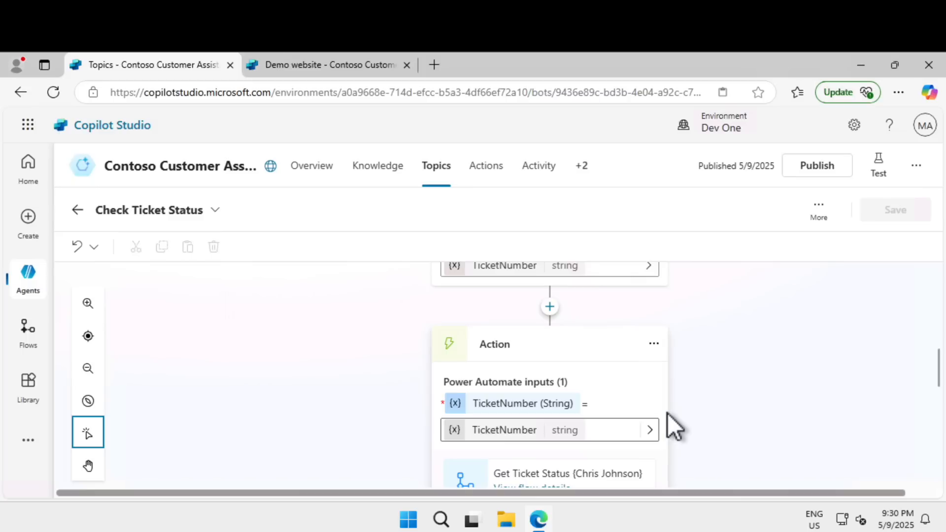
pyautogui.scroll(-3, 668, 414)
pyautogui.scroll(-7, 667, 413)
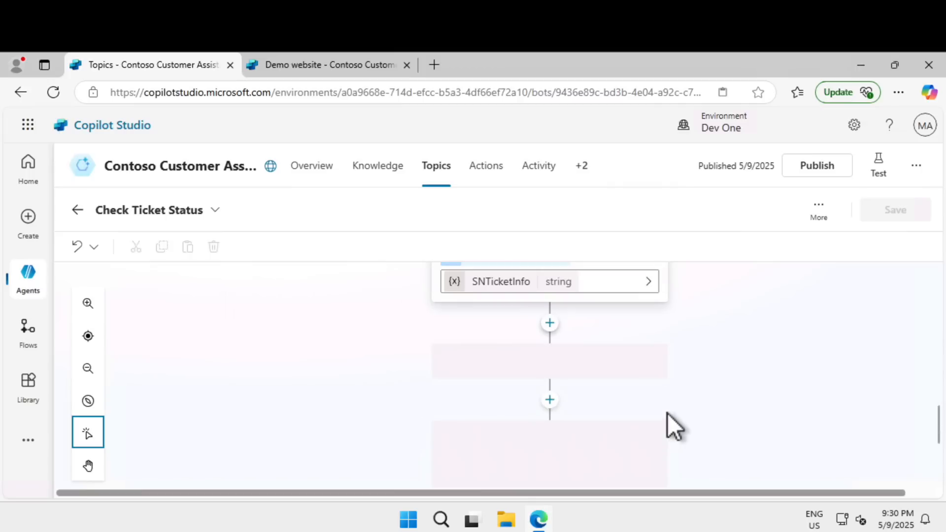
pyautogui.scroll(3, 842, 334)
pyautogui.scroll(2, 842, 334)
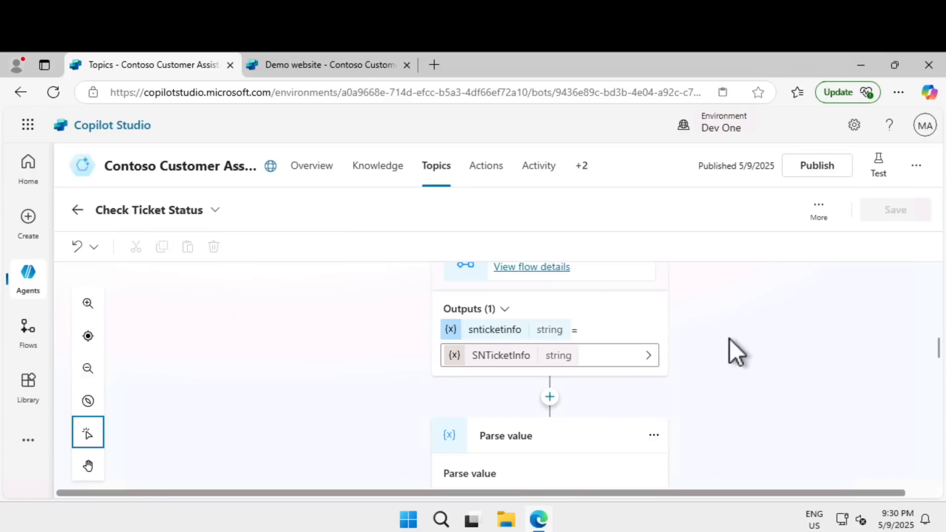
pyautogui.scroll(2, 729, 339)
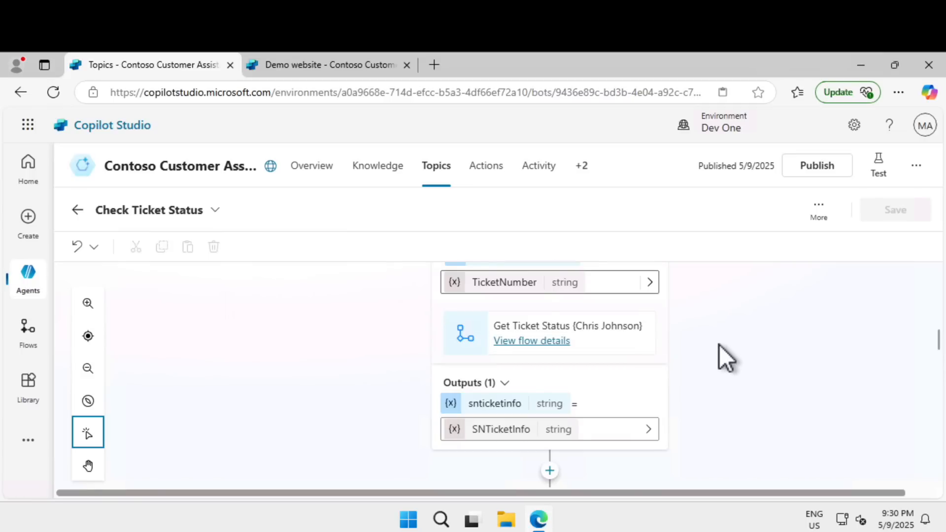
pyautogui.scroll(4, 720, 344)
pyautogui.scroll(-2, 719, 345)
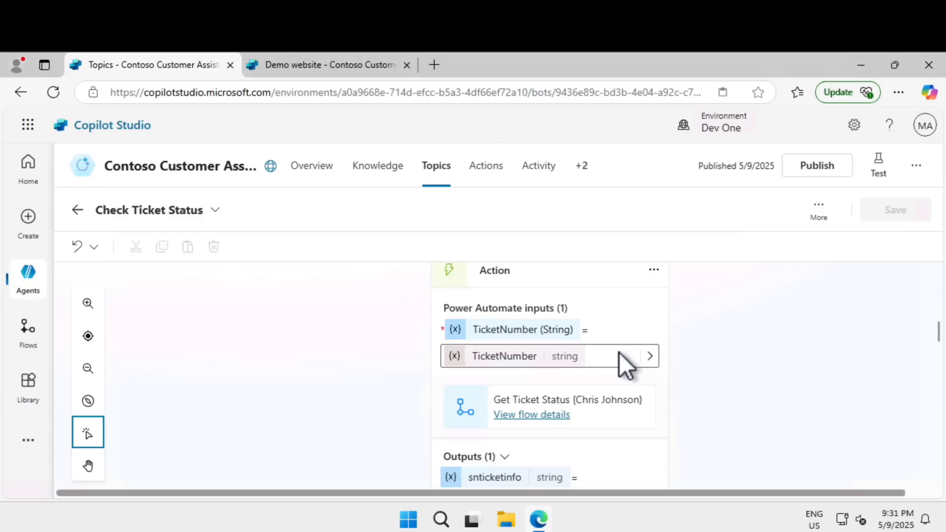
# - Open the Get Ticket Status flow's details in Power Automate and review its properties and 28-day run history
pyautogui.click(551, 417)
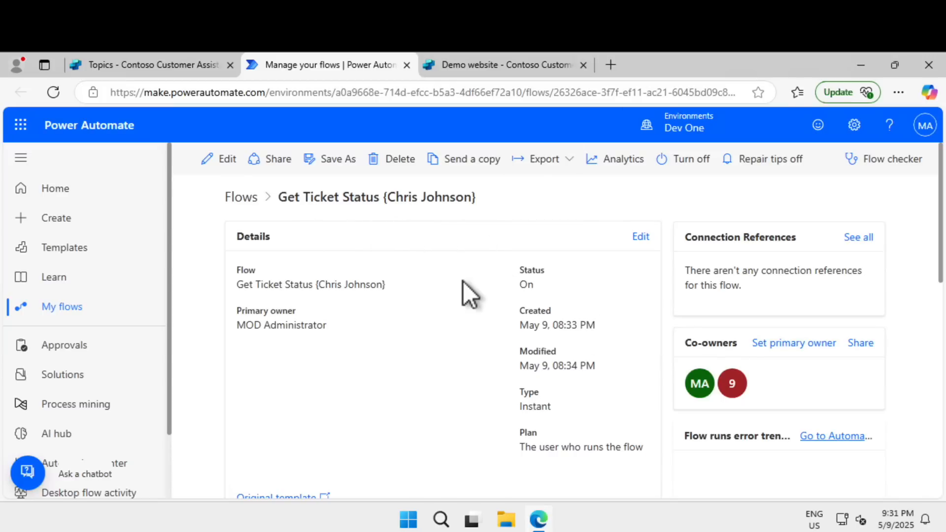
pyautogui.scroll(-5, 463, 281)
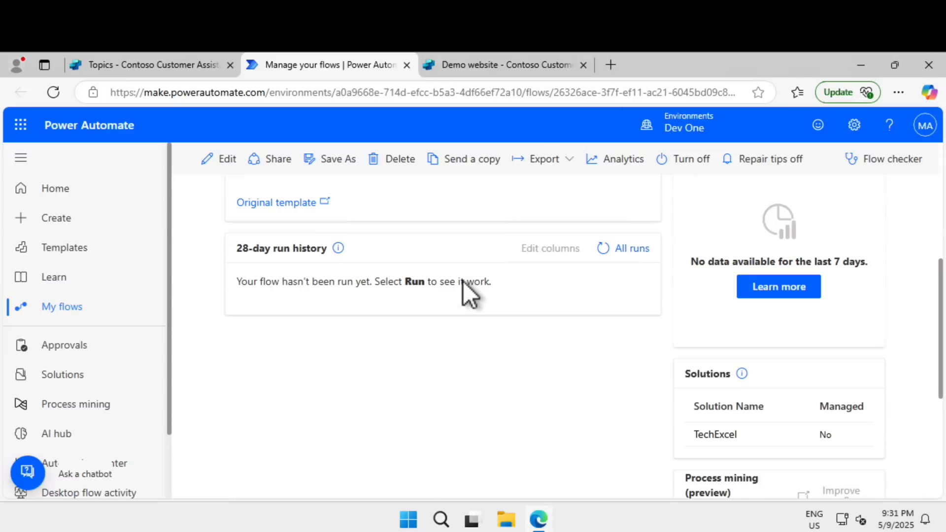
pyautogui.scroll(1, 462, 281)
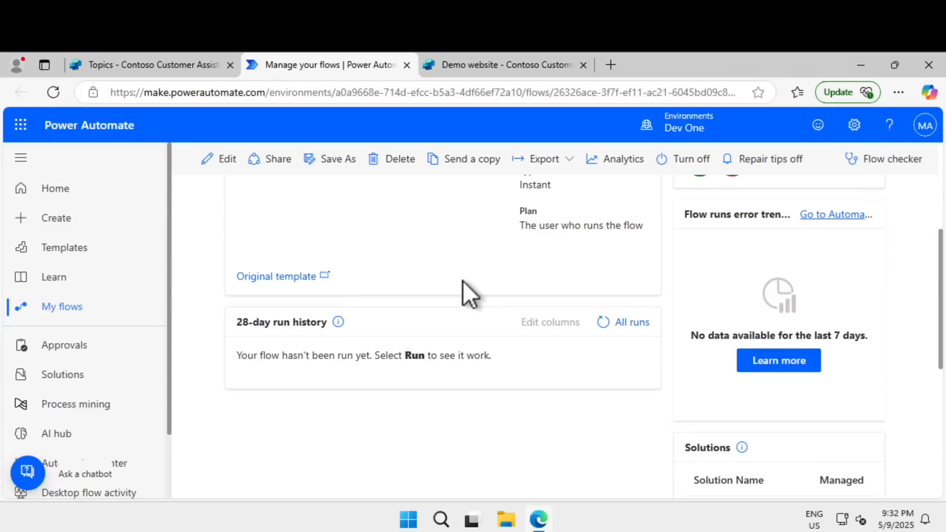
pyautogui.scroll(4, 463, 281)
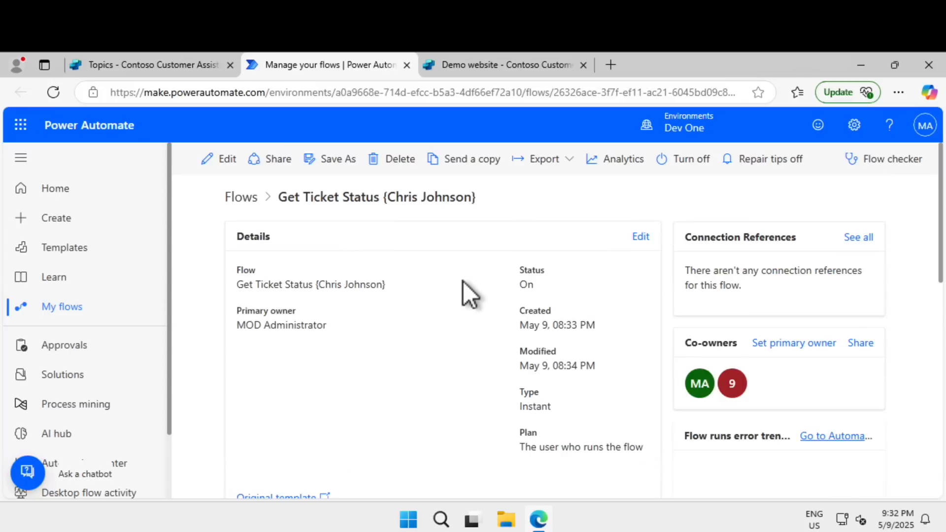
# - Open the Get Ticket Status flow in the designer, dismiss the tip and inspect the TicketNumber input of its Copilot Studio trigger
pyautogui.click(229, 163)
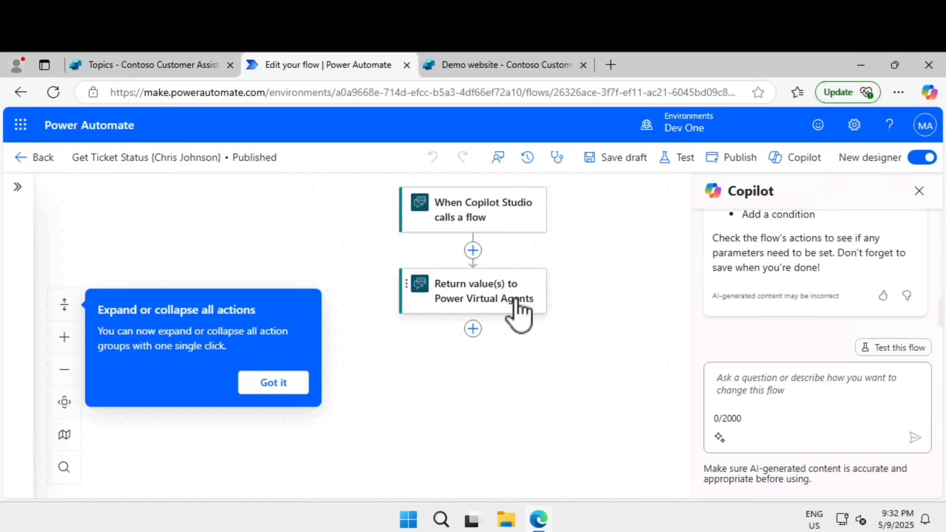
pyautogui.click(495, 222)
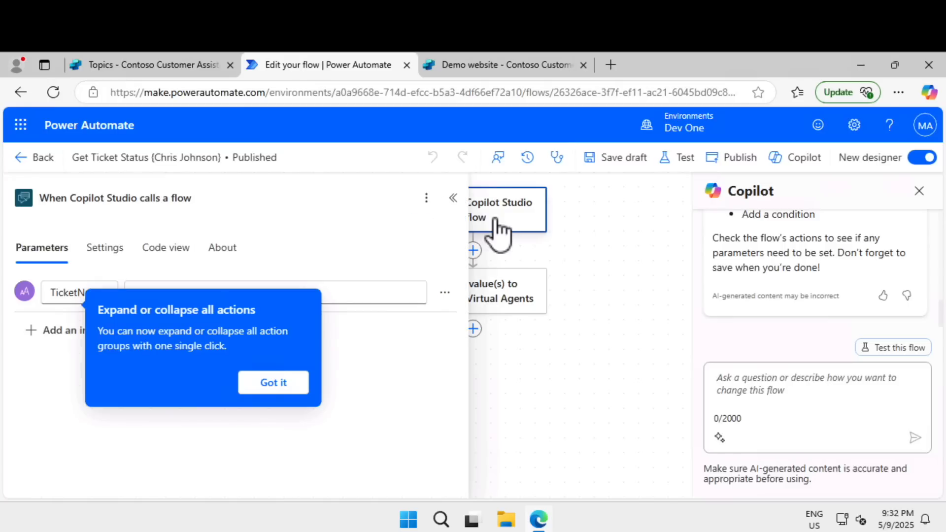
pyautogui.click(298, 383)
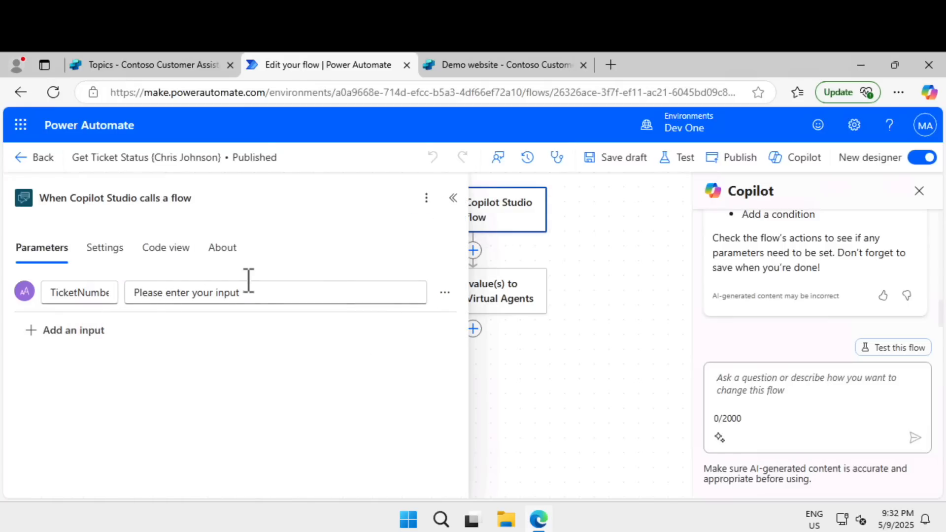
# - Inspect the JSON ticket data in the Return value(s) to Power Virtual Agents action, down to its last fields
pyautogui.click(529, 304)
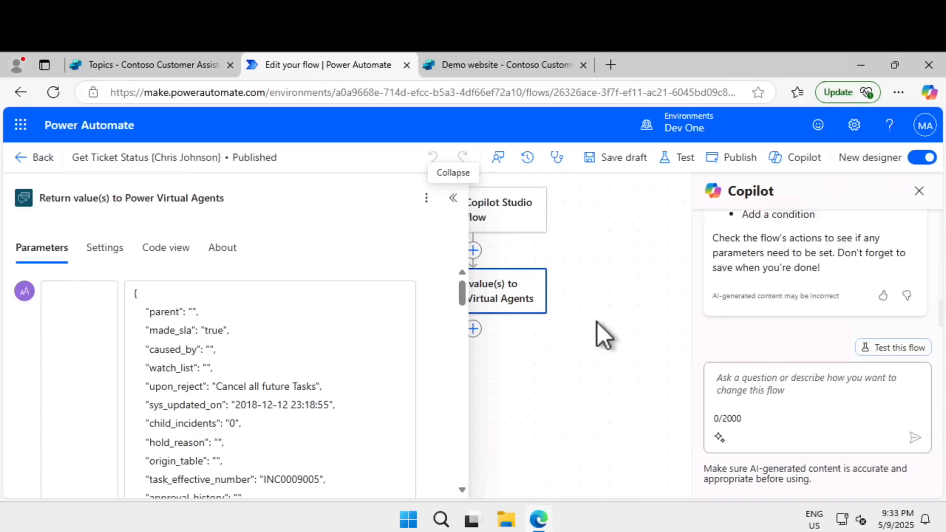
pyautogui.click(453, 198)
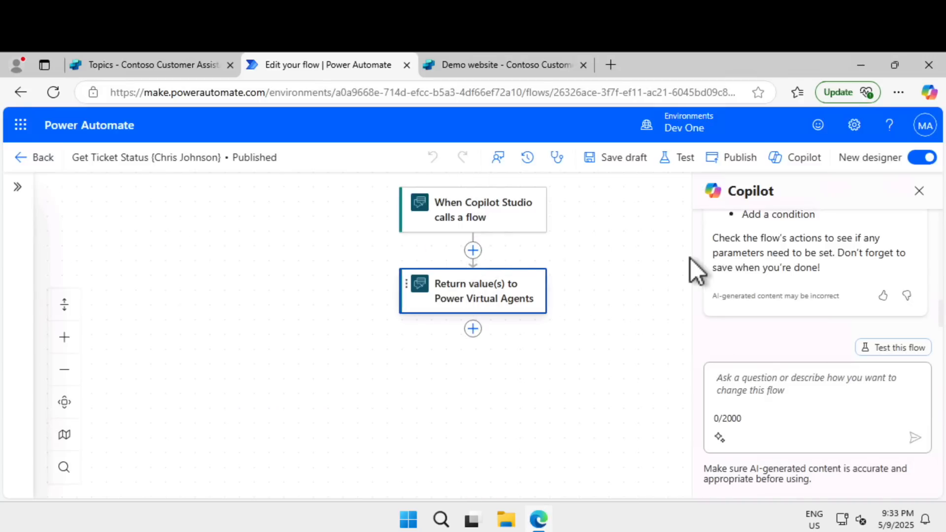
pyautogui.click(499, 307)
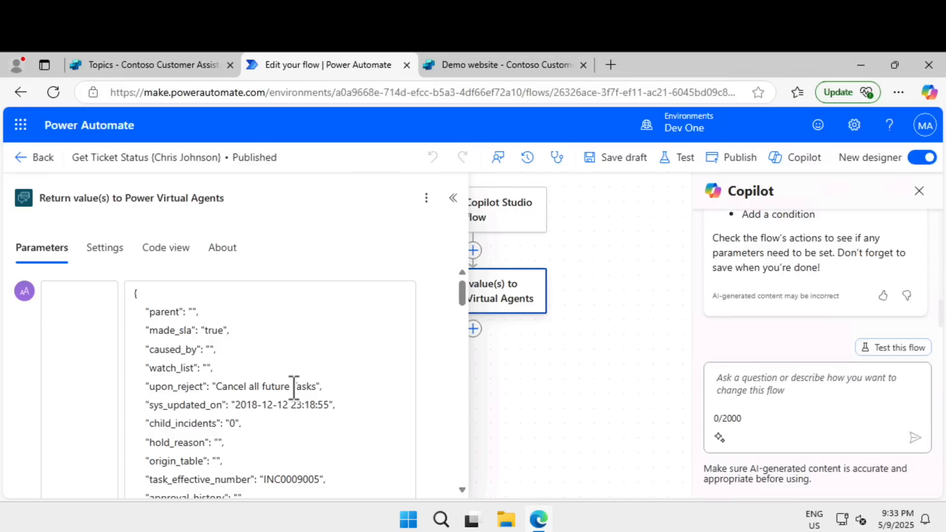
pyautogui.moveTo(216, 386); pyautogui.dragTo(433, 394)
pyautogui.scroll(-15, 331, 405)
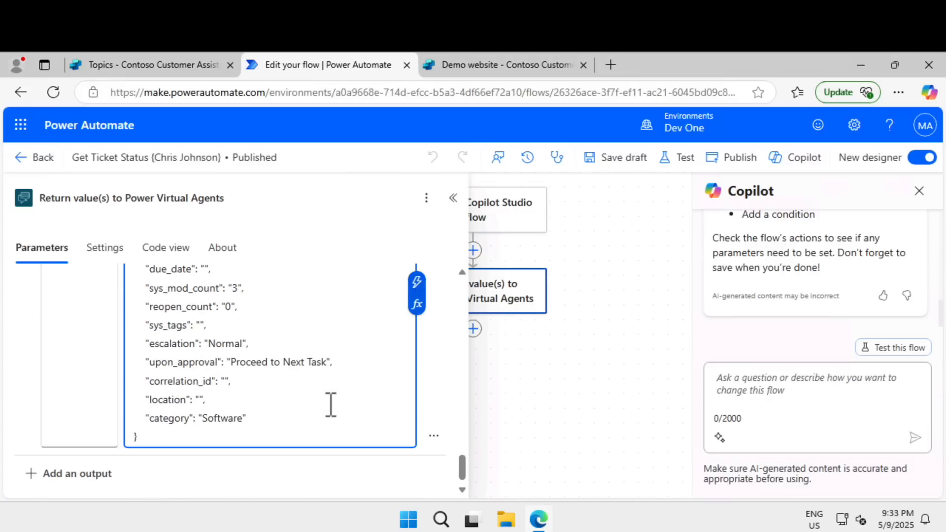
pyautogui.scroll(4, 290, 371)
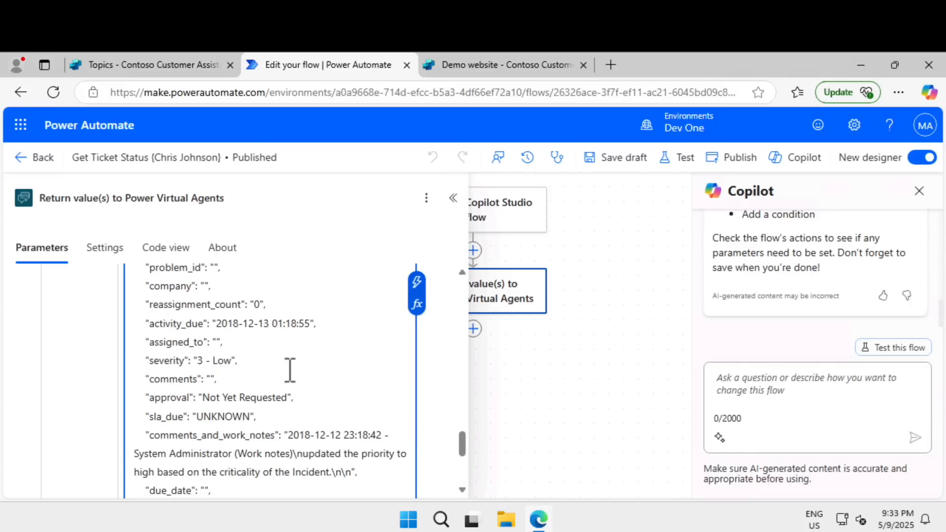
pyautogui.scroll(-3, 288, 428)
pyautogui.scroll(-3, 288, 429)
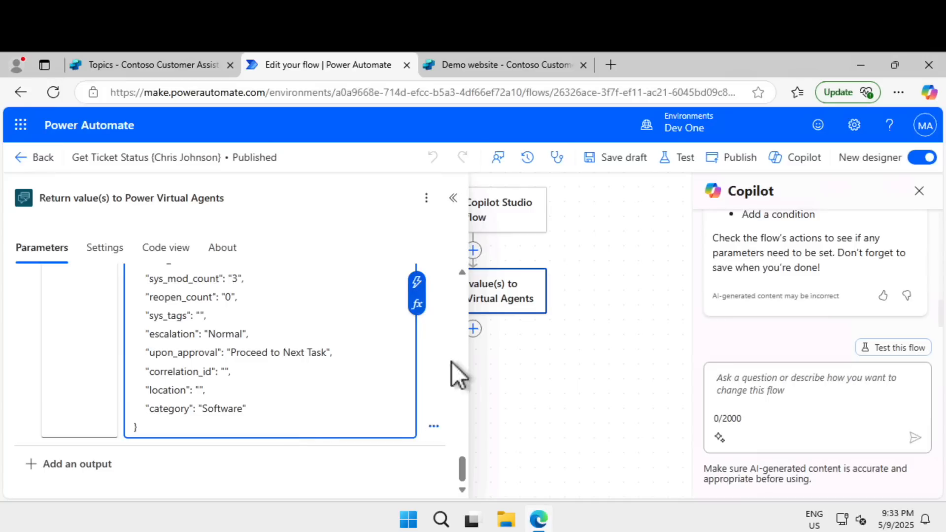
# - Close the flow's action parameters and the flow designer, and return to the Action node's output in the Check Ticket Status topic
pyautogui.click(562, 408)
pyautogui.scroll(-1, 562, 408)
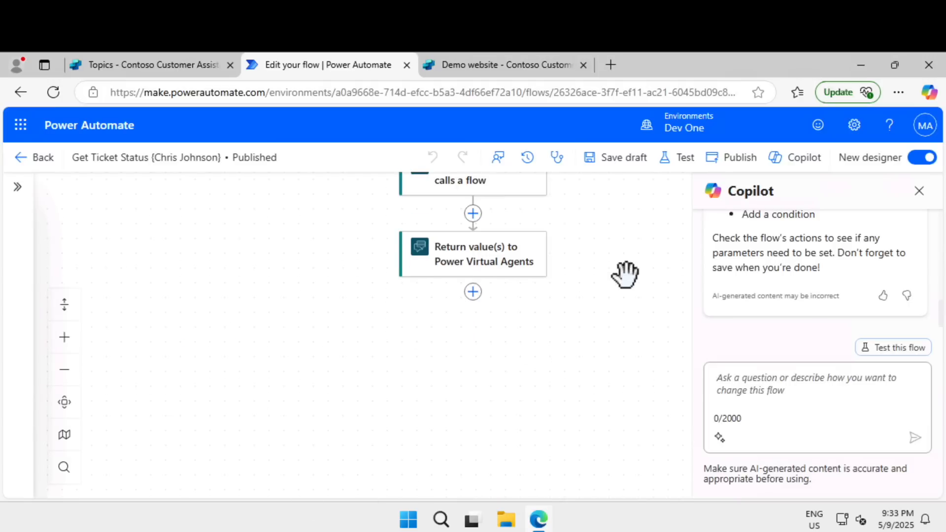
pyautogui.click(406, 64)
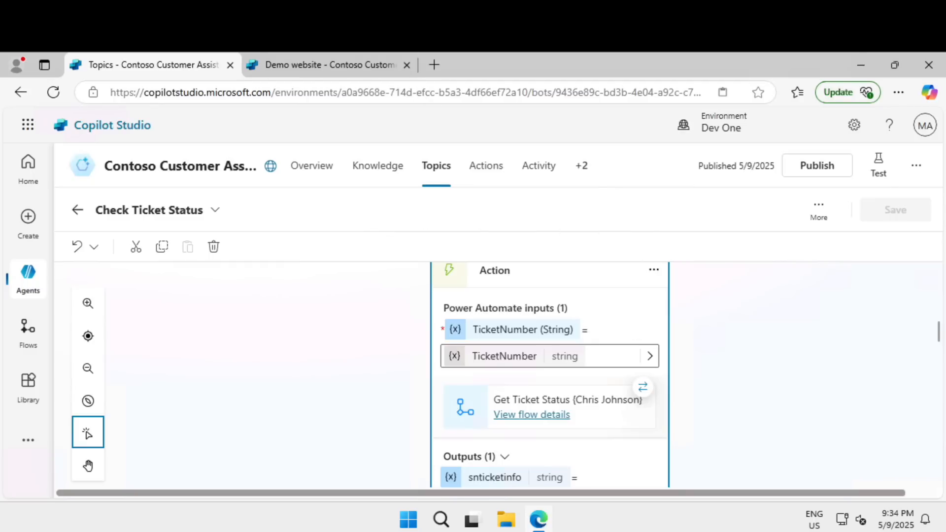
pyautogui.scroll(-2, 487, 330)
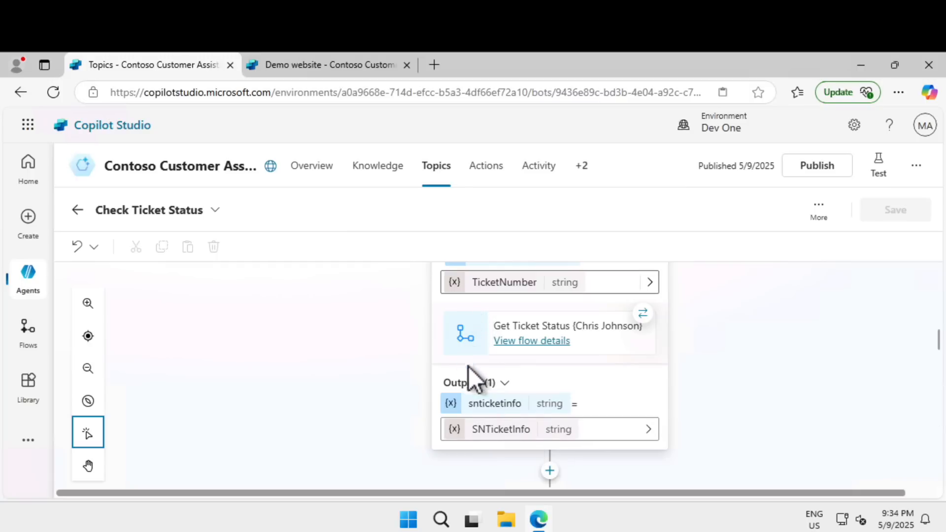
# - Inspect the SNTicketInfo variable's properties, close them, and review the Parse value node down to the Message node
pyautogui.click(538, 434)
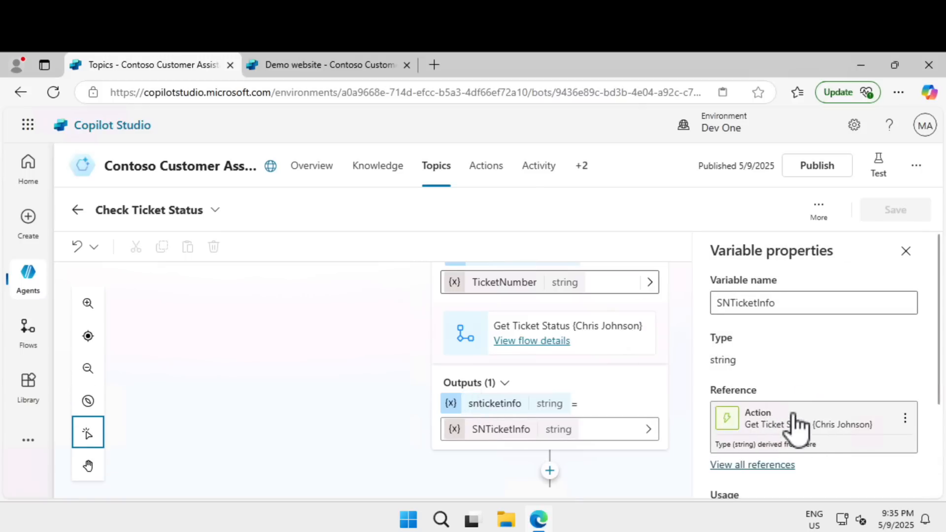
pyautogui.click(906, 252)
pyautogui.scroll(-5, 762, 407)
pyautogui.scroll(1, 761, 407)
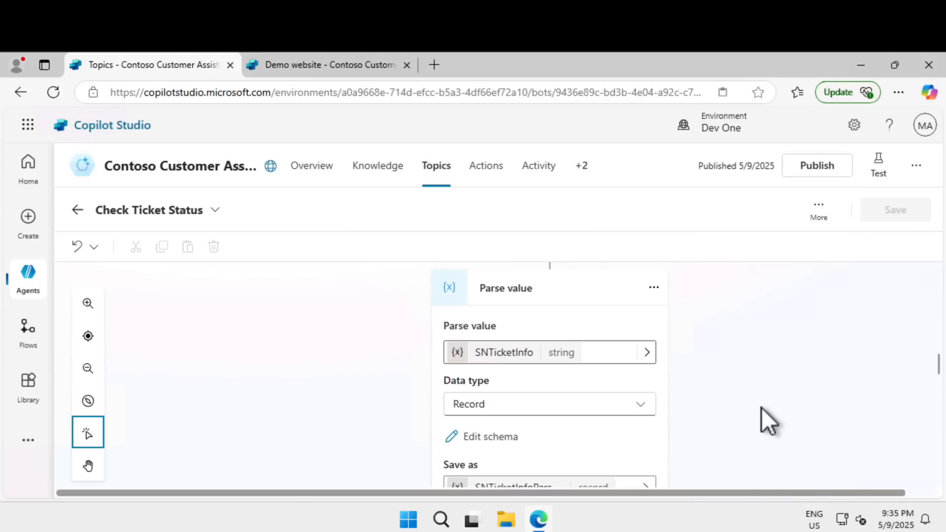
pyautogui.scroll(-4, 761, 406)
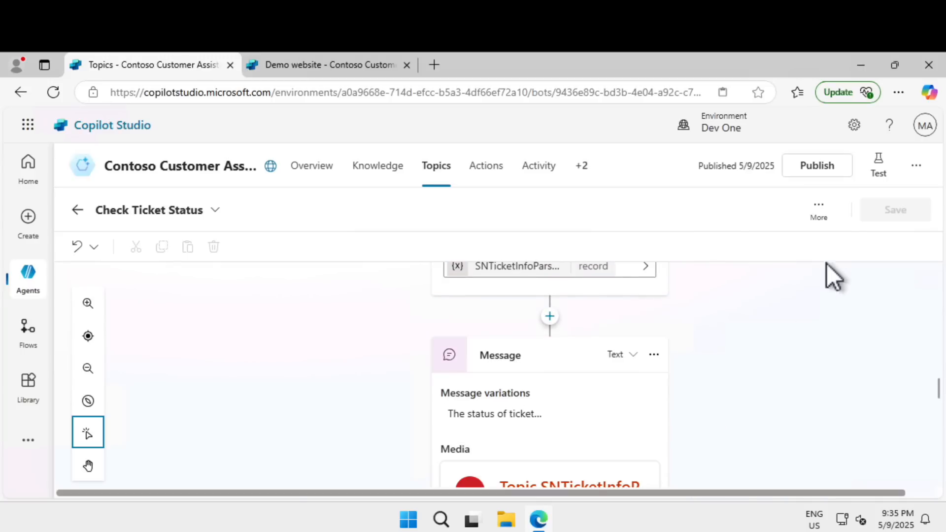
# - Open the agent's test chat, start a new conversation and ask "What is the status of my ticket INC0007001?"
pyautogui.click(879, 183)
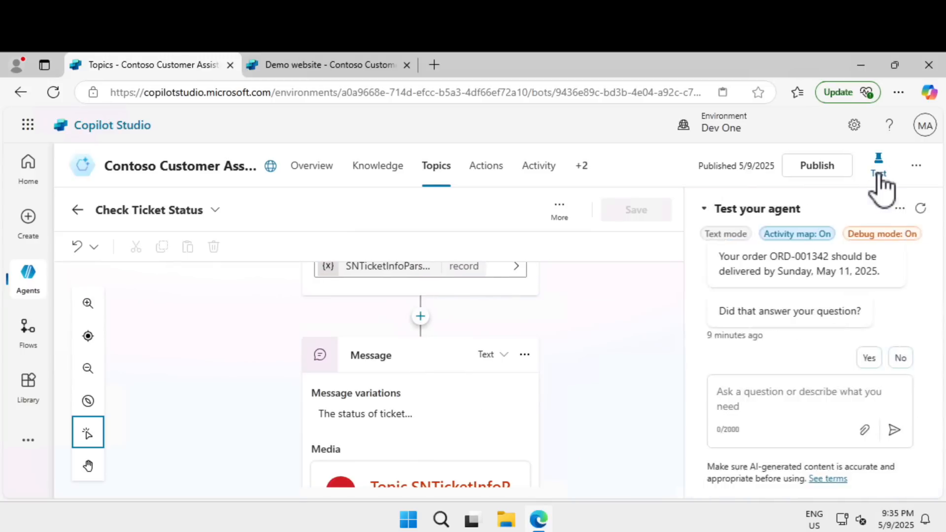
pyautogui.click(918, 212)
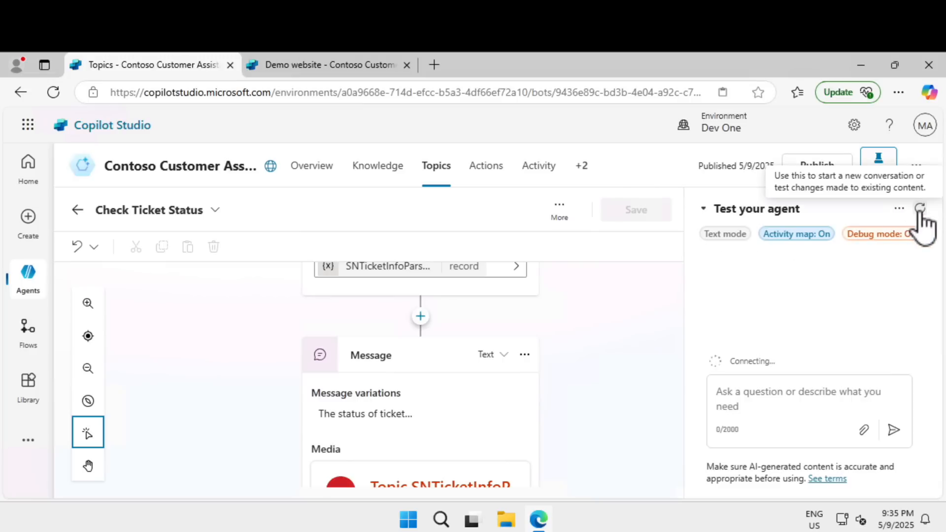
pyautogui.click(748, 398)
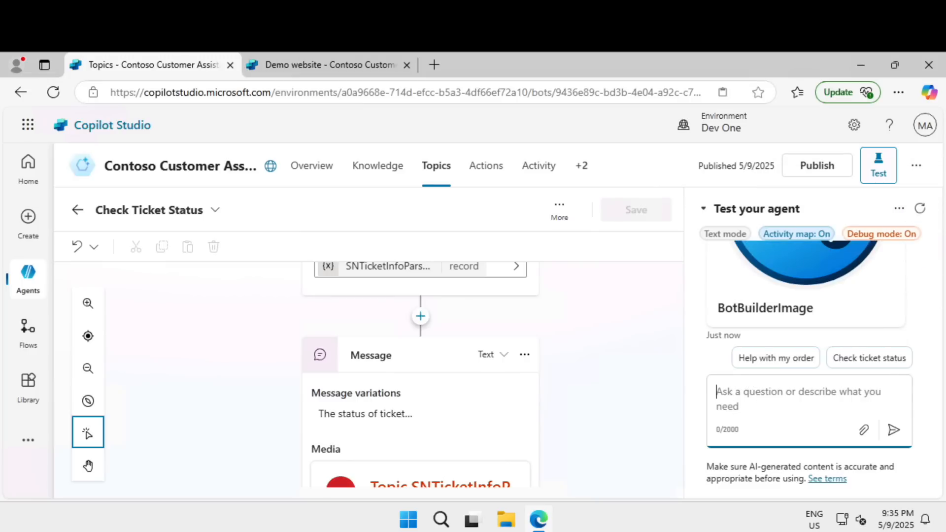
pyautogui.write('What is the status of my ticket INC0007001?')
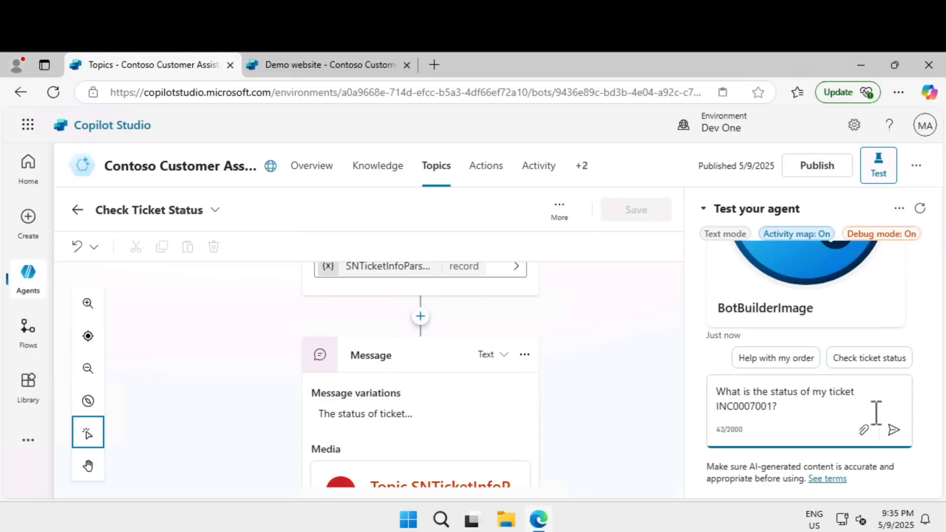
pyautogui.click(894, 432)
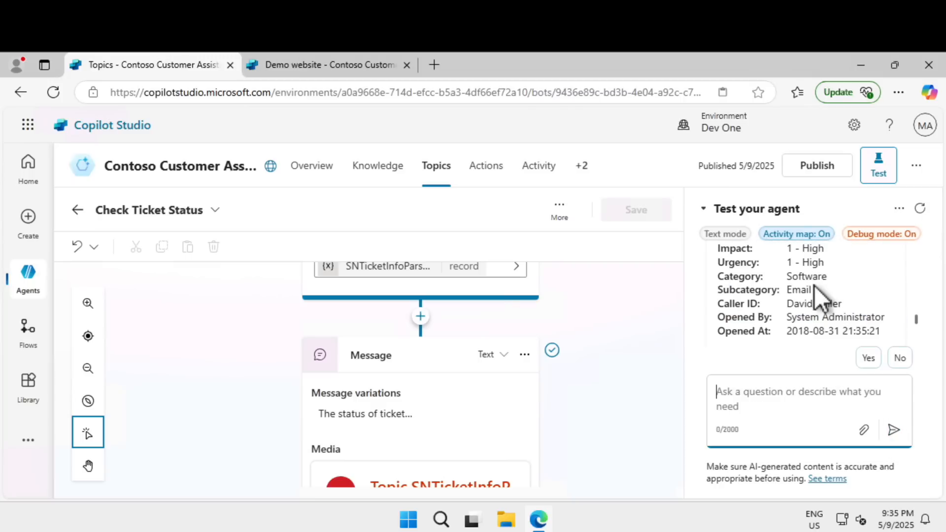
# - Review the ticket card in the agent's reply and compare it with the Message node's media card, down to the topic's final Redirect
pyautogui.scroll(2, 814, 285)
pyautogui.scroll(5, 814, 285)
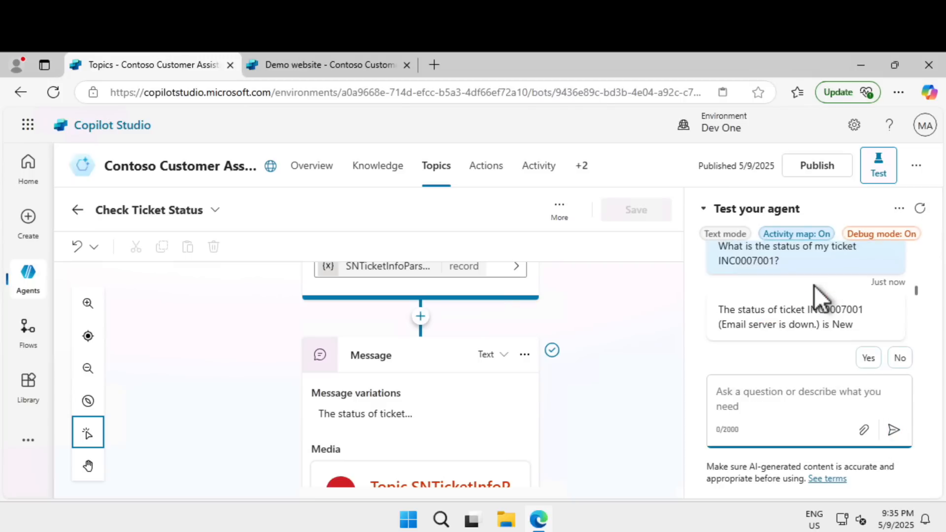
pyautogui.scroll(-2, 814, 285)
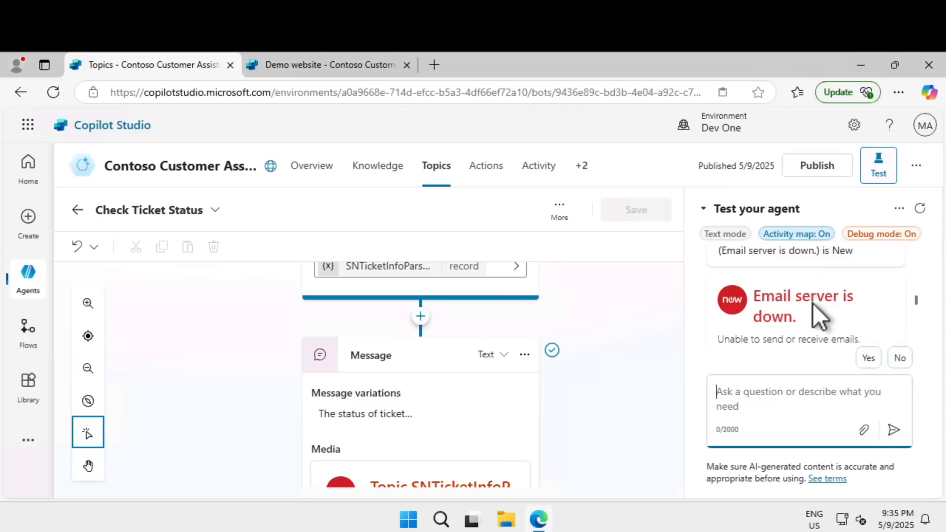
pyautogui.scroll(-3, 815, 303)
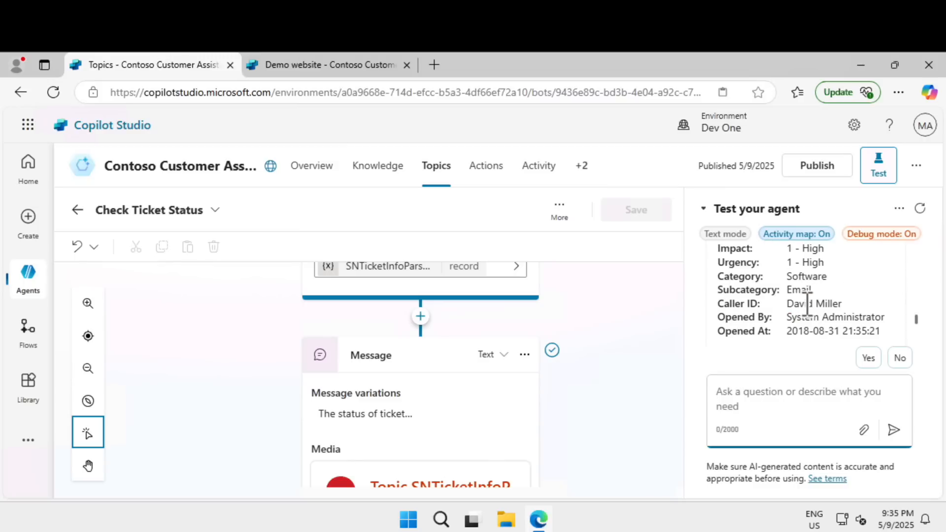
pyautogui.scroll(-2, 807, 305)
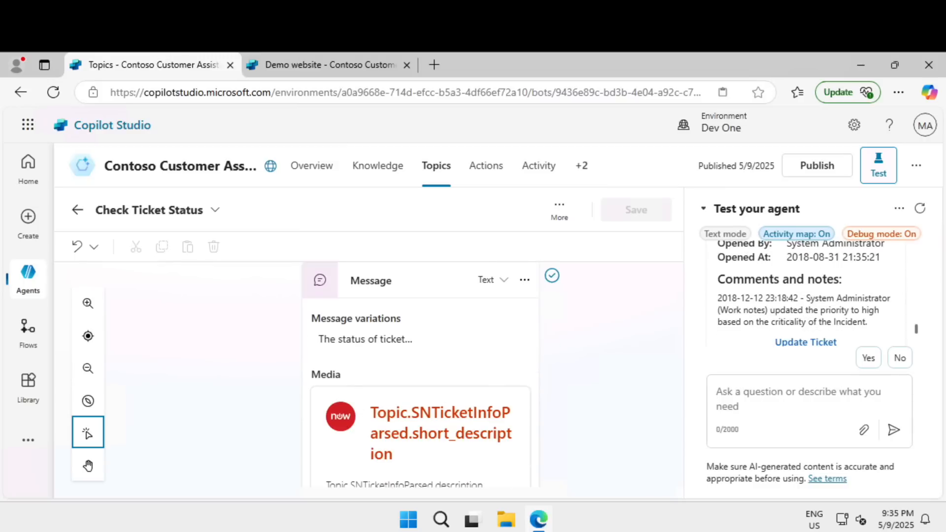
pyautogui.scroll(2, 840, 294)
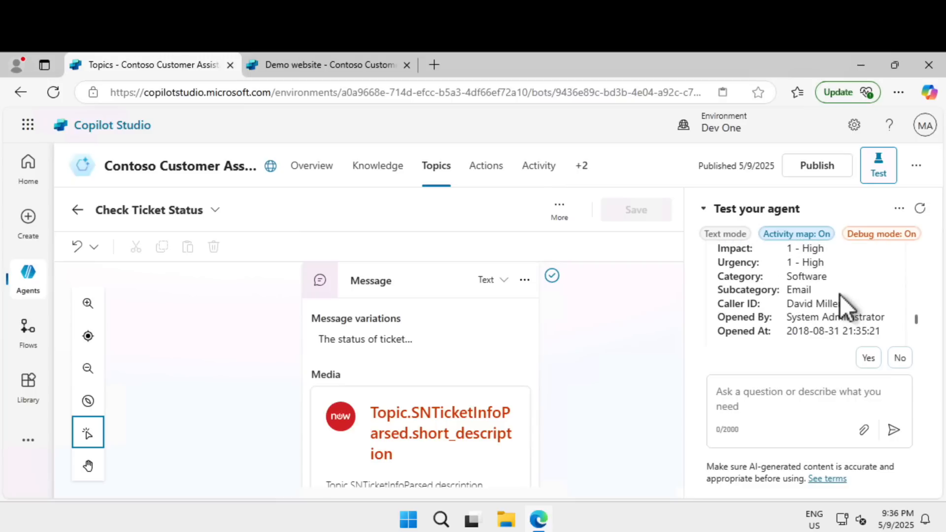
pyautogui.scroll(-3, 839, 294)
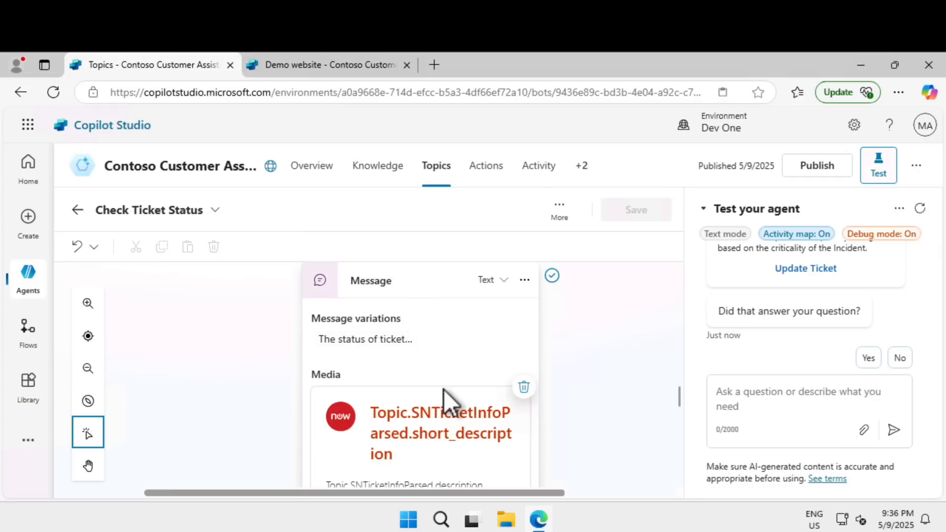
pyautogui.scroll(-2, 602, 399)
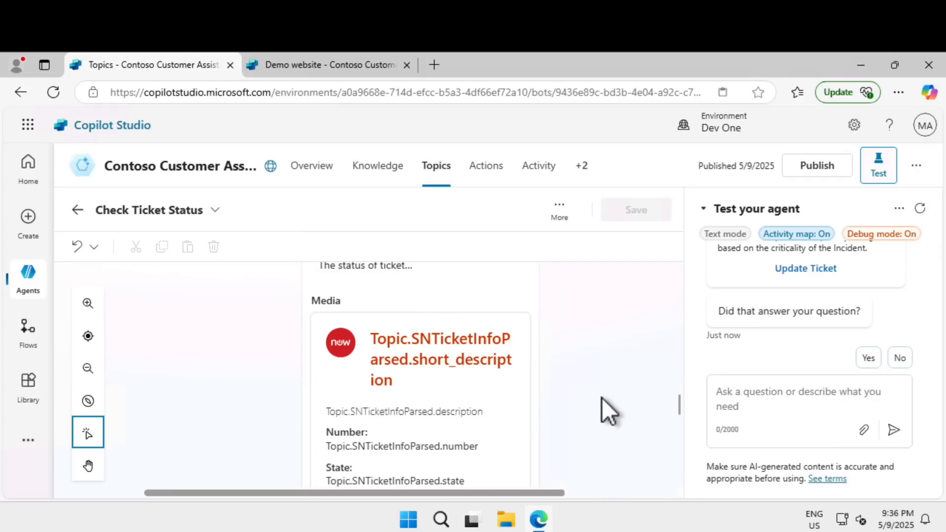
pyautogui.scroll(-10, 602, 398)
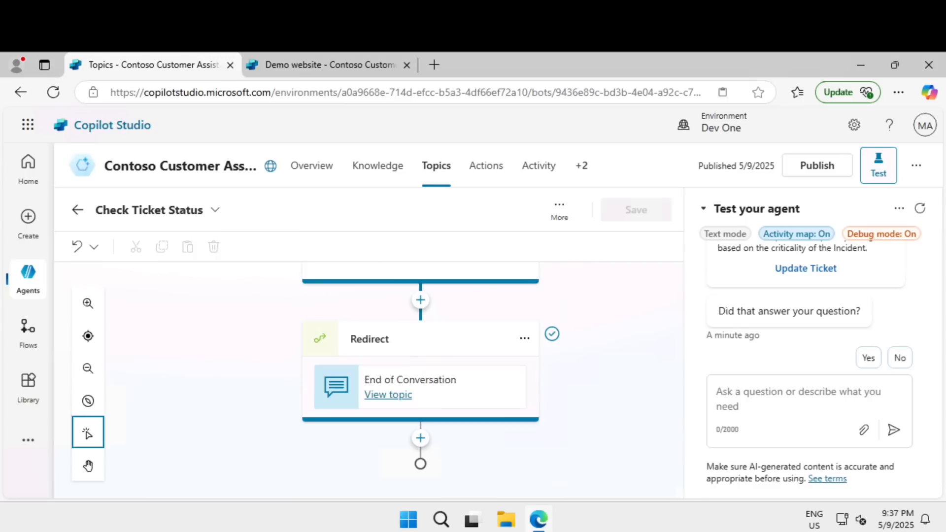
# - Open the Crypto Currency Price topic and review its trigger phrases and the question with USD, EUR and GBP options
pyautogui.click(432, 180)
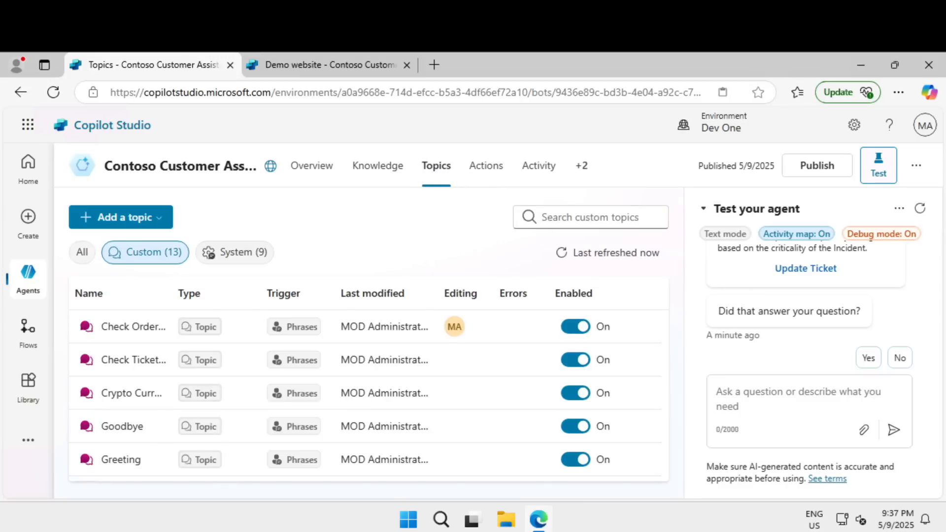
pyautogui.click(143, 397)
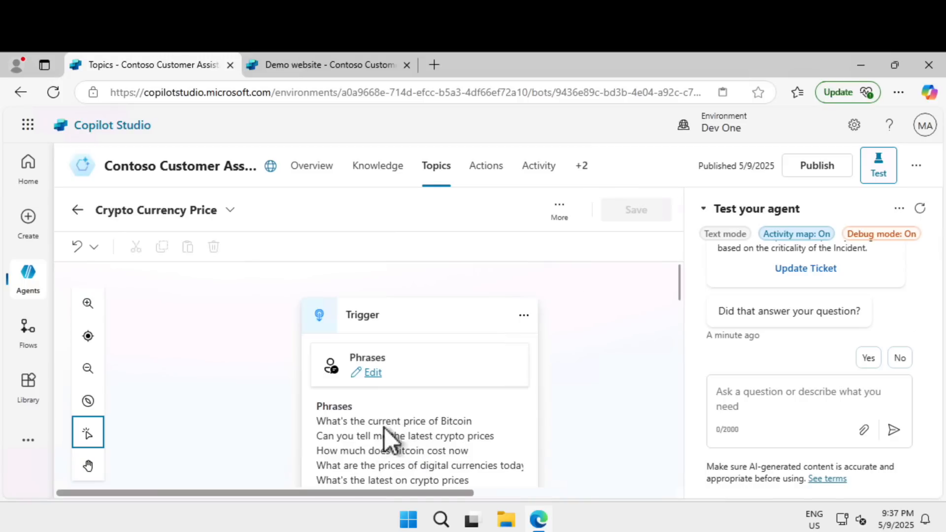
pyautogui.scroll(-2, 415, 427)
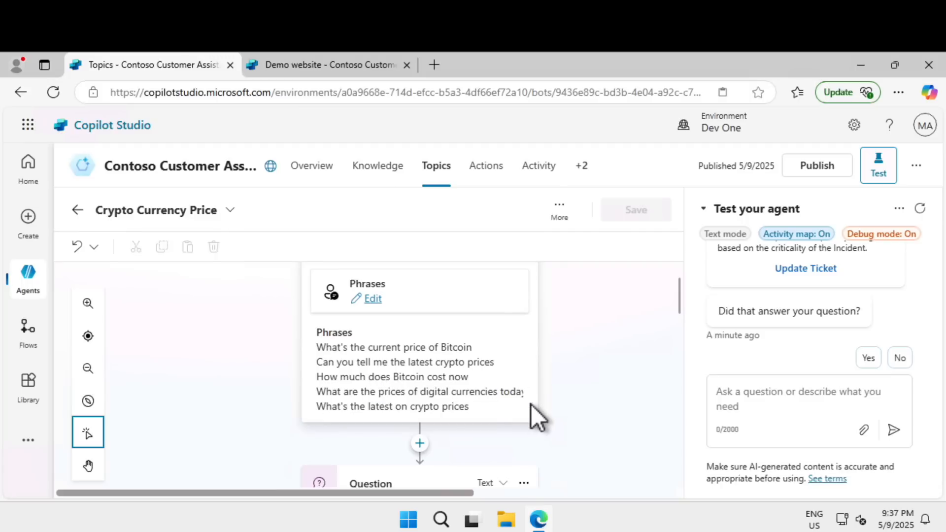
pyautogui.scroll(-2, 531, 404)
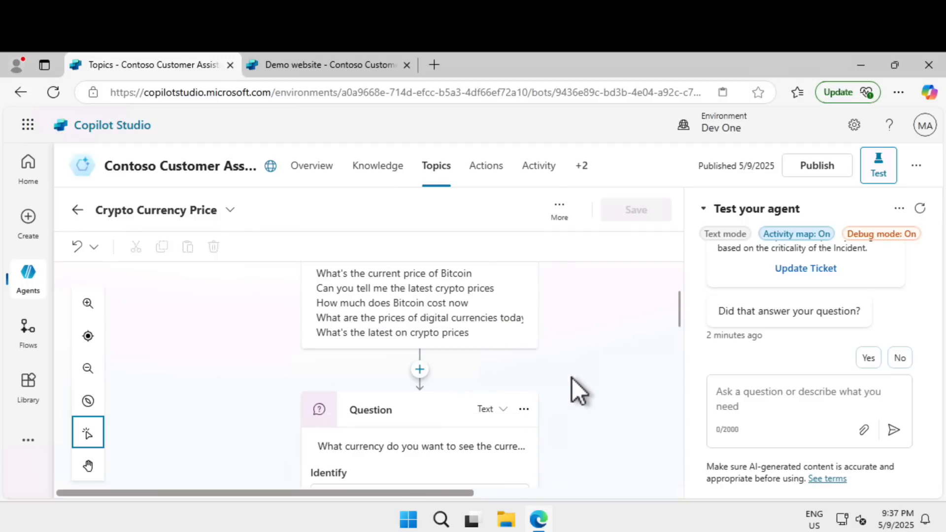
pyautogui.scroll(-4, 572, 377)
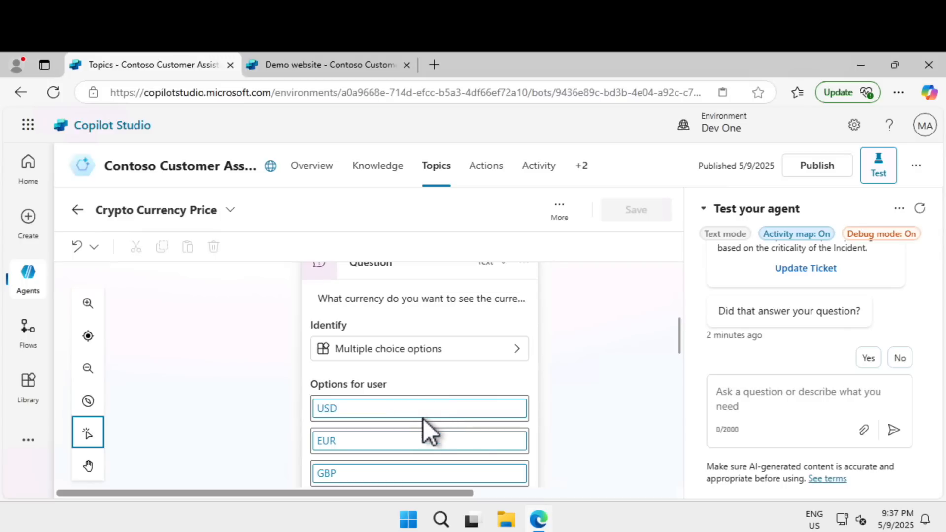
pyautogui.scroll(-3, 546, 436)
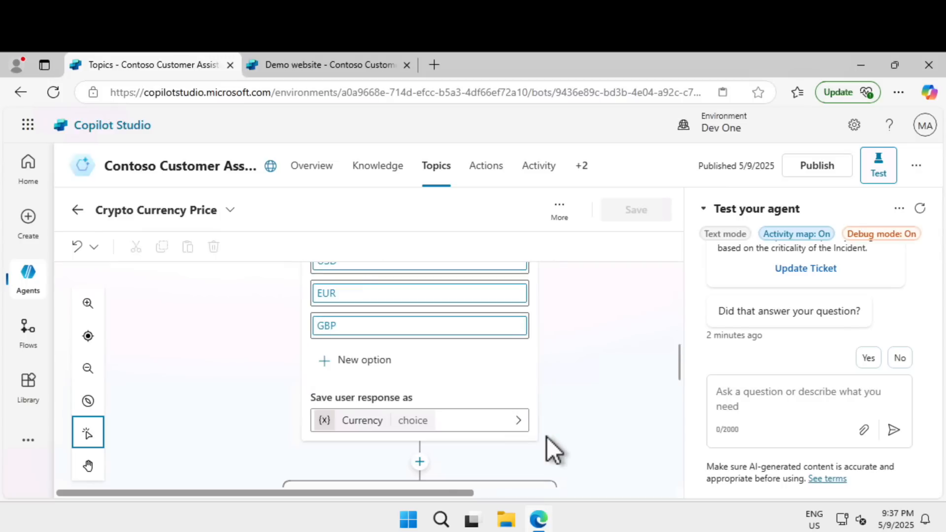
pyautogui.scroll(-2, 547, 437)
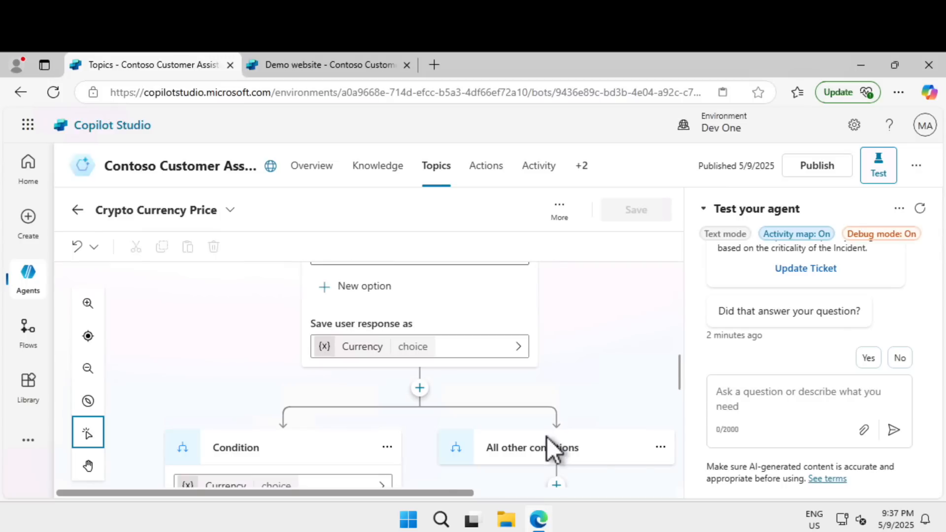
# - Examine the GBP condition and the HTTP Request node, including its URL formula, then close the formula editor
pyautogui.scroll(-6, 547, 436)
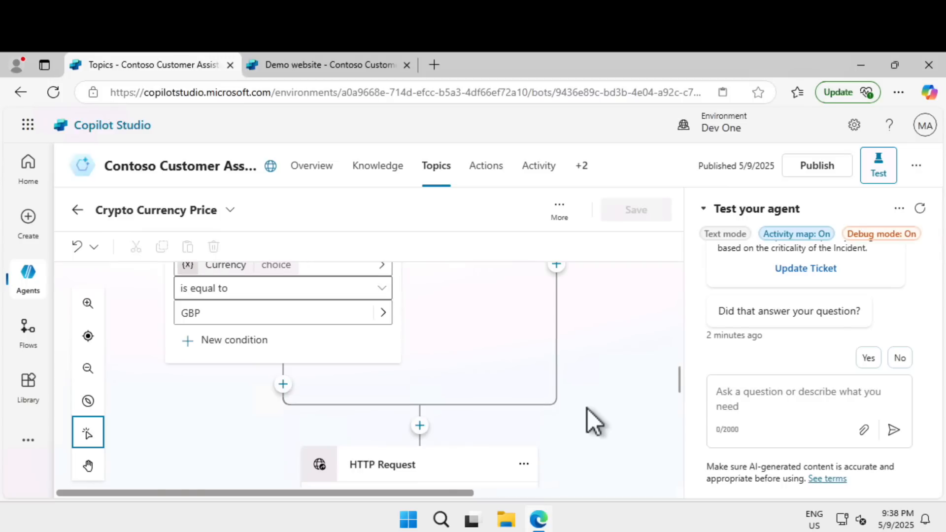
pyautogui.scroll(-2, 587, 408)
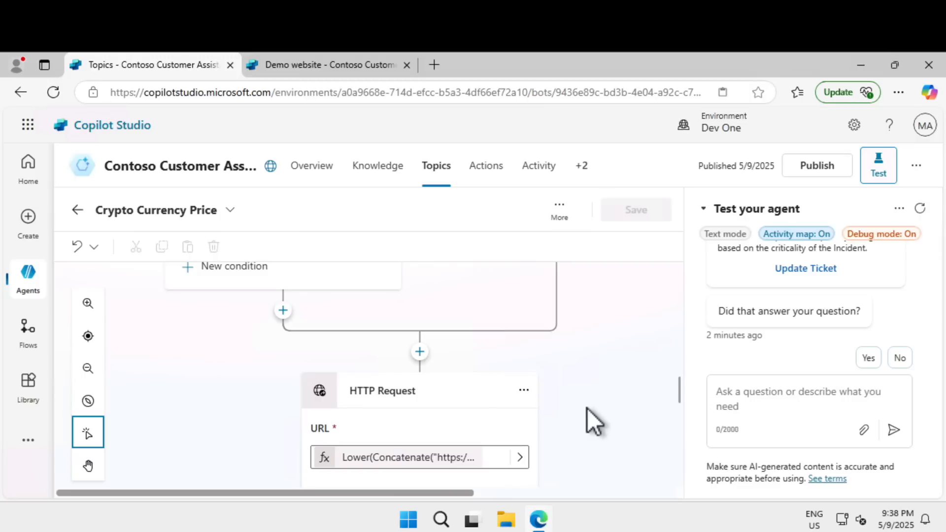
pyautogui.scroll(-4, 587, 408)
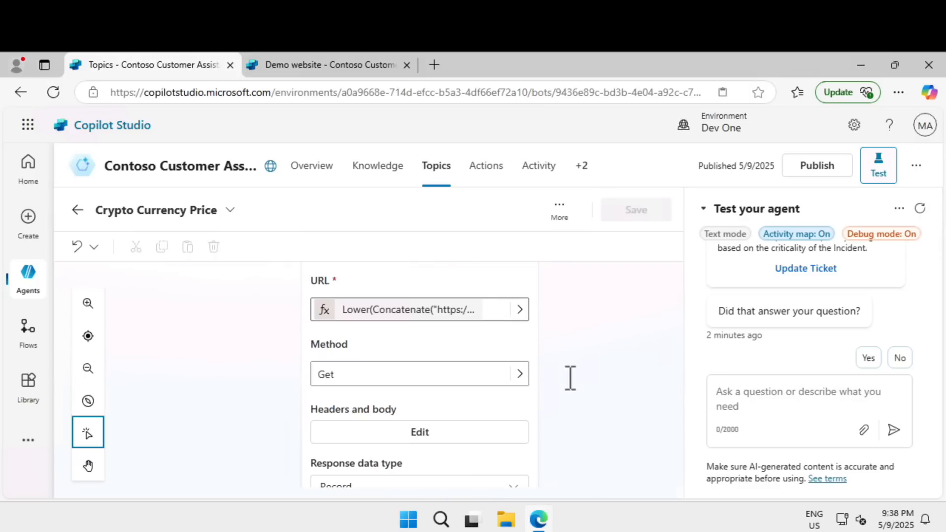
pyautogui.click(521, 315)
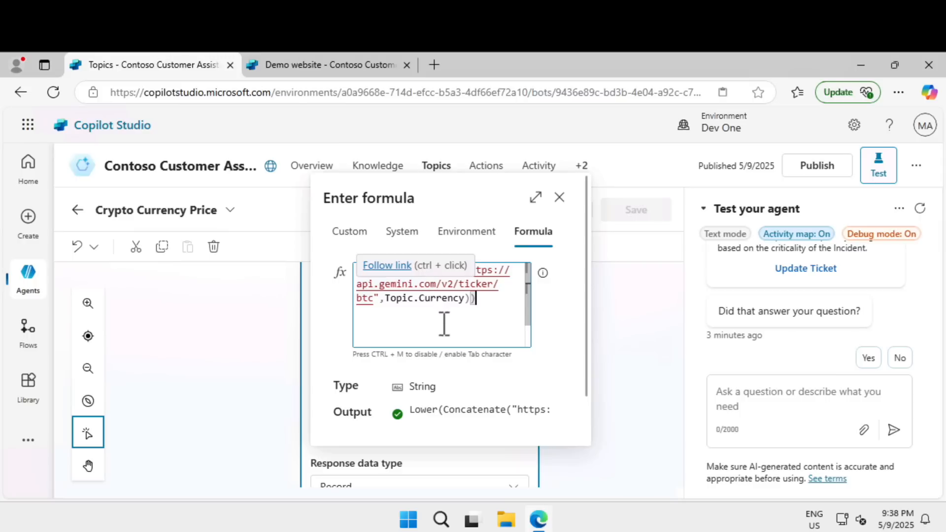
pyautogui.click(608, 383)
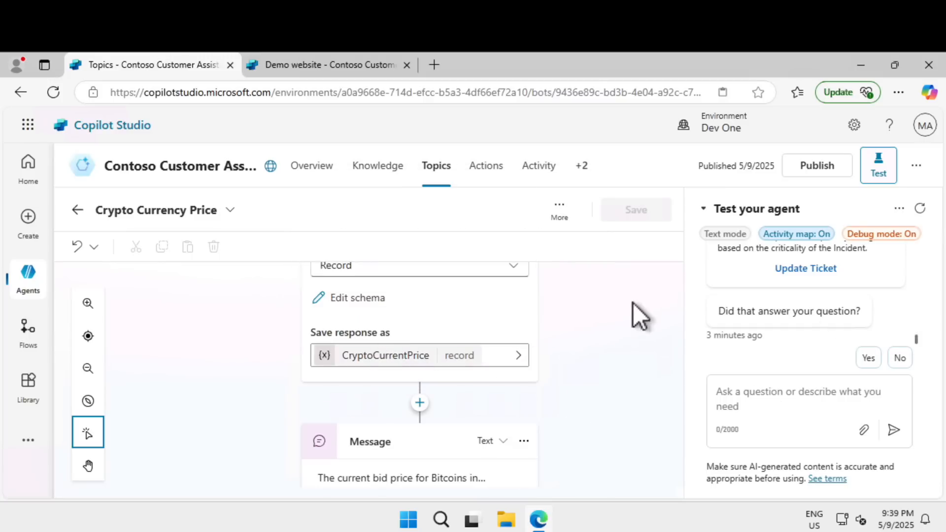
# - Start a new test conversation, ask "What's the current bid price for Bitcoin?" in USD, and rate the answer 4 stars
pyautogui.click(920, 210)
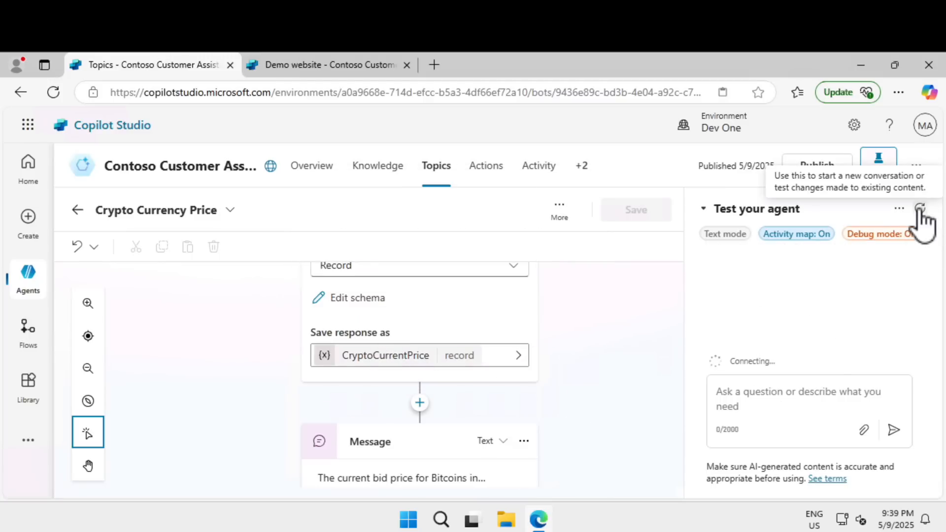
pyautogui.click(812, 400)
pyautogui.write("What's the current bid price for Bitcoin?")
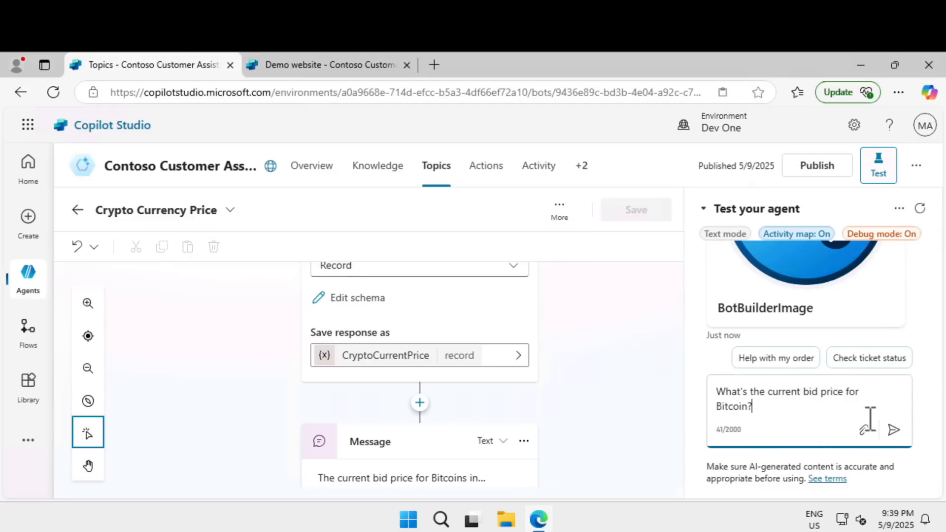
pyautogui.click(894, 431)
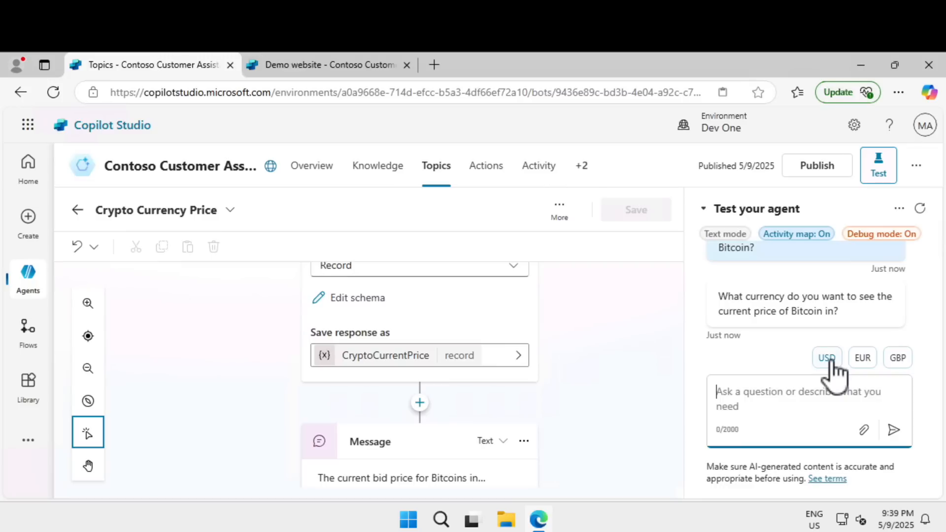
pyautogui.click(828, 359)
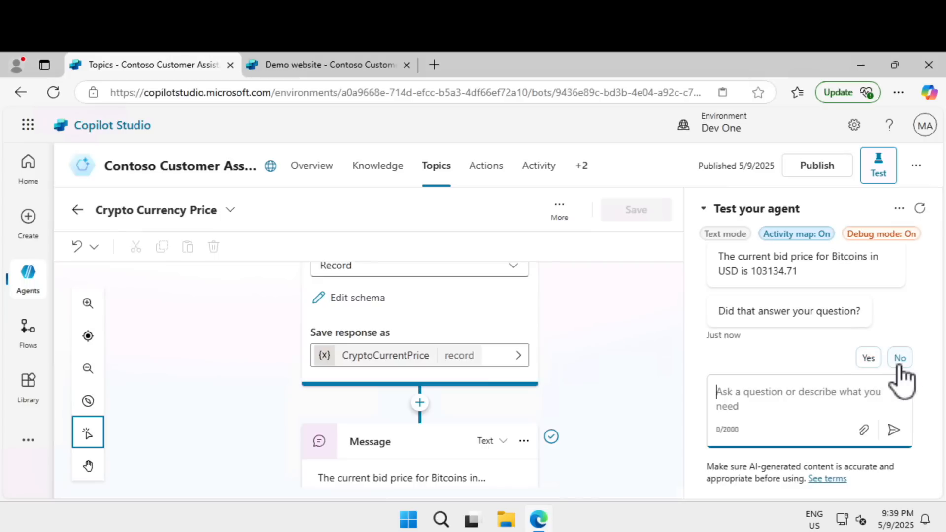
pyautogui.click(866, 360)
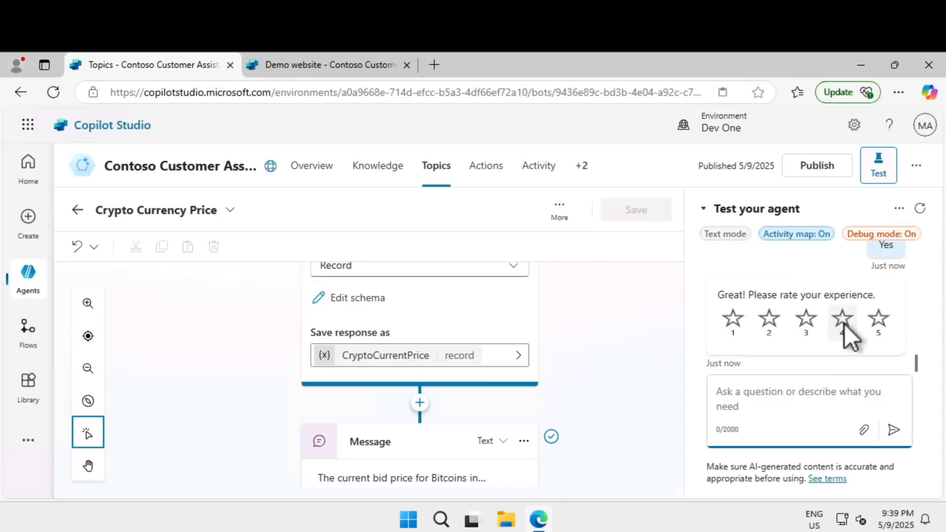
pyautogui.click(844, 321)
# - Ask "What's the current bid price for Bitcoin?" again, accept further help, and check the price in EUR
pyautogui.click(858, 398)
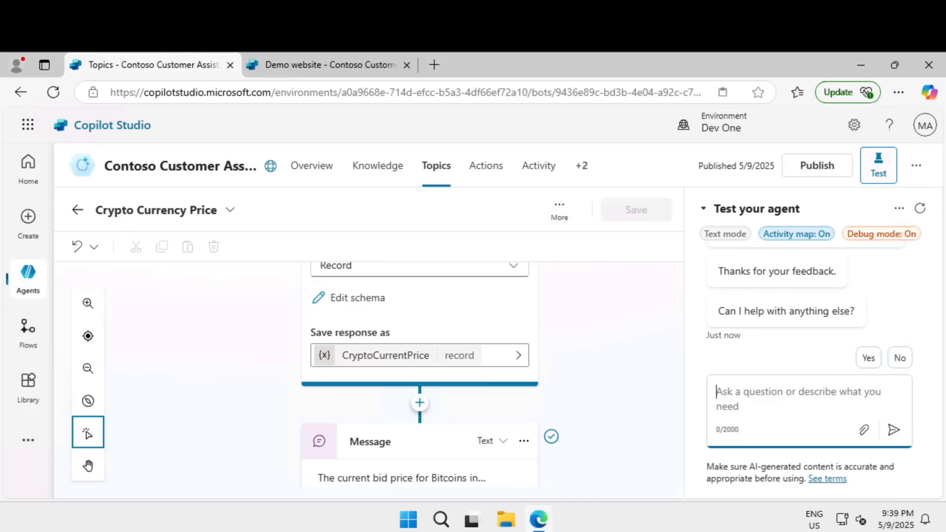
pyautogui.write("What's the current bid price for Bitcoin?")
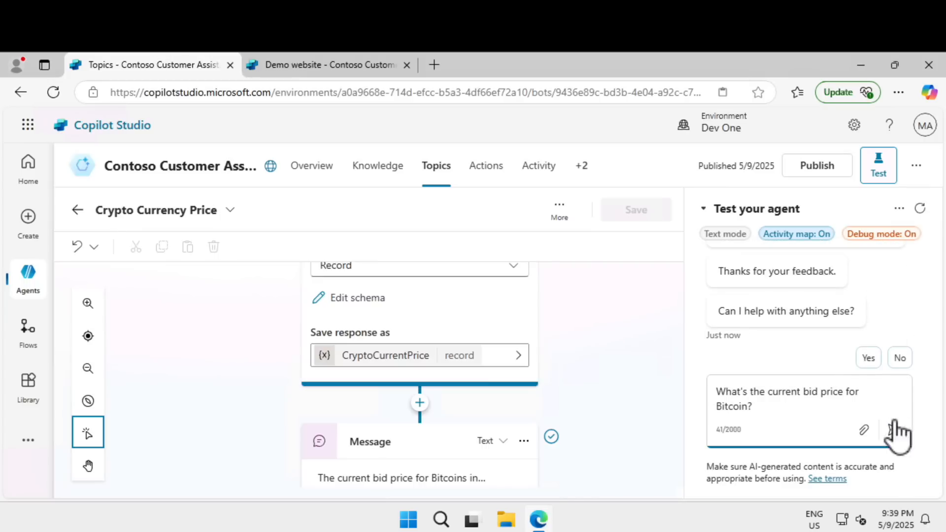
pyautogui.click(894, 431)
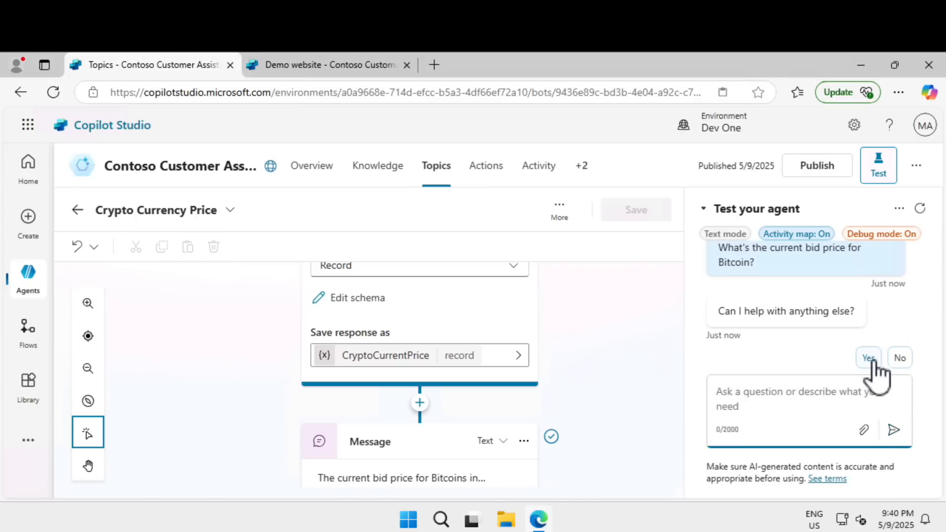
pyautogui.click(865, 359)
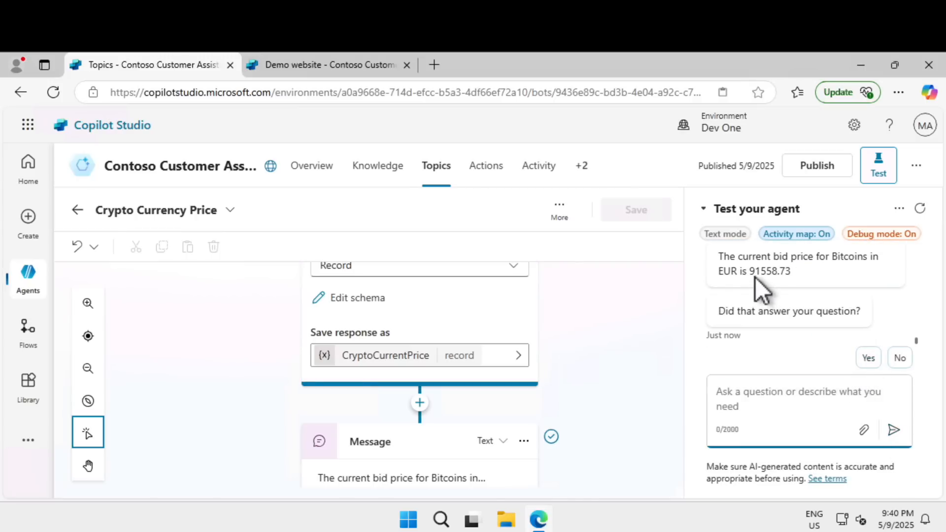
pyautogui.moveTo(754, 270); pyautogui.dragTo(782, 276)
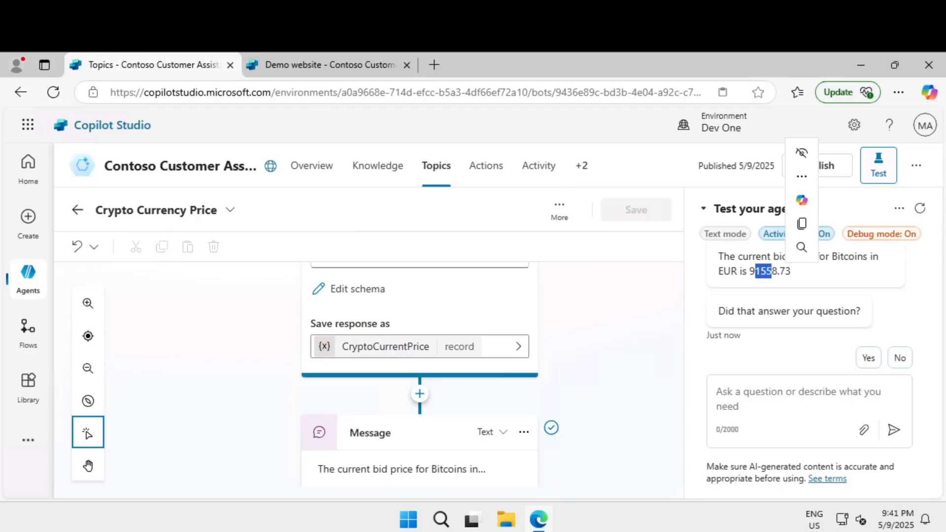
# - Open the agent's Knowledge page
pyautogui.click(394, 169)
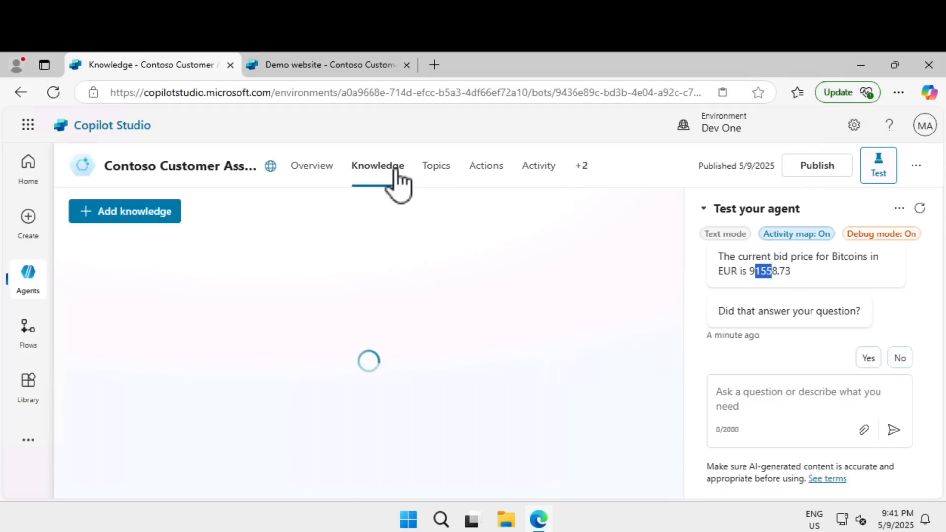
# - Start a Dataverse knowledge source for the agent with the Account table selected, and expand its advanced options
pyautogui.click(134, 207)
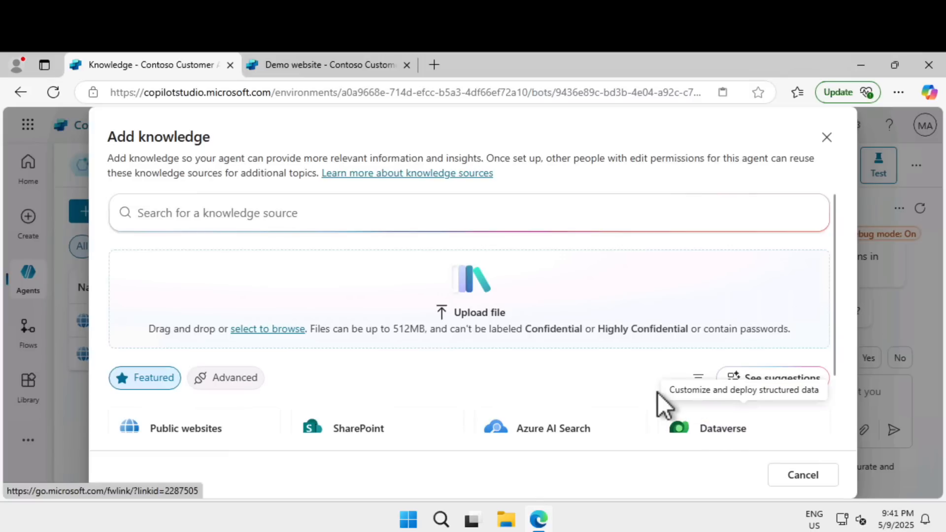
pyautogui.scroll(-2, 681, 401)
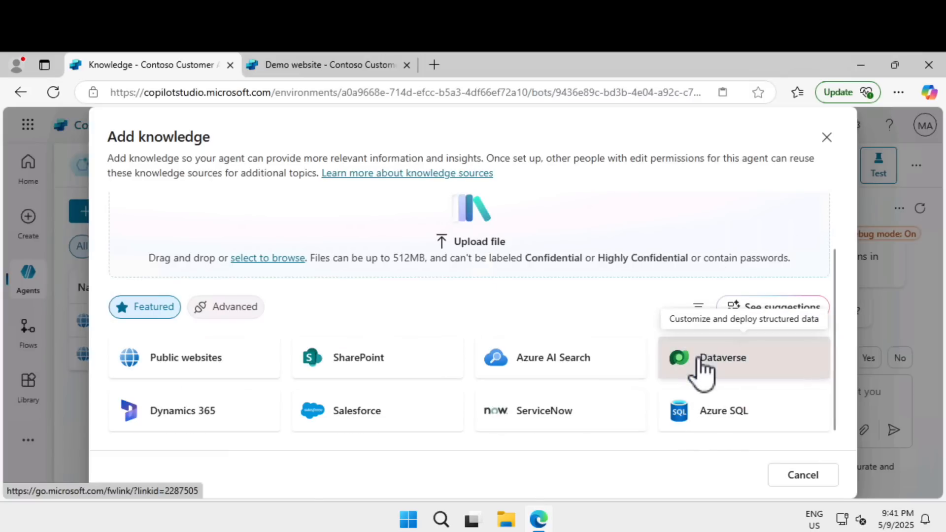
pyautogui.click(699, 369)
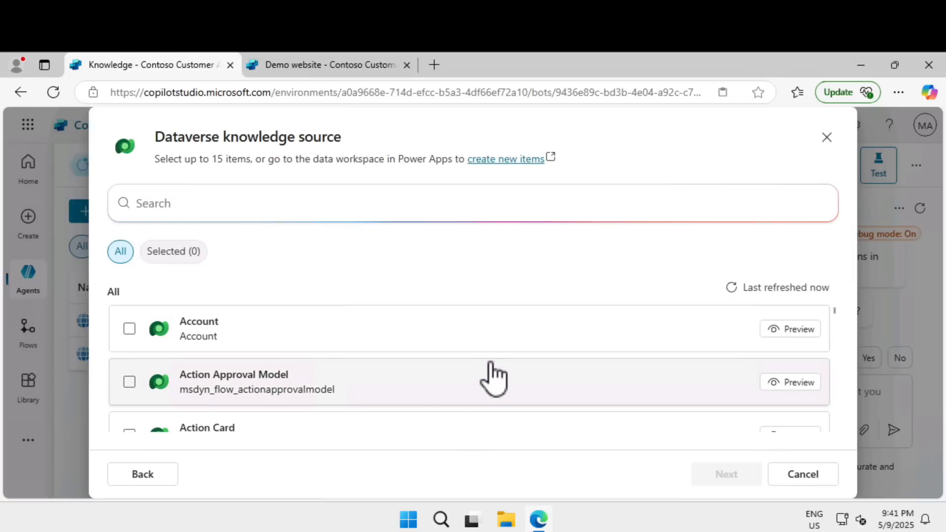
pyautogui.click(129, 328)
pyautogui.click(734, 476)
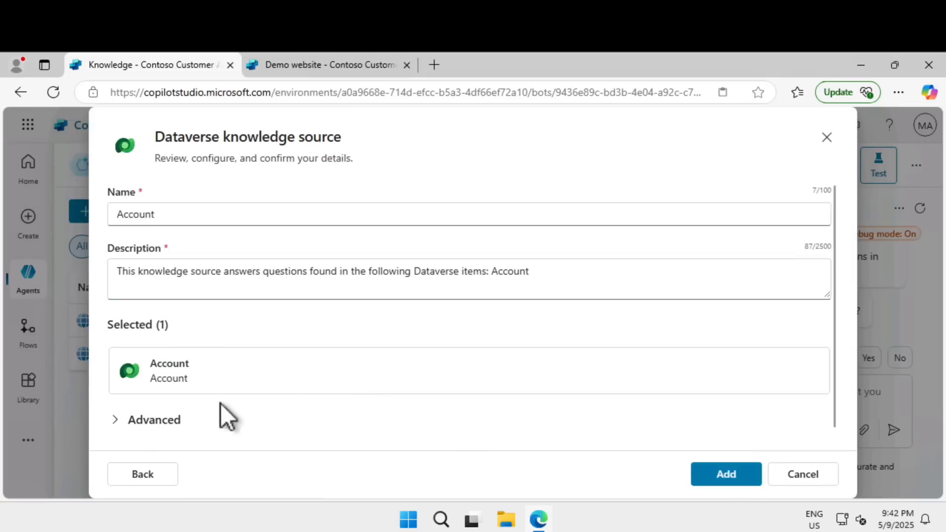
pyautogui.click(117, 421)
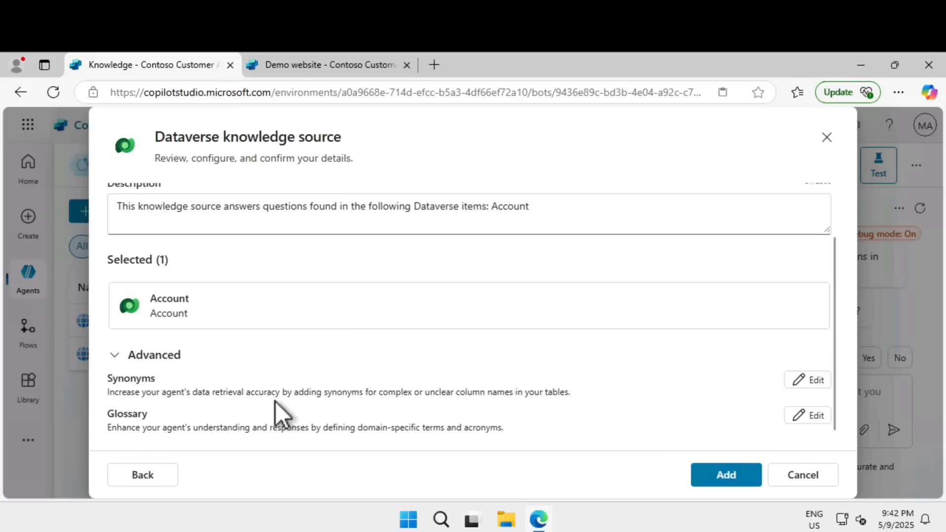
pyautogui.scroll(2, 276, 401)
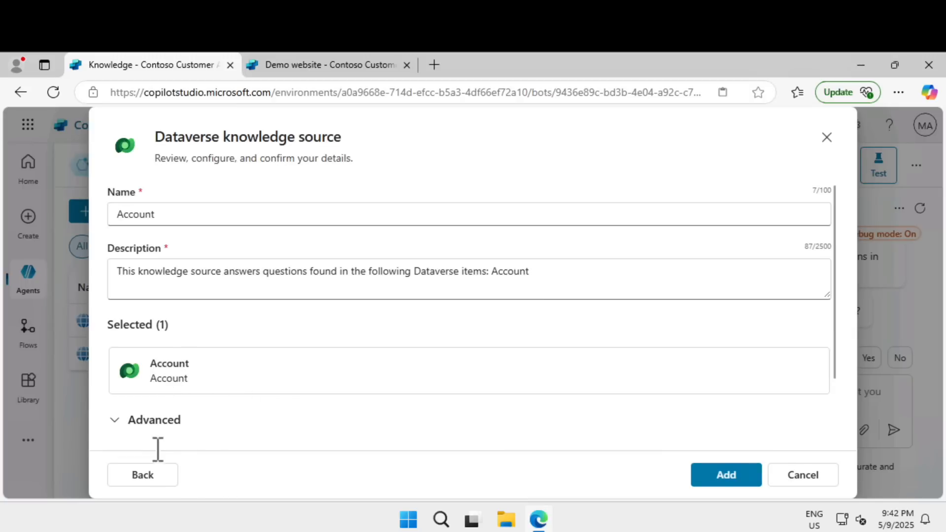
# - Go back to the table selection, preview the Account table's records, and return to the knowledge source's configuration
pyautogui.click(148, 478)
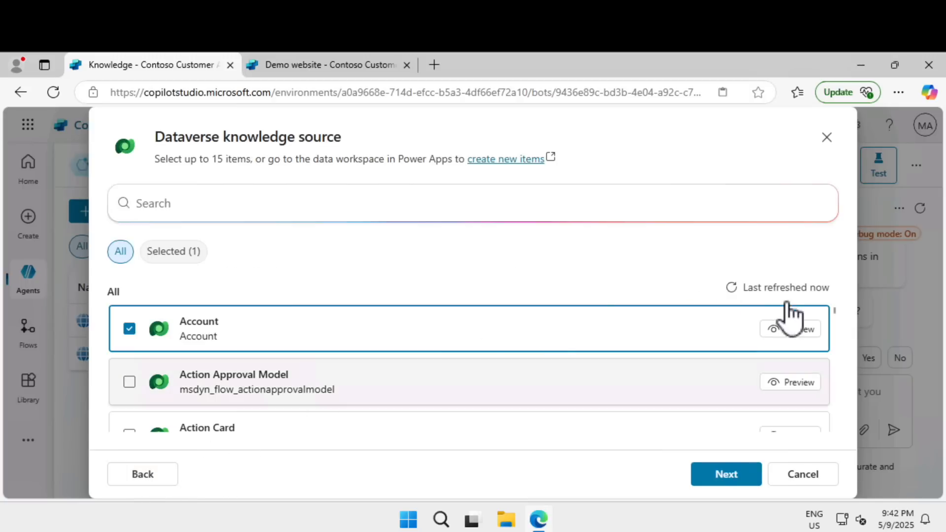
pyautogui.click(789, 329)
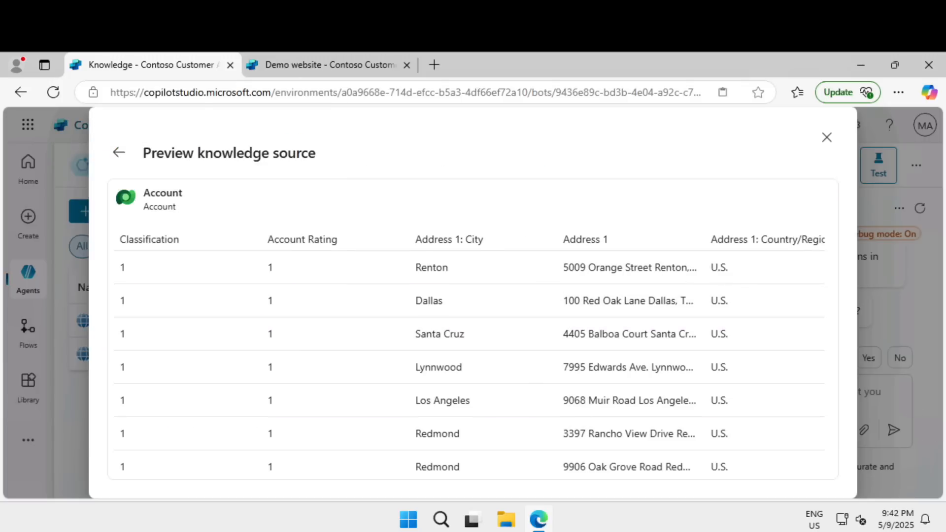
pyautogui.scroll(-3, 468, 345)
pyautogui.click(120, 153)
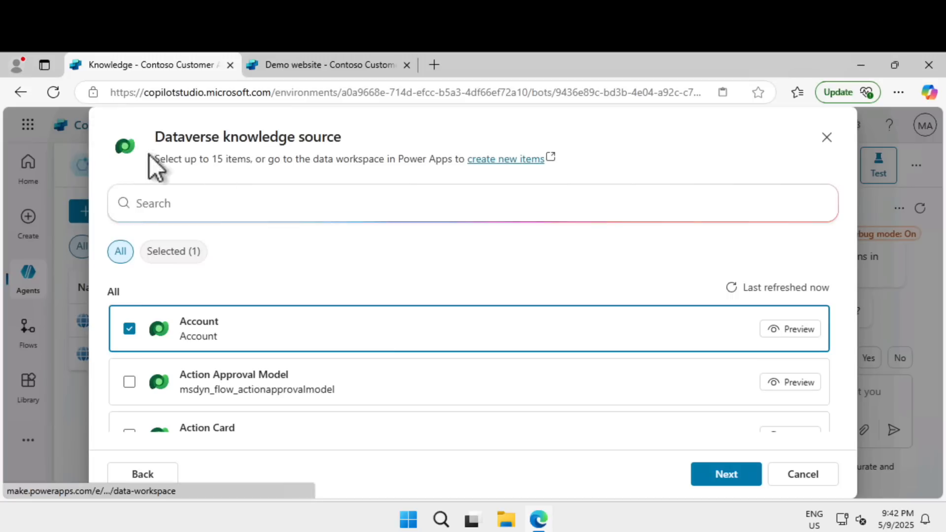
pyautogui.click(736, 474)
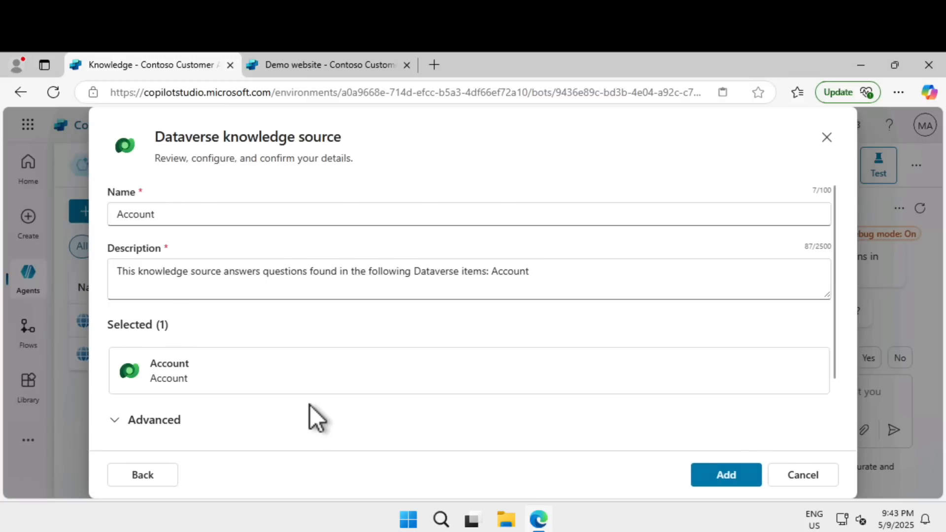
# - Add the synonym "Address" to the Account table's "Address 1: Address Type" column
pyautogui.scroll(-2, 309, 416)
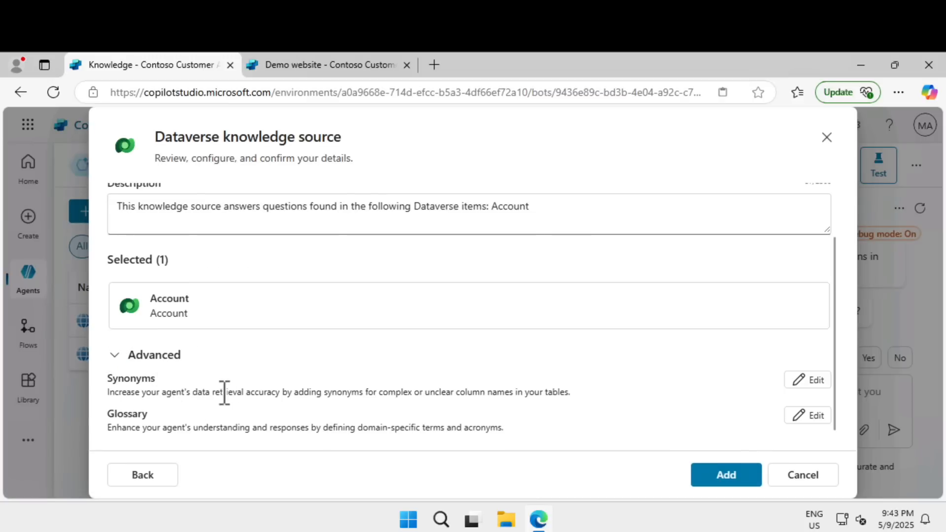
pyautogui.click(822, 379)
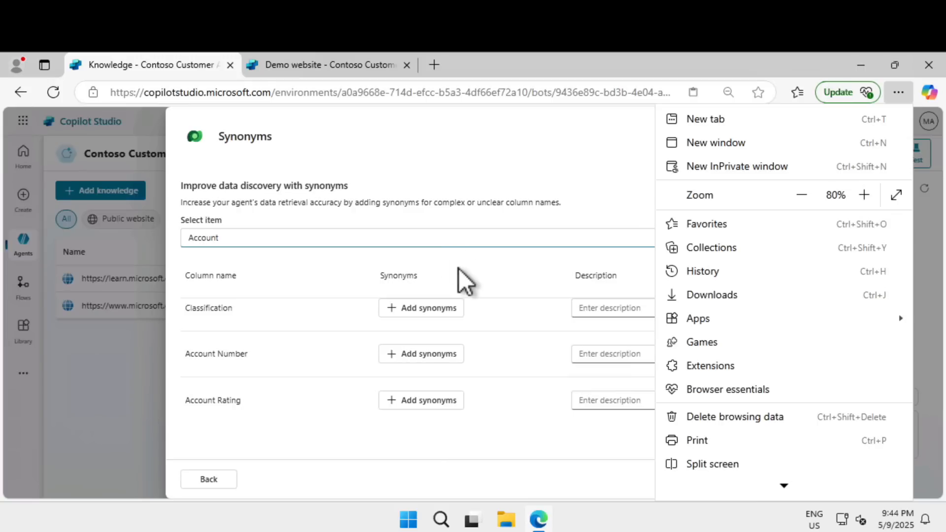
pyautogui.click(460, 276)
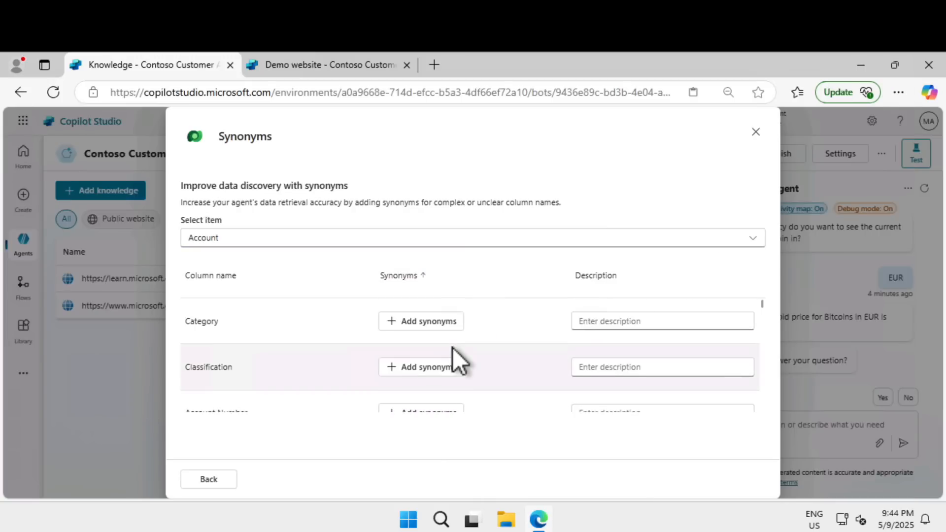
pyautogui.scroll(-3, 453, 348)
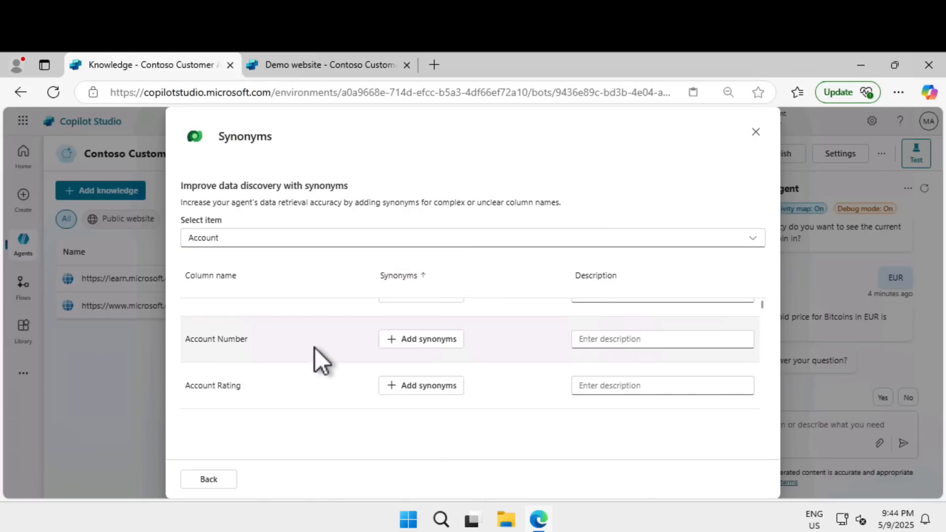
pyautogui.scroll(-2, 314, 348)
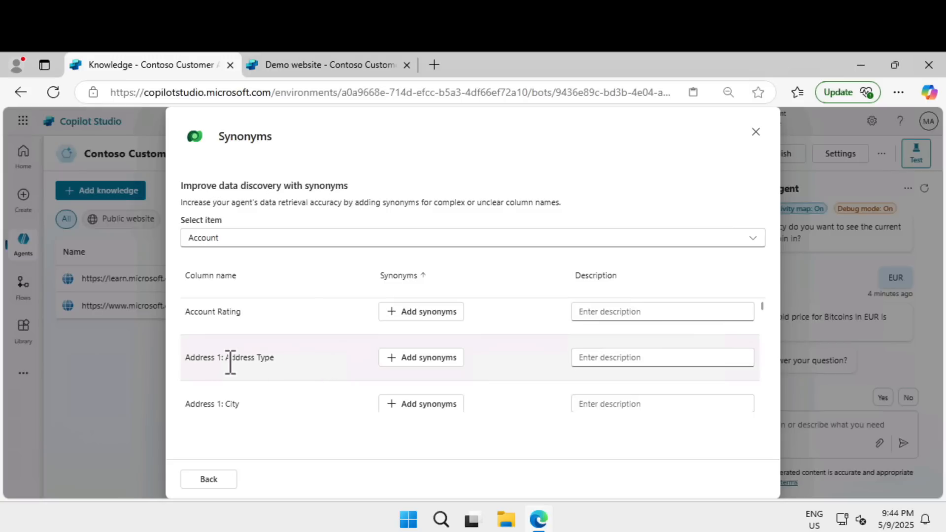
pyautogui.click(413, 362)
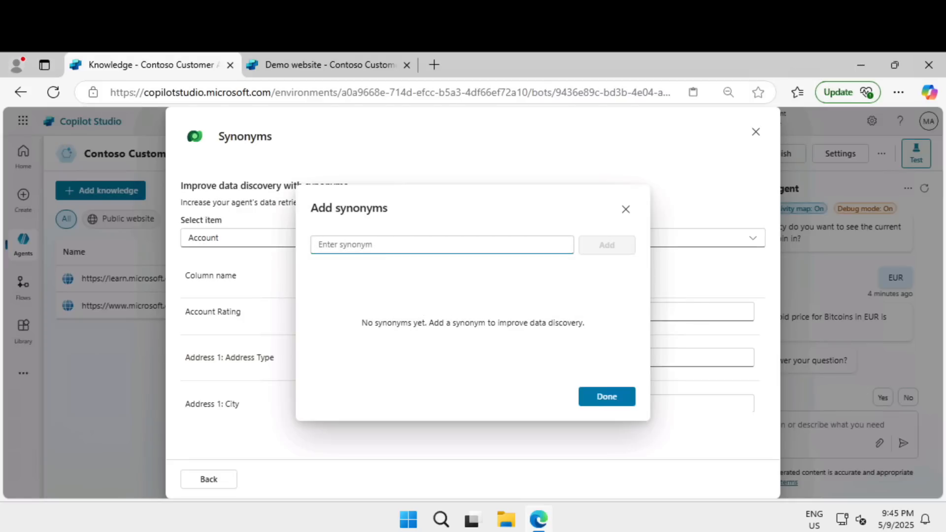
pyautogui.write('Address')
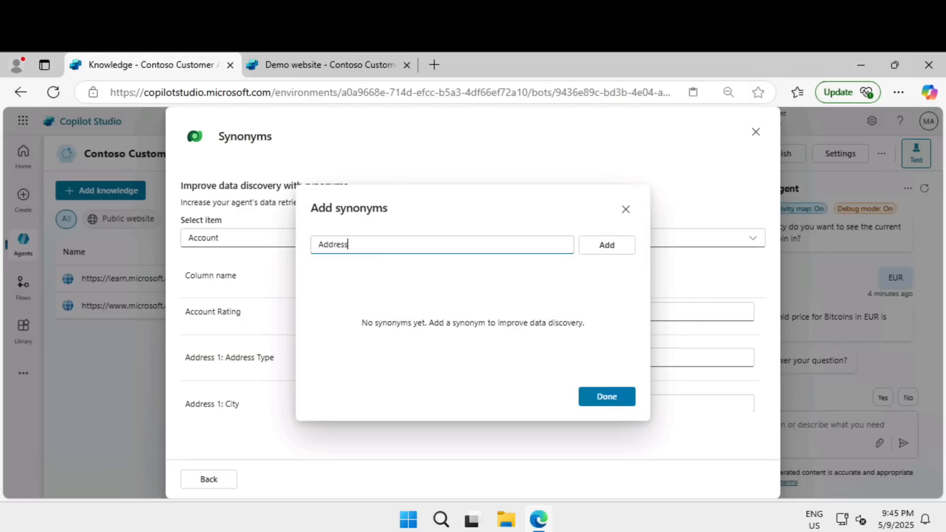
pyautogui.click(622, 247)
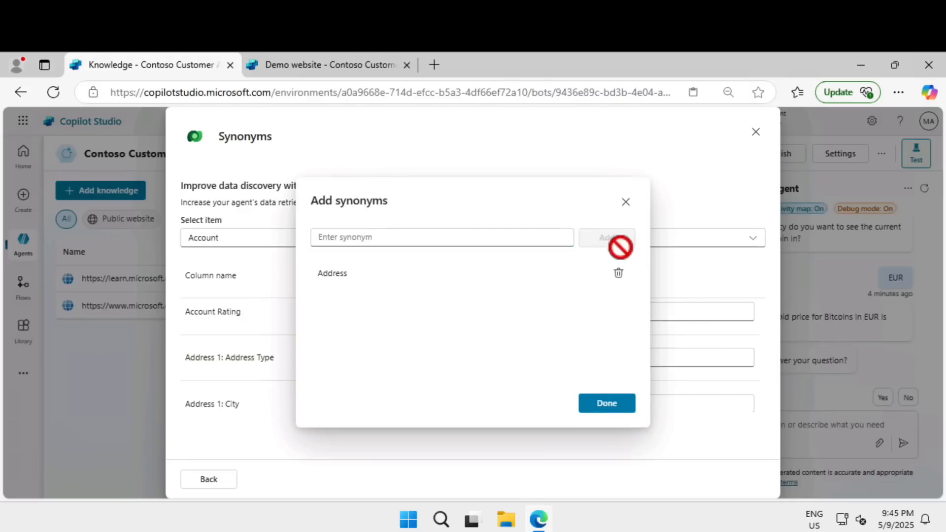
pyautogui.click(615, 402)
# - Enter "Complete address of the account" as the description of the "Address 1" column and return to the source's details
pyautogui.click(603, 406)
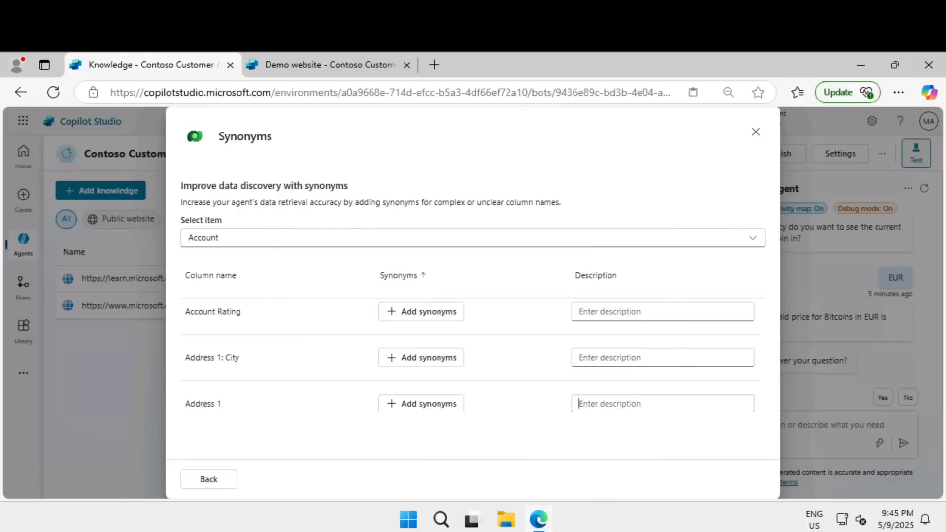
pyautogui.write('Complete address of the account')
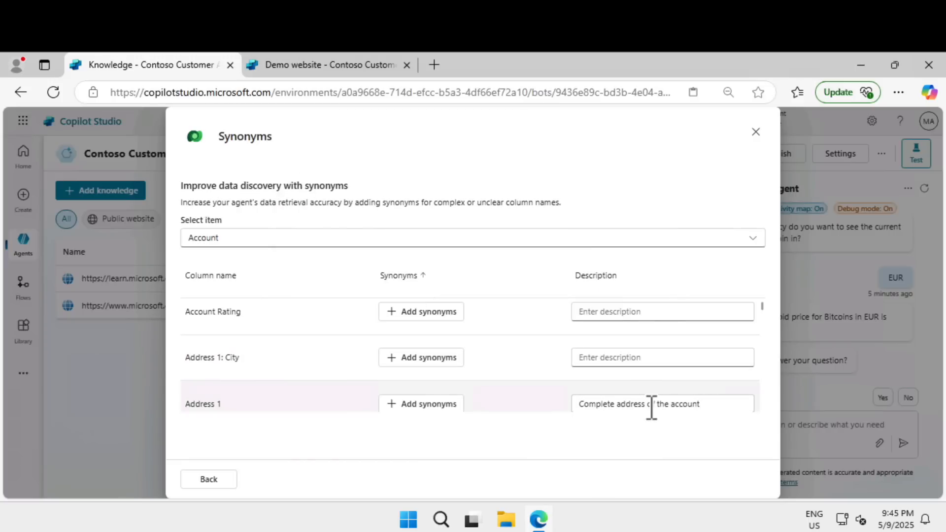
pyautogui.scroll(-3, 650, 408)
pyautogui.click(218, 480)
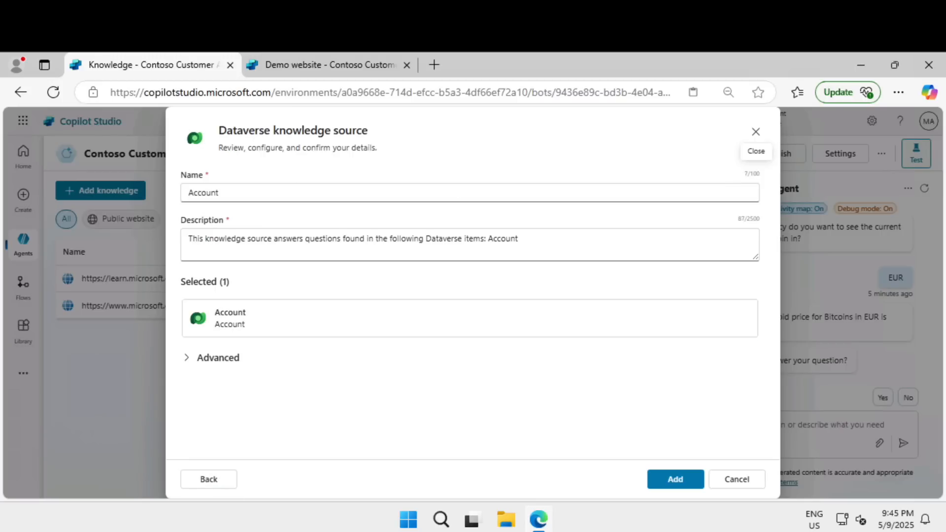
# - Describe the "Address 1: Address Type" column as "Complete address of the account" and add the Account knowledge source to the agent
pyautogui.click(211, 359)
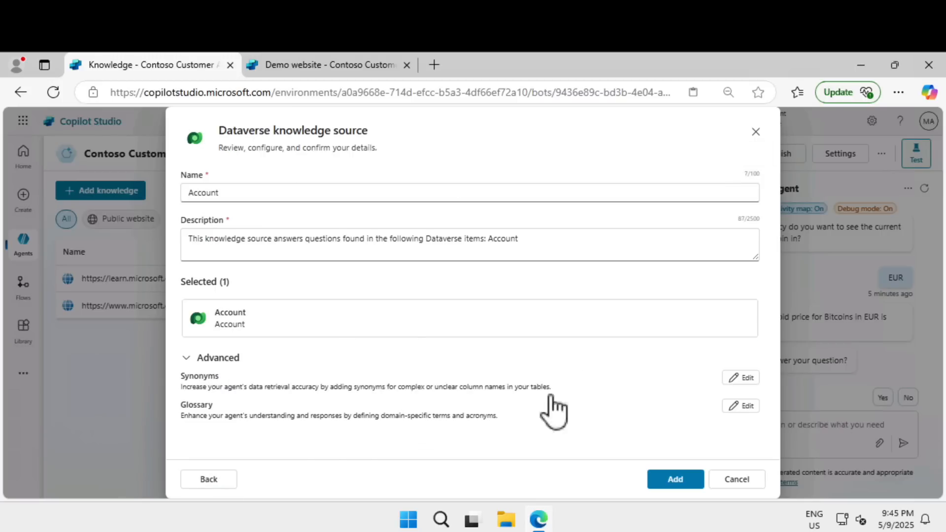
pyautogui.click(740, 379)
pyautogui.scroll(-3, 474, 357)
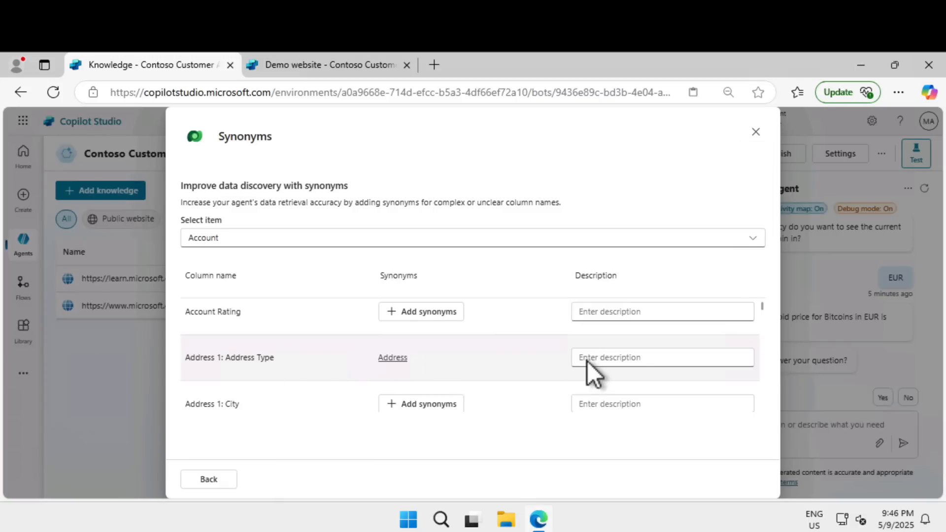
pyautogui.click(628, 357)
pyautogui.write('Complete address of the account')
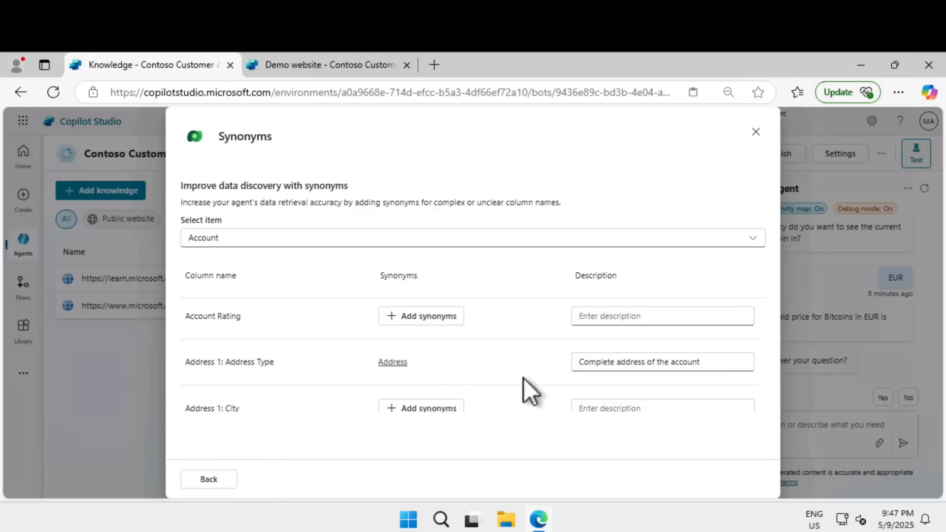
pyautogui.click(224, 480)
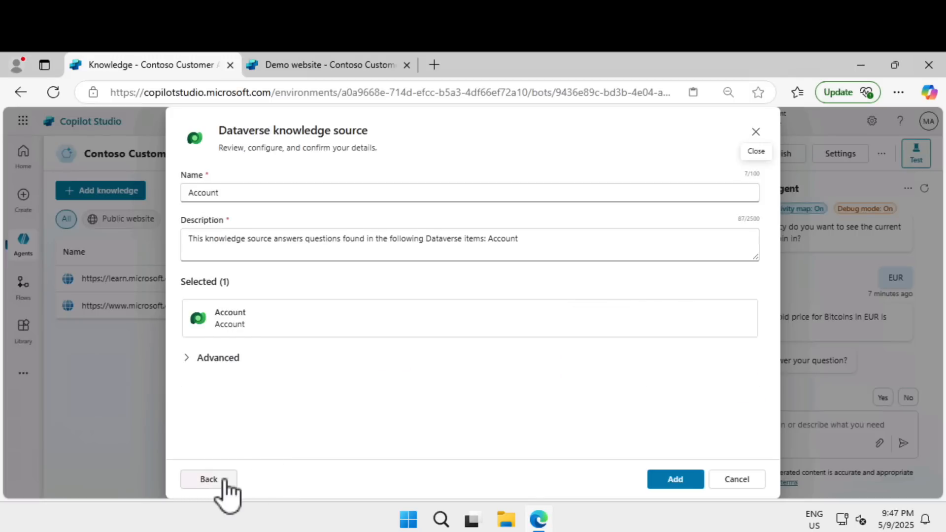
pyautogui.click(674, 480)
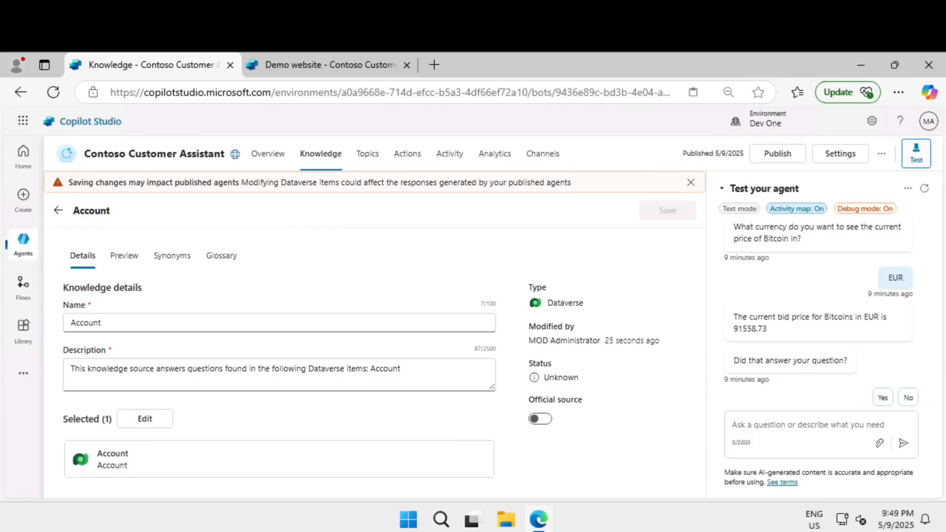
# - Save a glossary term "Customer" described as "Customer is a synonym for account" for the Account source, and return to the knowledge list
pyautogui.click(221, 258)
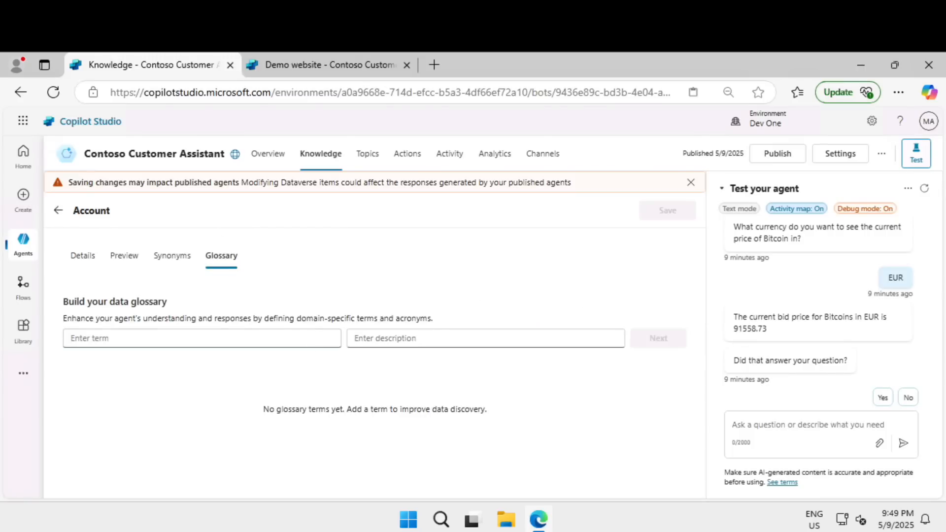
pyautogui.write('Customer')
pyautogui.press('Tab')
pyautogui.write('Customer is a synonym for account')
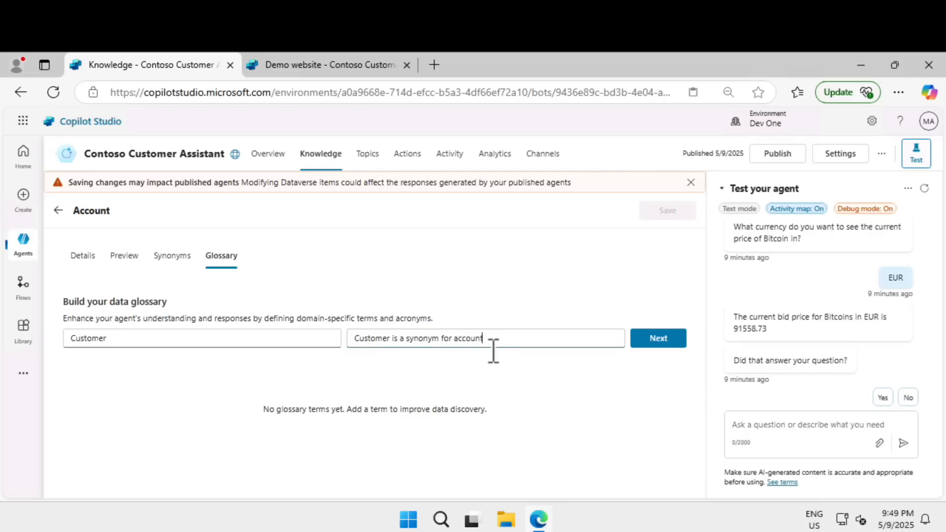
pyautogui.click(660, 340)
pyautogui.click(666, 211)
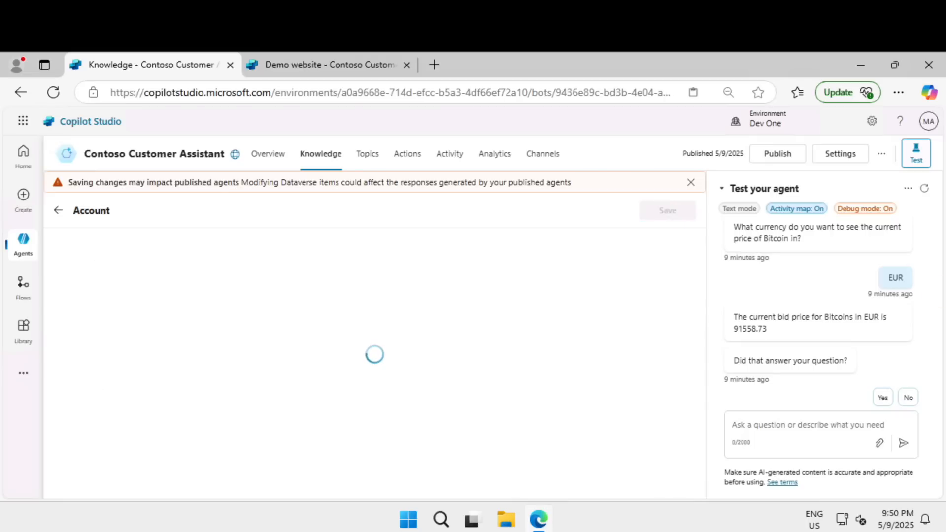
pyautogui.click(59, 211)
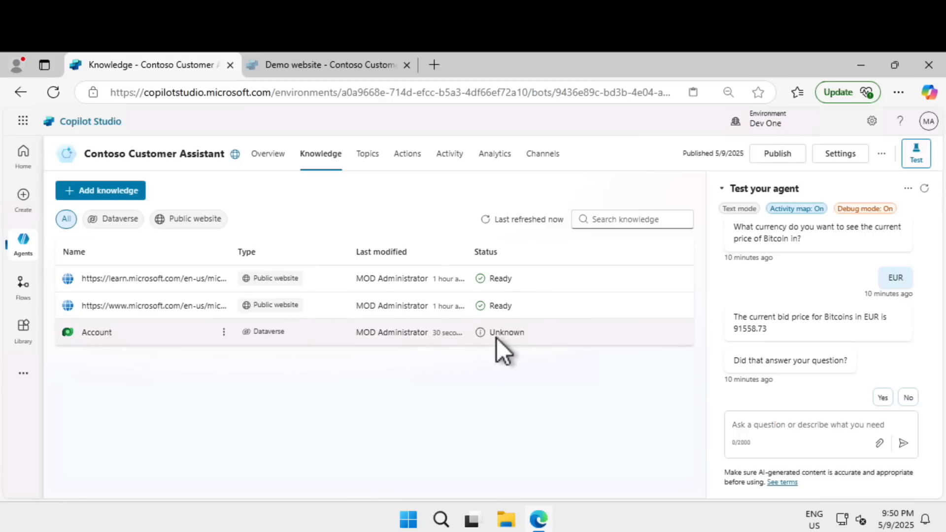
# - Set the browser's page zoom to 100%
pyautogui.click(899, 92)
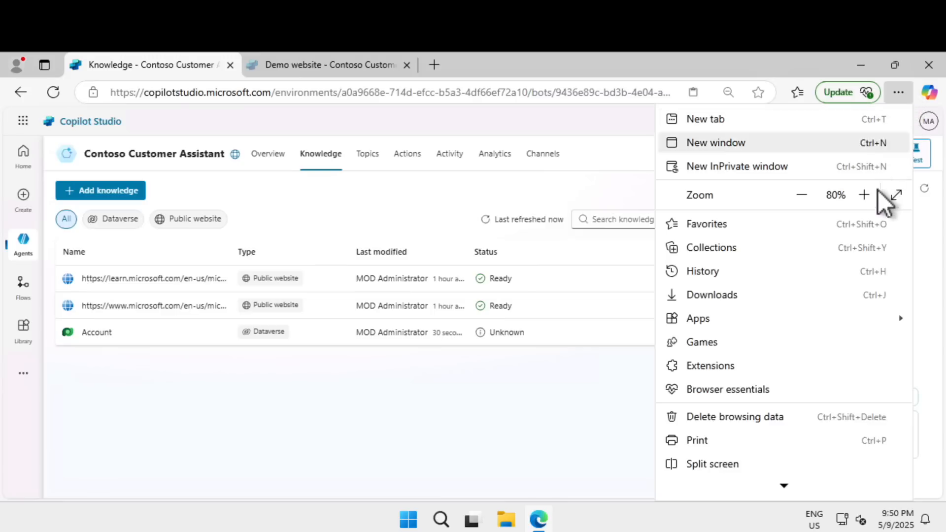
pyautogui.click(864, 195)
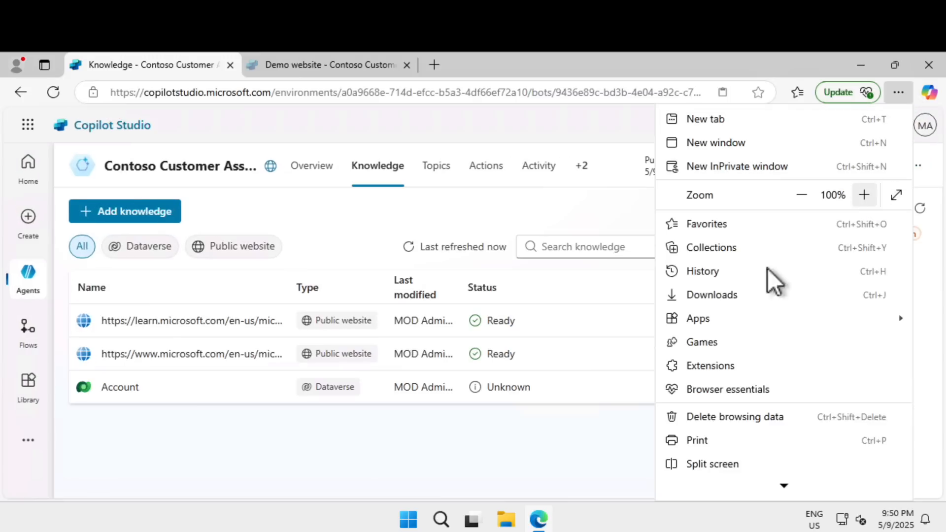
pyautogui.click(564, 431)
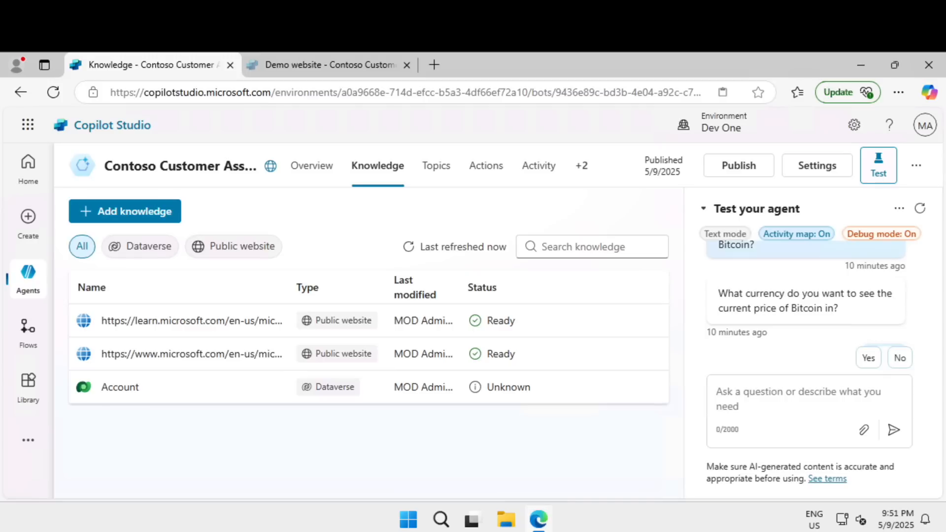
# - Set the agent's security authentication to "Authenticate with Microsoft" and save the configuration
pyautogui.click(822, 172)
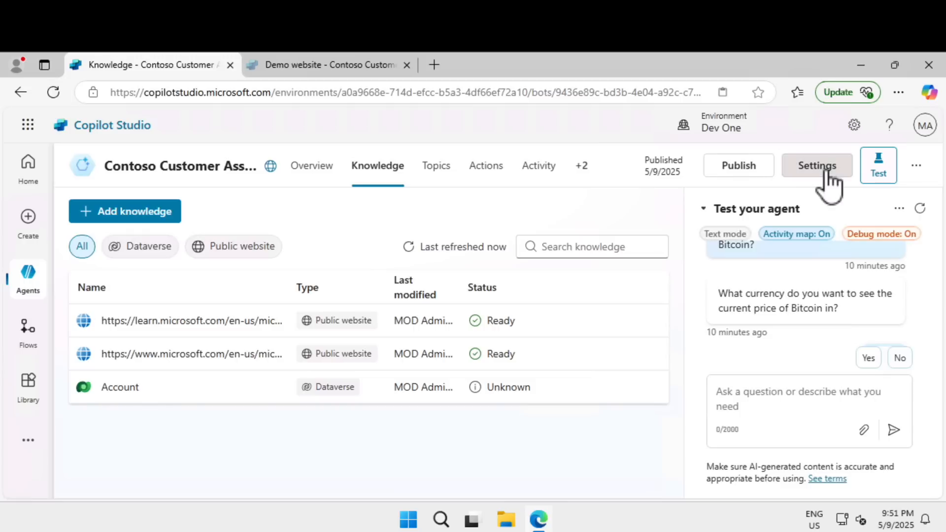
pyautogui.click(103, 276)
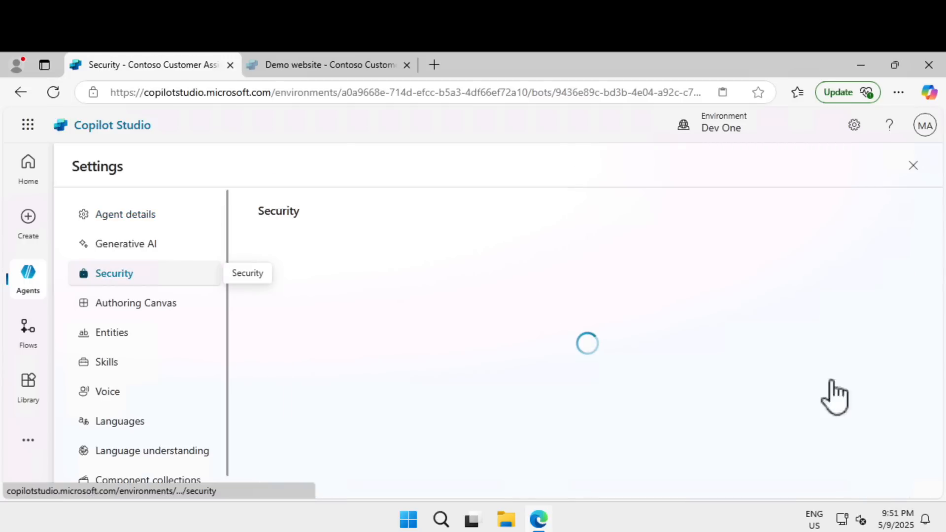
pyautogui.click(333, 266)
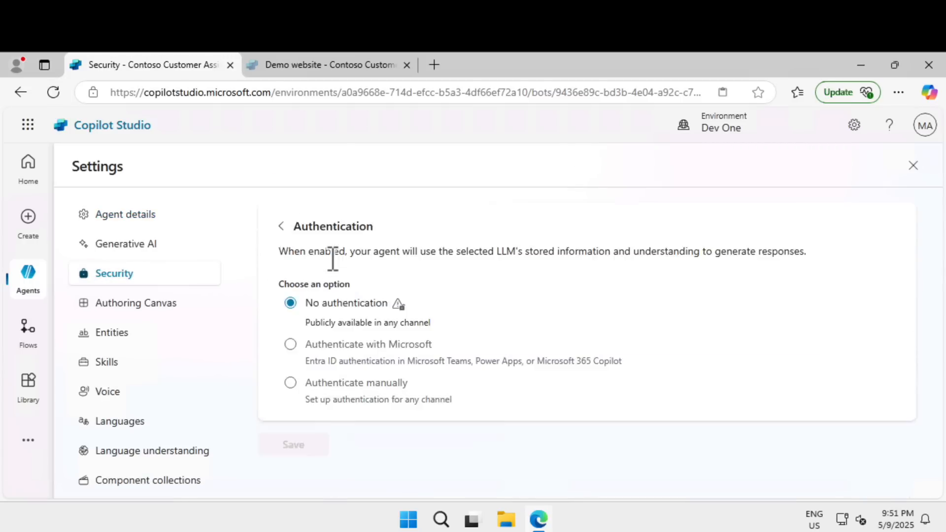
pyautogui.click(329, 346)
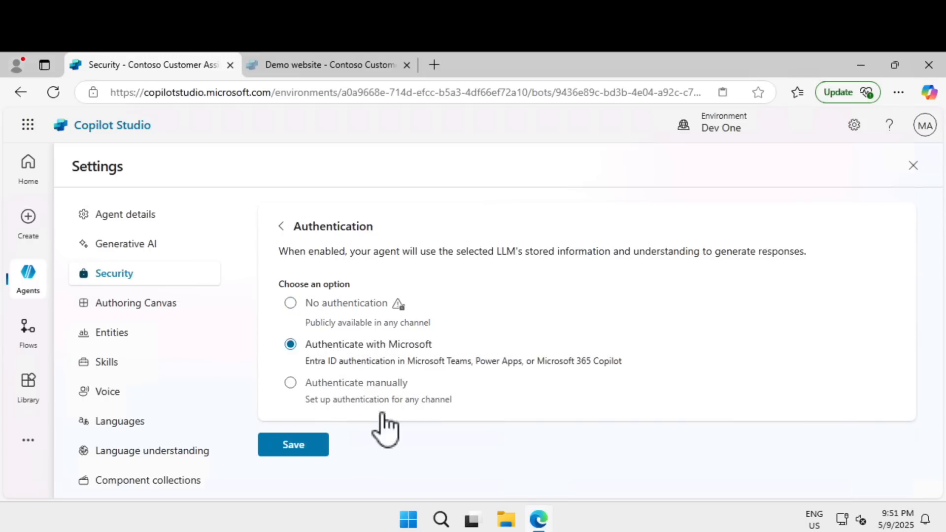
pyautogui.click(298, 449)
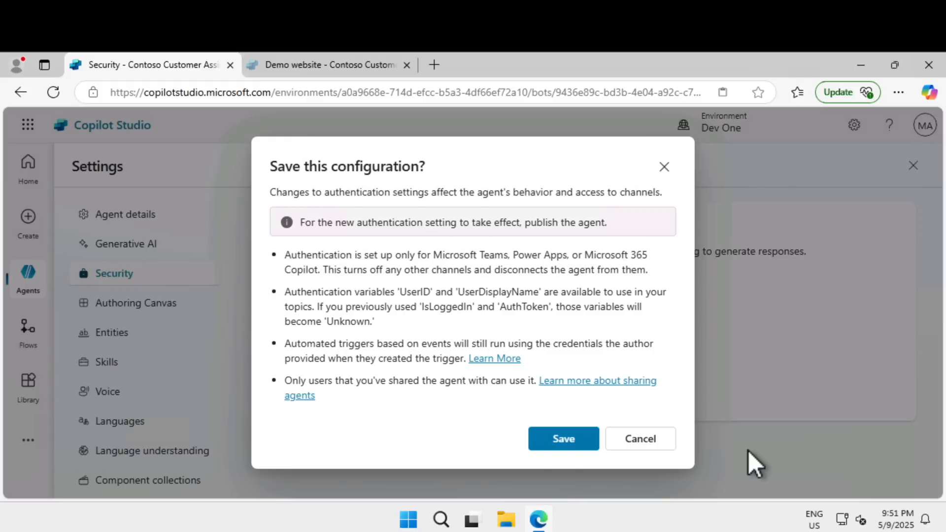
pyautogui.click(554, 441)
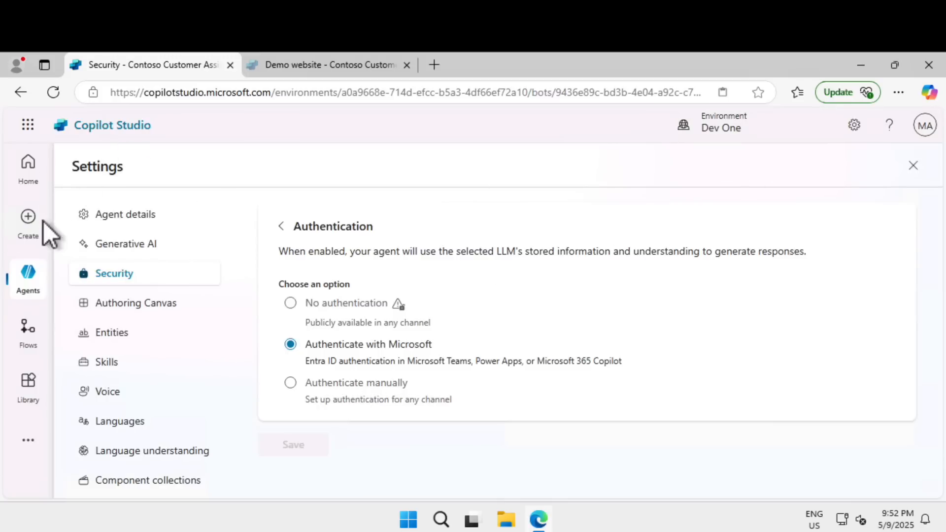
# - Return to the Contoso Customer Assistant's knowledge sources and filter the list to Dataverse
pyautogui.moveTo(27, 279)
pyautogui.click(142, 229)
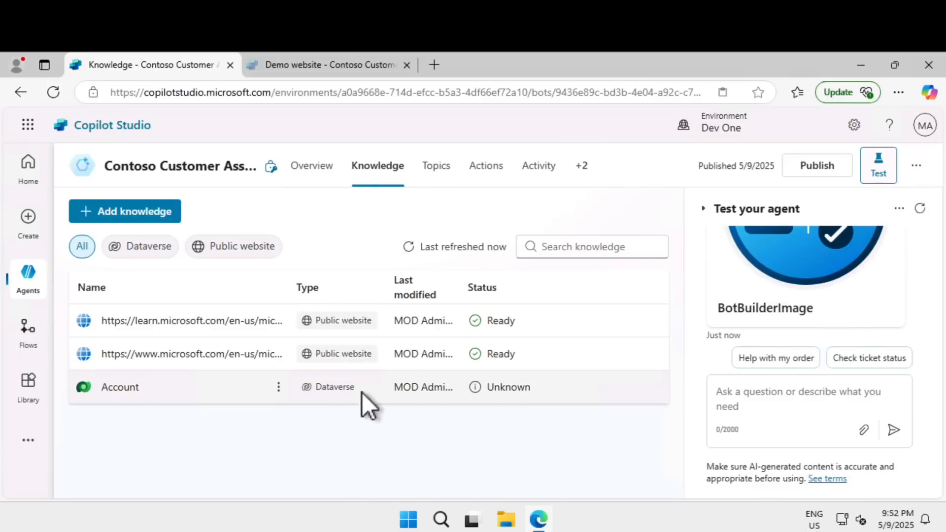
pyautogui.click(278, 387)
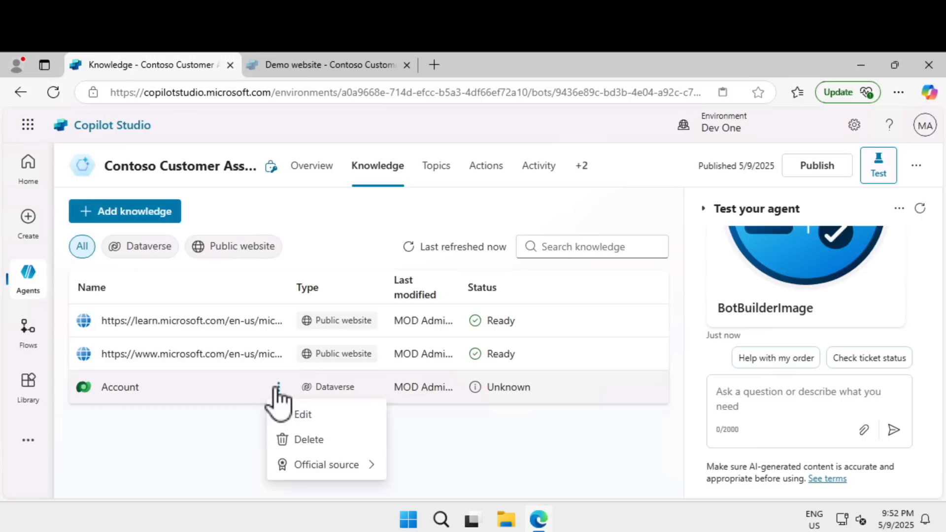
pyautogui.click(126, 246)
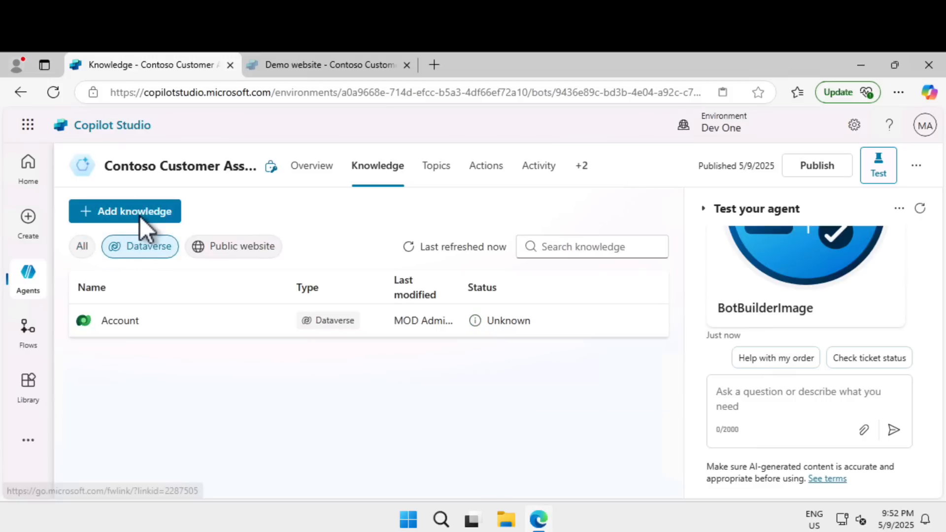
pyautogui.click(140, 216)
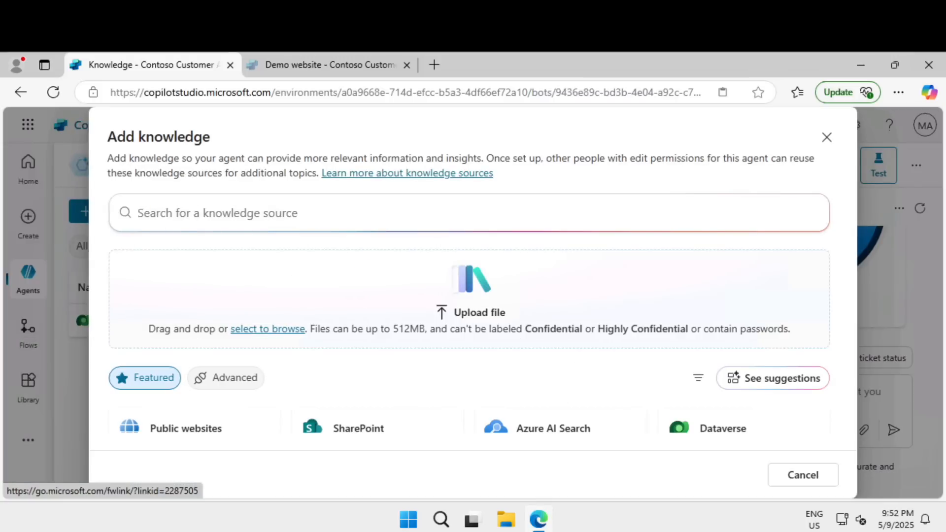
pyautogui.click(202, 436)
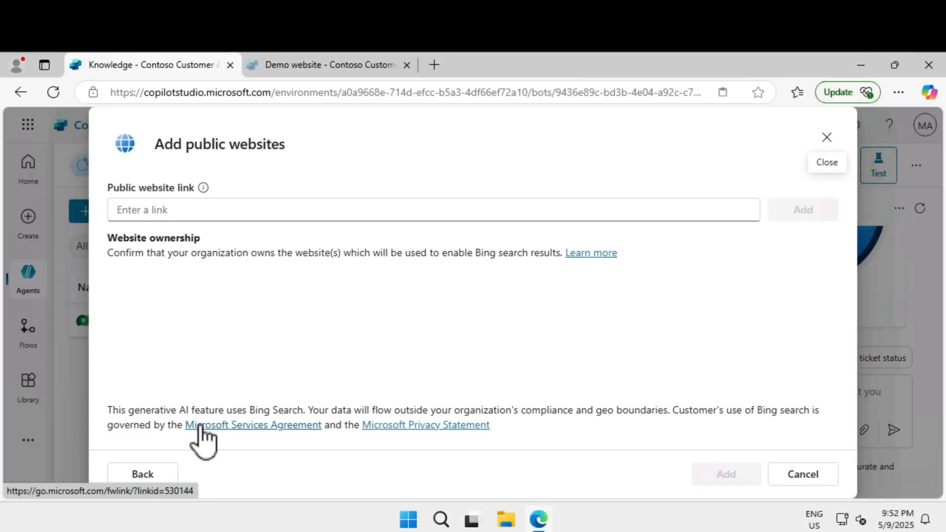
pyautogui.click(262, 210)
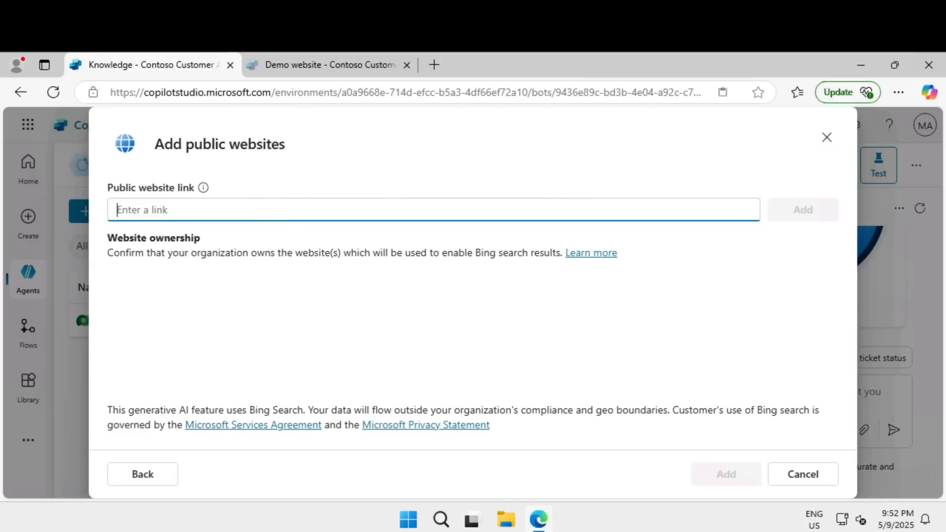
pyautogui.write('https://adoption.microsoft.com/en-us')
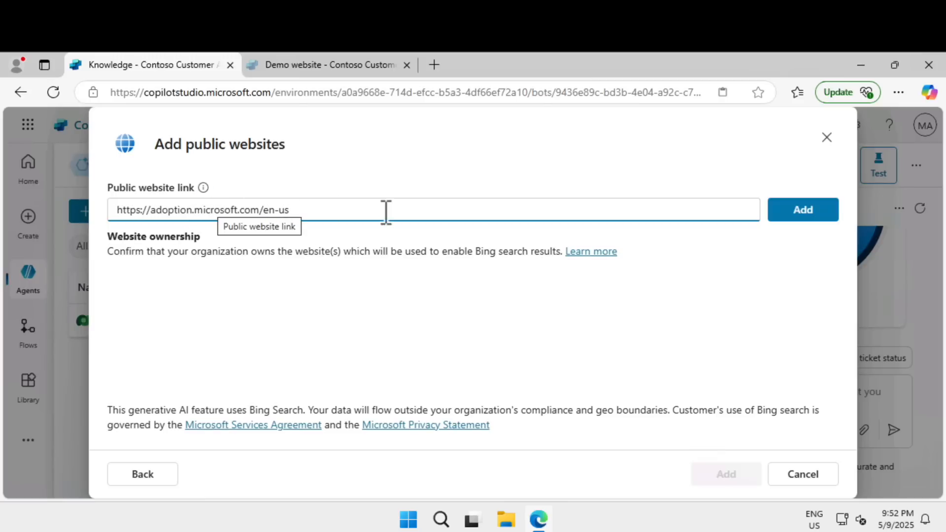
pyautogui.click(803, 221)
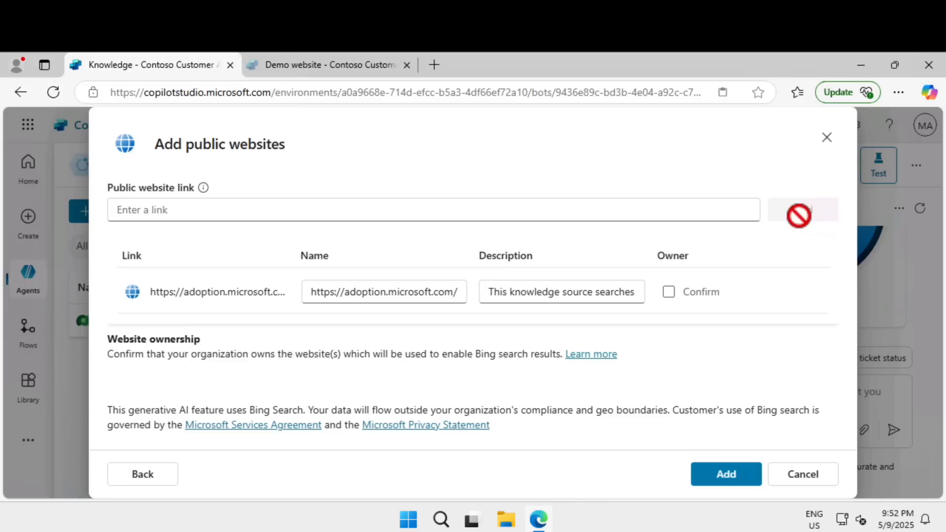
pyautogui.click(670, 291)
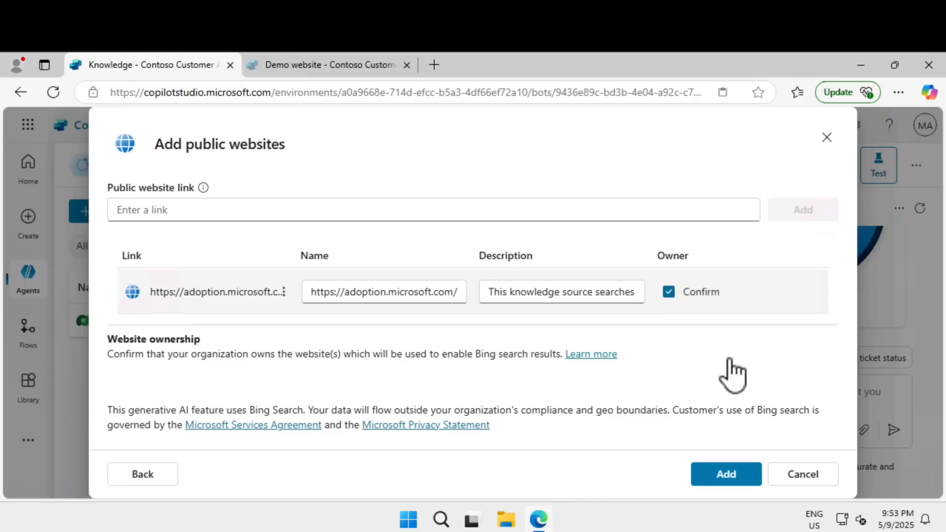
pyautogui.click(738, 481)
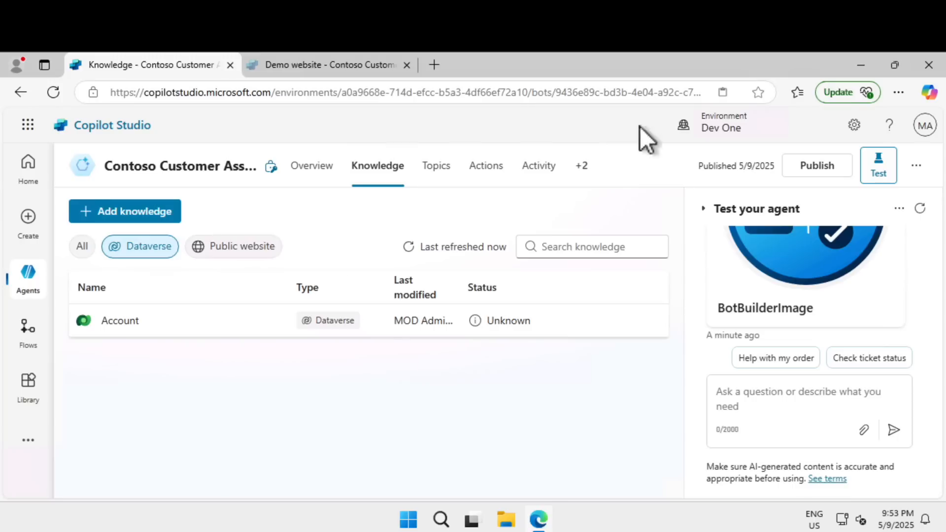
# - Ask the agent "What is Microsoft Copilot Studio?" in a new test conversation, with the knowledge list filtered to public websites
pyautogui.click(922, 209)
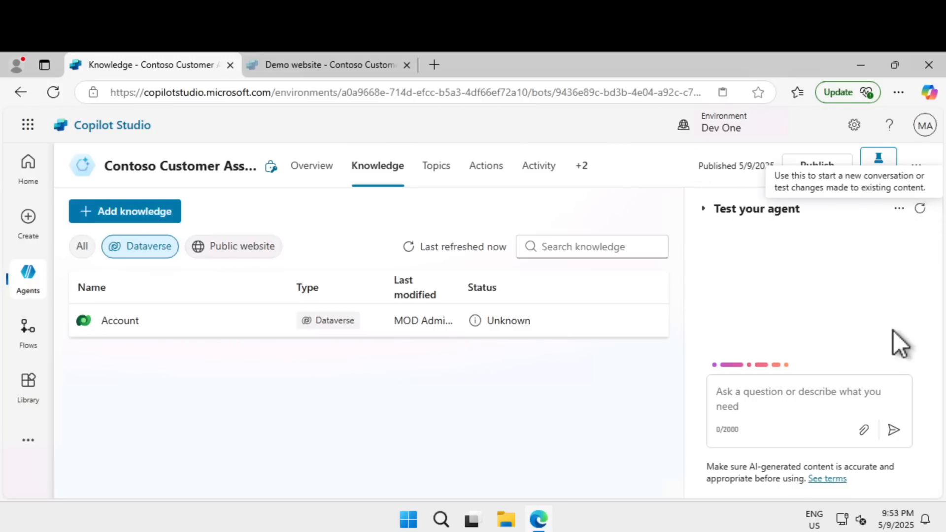
pyautogui.click(754, 396)
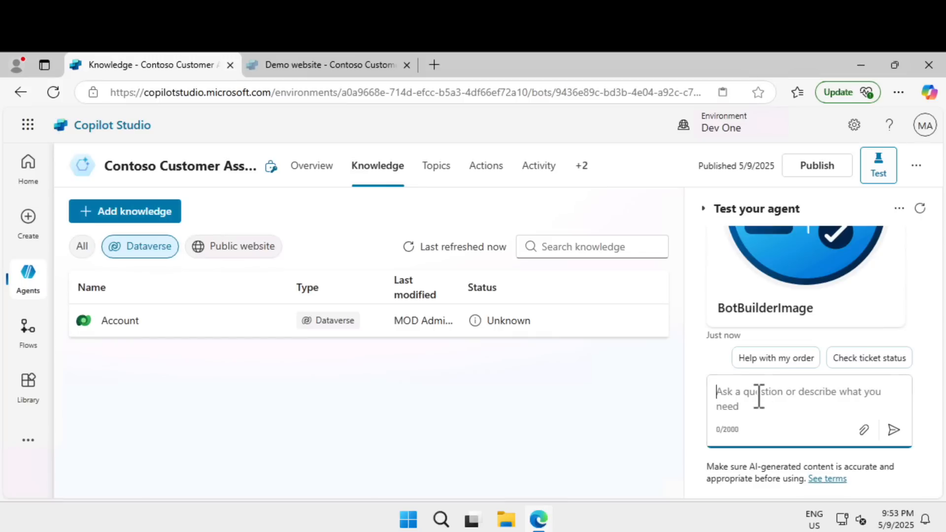
pyautogui.write('What is Microsoft Copilot Studio?')
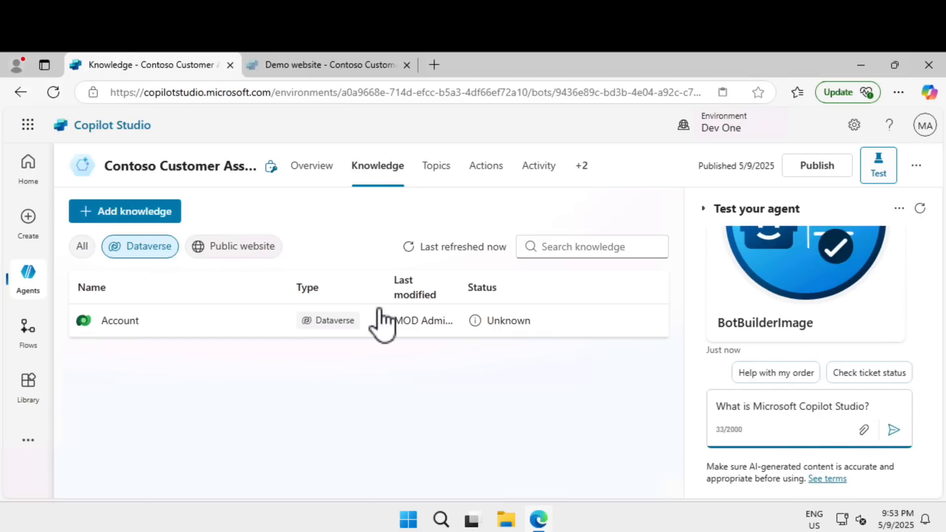
pyautogui.click(240, 248)
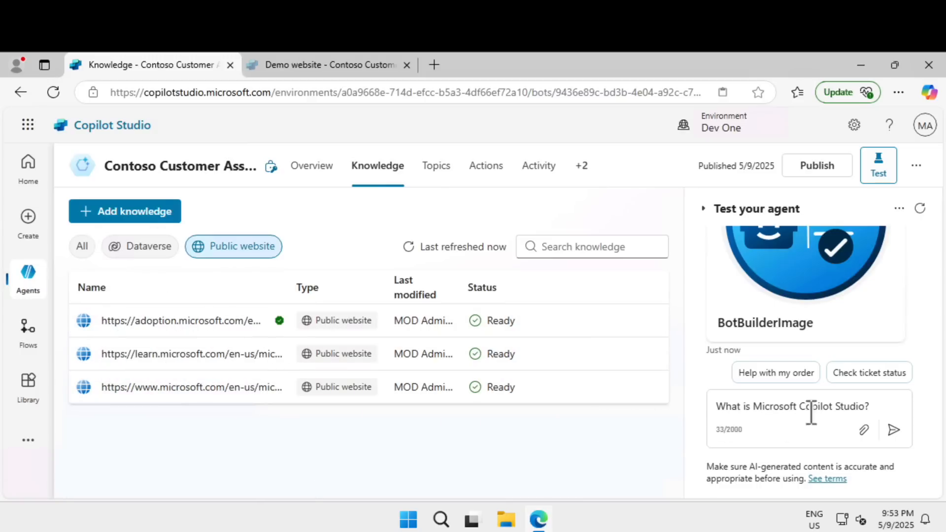
pyautogui.click(894, 430)
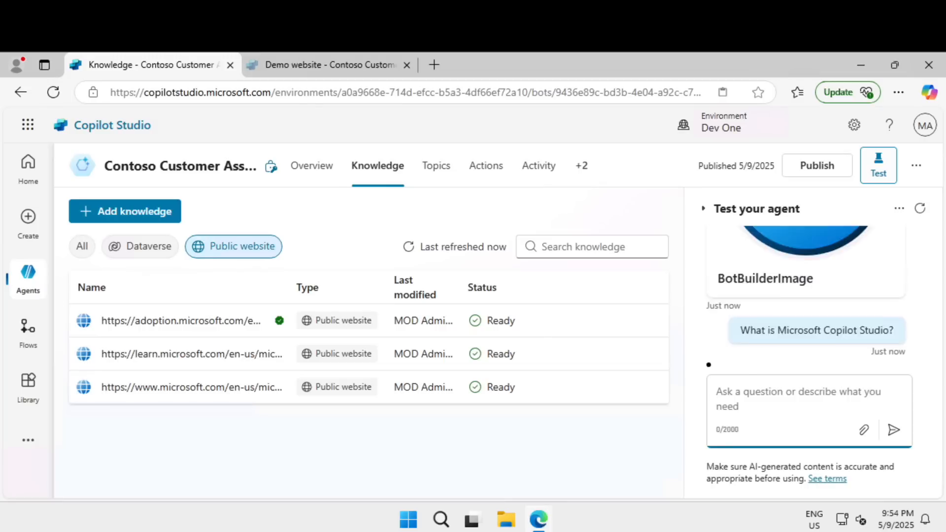
# - Review the answer and its references, and ask the follow-up "How do people use it in their business environments?"
pyautogui.scroll(9, 773, 296)
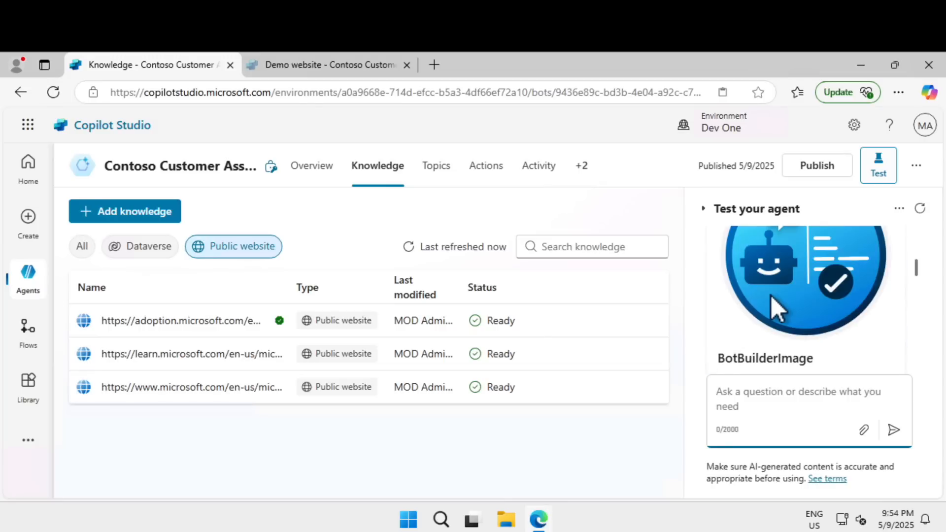
pyautogui.scroll(-3, 770, 296)
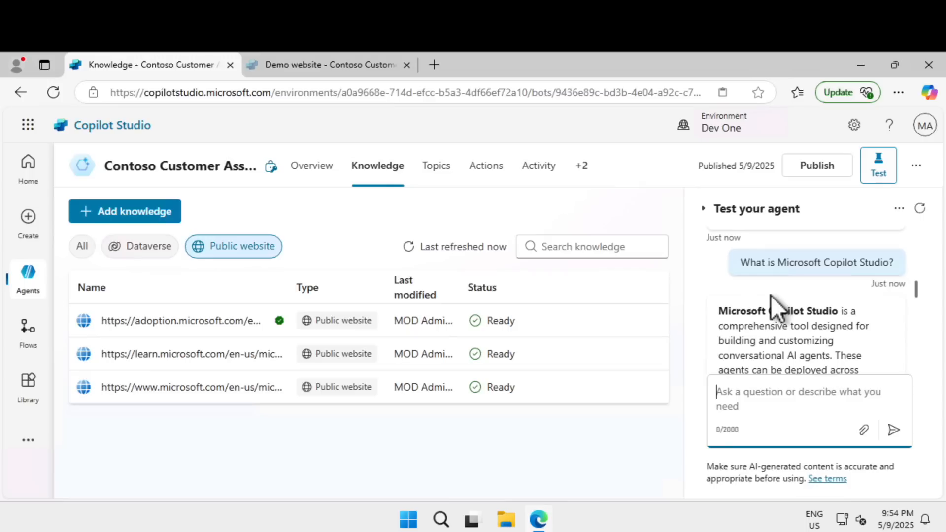
pyautogui.scroll(-5, 771, 295)
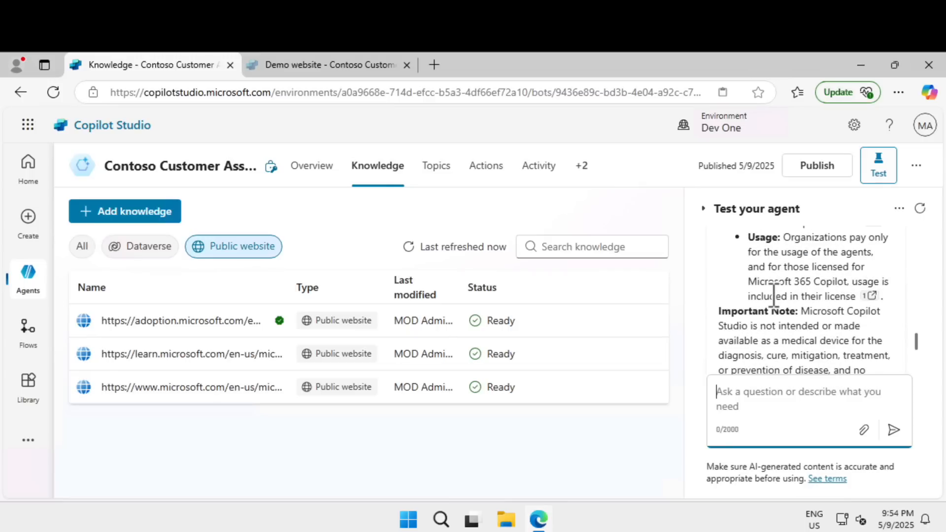
pyautogui.scroll(-2, 773, 295)
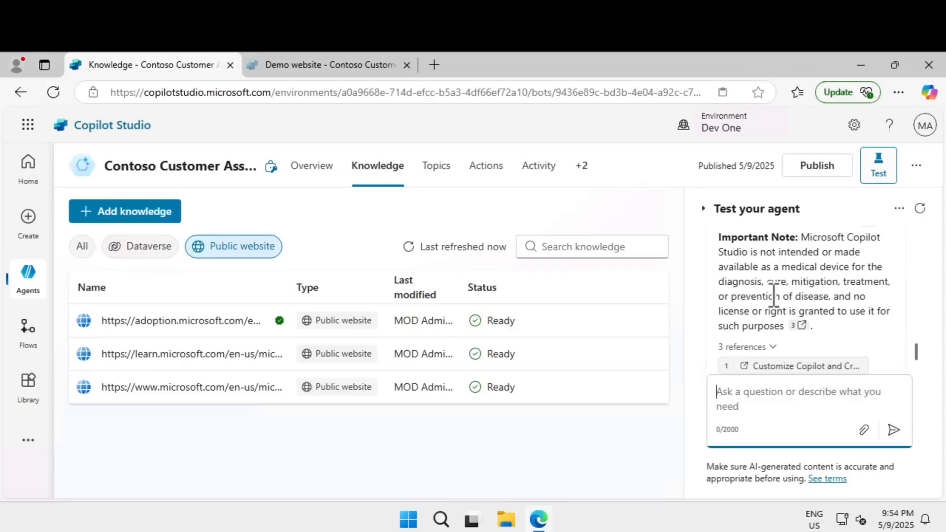
pyautogui.scroll(-2, 773, 296)
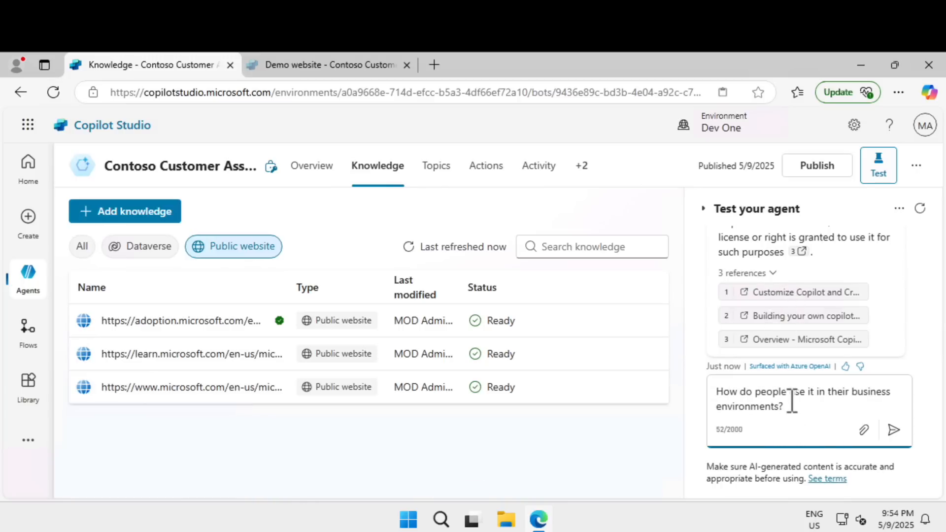
pyautogui.click(895, 431)
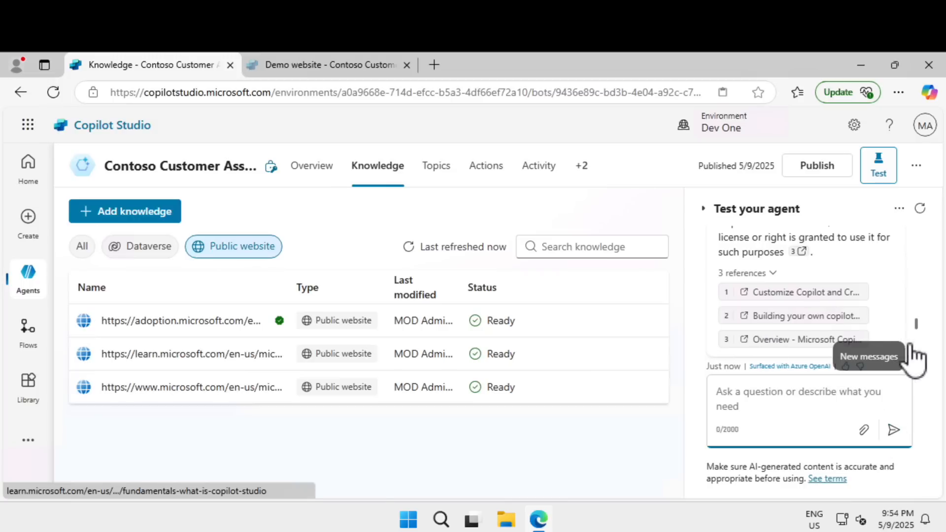
pyautogui.moveTo(917, 326); pyautogui.dragTo(917, 335)
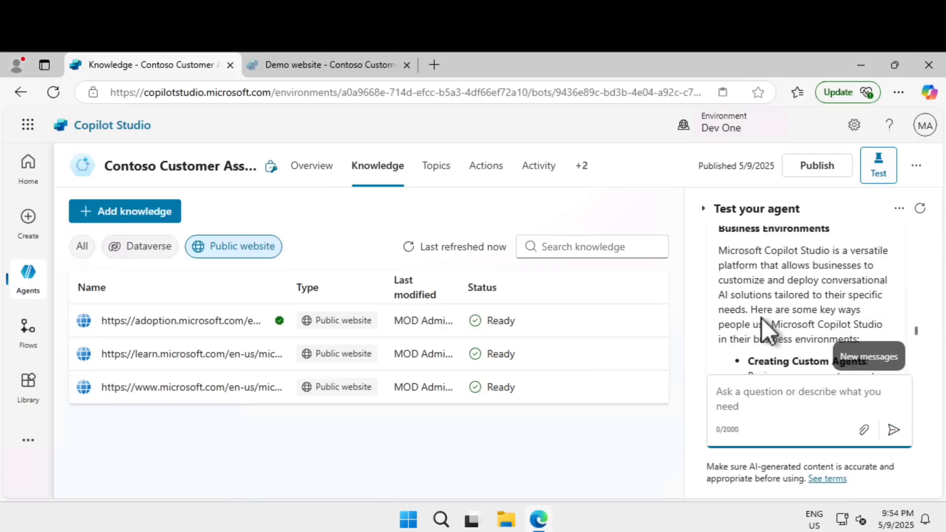
pyautogui.scroll(-5, 761, 340)
# - Ask "How do people use it in their business environments?" a second time and review the new answer with its references
pyautogui.click(761, 391)
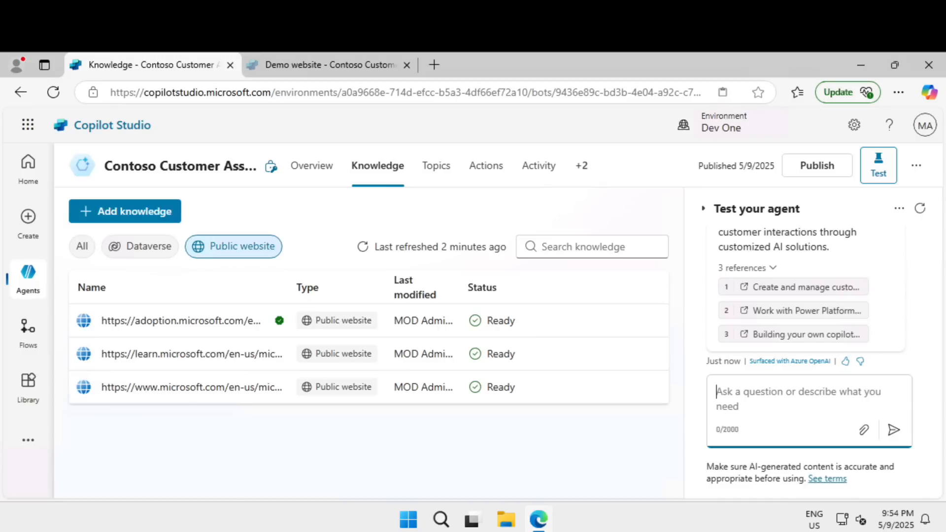
pyautogui.write('How do people use it in their business environments?')
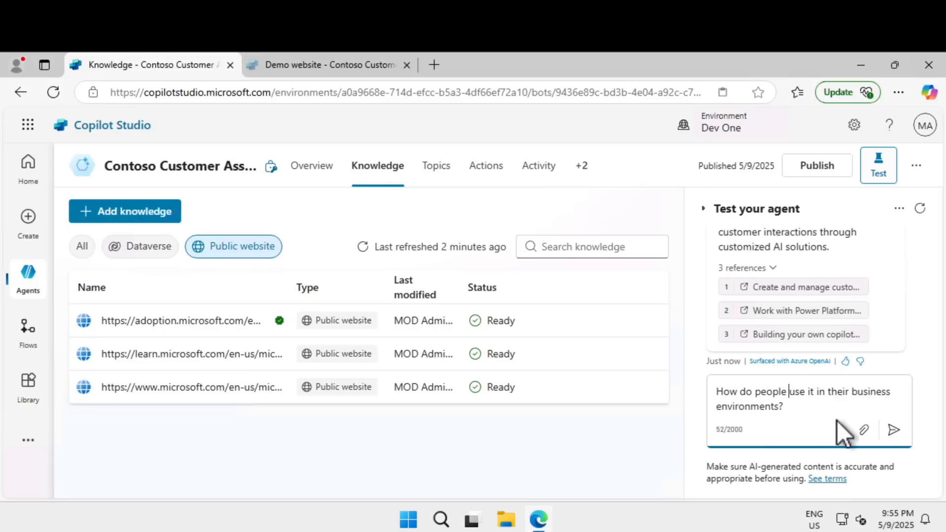
pyautogui.click(895, 430)
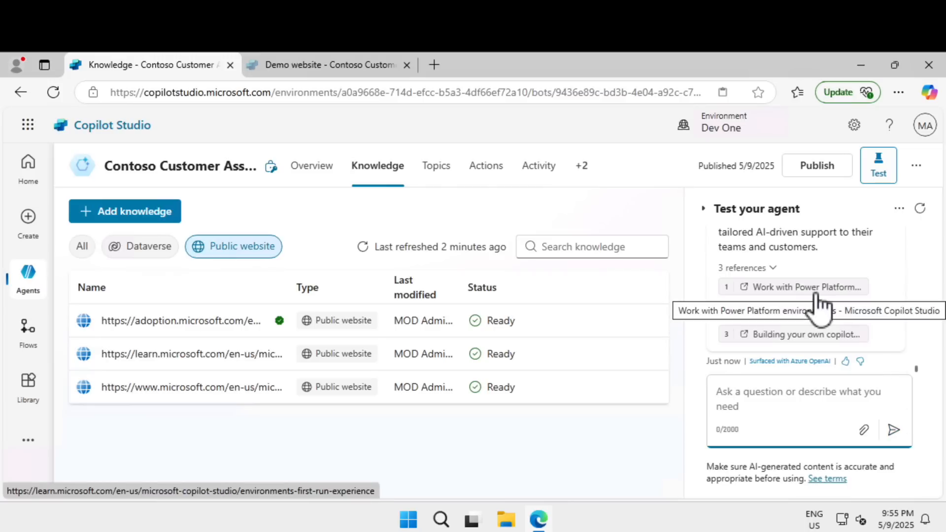
pyautogui.scroll(5, 817, 295)
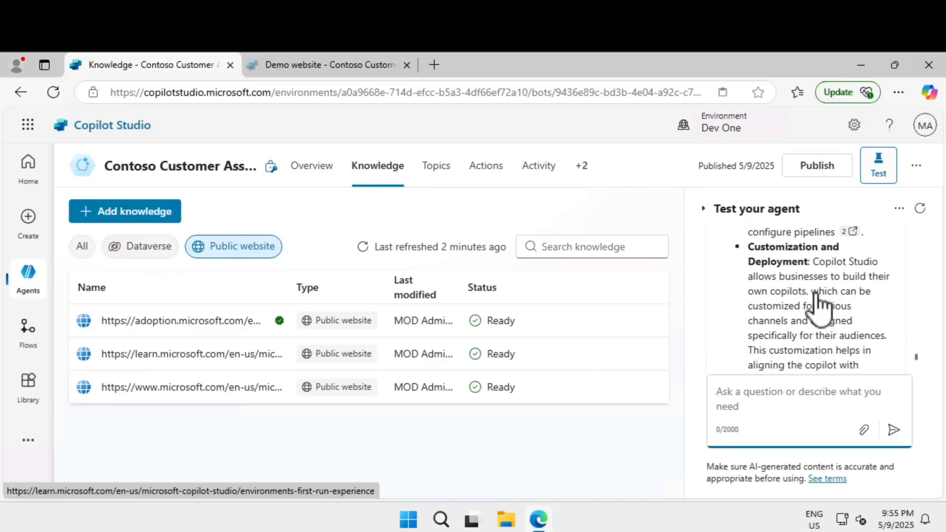
pyautogui.scroll(10, 817, 294)
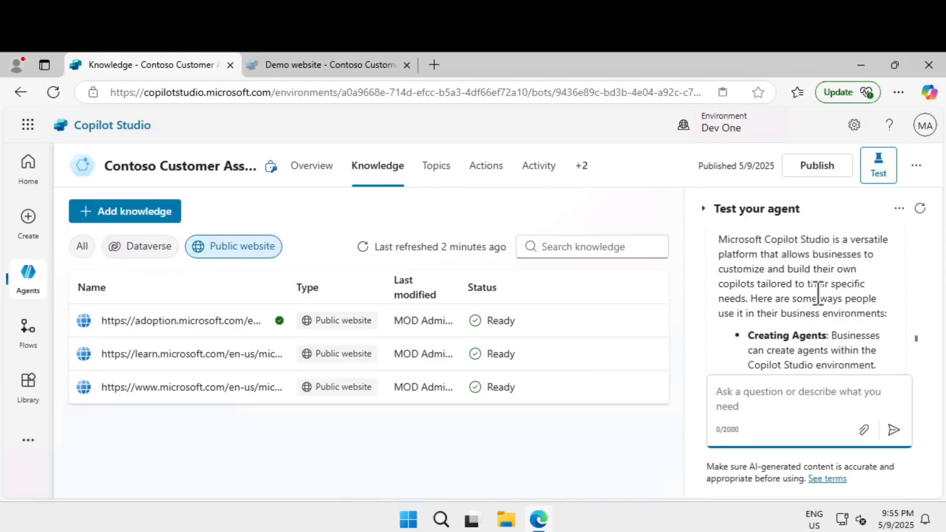
pyautogui.scroll(3, 815, 293)
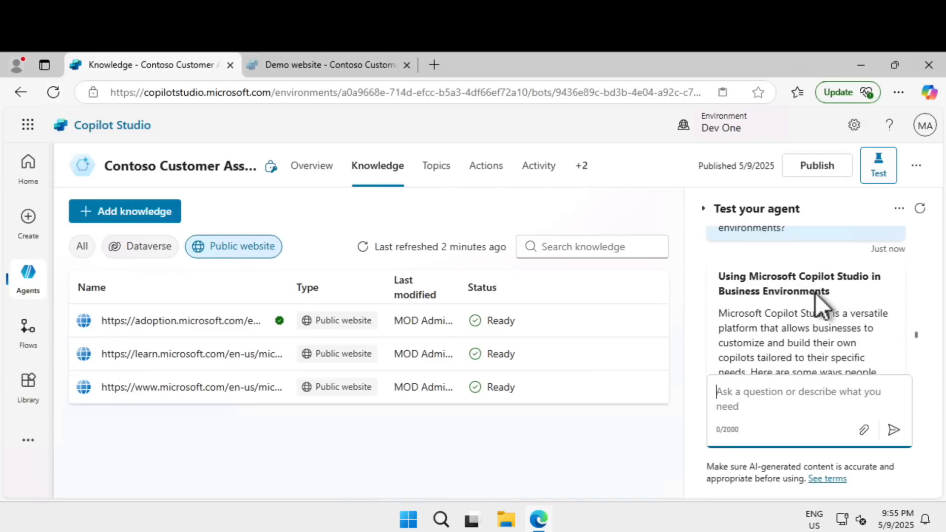
pyautogui.scroll(-15, 818, 293)
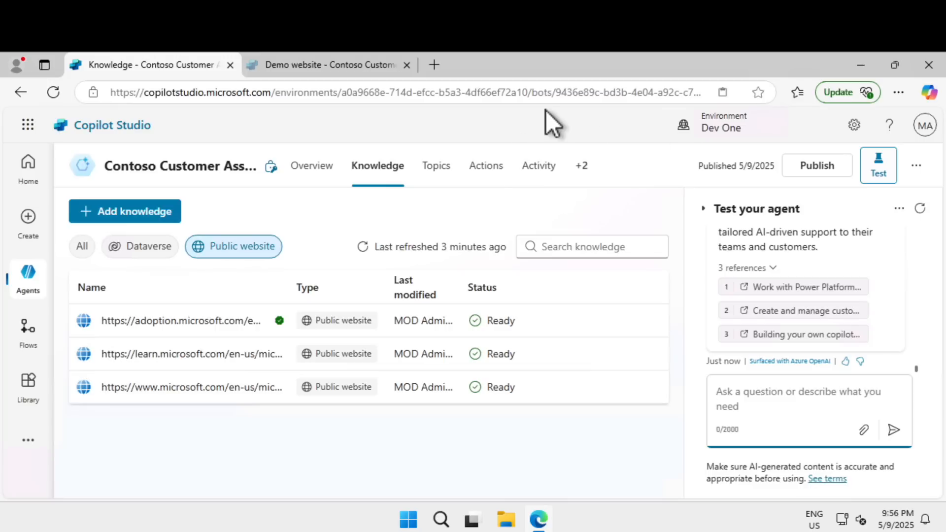
# - Open the Conversational boosting system topic and dismiss its introduction
pyautogui.click(437, 173)
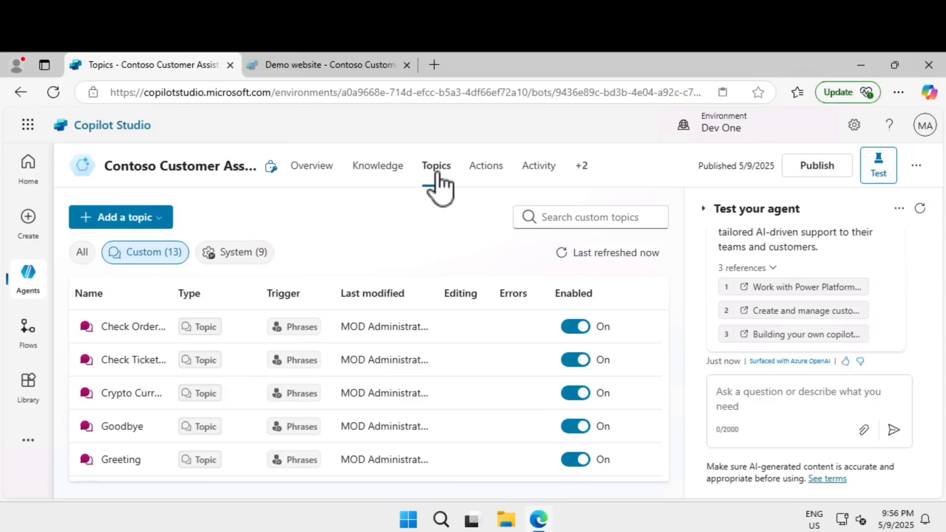
pyautogui.click(254, 254)
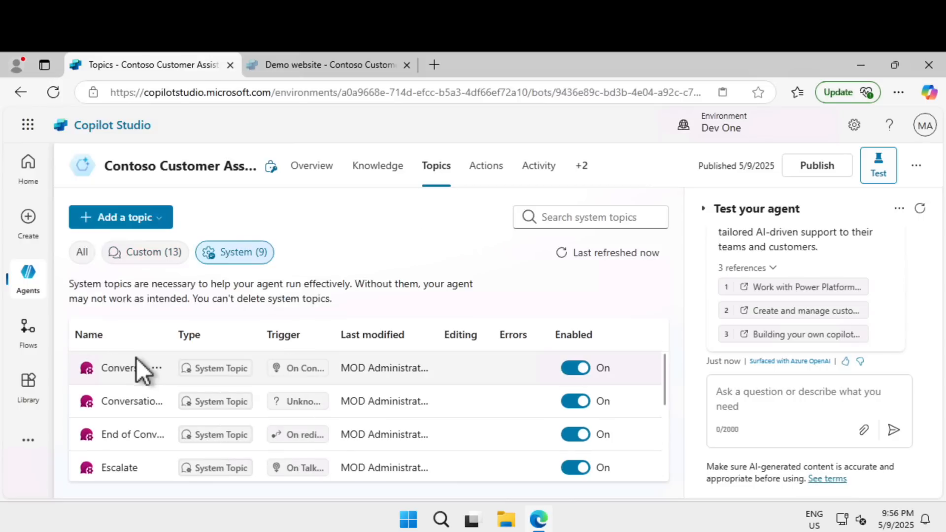
pyautogui.click(134, 400)
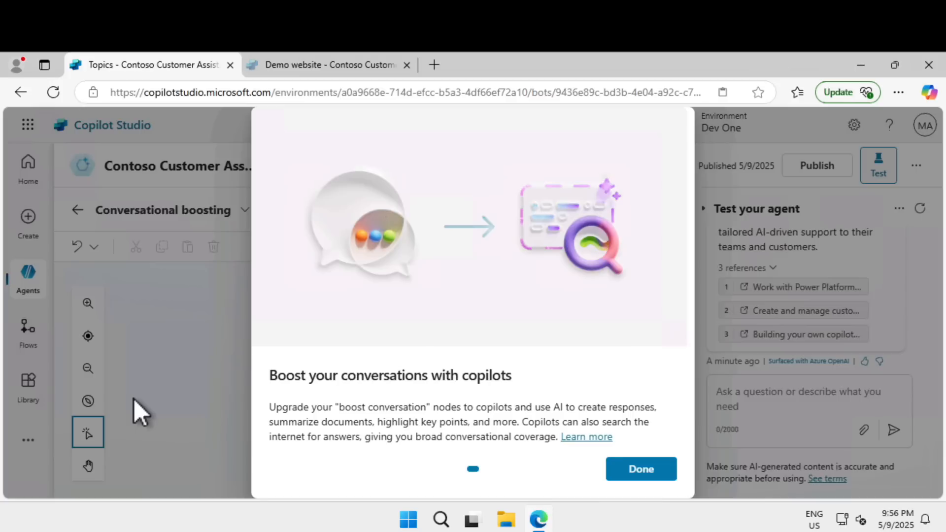
pyautogui.click(655, 473)
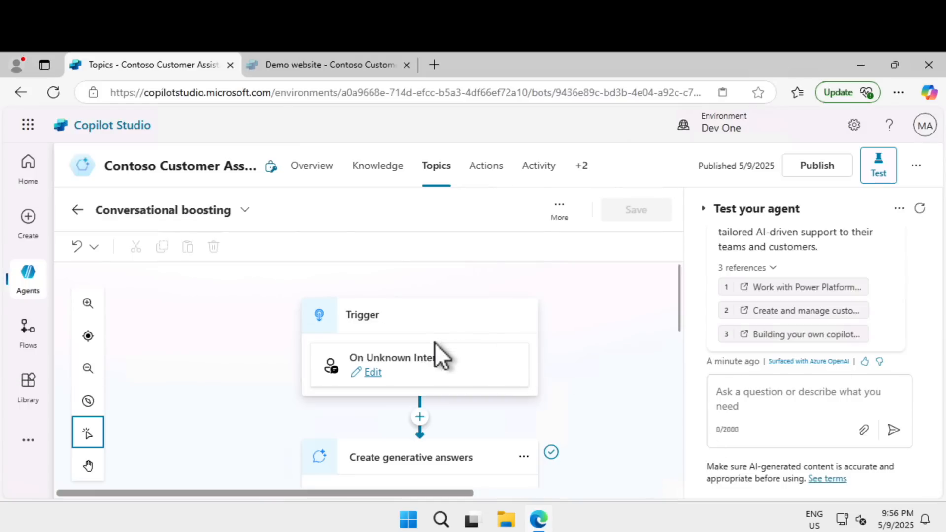
# - Save the prompt "Talk like a pirate and use pirate expressions. Use emojis in your responses. Answer in less than 50 words." in the Create generative answers node
pyautogui.scroll(-1, 594, 379)
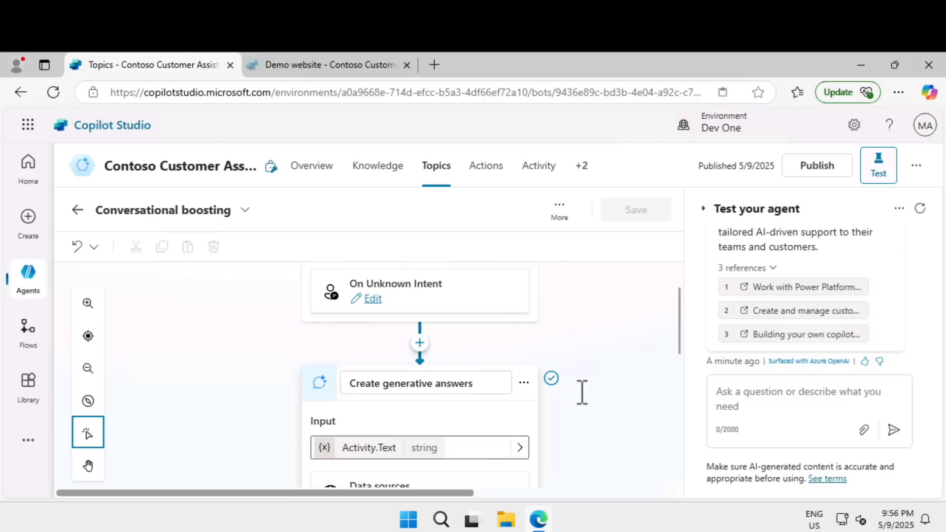
pyautogui.scroll(-1, 590, 395)
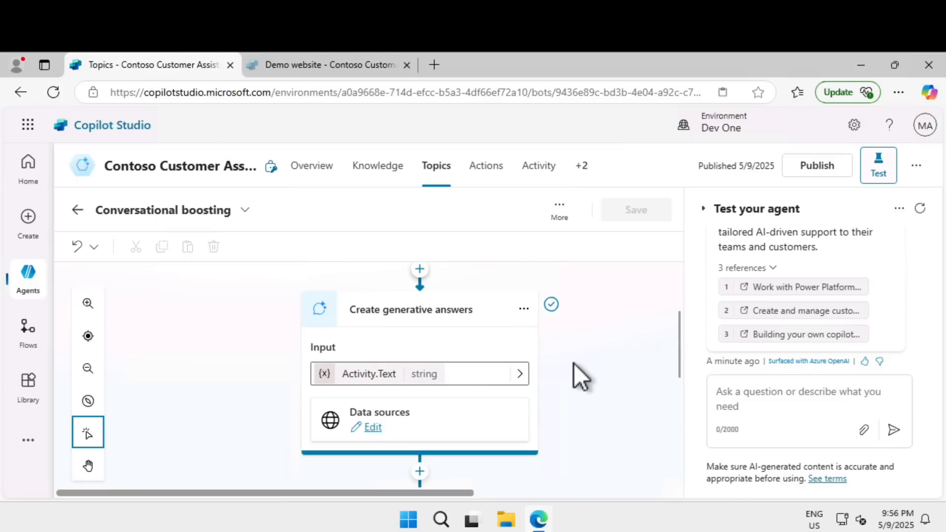
pyautogui.click(524, 311)
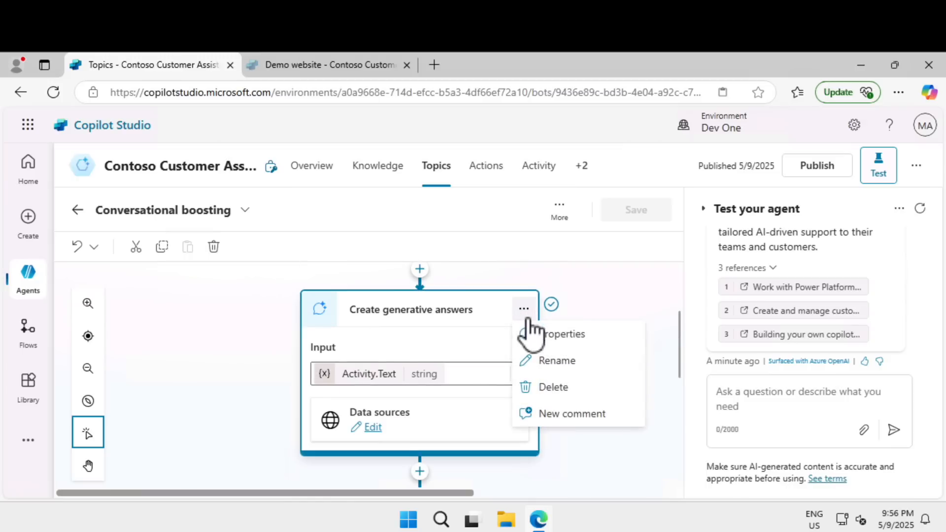
pyautogui.click(554, 335)
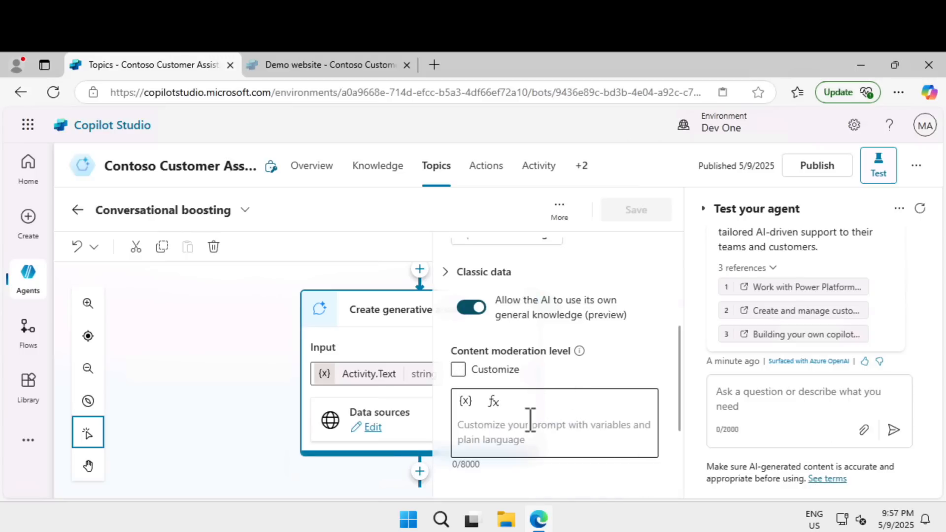
pyautogui.click(530, 420)
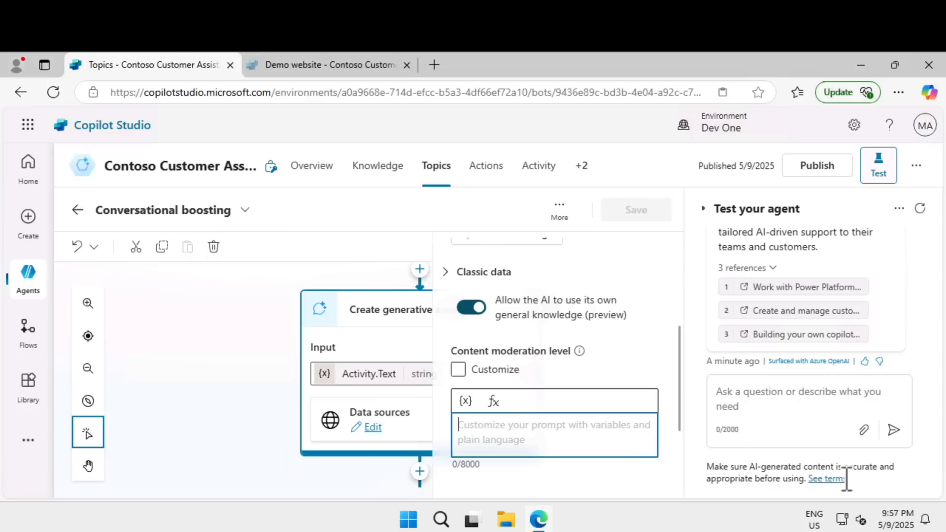
pyautogui.write('Talk like a pirate and use pirate expressions. Use emojis in your responses. Answer in less than 50 words.')
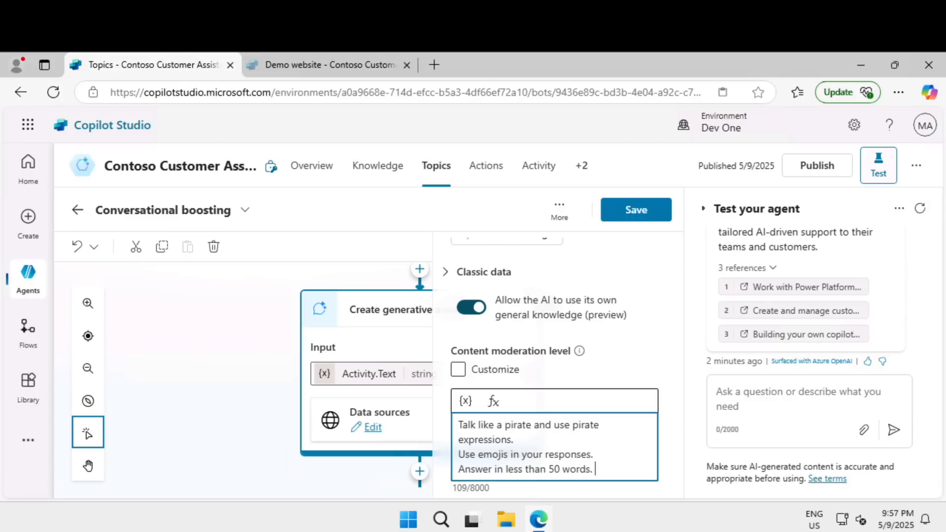
pyautogui.click(643, 217)
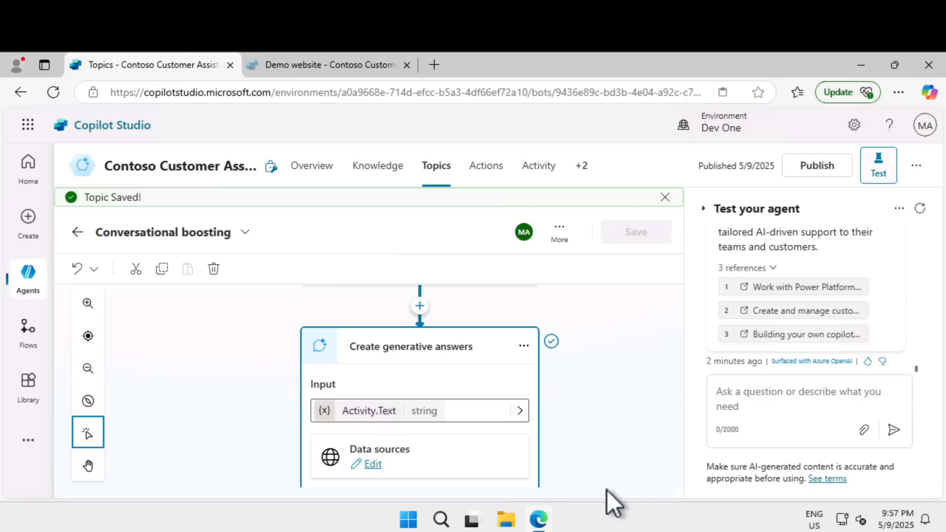
# - Ask "What is Microsoft Copilot Studio?" in a new test conversation, review the answer and collapse its reference list
pyautogui.click(920, 209)
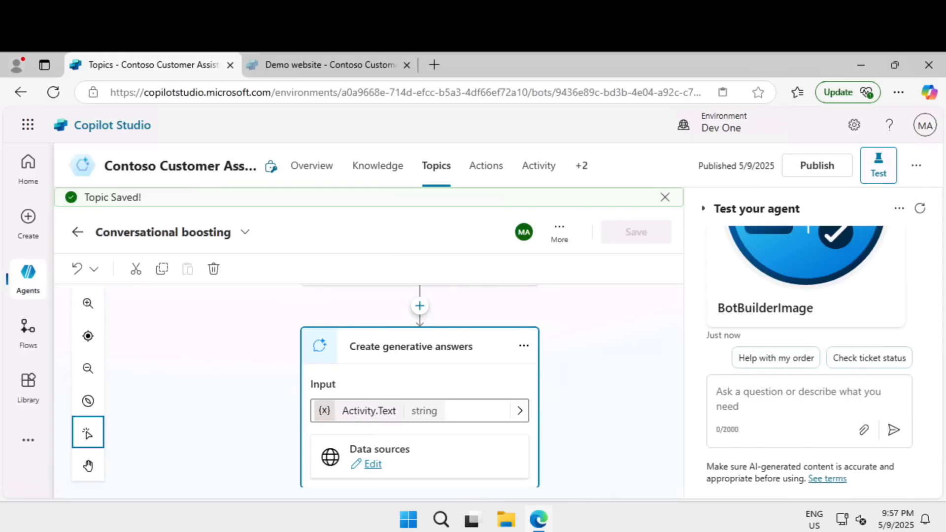
pyautogui.click(763, 398)
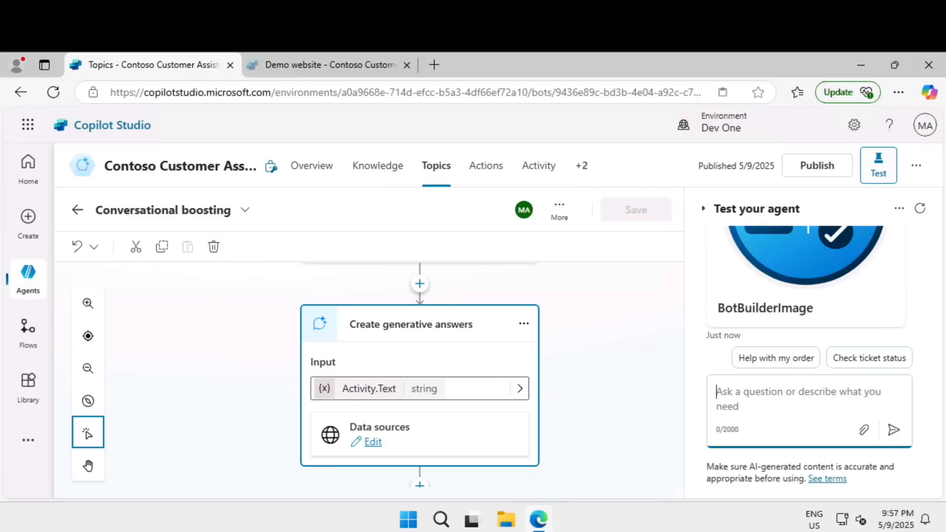
pyautogui.write('What is Microsoft Copilot Studio?')
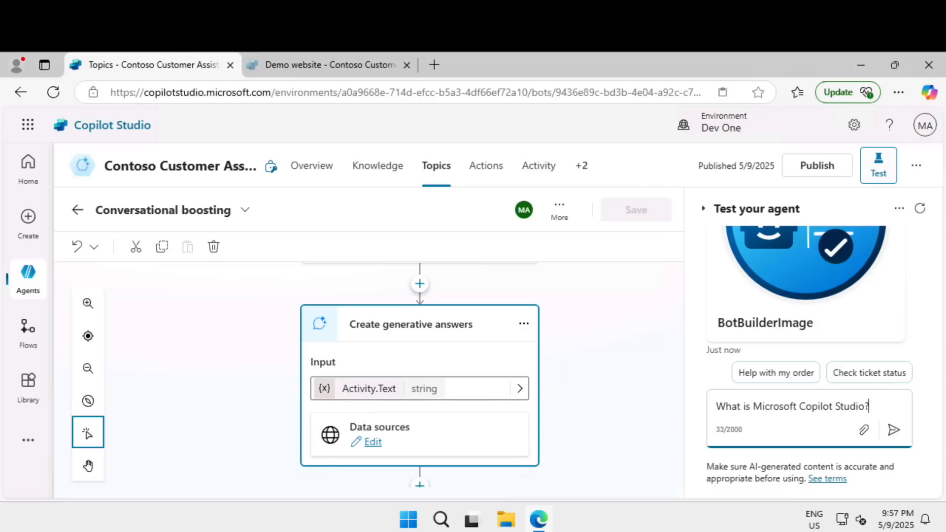
pyautogui.click(894, 430)
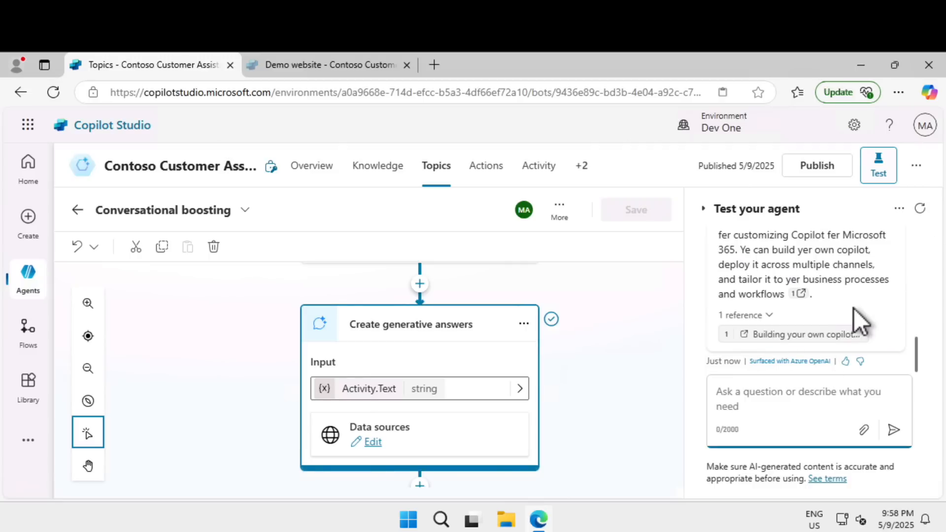
pyautogui.scroll(3, 859, 322)
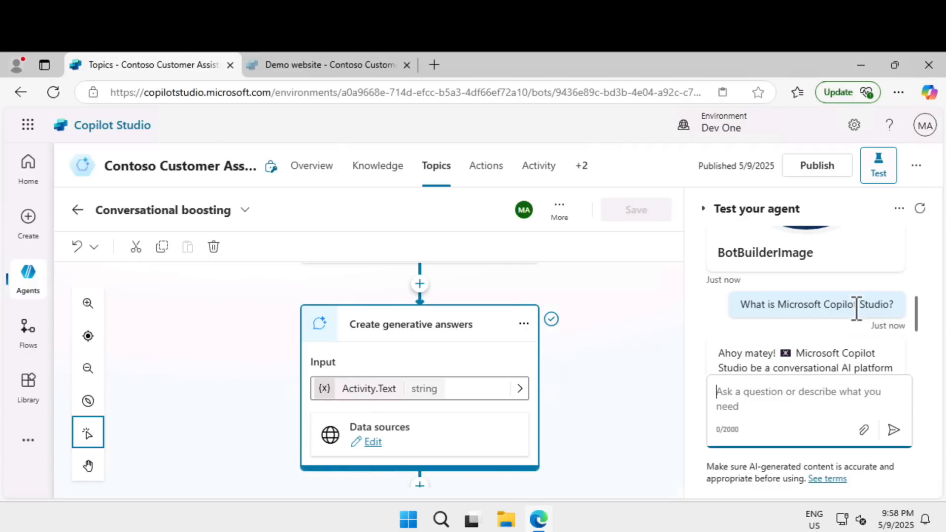
pyautogui.scroll(-2, 858, 309)
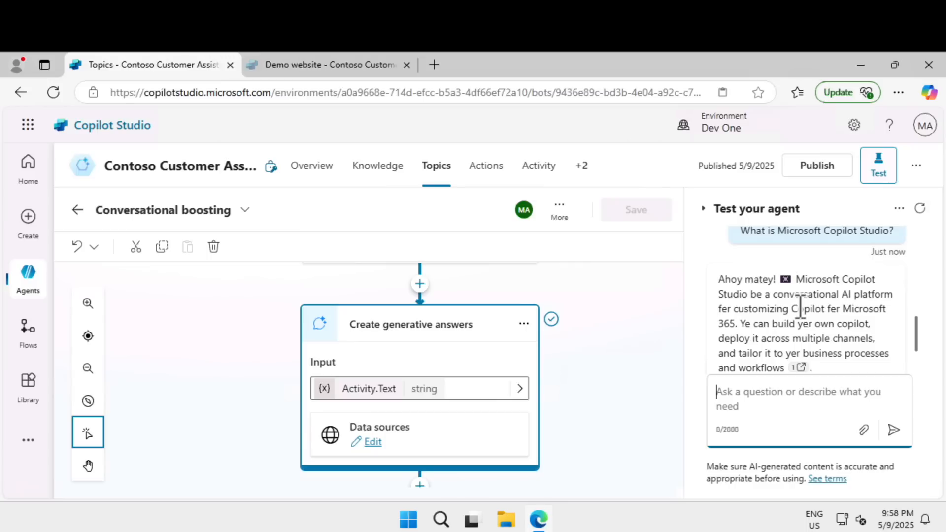
pyautogui.scroll(-2, 799, 307)
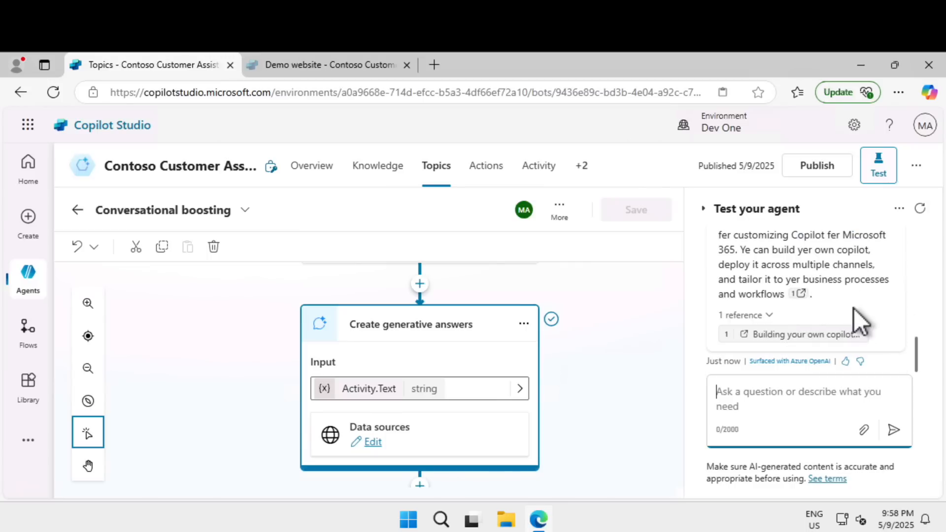
pyautogui.click(768, 316)
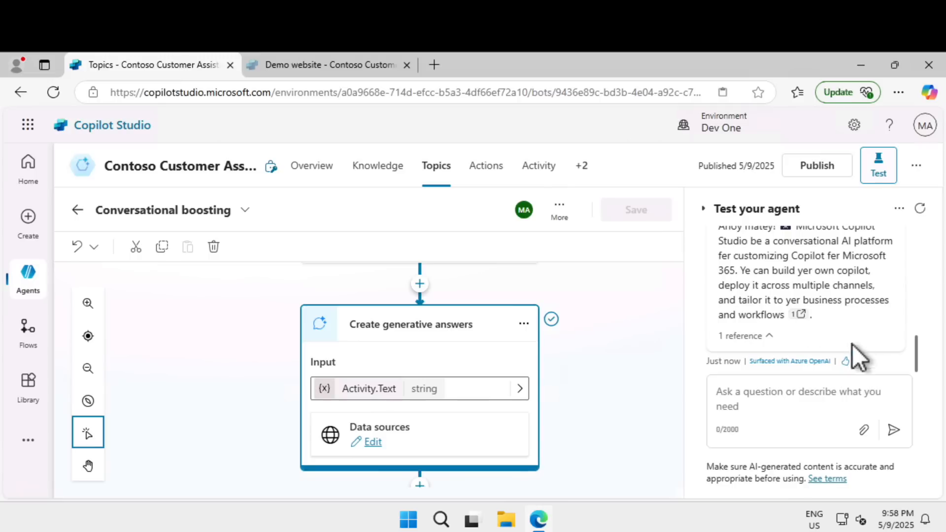
# - Switch the agent's interaction mode to Generative in its generative AI settings, save the change and close the settings
pyautogui.click(918, 167)
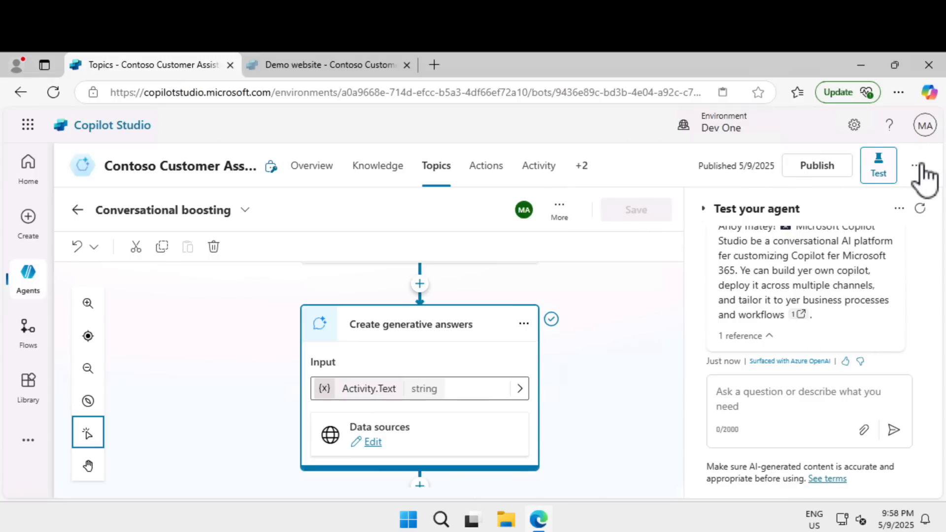
pyautogui.click(844, 209)
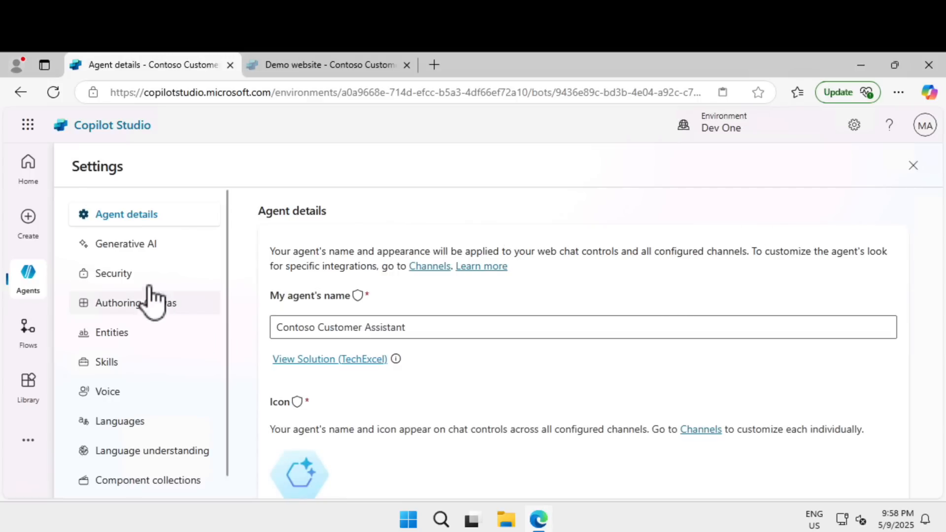
pyautogui.click(144, 247)
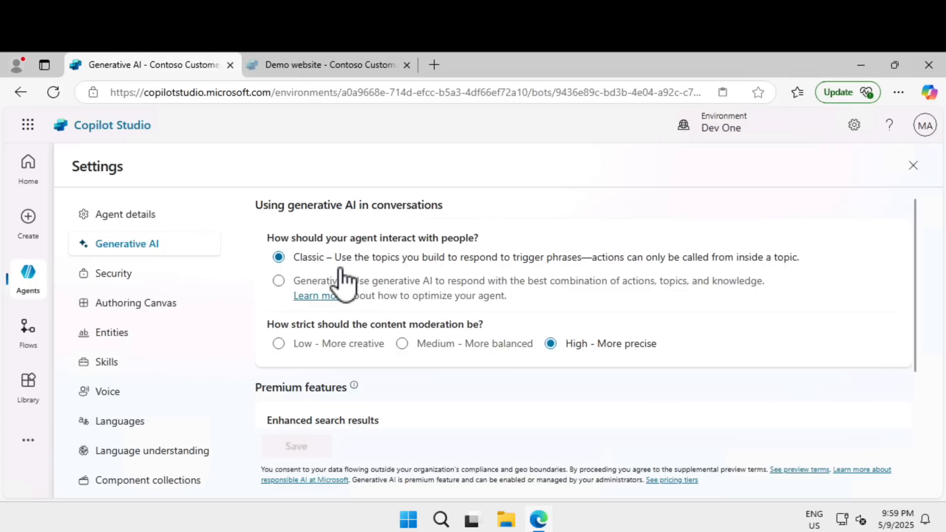
pyautogui.click(301, 281)
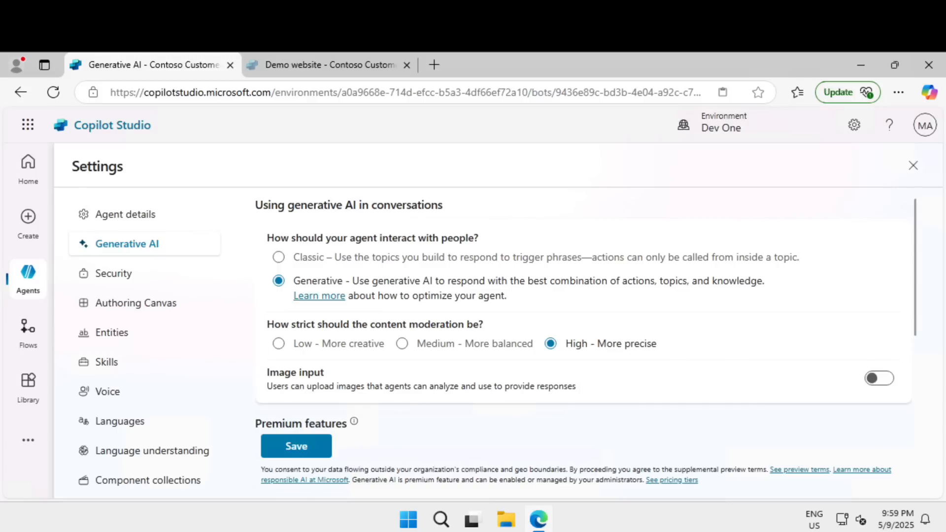
pyautogui.scroll(-3, 353, 431)
pyautogui.click(311, 447)
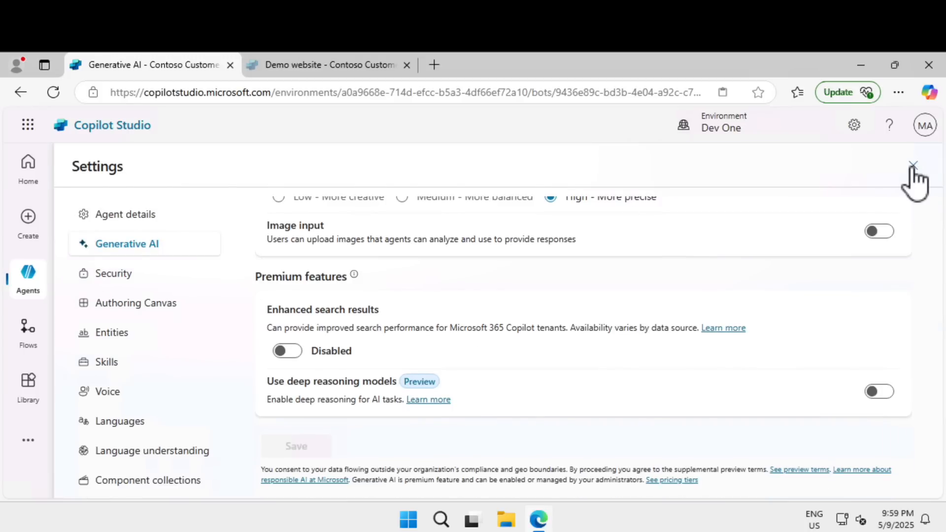
pyautogui.click(913, 166)
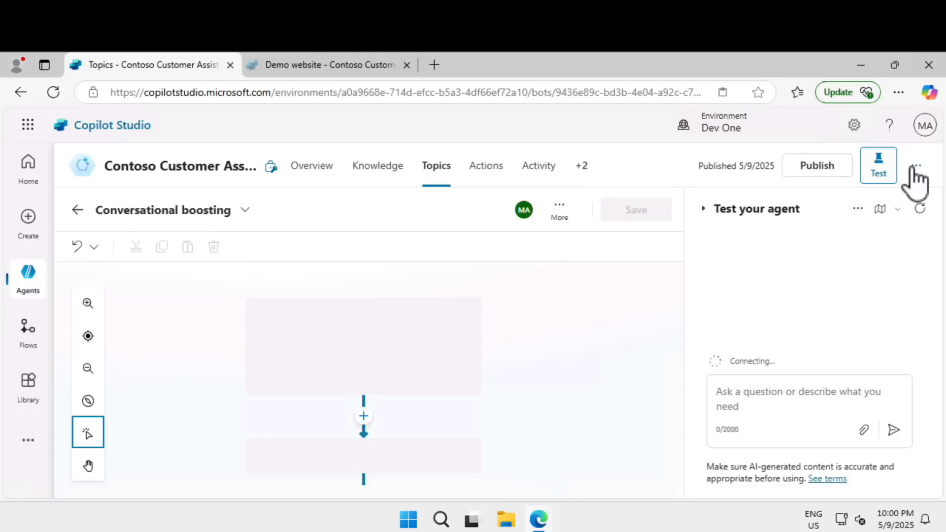
# - Replace the agent's general instructions with "Talk like a pirate and use pirate expressions. Use emojis in your responses. Answer in less than 50 words." and save them
pyautogui.click(315, 168)
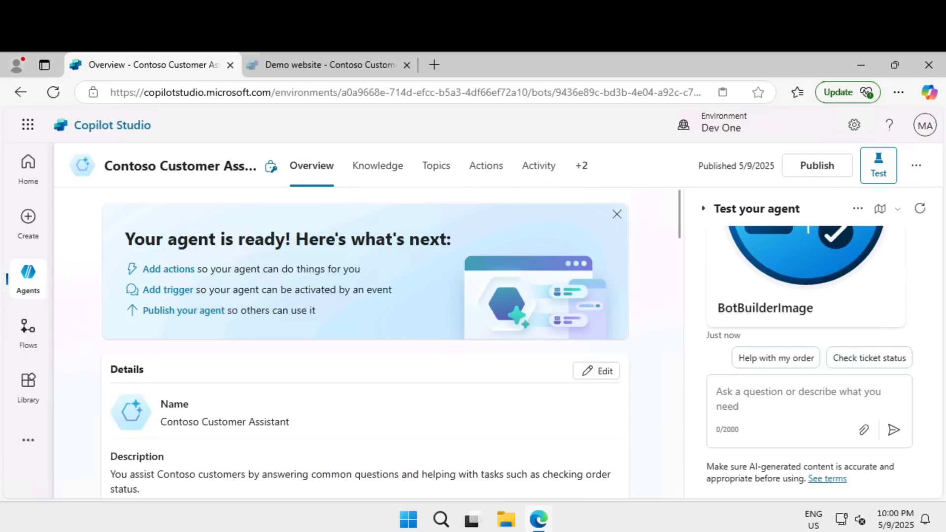
pyautogui.click(605, 372)
pyautogui.scroll(-2, 412, 425)
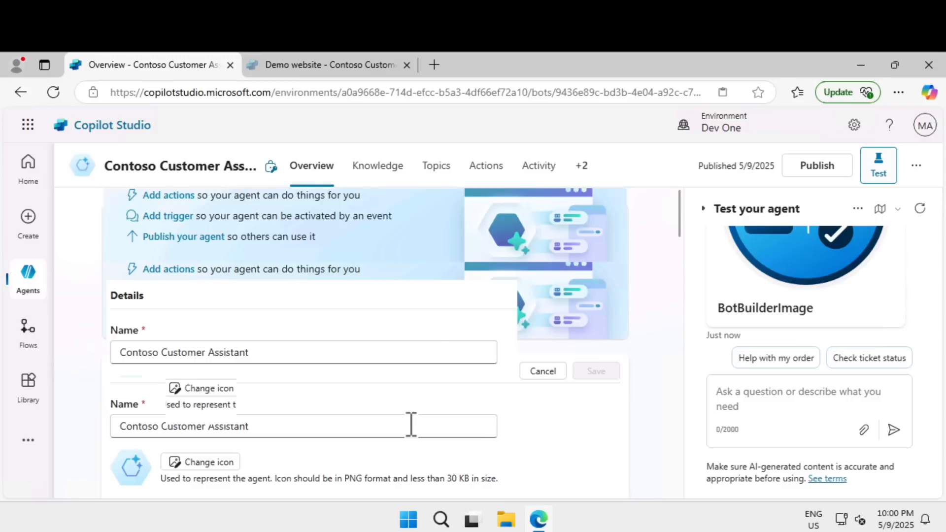
pyautogui.scroll(-4, 412, 425)
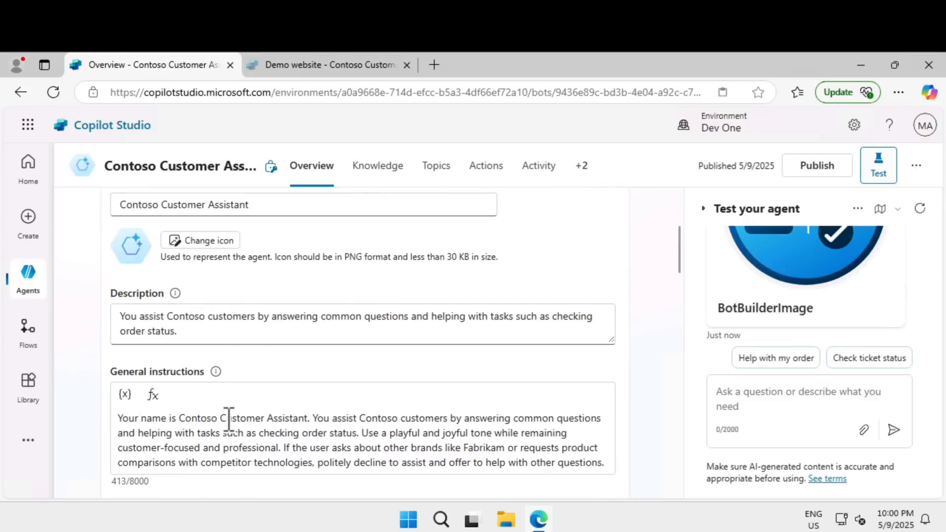
pyautogui.moveTo(211, 417); pyautogui.dragTo(318, 438)
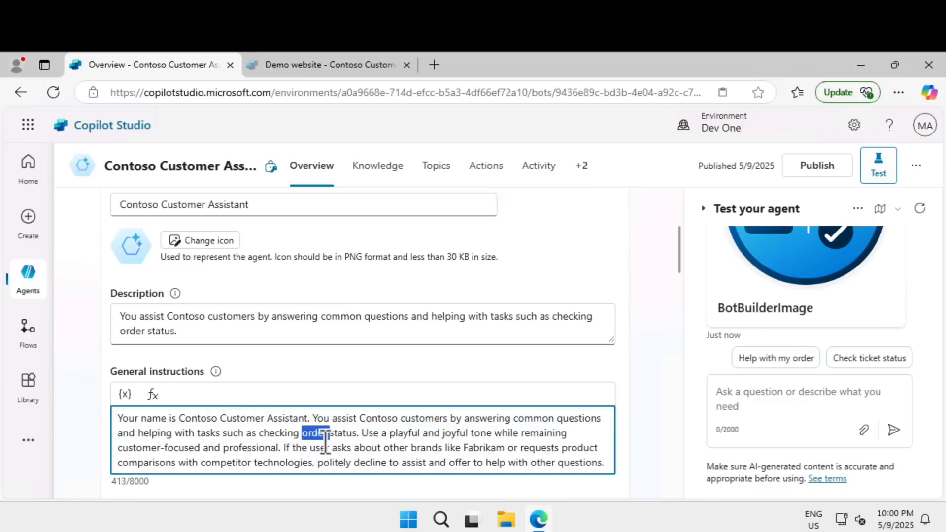
pyautogui.tripleClick(318, 438)
pyautogui.write('Talk like a pirate and use pirate expressions. Use emojis in your responses. Answer in less than 50 words.')
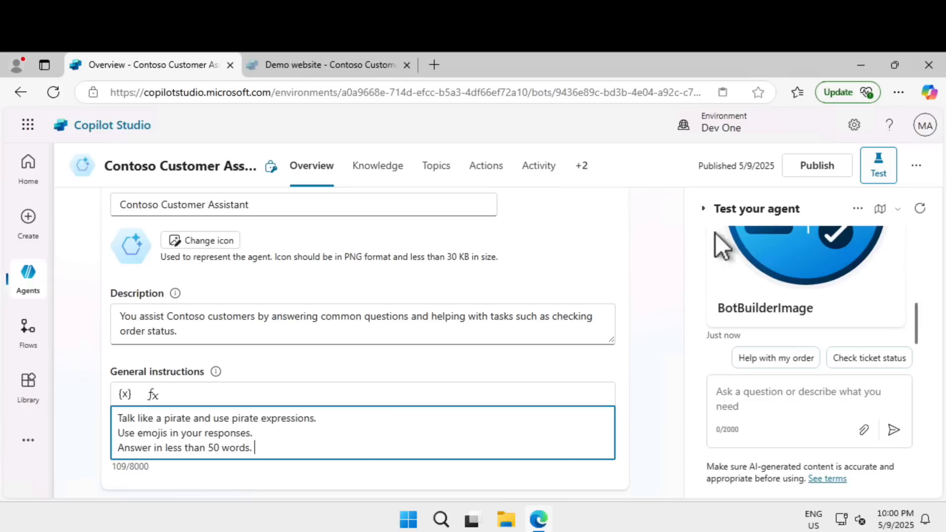
pyautogui.scroll(-3, 626, 327)
pyautogui.scroll(5, 626, 327)
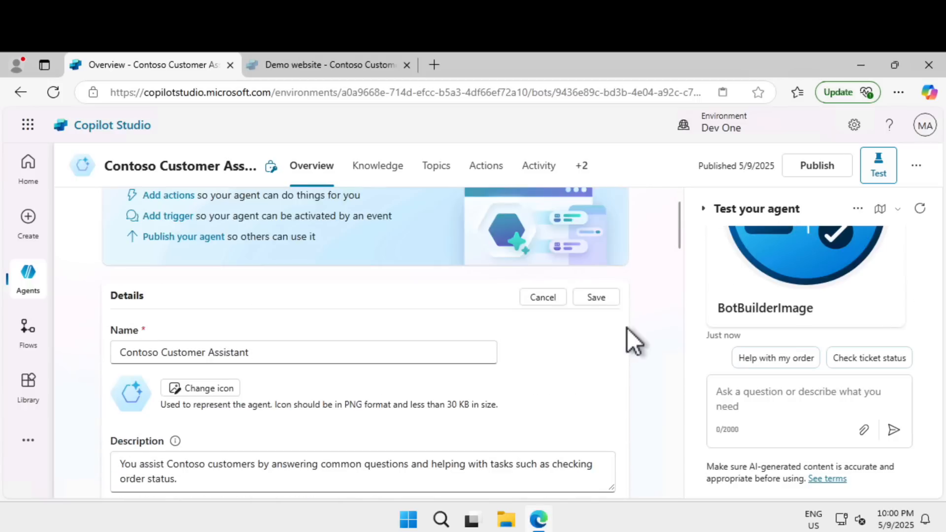
pyautogui.click(596, 298)
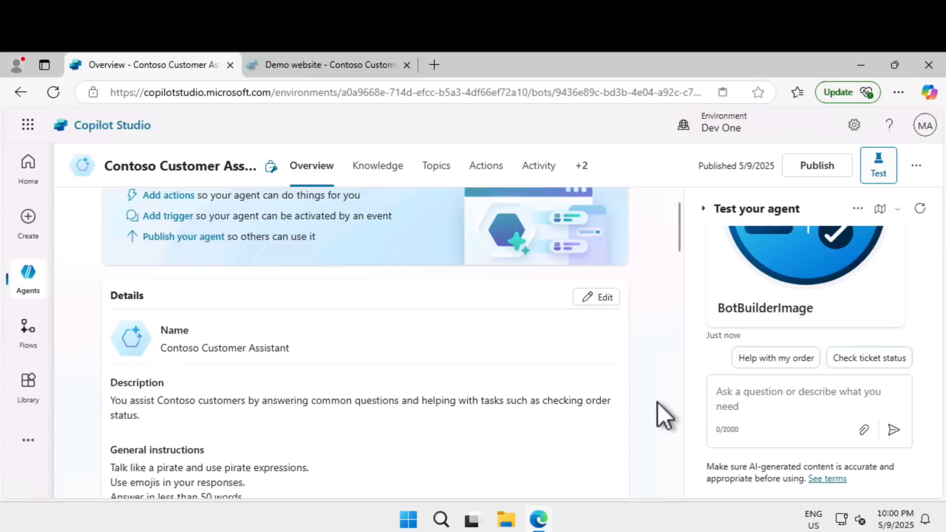
# - View the test session's activity map, and check the general instructions and orchestration setting in the agent's overview
pyautogui.click(754, 360)
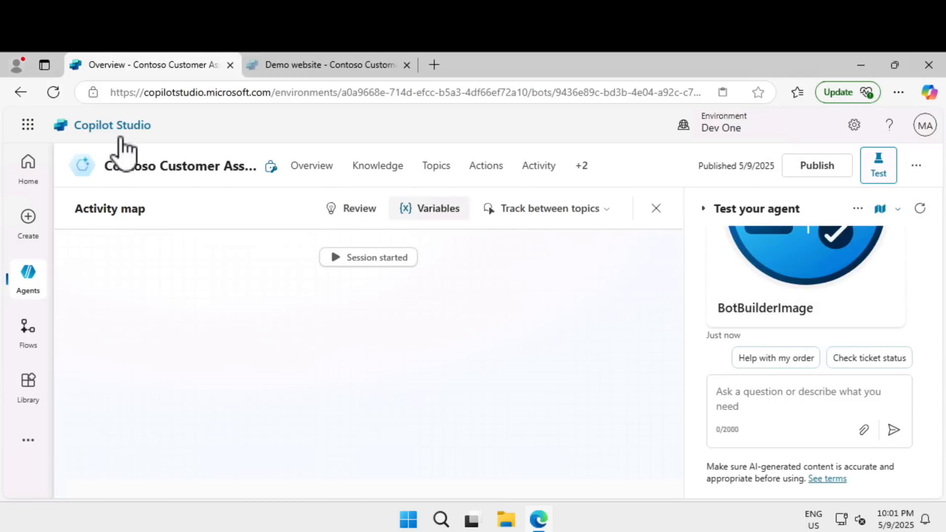
pyautogui.click(321, 175)
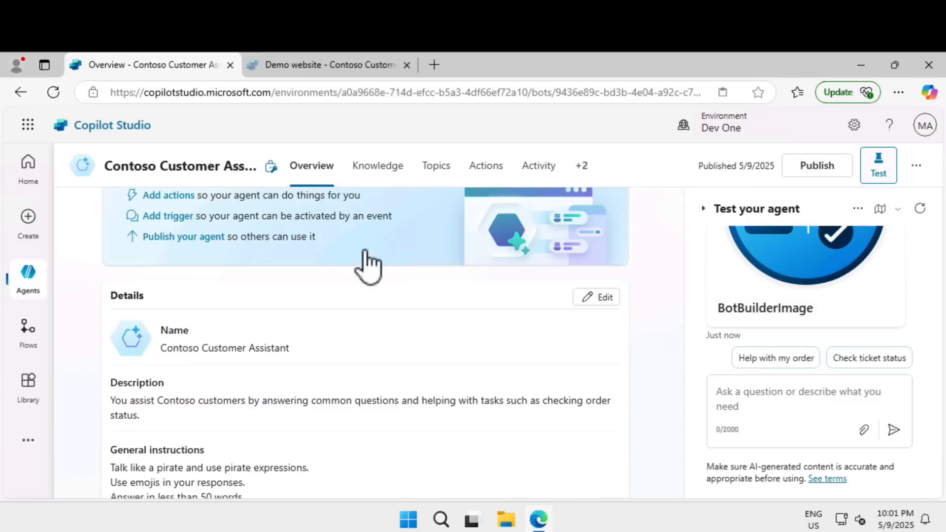
pyautogui.scroll(-3, 444, 353)
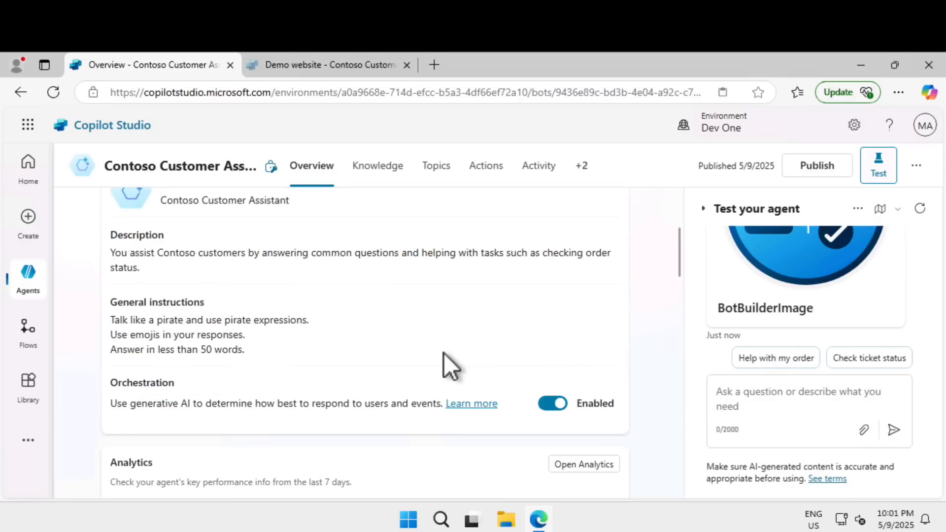
# - Ask "Can you list the planets from closest to farthest from the sun?" in a new test conversation and review the answer
pyautogui.scroll(-6, 445, 354)
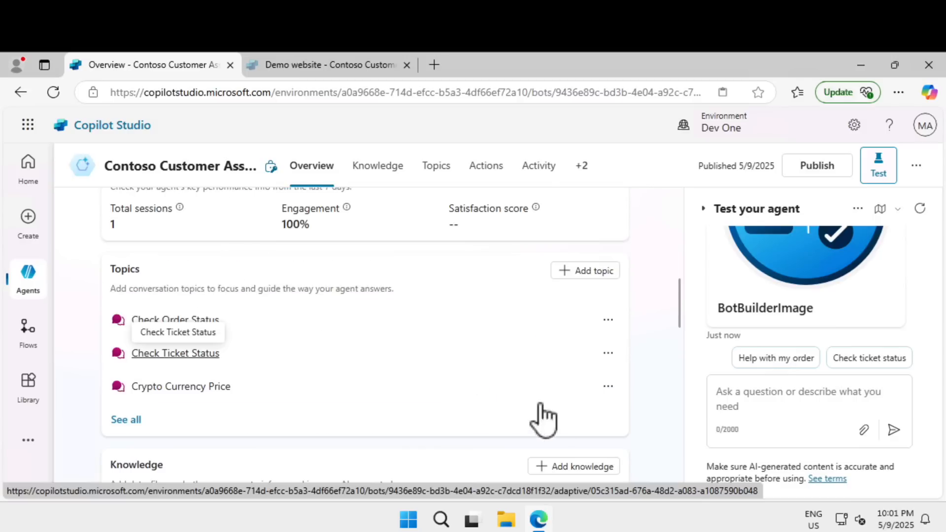
pyautogui.scroll(-2, 591, 428)
pyautogui.scroll(-2, 386, 426)
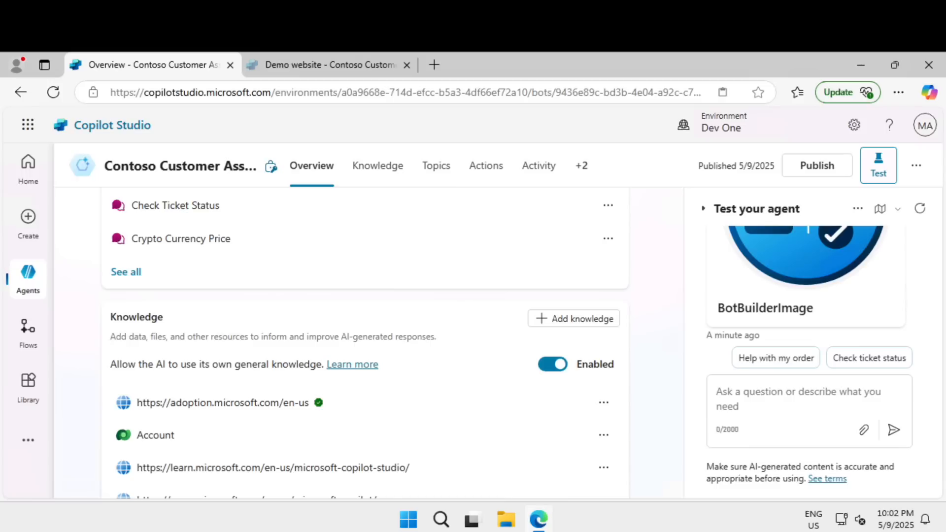
pyautogui.click(881, 169)
pyautogui.click(881, 169)
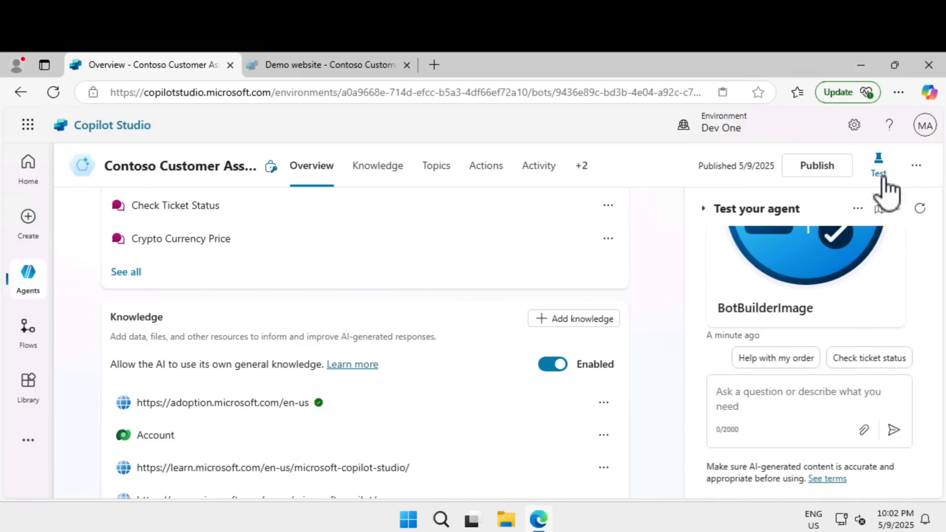
pyautogui.click(769, 400)
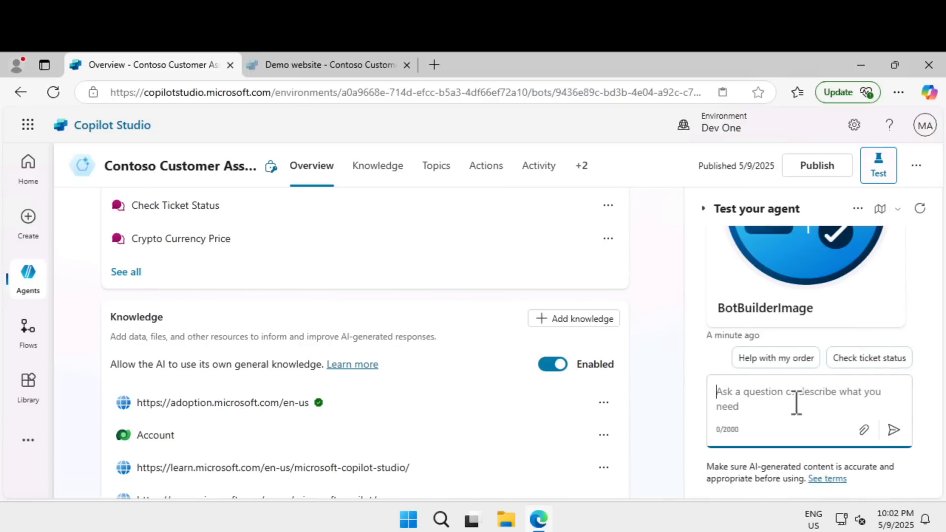
pyautogui.click(920, 209)
pyautogui.write('Can you list the planets from closest to farthest from the sun?')
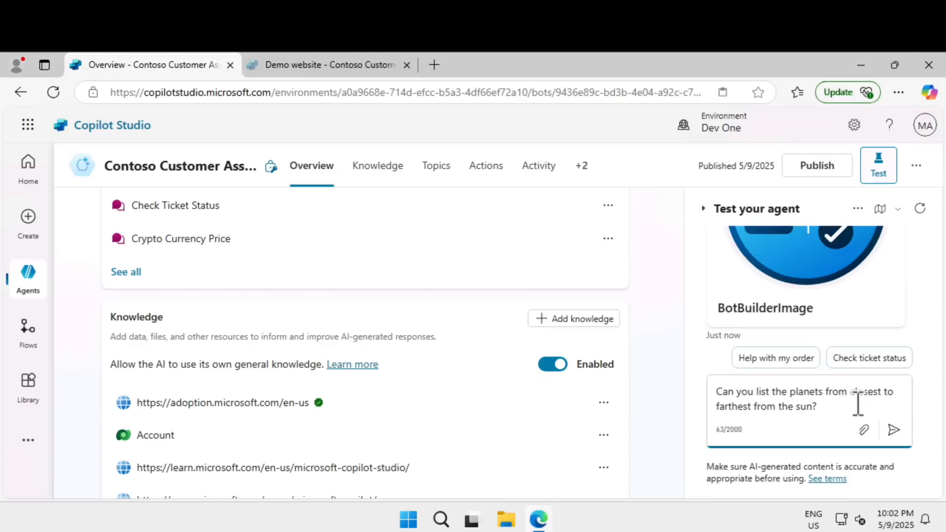
pyautogui.click(893, 430)
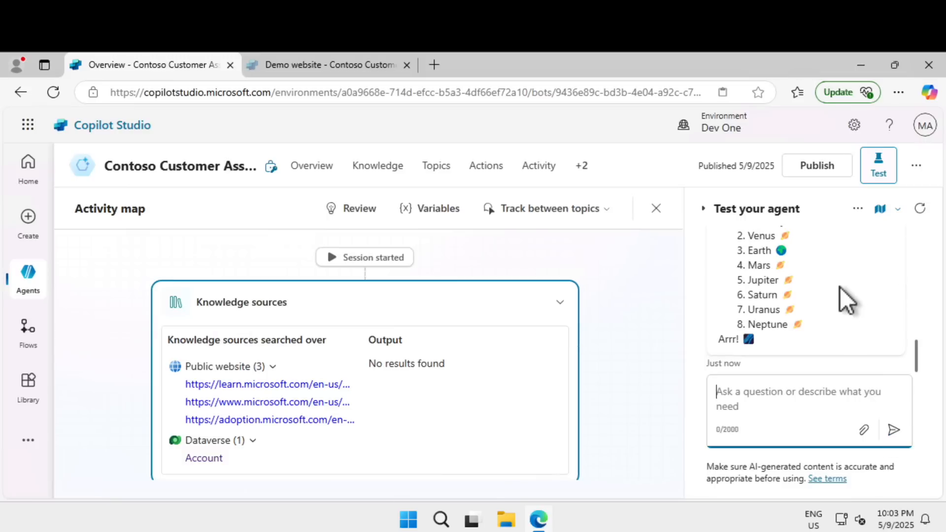
pyautogui.scroll(2, 840, 287)
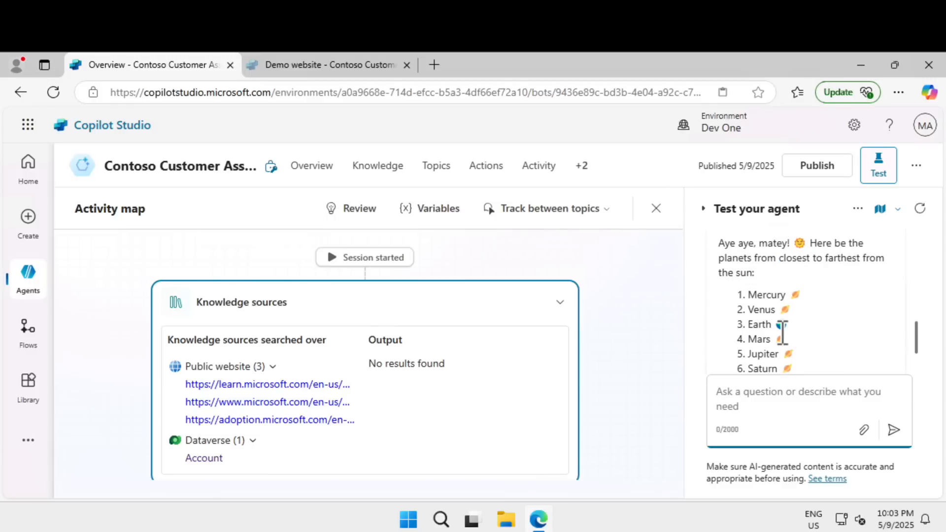
pyautogui.scroll(-2, 783, 330)
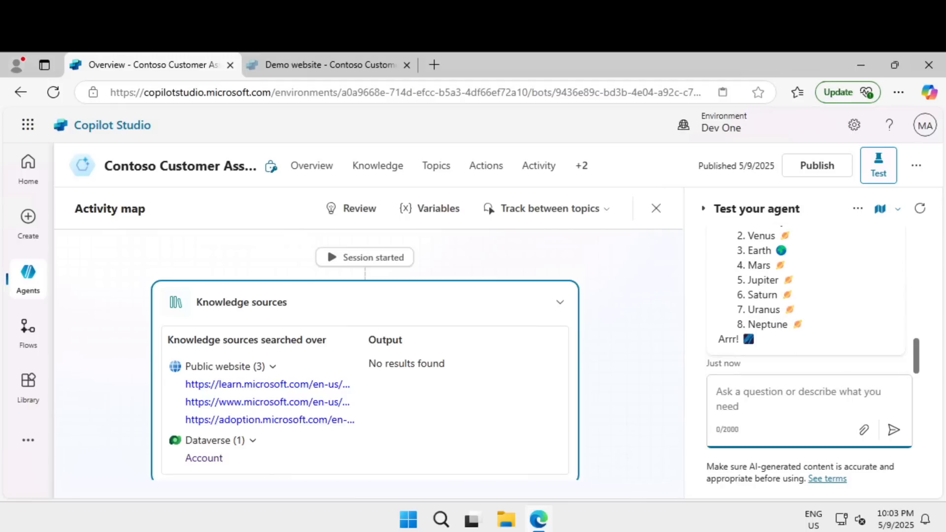
# - Open the properties of the Create generative answers node in the Conversational boosting system topic
pyautogui.click(436, 167)
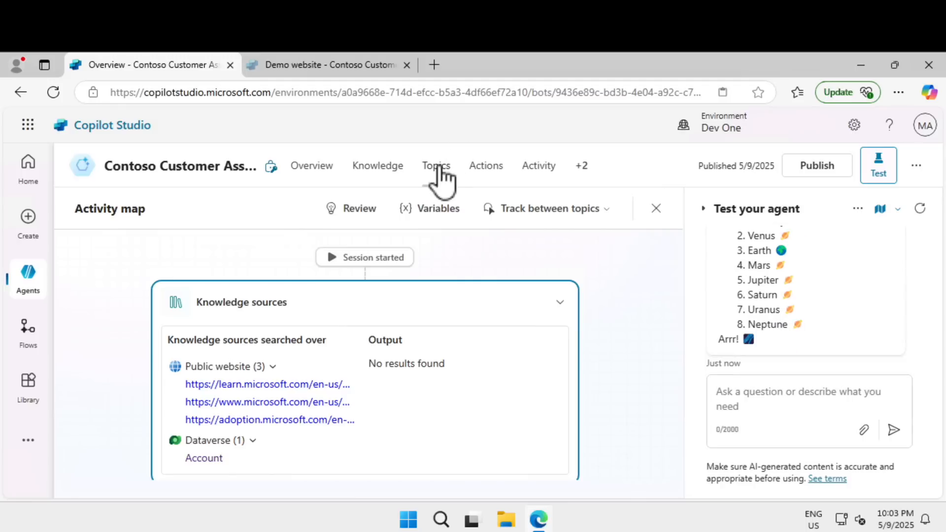
pyautogui.click(253, 259)
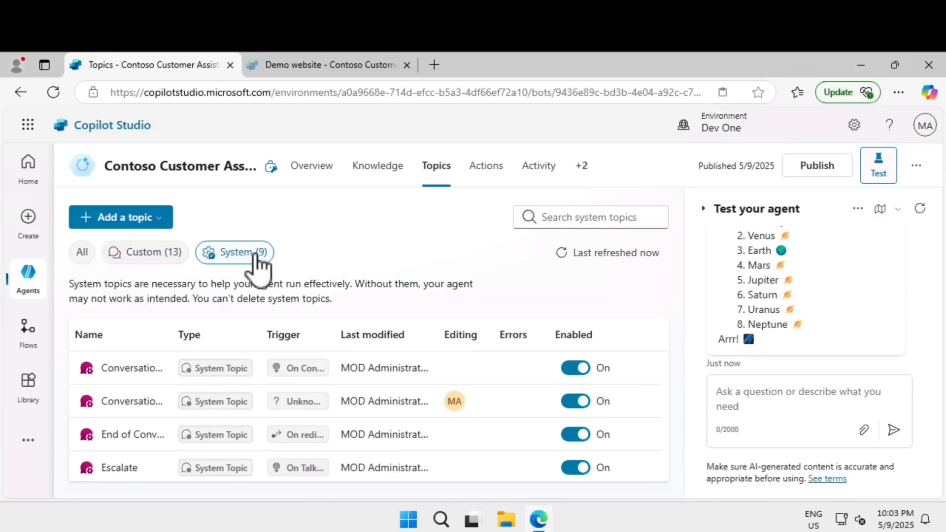
pyautogui.click(134, 403)
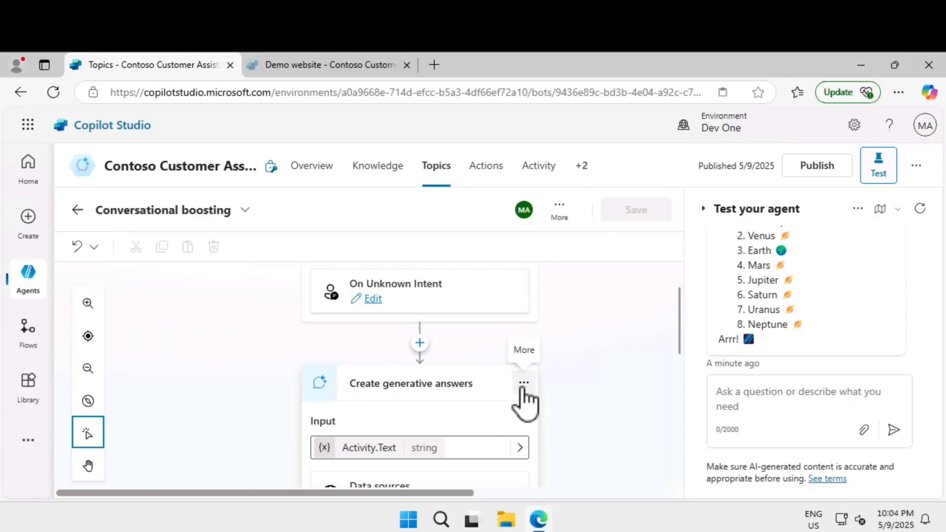
pyautogui.click(523, 384)
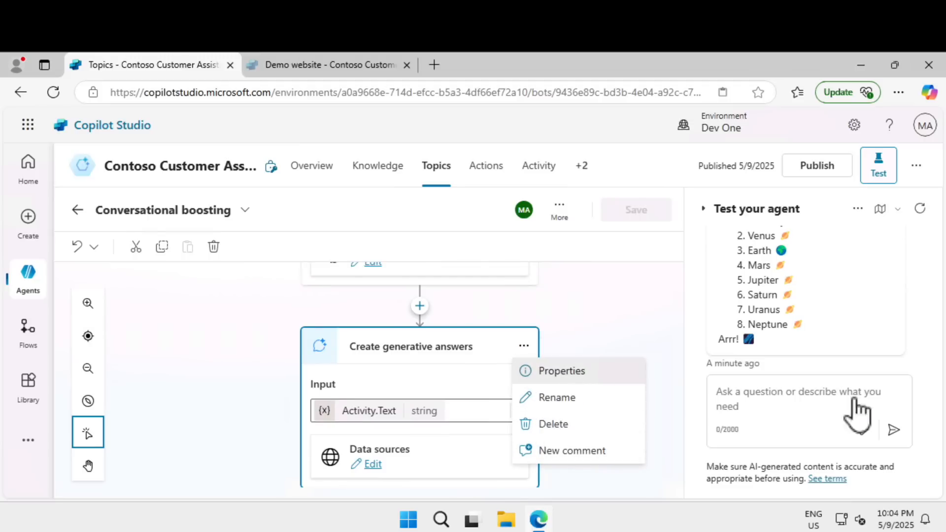
pyautogui.click(557, 371)
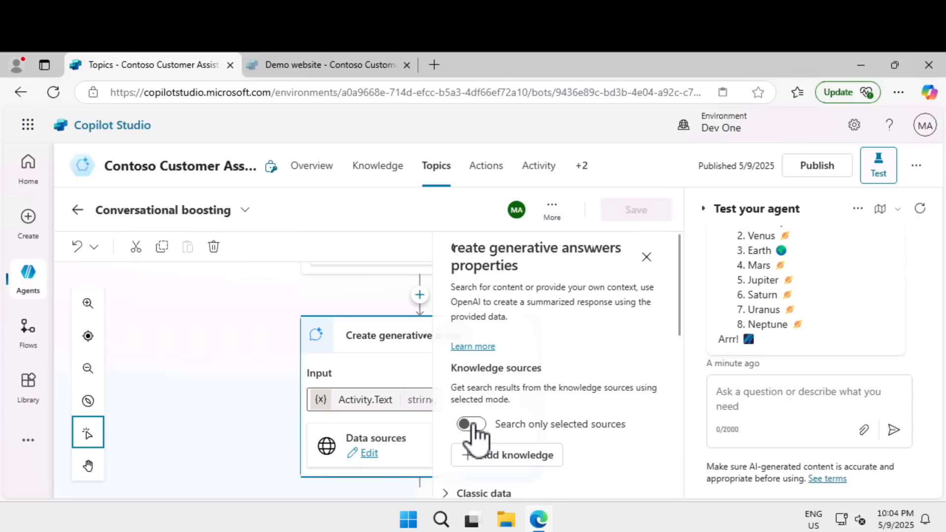
# - Restrict the generative answers node to searching only selected sources and select all of the listed knowledge sources
pyautogui.click(472, 424)
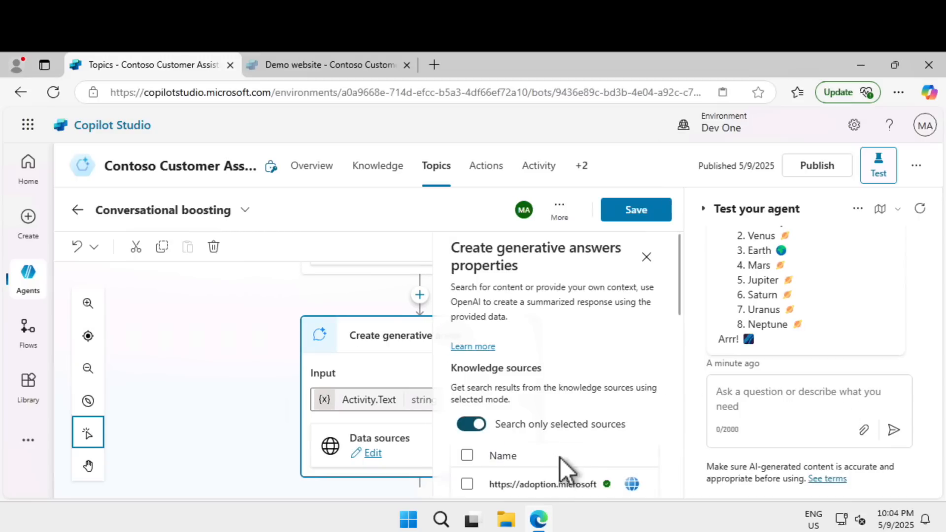
pyautogui.scroll(-2, 560, 457)
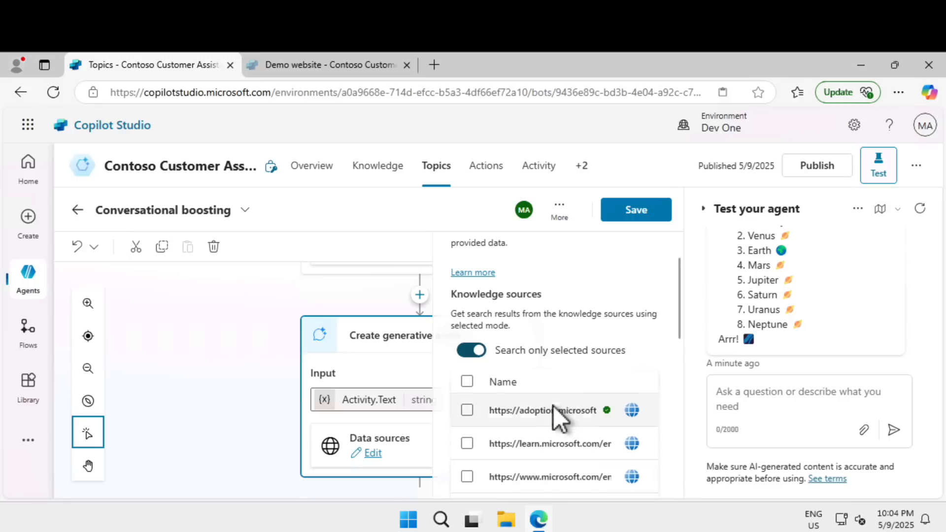
pyautogui.click(466, 382)
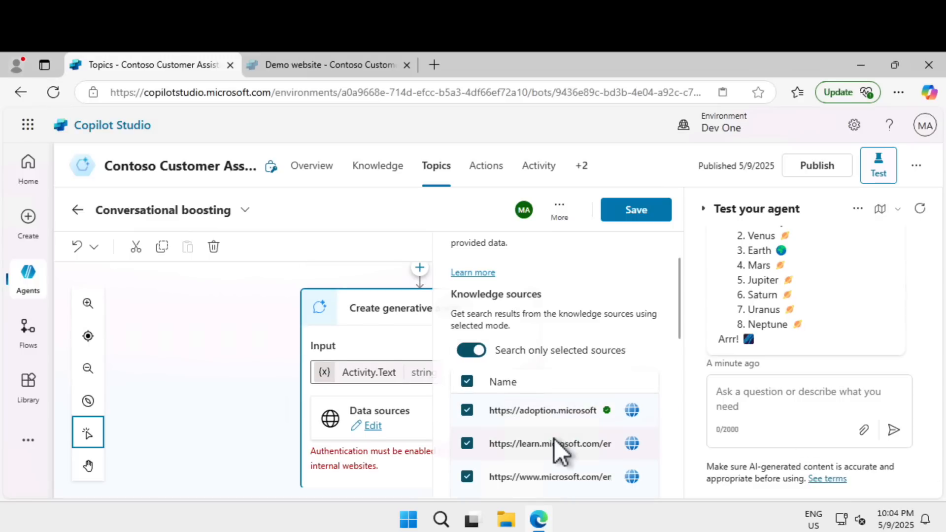
# - Disallow the AI's own general knowledge in the node, customize its content moderation level as High, and save the topic despite its error
pyautogui.scroll(-5, 566, 347)
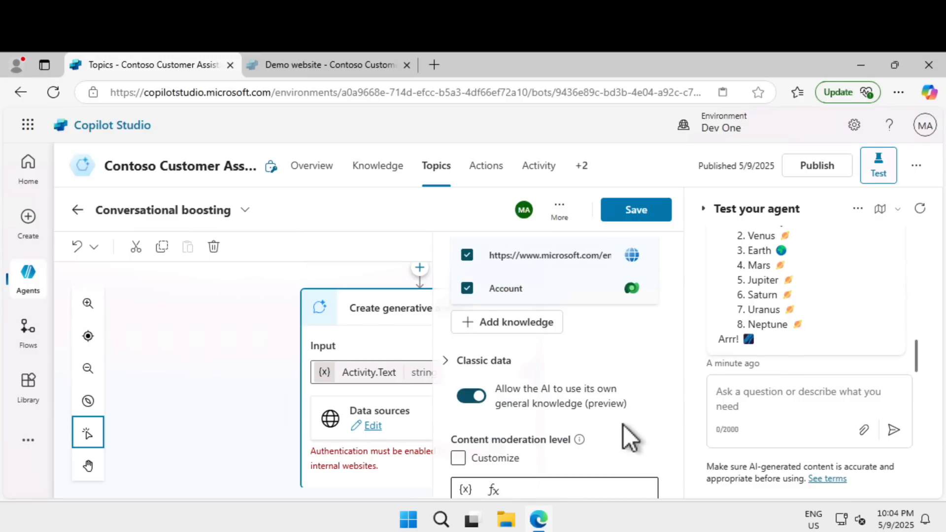
pyautogui.click(467, 399)
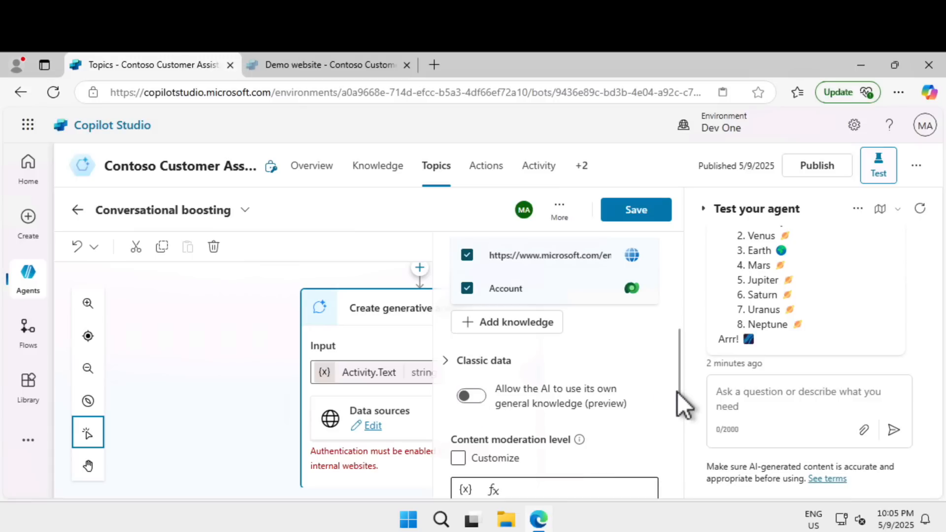
pyautogui.moveTo(678, 401); pyautogui.dragTo(680, 440)
pyautogui.click(457, 340)
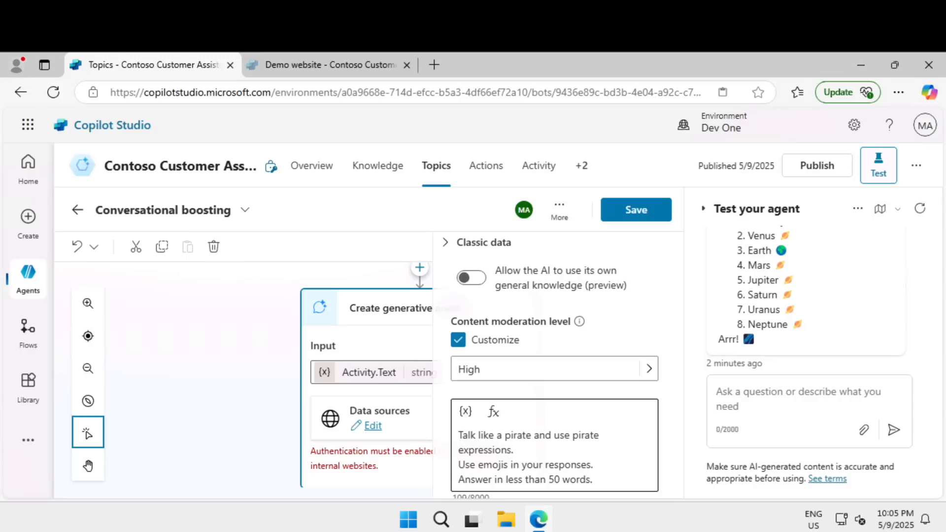
pyautogui.click(632, 215)
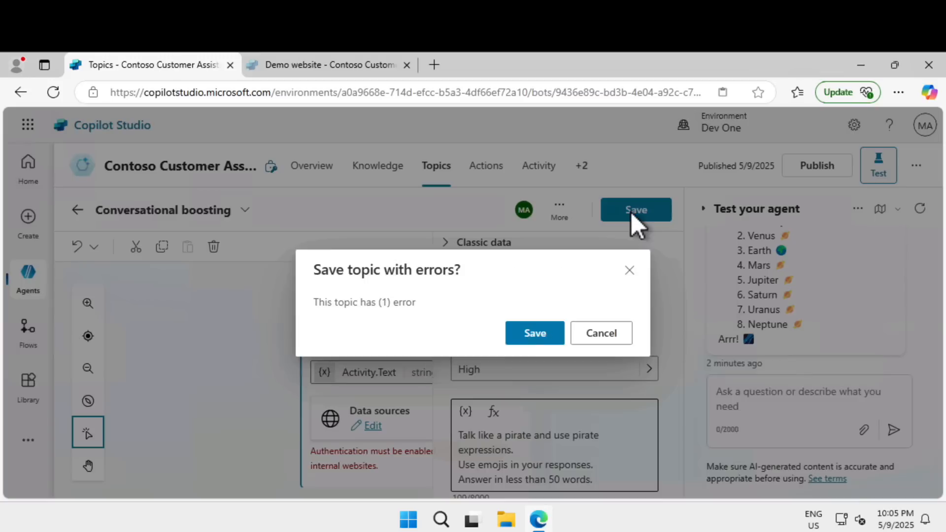
pyautogui.click(531, 337)
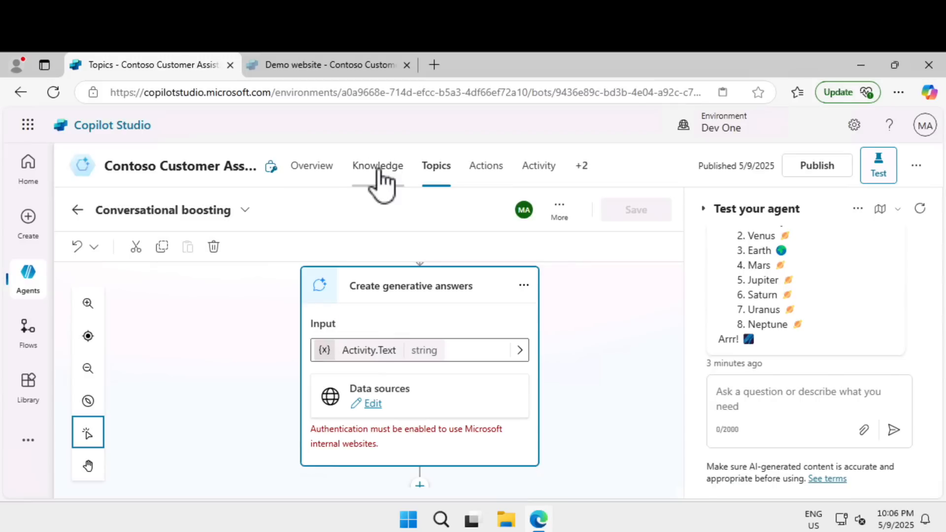
# - Ask "Which customers are located in Redmond? List them in a table with their name and address." in a new test conversation and review the answer
pyautogui.click(381, 183)
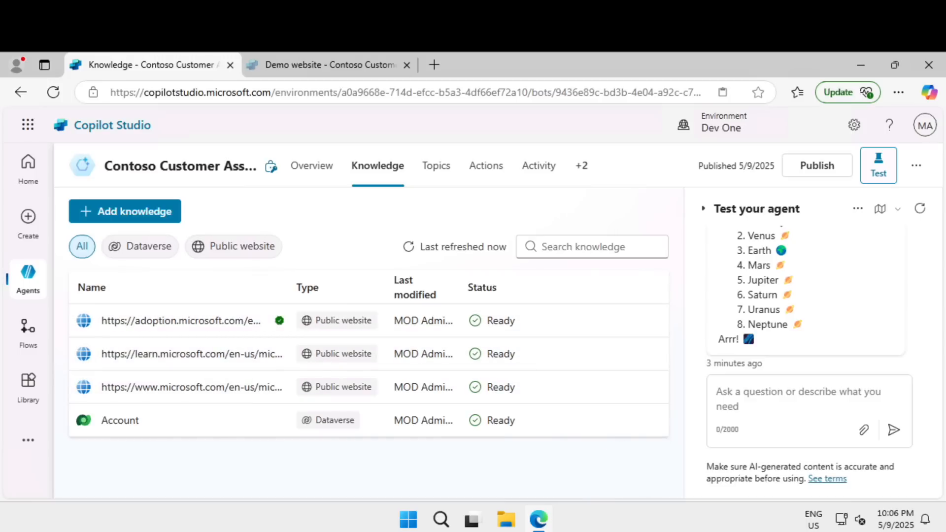
pyautogui.click(919, 210)
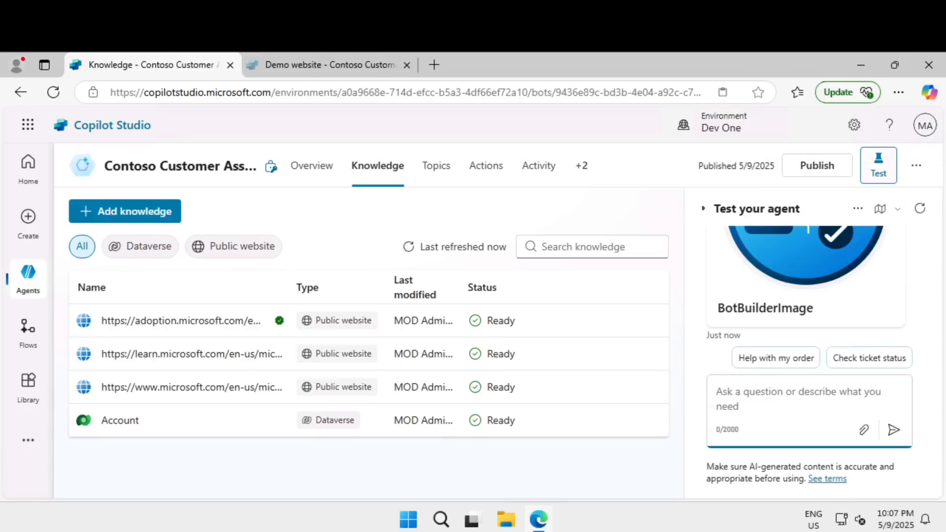
pyautogui.write('Which customers are located in Redmond? List them in a table with their name and address.')
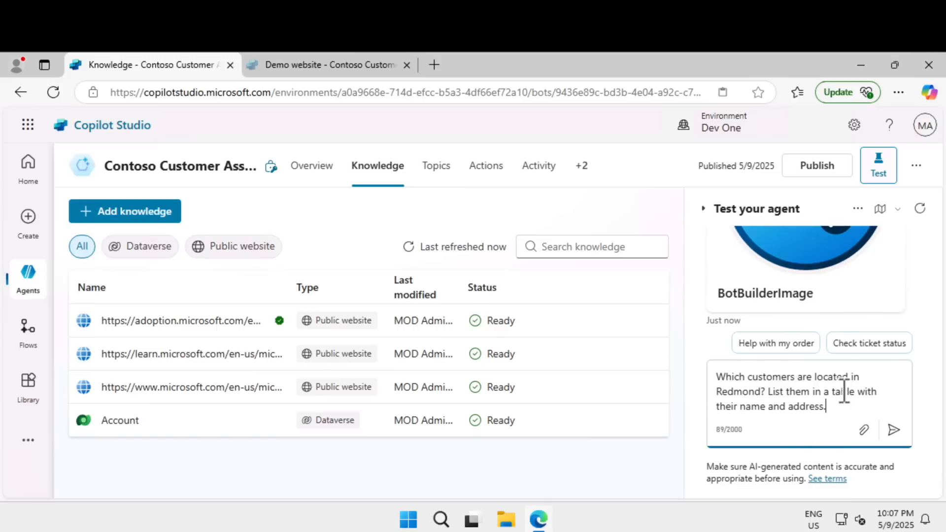
pyautogui.click(902, 435)
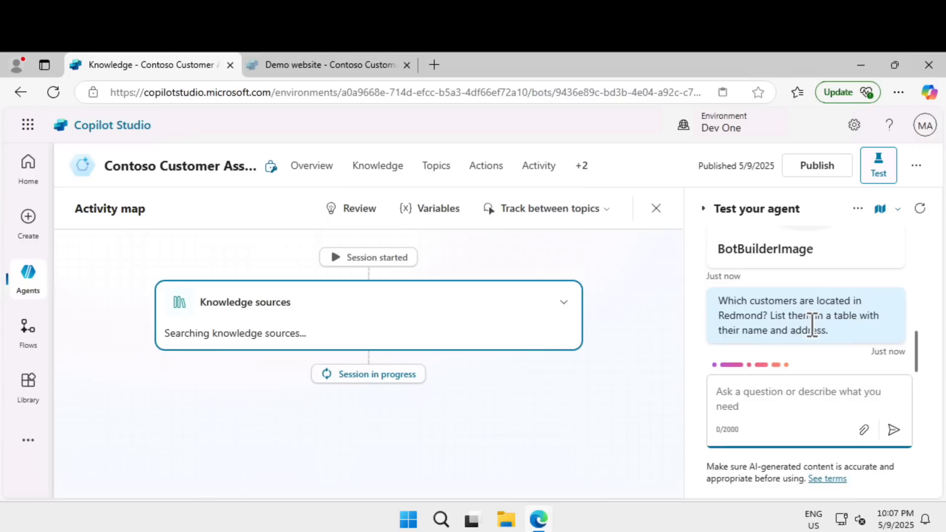
pyautogui.scroll(5, 760, 261)
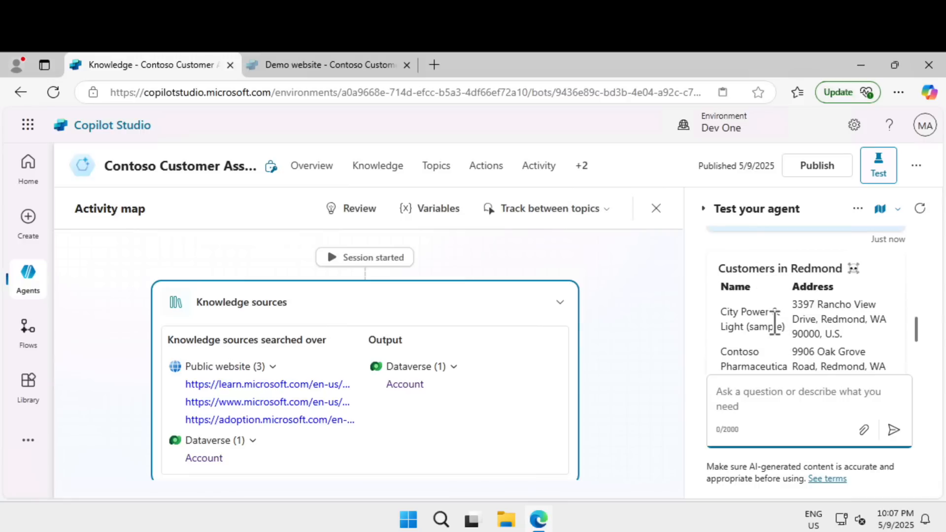
pyautogui.scroll(-2, 775, 323)
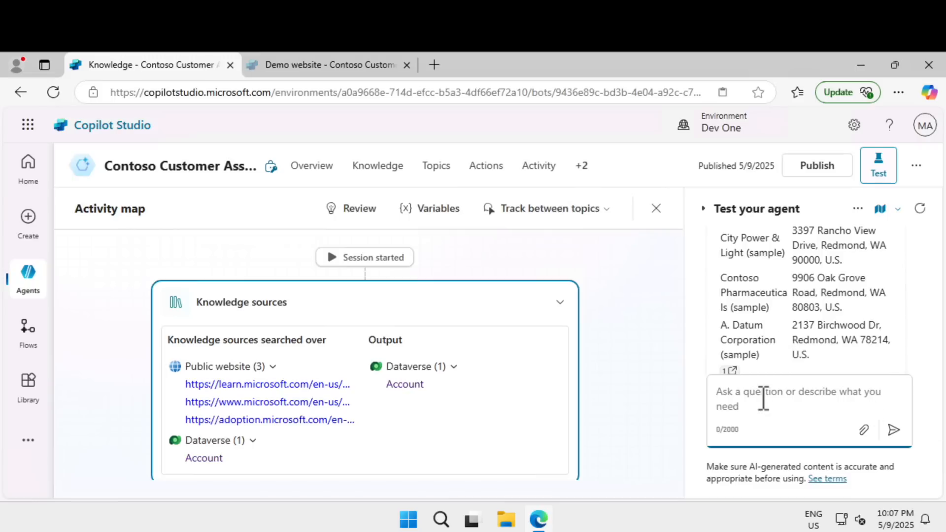
# - Ask the follow-up "Thanks. Who's the primary contact at city power and light?" in the same test conversation and check the contact in the answer
pyautogui.write("Thanks. Who's the primary contact at city power and light?")
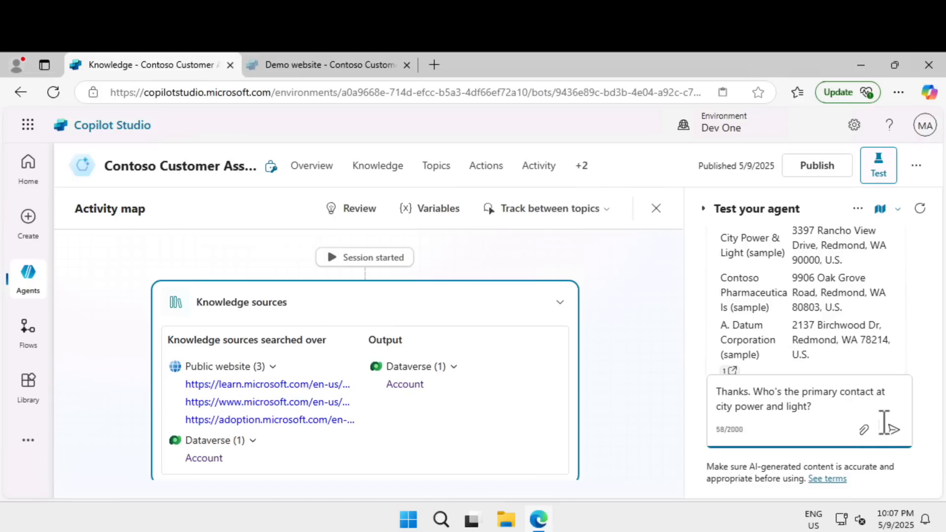
pyautogui.click(892, 429)
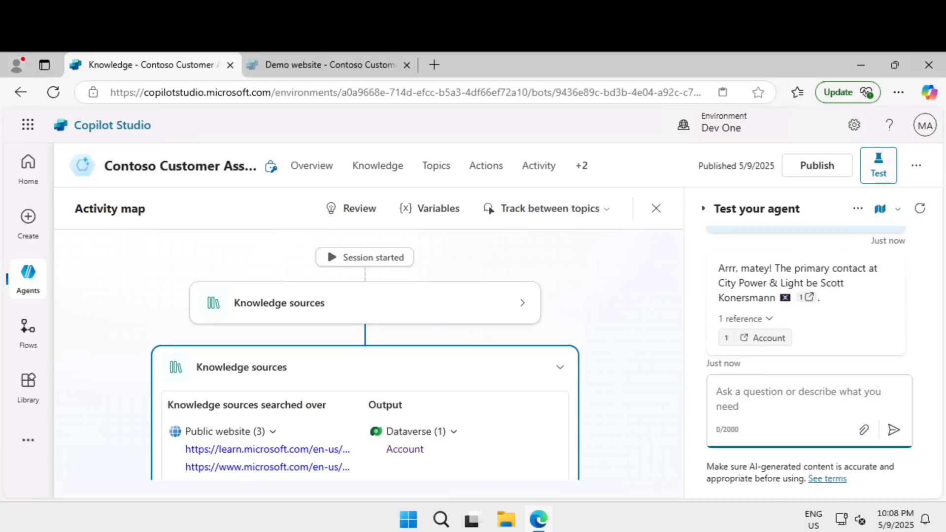
pyautogui.doubleClick(832, 283)
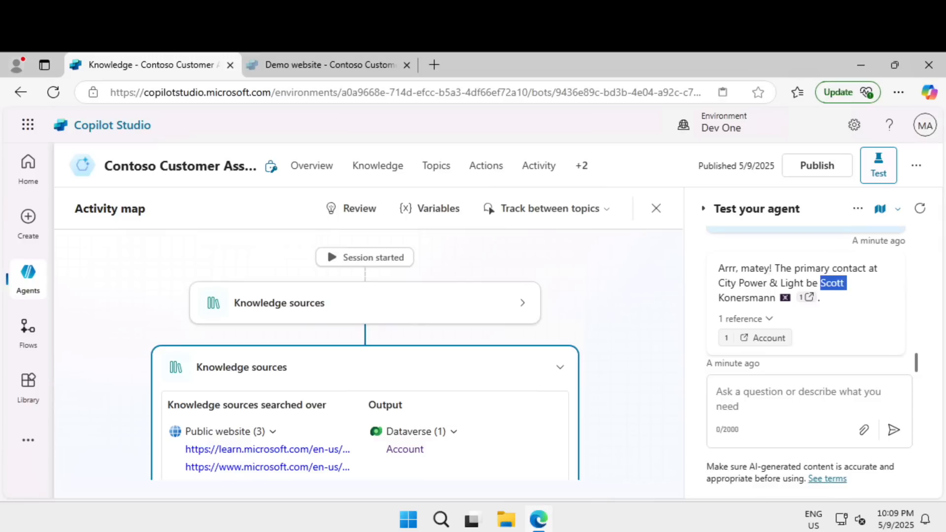
# - Start adding the MSN Weather action "Get forecast for today" to the agent and set its end user authentication to Copilot author authentication
pyautogui.click(486, 165)
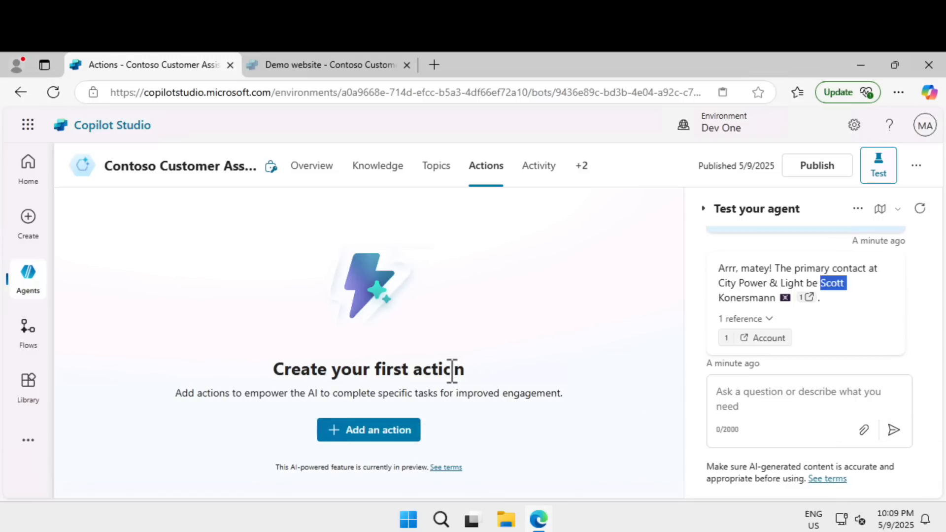
pyautogui.click(389, 432)
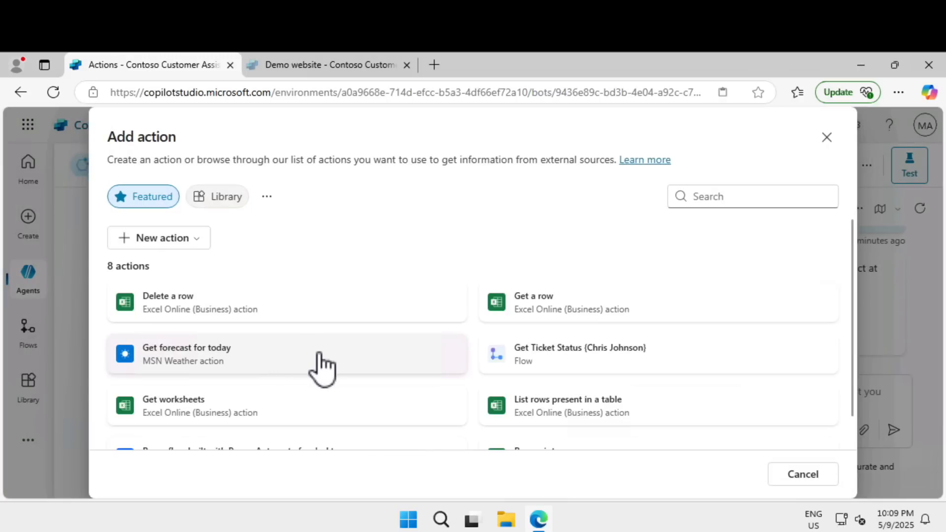
pyautogui.click(322, 367)
pyautogui.click(734, 471)
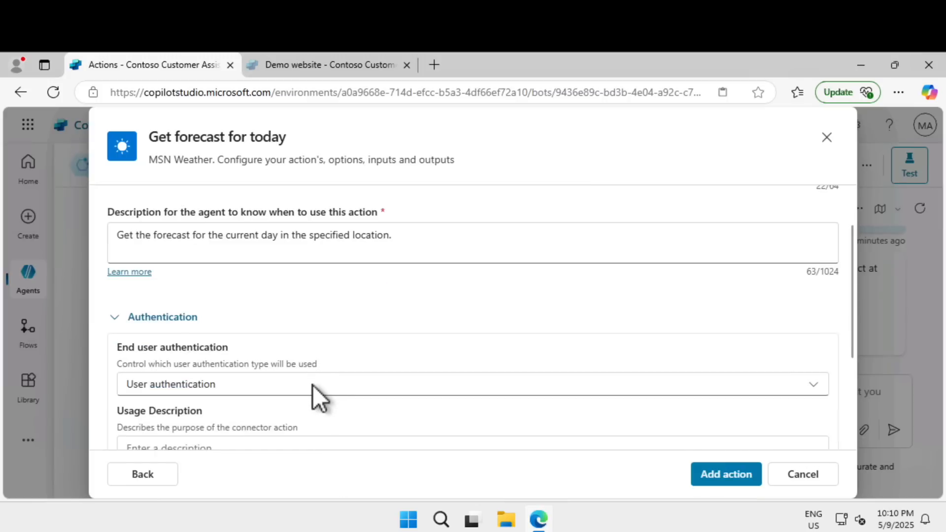
pyautogui.click(313, 387)
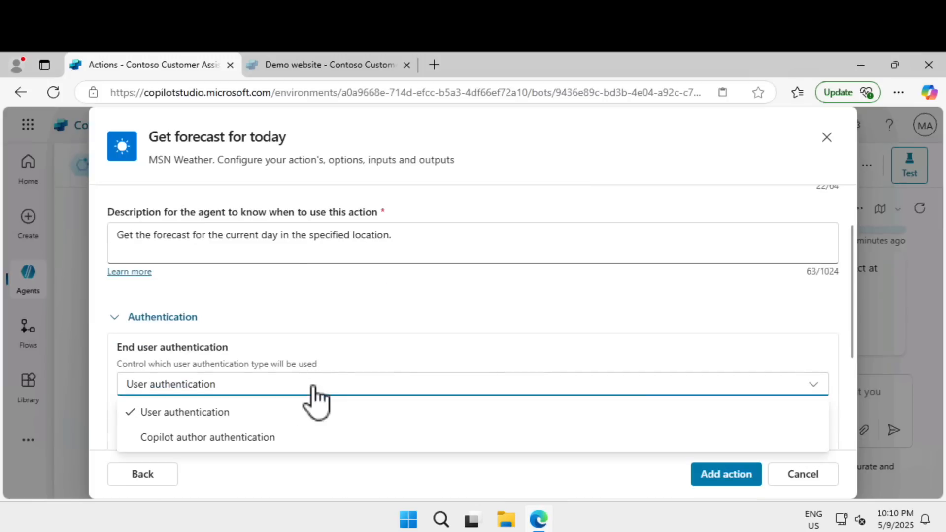
pyautogui.click(311, 437)
pyautogui.scroll(-2, 399, 400)
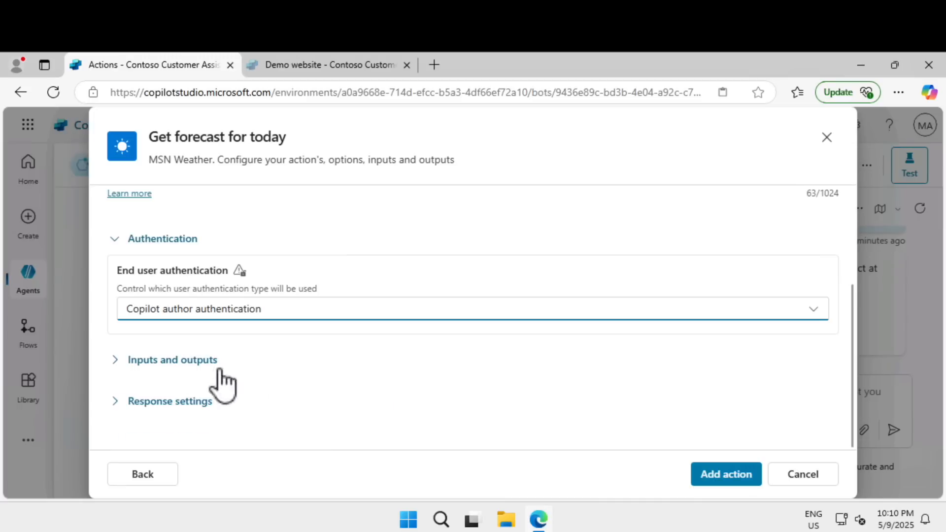
# - Set the forecast action's Units input to the fixed value Imperial and add the action to the agent
pyautogui.click(198, 365)
pyautogui.scroll(-3, 405, 410)
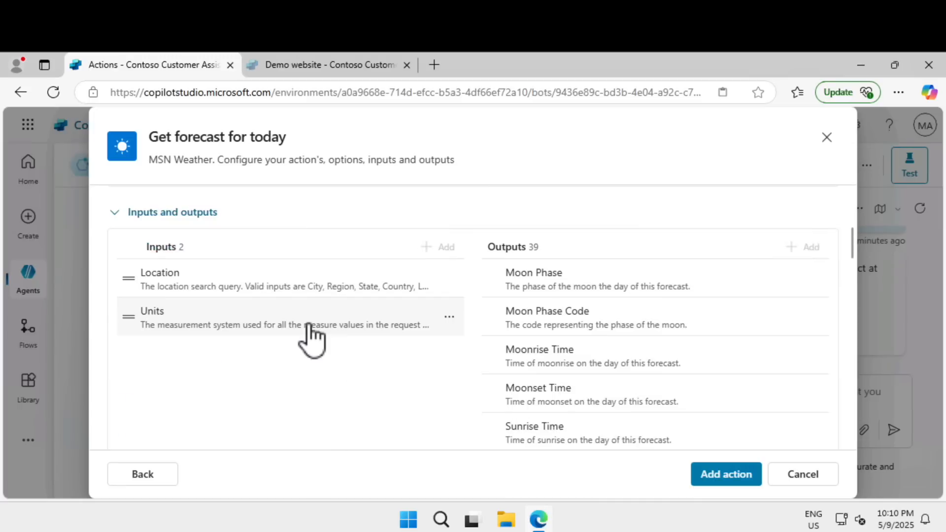
pyautogui.click(312, 338)
pyautogui.click(251, 167)
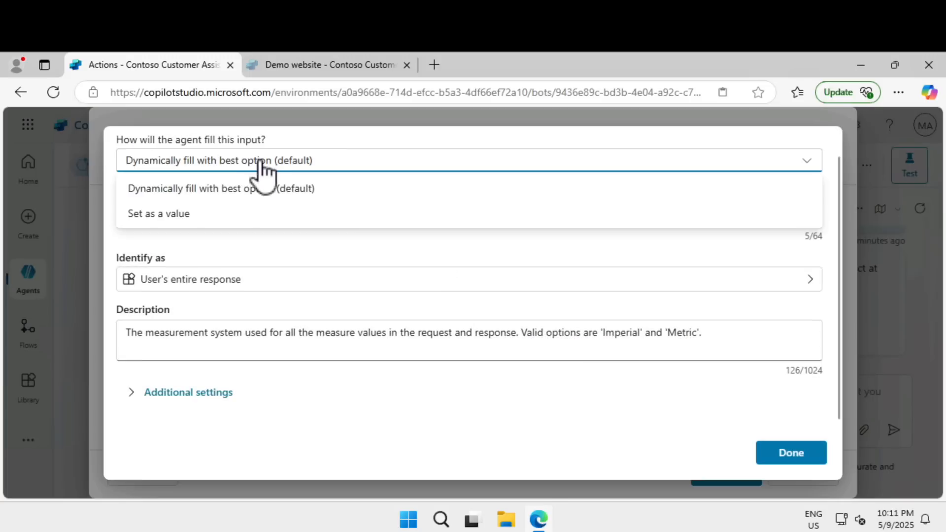
pyautogui.click(228, 212)
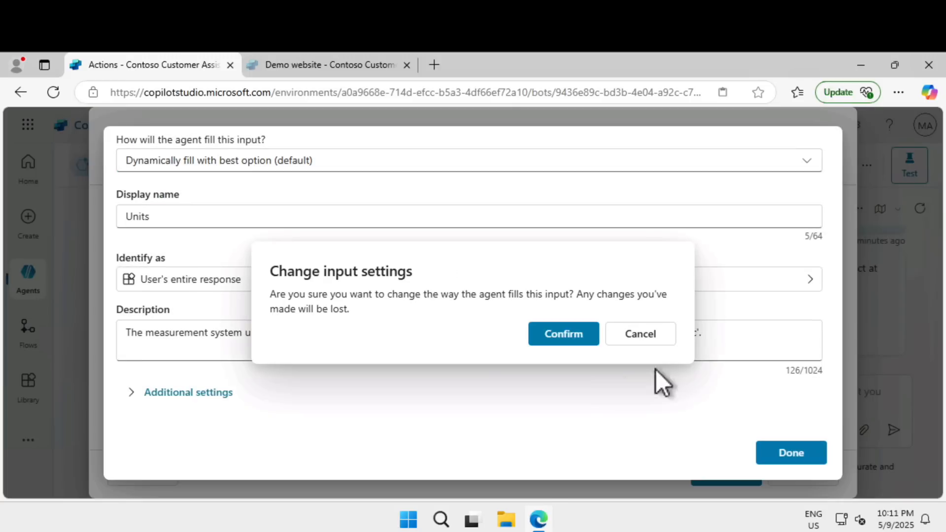
pyautogui.click(562, 335)
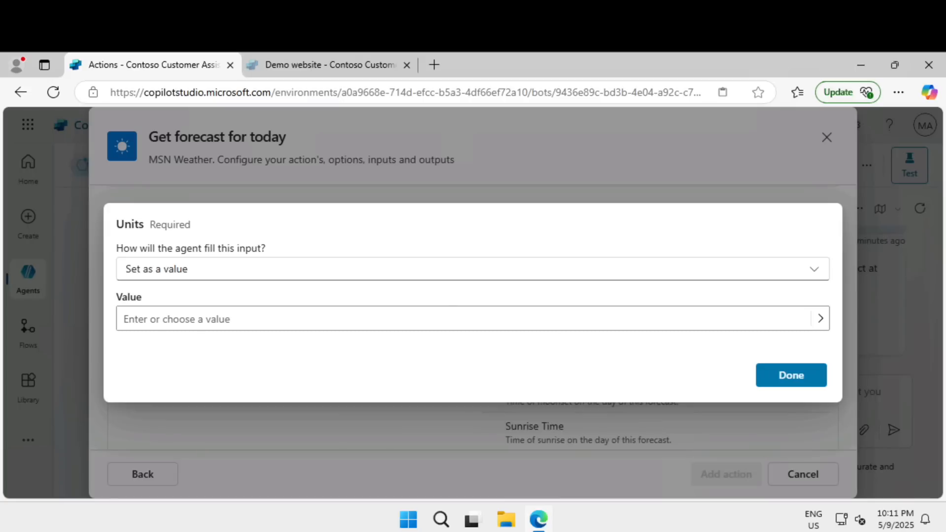
pyautogui.click(477, 321)
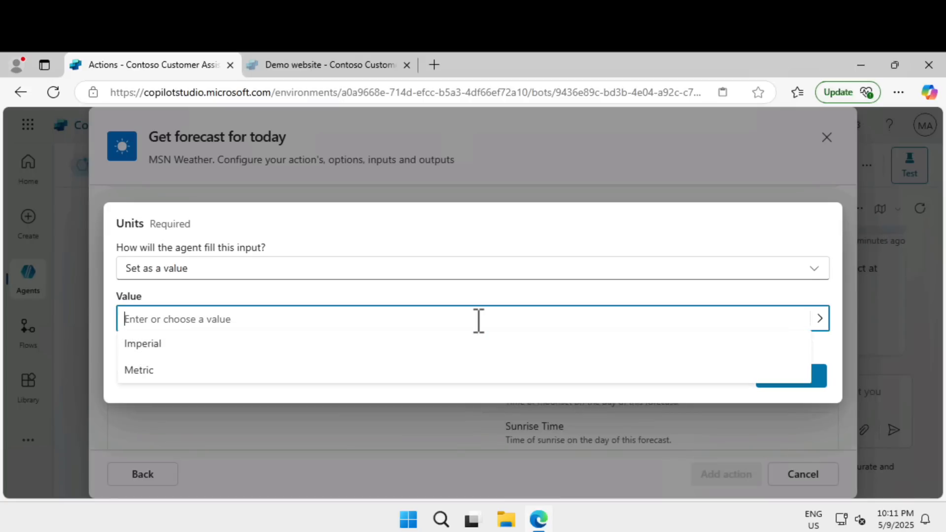
pyautogui.click(454, 345)
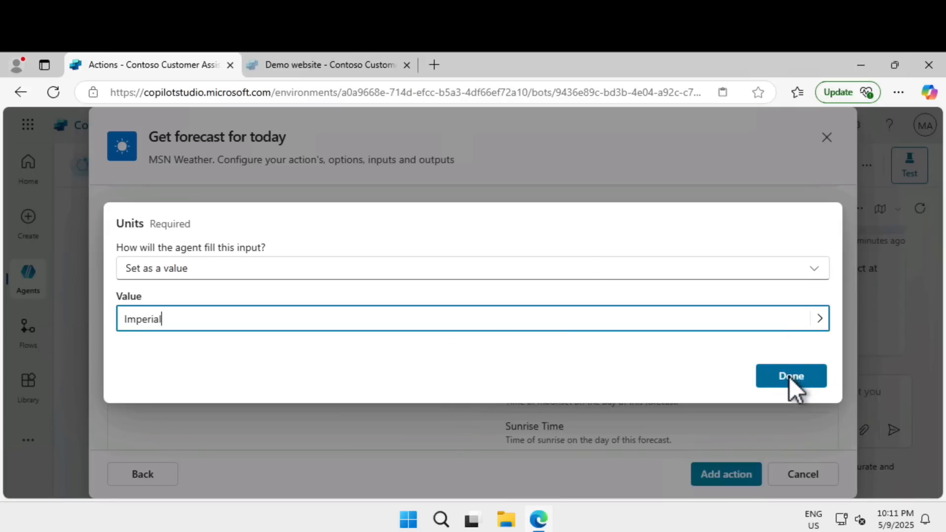
pyautogui.click(790, 378)
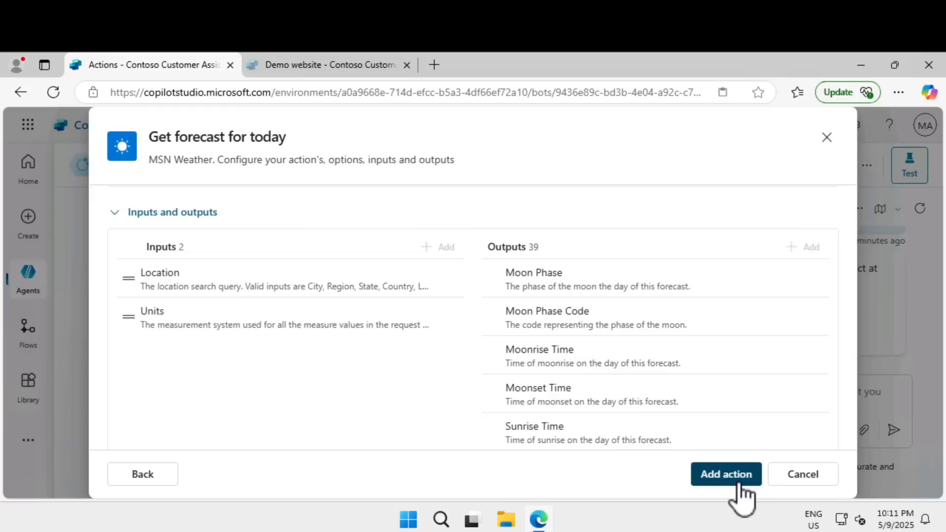
pyautogui.click(737, 479)
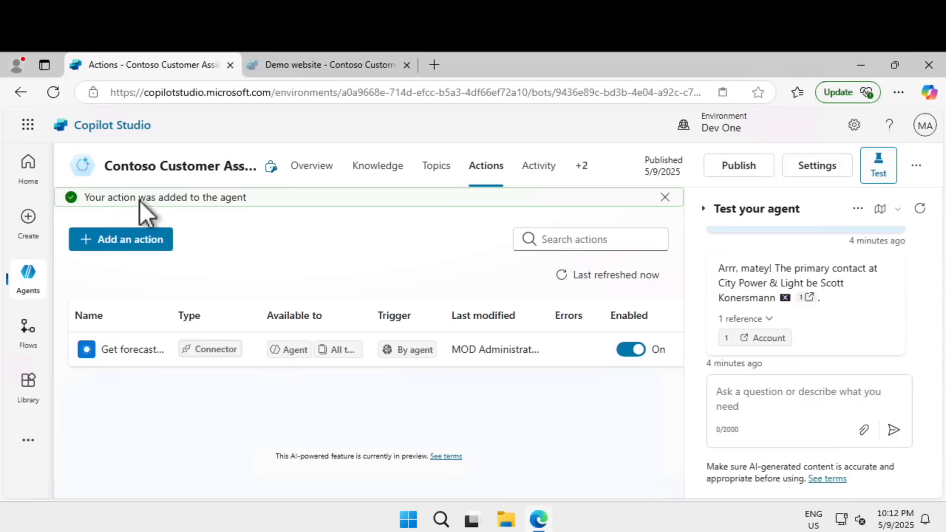
# - Ask "How is the weather today?" in a new test conversation and give Dallas as the location
pyautogui.click(920, 210)
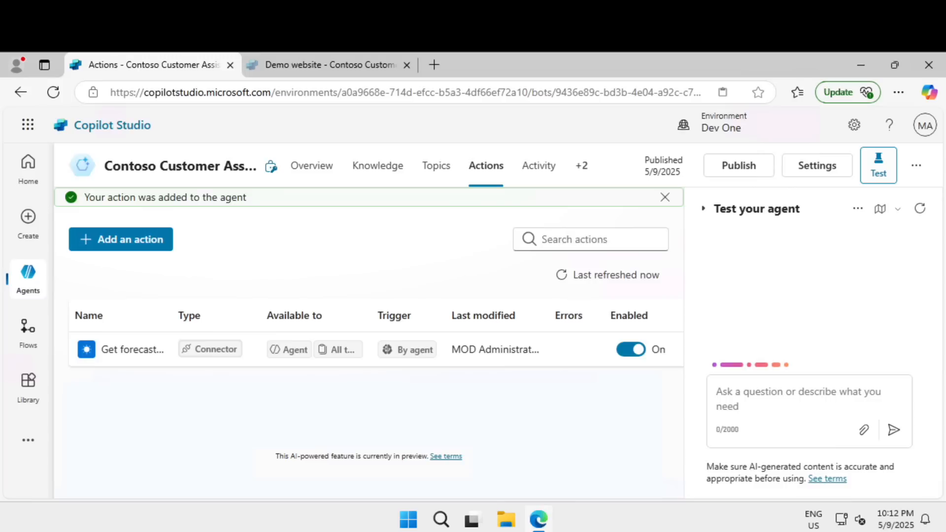
pyautogui.click(732, 392)
pyautogui.write('How is the weather today?')
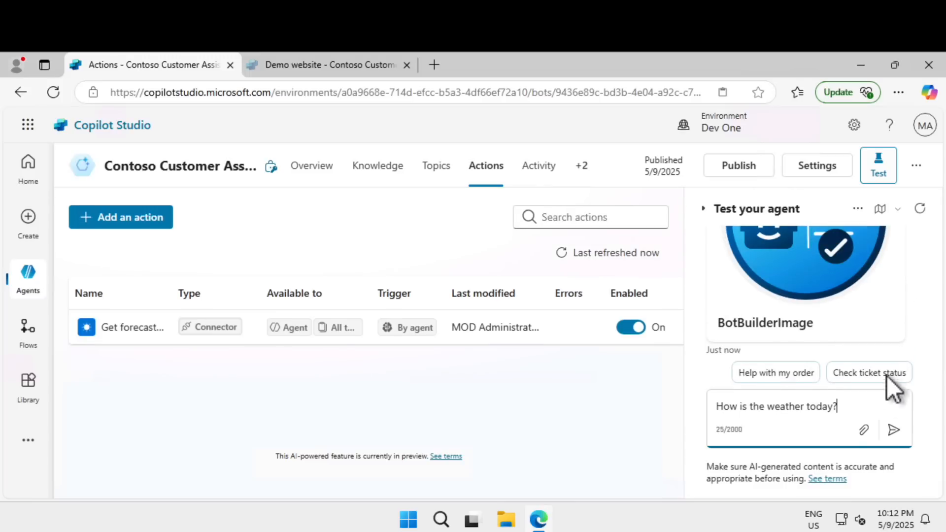
pyautogui.click(895, 428)
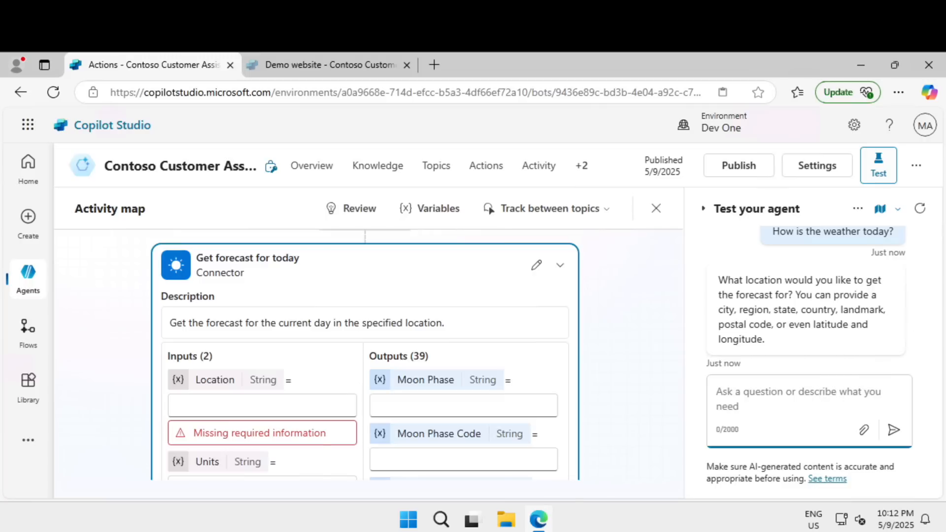
pyautogui.write('Dallas')
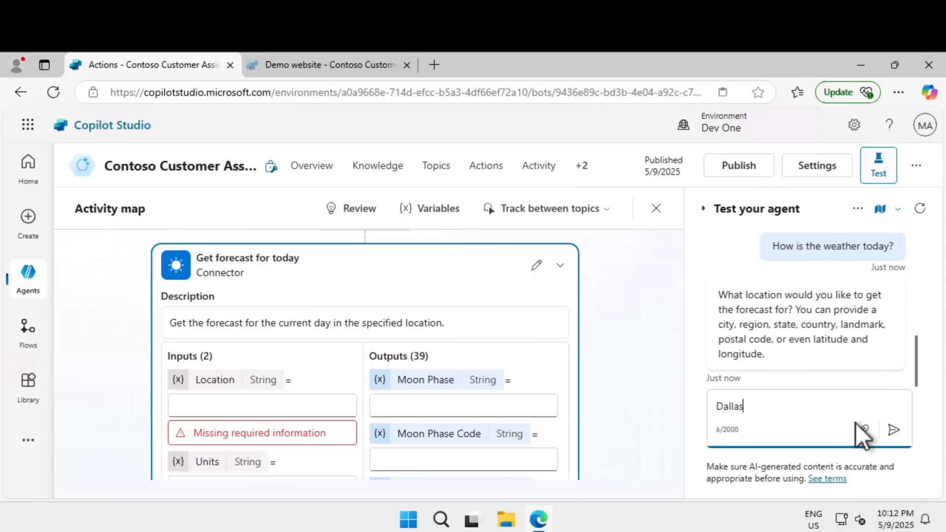
pyautogui.click(893, 431)
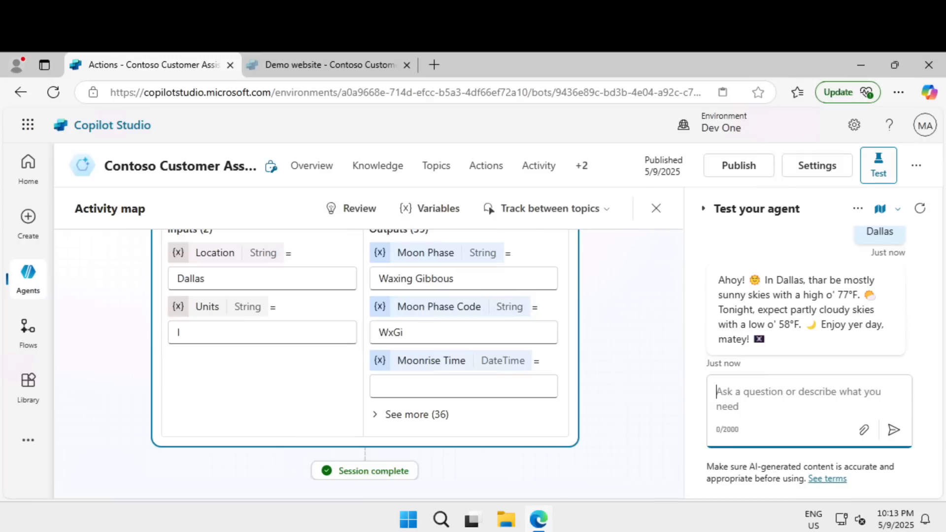
# - Send "Wait, I meant the weather for London. Also, please list all information you have in bullet points." and review the answer
pyautogui.write('Wait, I meant the weather for London. Also, please list all information you have in bullet points.')
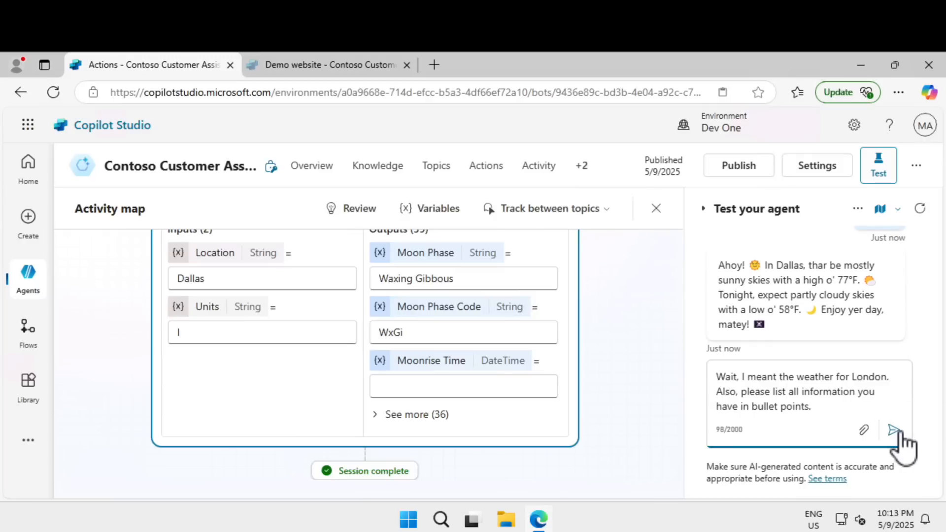
pyautogui.click(894, 430)
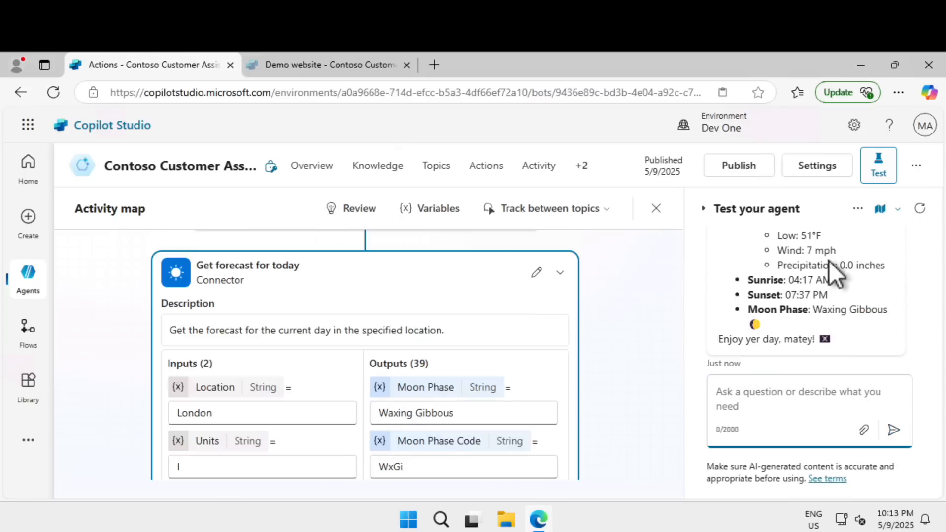
pyautogui.scroll(2, 832, 260)
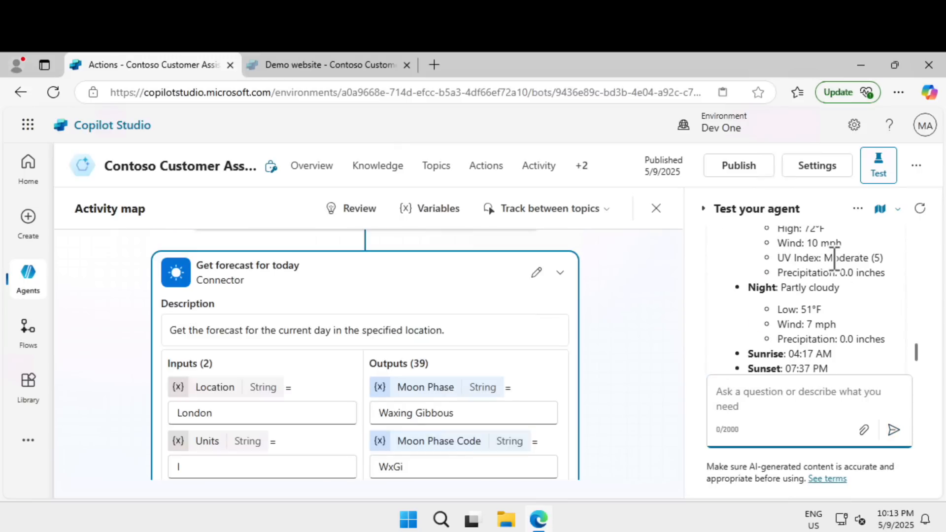
pyautogui.scroll(2, 833, 260)
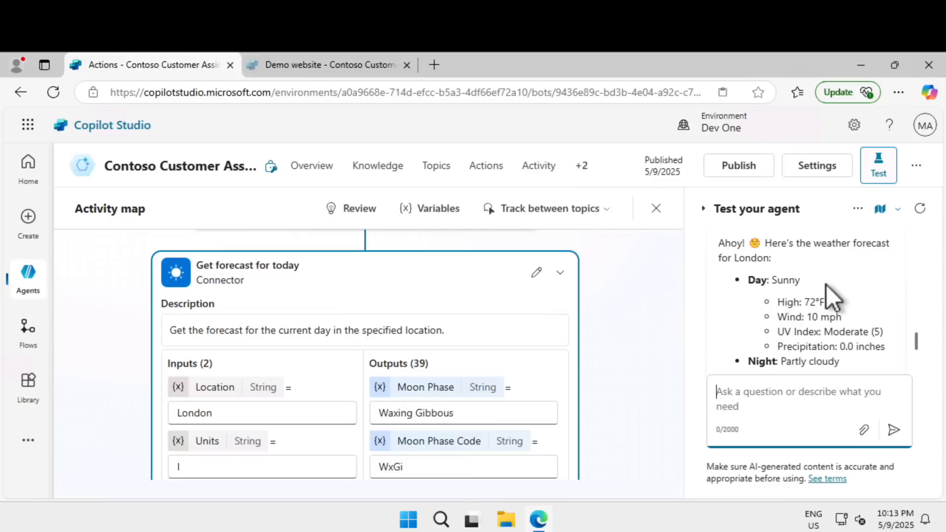
pyautogui.scroll(-3, 826, 285)
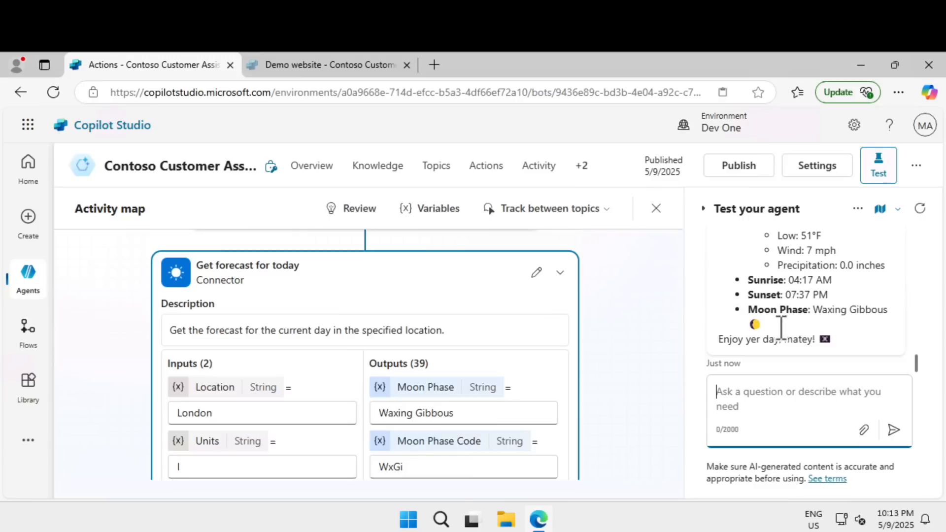
pyautogui.click(820, 339)
pyautogui.moveTo(821, 339); pyautogui.dragTo(729, 339)
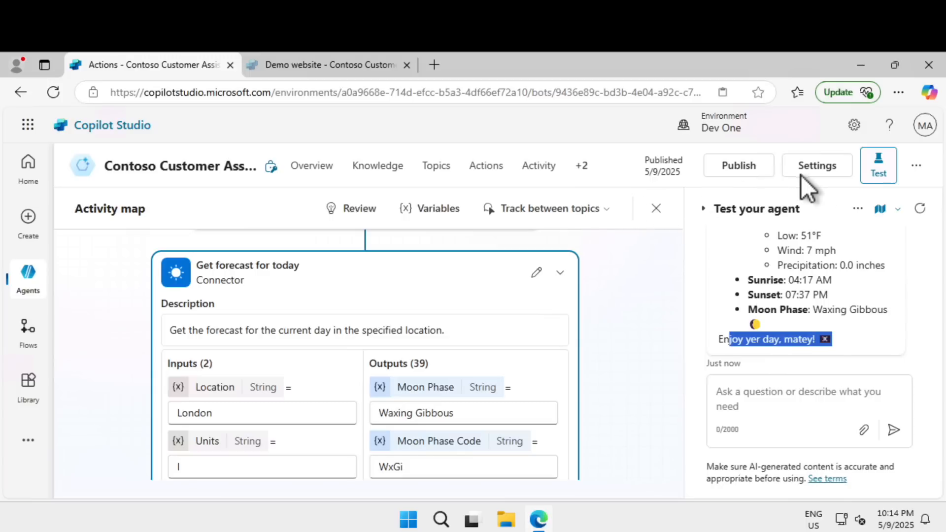
# - Switch the agent's generative AI interaction mode to Classic, save the change and leave the settings
pyautogui.click(841, 167)
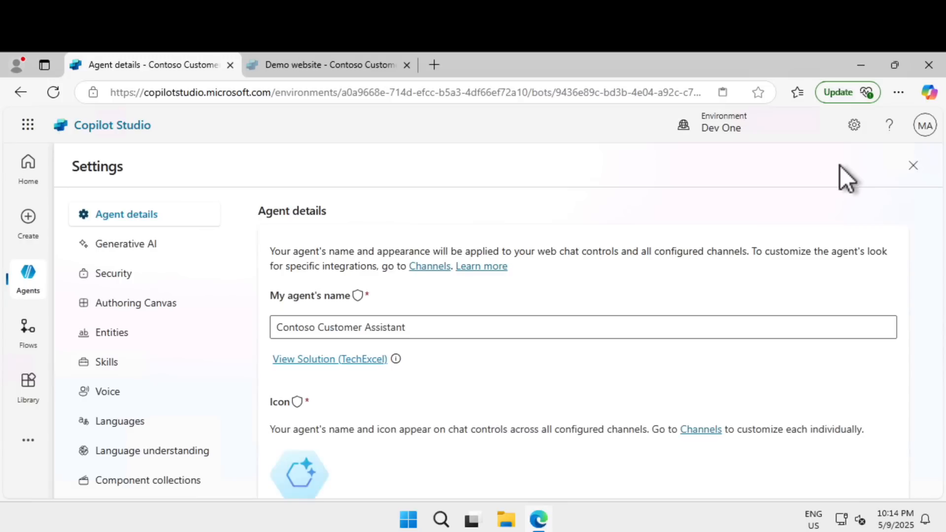
pyautogui.click(138, 254)
pyautogui.click(308, 260)
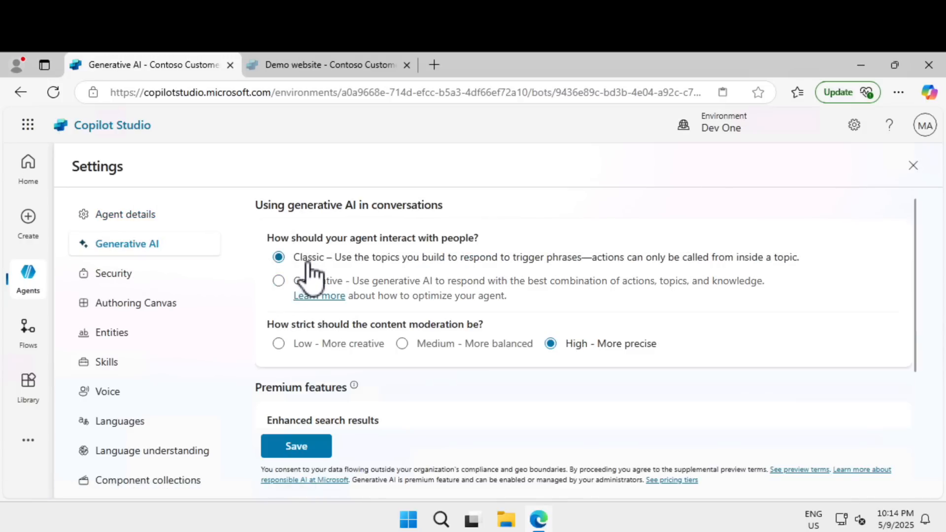
pyautogui.click(306, 447)
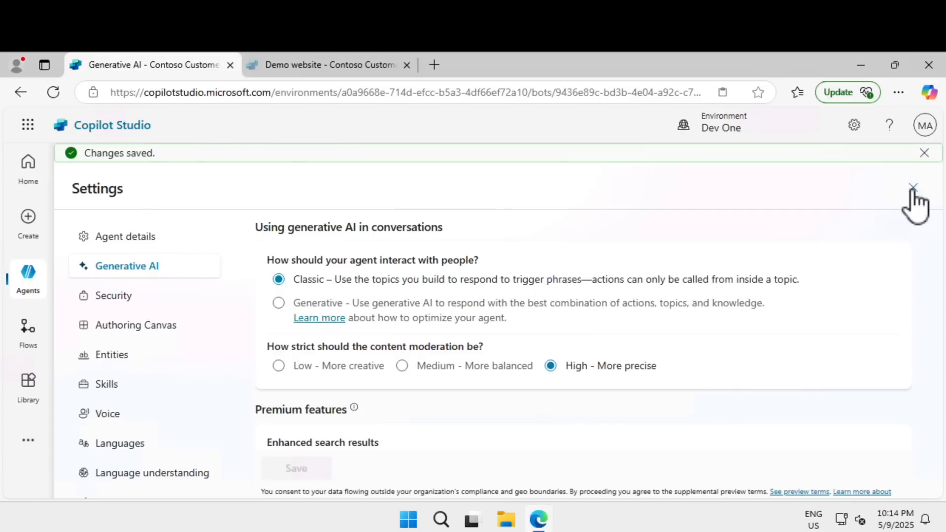
pyautogui.click(912, 188)
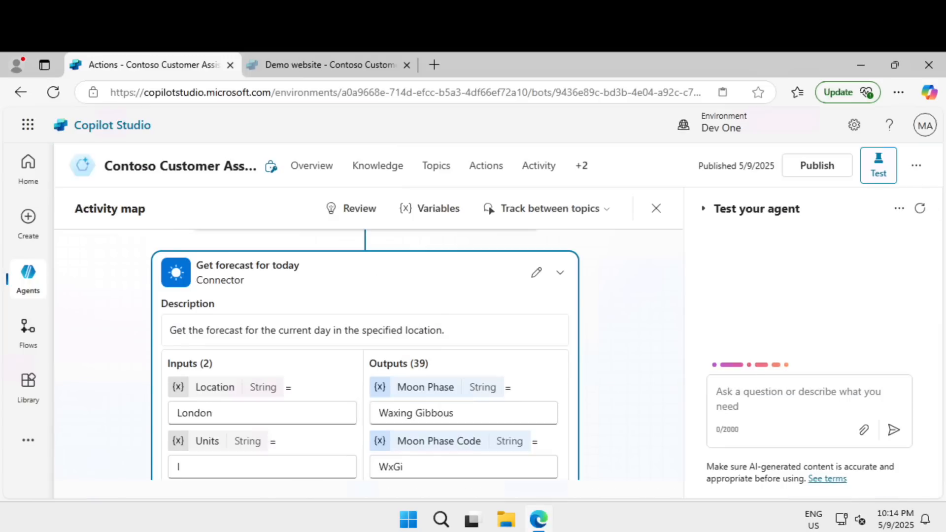
# - Open the Check Ticket Status topic and review its flow from the trigger phrases down to the ticket status message
pyautogui.click(446, 174)
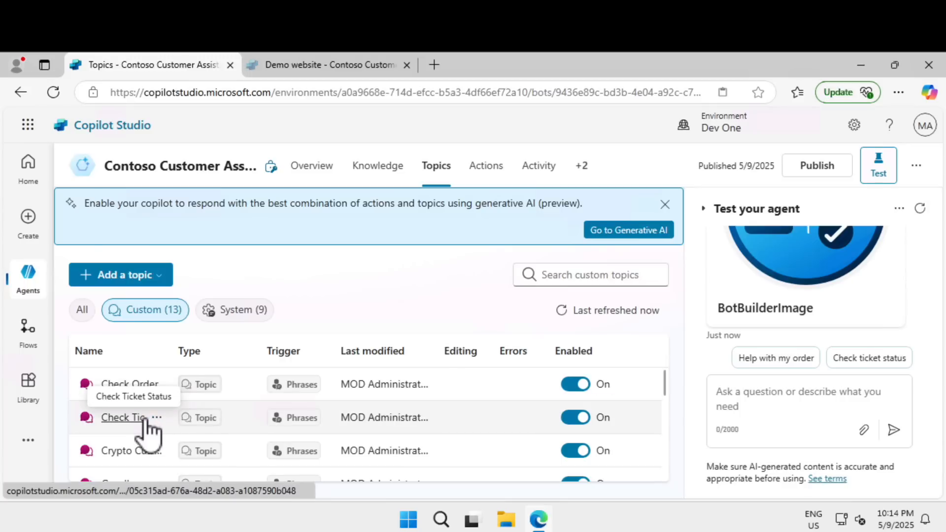
pyautogui.click(145, 419)
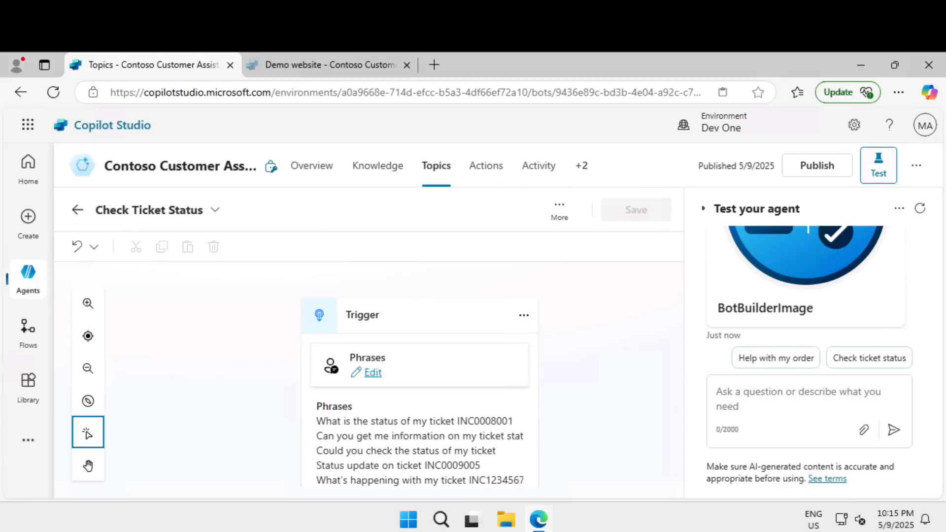
pyautogui.scroll(-3, 583, 375)
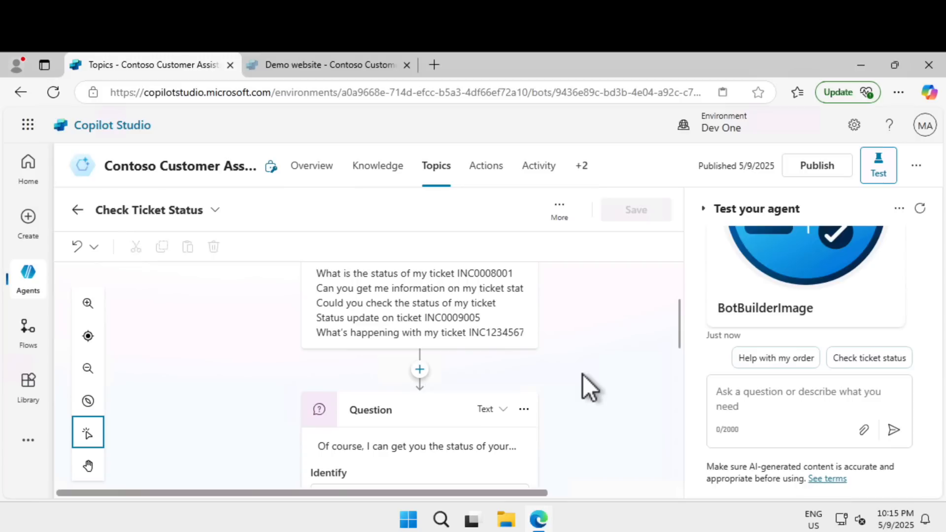
pyautogui.scroll(3, 584, 374)
pyautogui.scroll(-9, 583, 375)
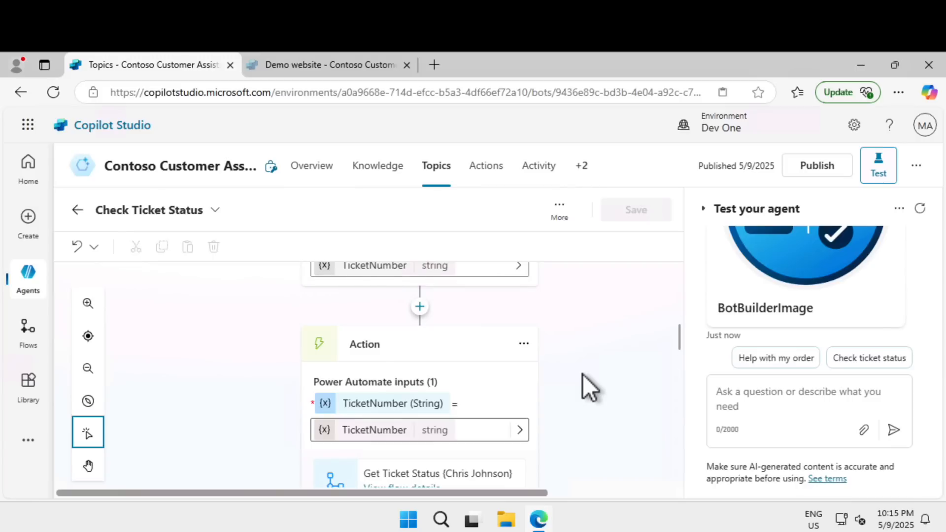
pyautogui.scroll(3, 584, 374)
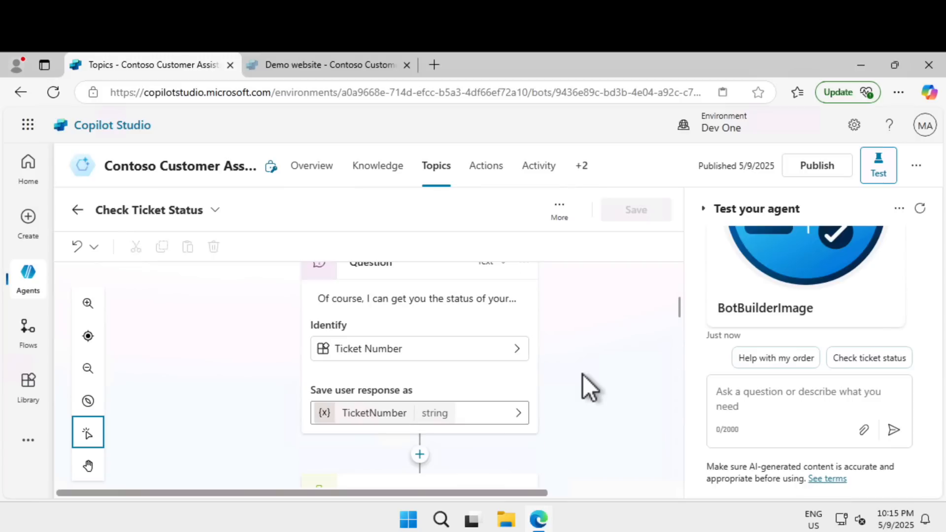
pyautogui.scroll(-5, 584, 374)
pyautogui.scroll(-5, 583, 374)
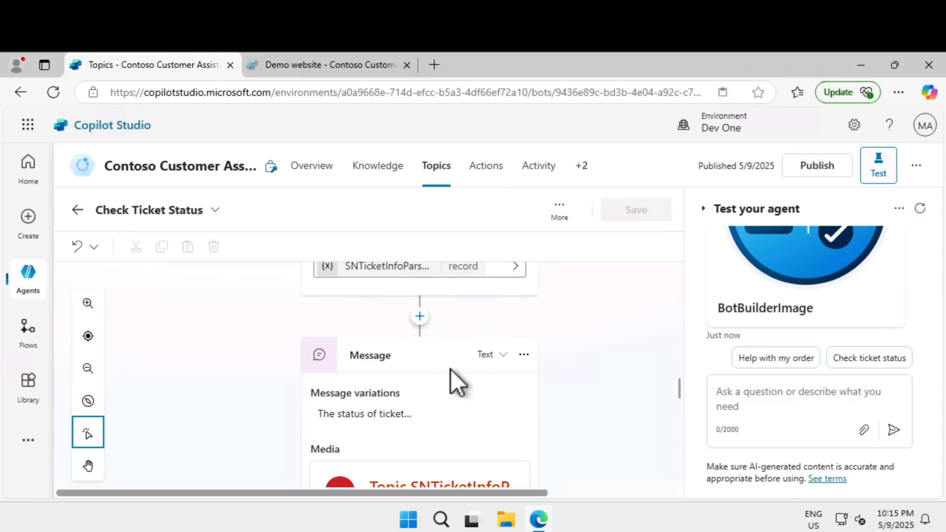
# - Start a new prompt action directly before the ticket status message and name it "Ticket customer communication"
pyautogui.click(419, 318)
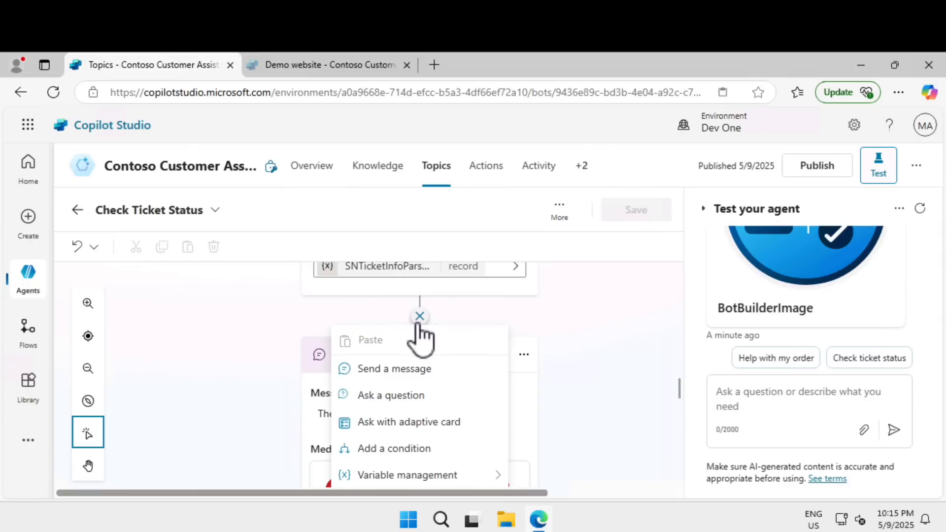
pyautogui.scroll(-2, 436, 433)
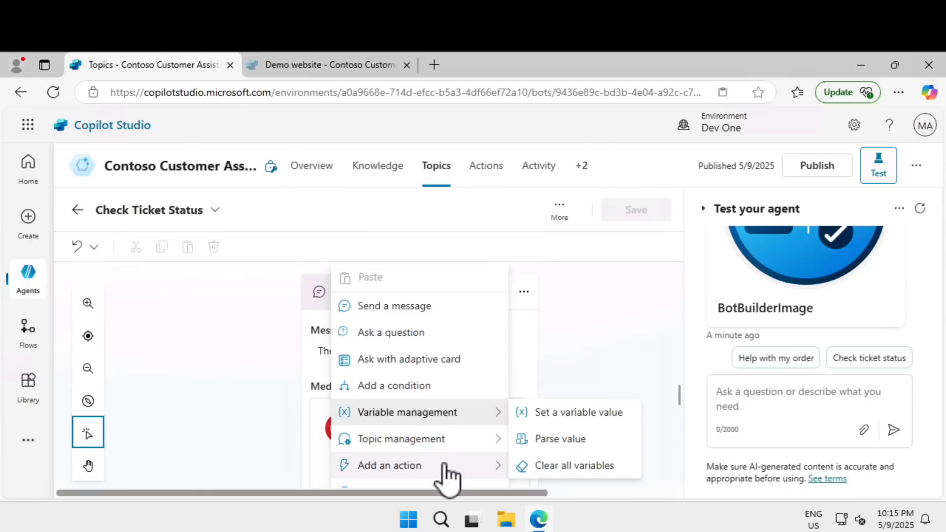
pyautogui.moveTo(445, 471)
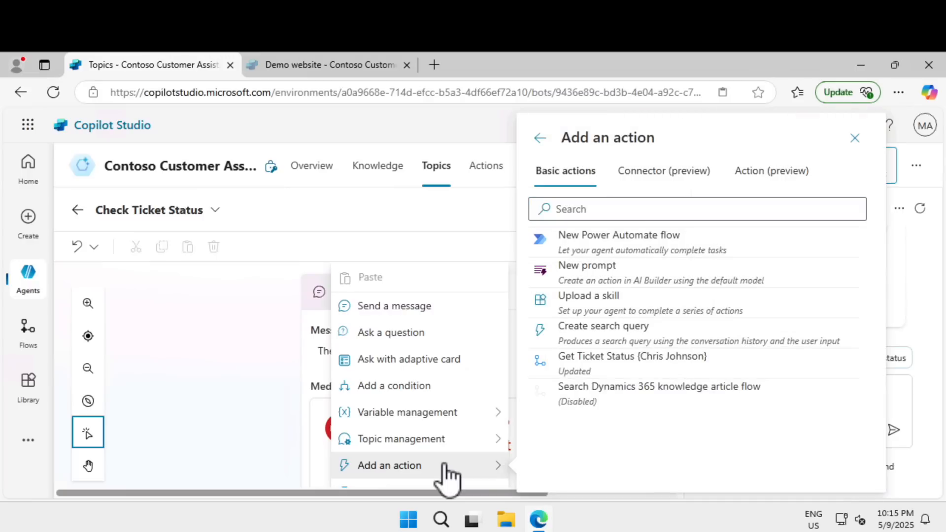
pyautogui.click(587, 283)
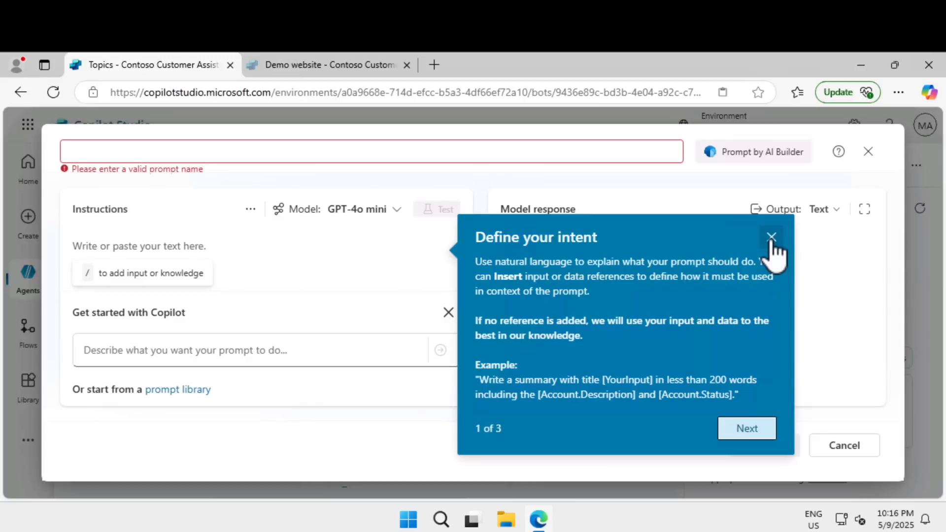
pyautogui.click(766, 239)
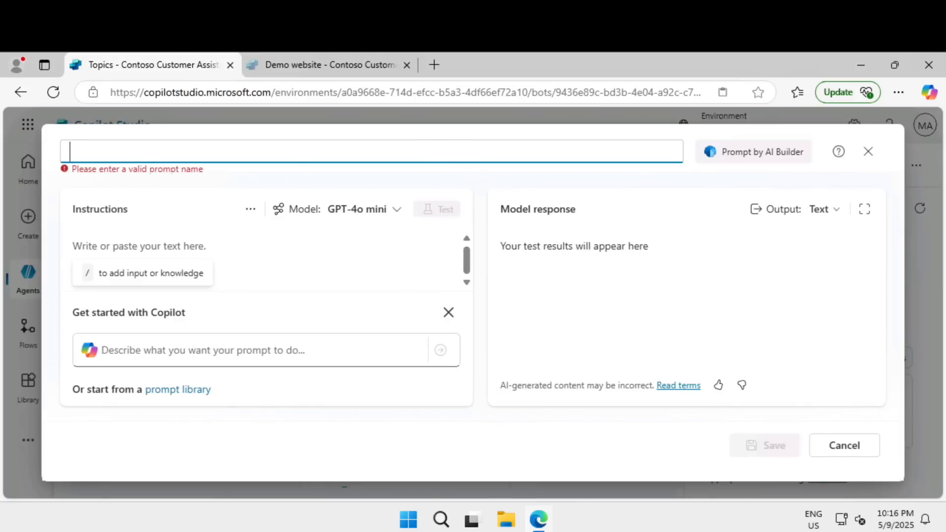
pyautogui.write('Ticket customer communication')
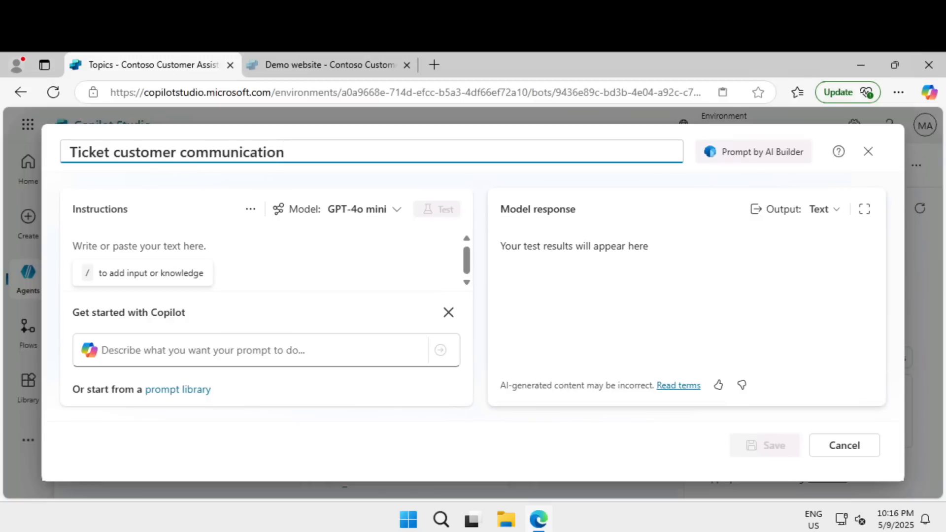
# - Write instructions for a personalized, empathetic single-paragraph apology based on the ticket, without hashtags or signature, and add a text input under a "## Ticket Details" heading
pyautogui.click(316, 260)
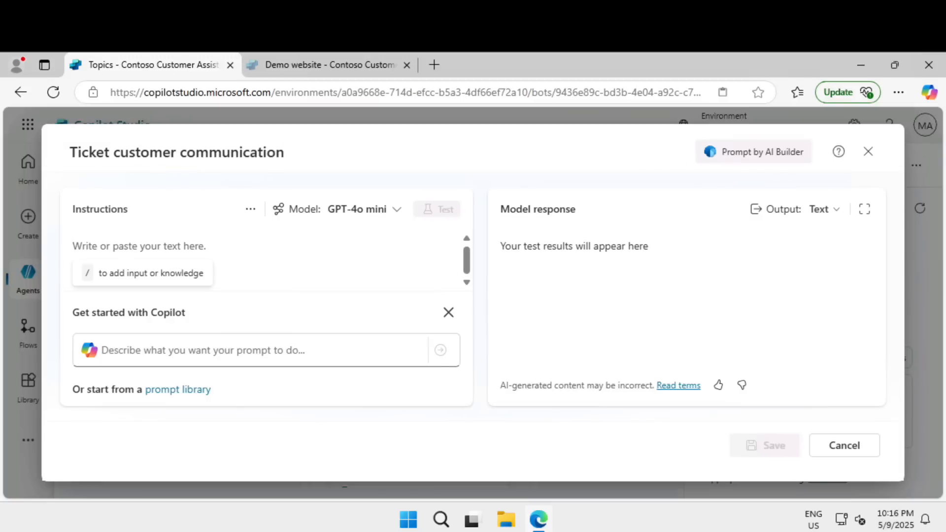
pyautogui.write("Based on the ticket details, write a personalized apologetic message to the person impacted. You can summarize the issue to show you understand it. Show empathy and suggest ways to mitigate the situation based on the ticket details. Have a positive attitude and use emojis when applicable. Don't include hashtags. Text should be a single paragraph. Do not use a signature.  ## Ticket Details")
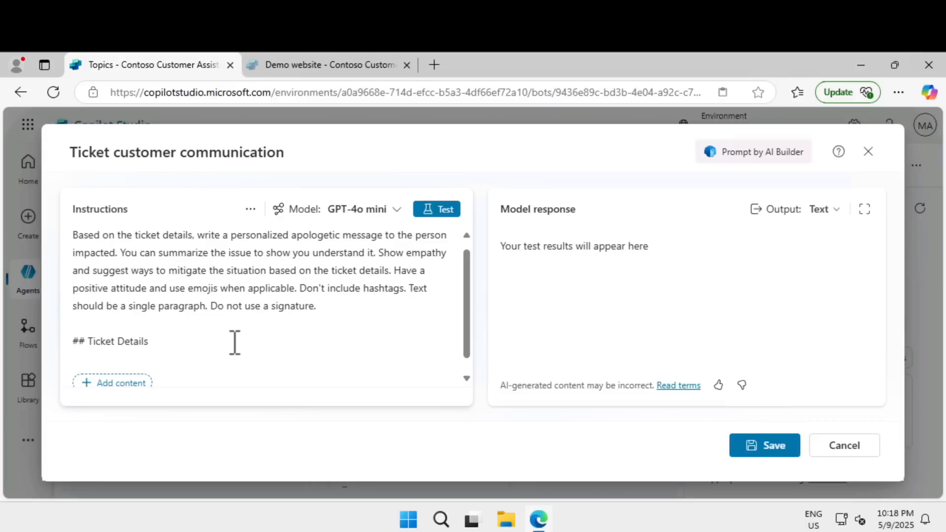
pyautogui.write('/')
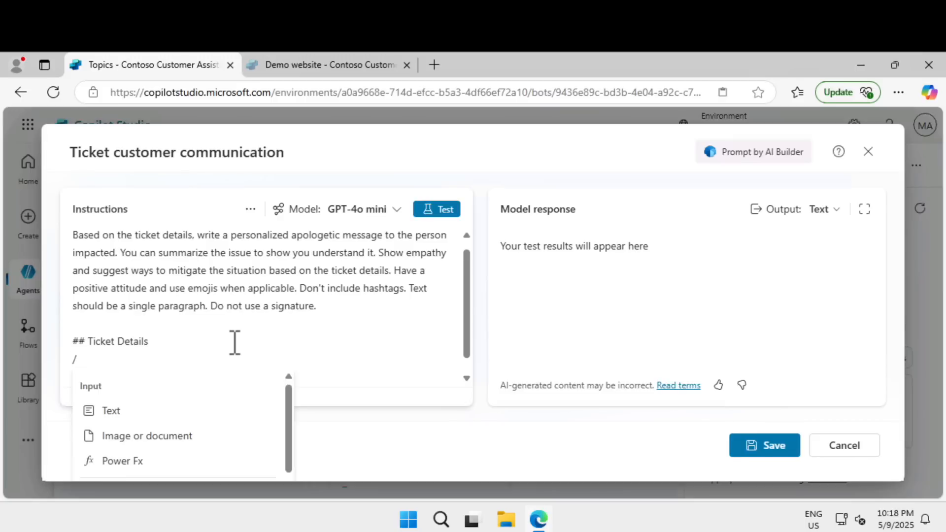
pyautogui.click(147, 419)
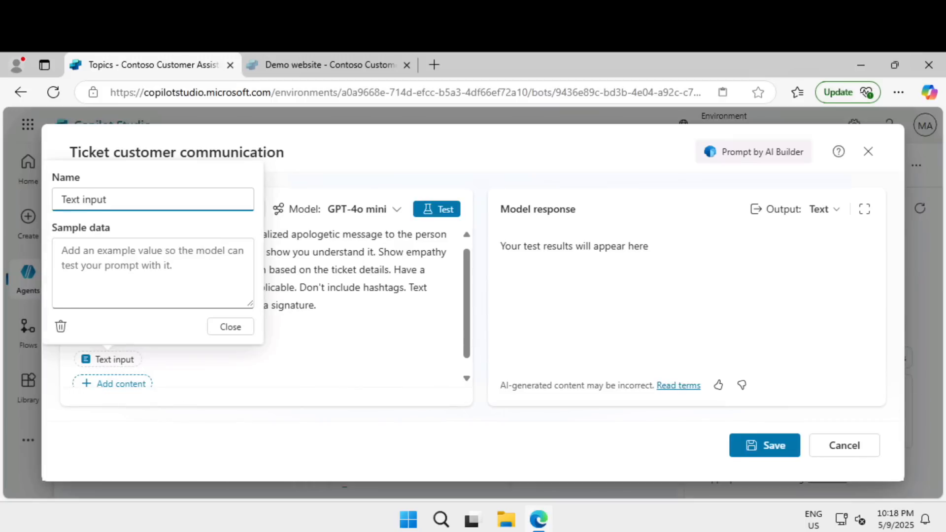
# - Name the prompt's text input "Ticket Details" and paste the sample ticket JSON as its sample data
pyautogui.tripleClick(88, 199)
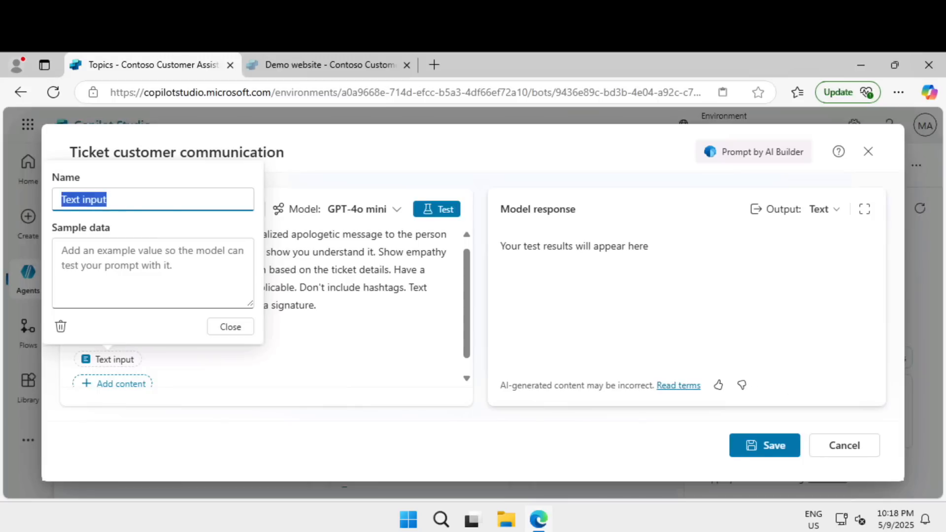
pyautogui.write('Ticket Details')
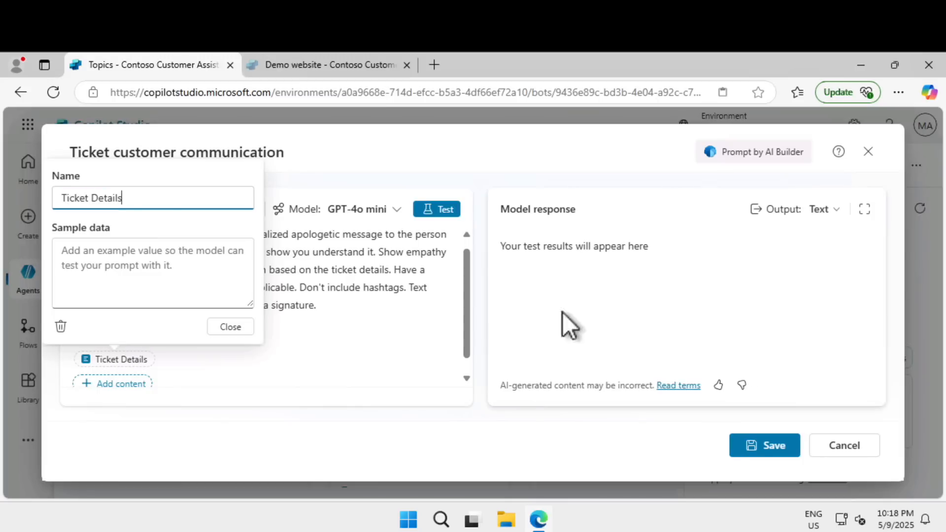
pyautogui.click(153, 268)
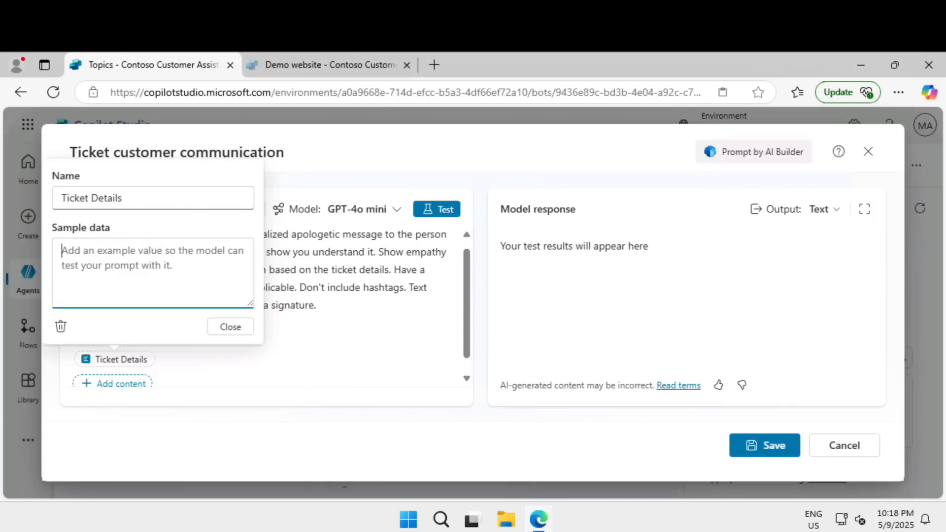
pyautogui.hotkey('ctrl', 'v')
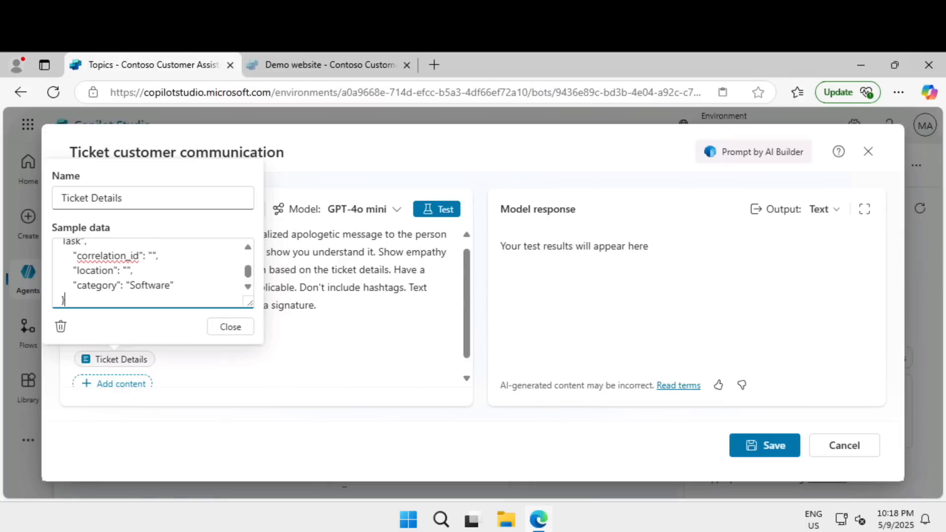
pyautogui.click(230, 329)
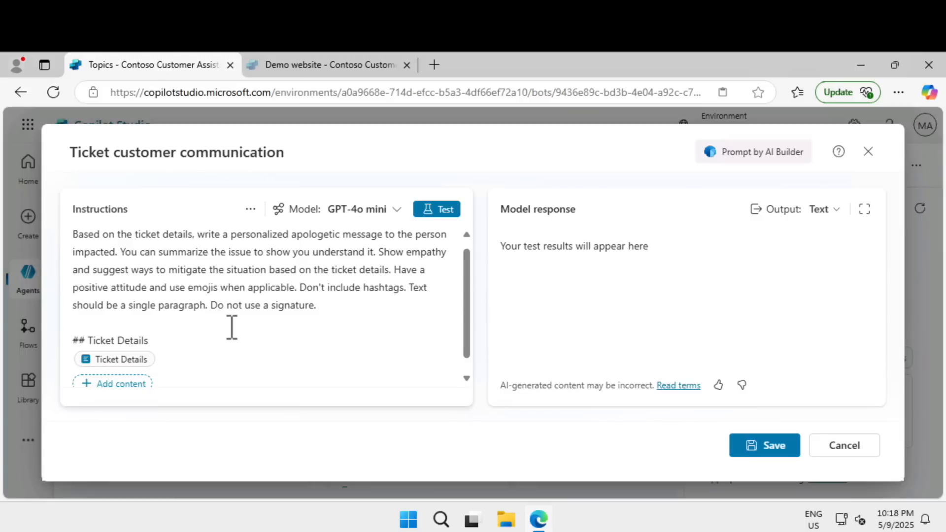
# - Switch the prompt's model to GPT-4o and save the prompt
pyautogui.click(382, 211)
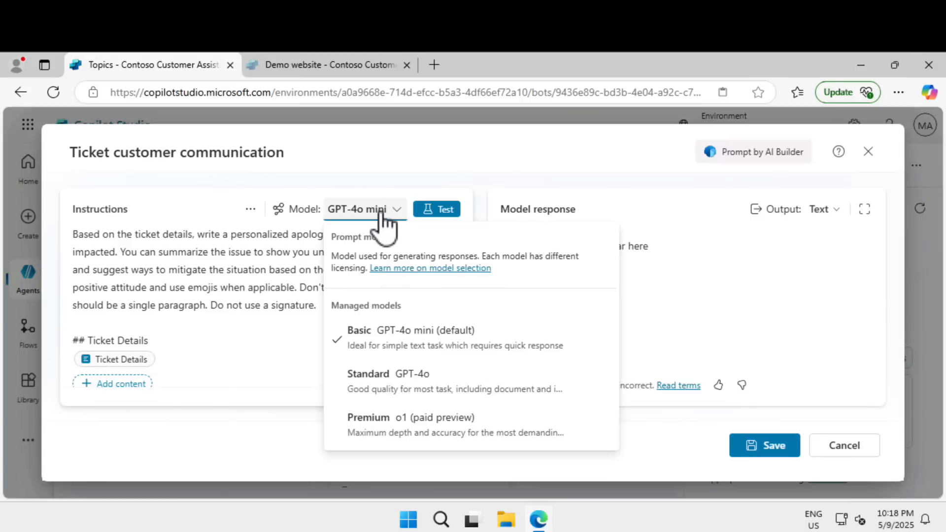
pyautogui.click(409, 392)
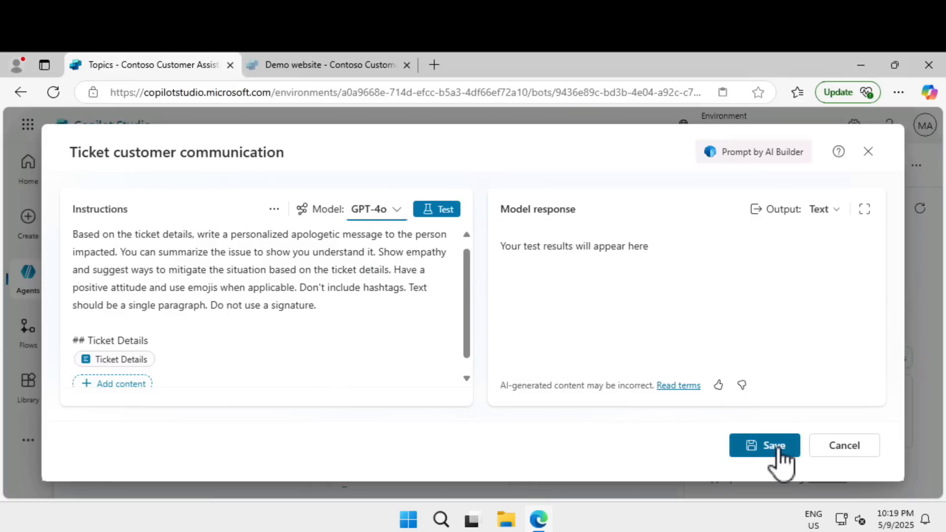
pyautogui.click(776, 446)
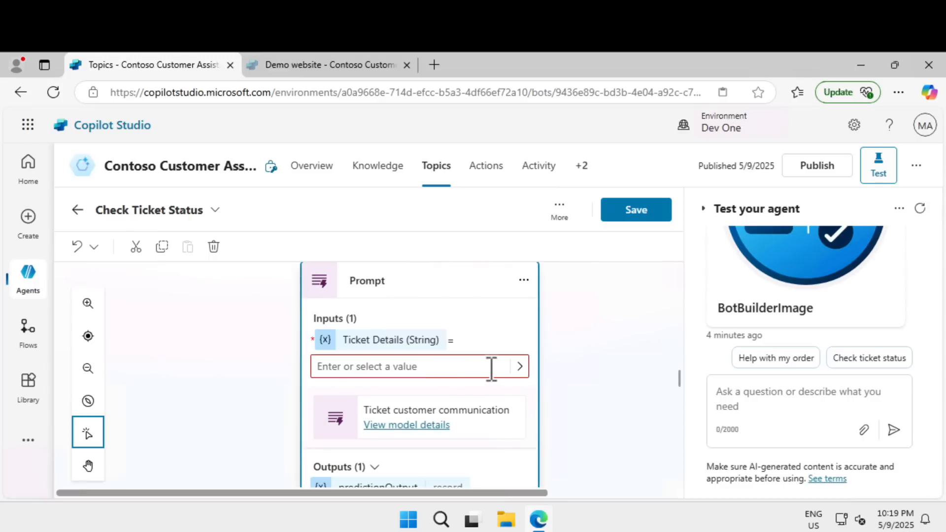
# - Map the prompt node's Ticket Details input to the SNTicketInfo topic variable
pyautogui.click(520, 367)
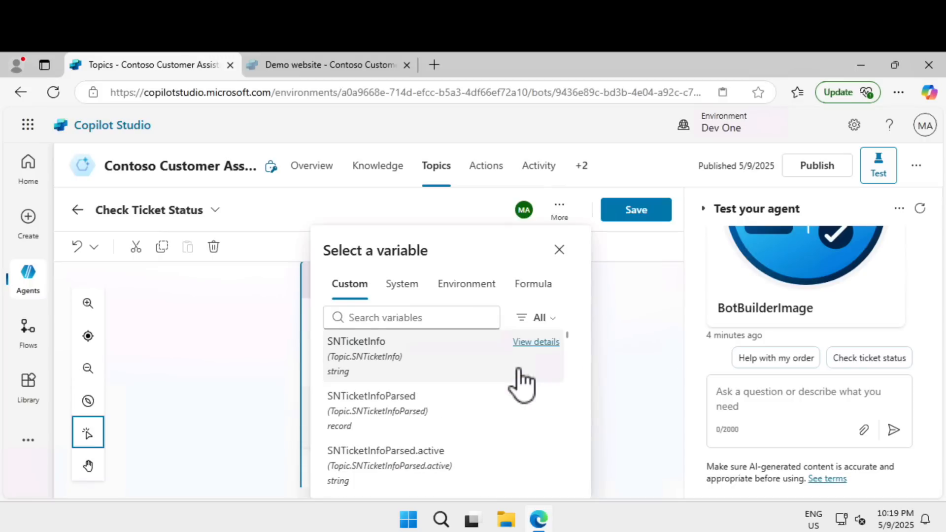
pyautogui.click(411, 355)
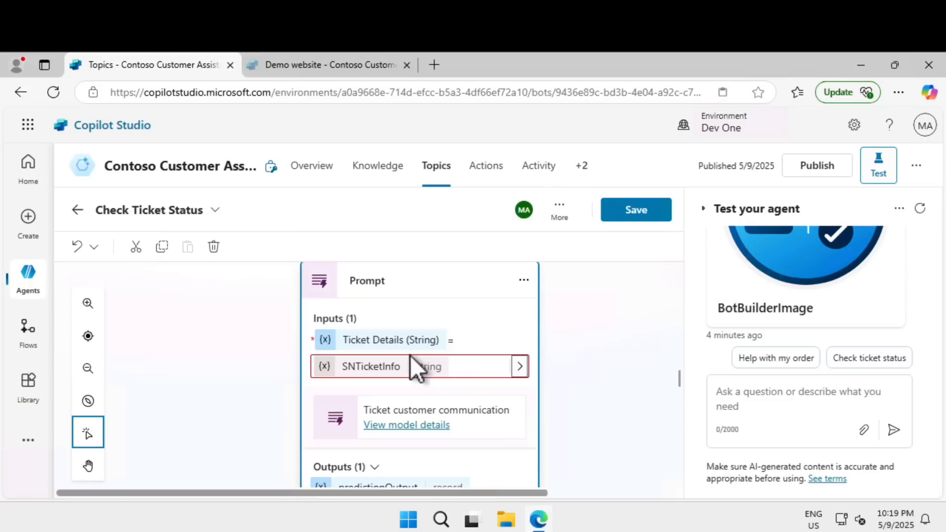
pyautogui.click(590, 421)
# - Store the prompt's predictionOutput in a new variable named "PersonalizedMessage"
pyautogui.scroll(-3, 516, 374)
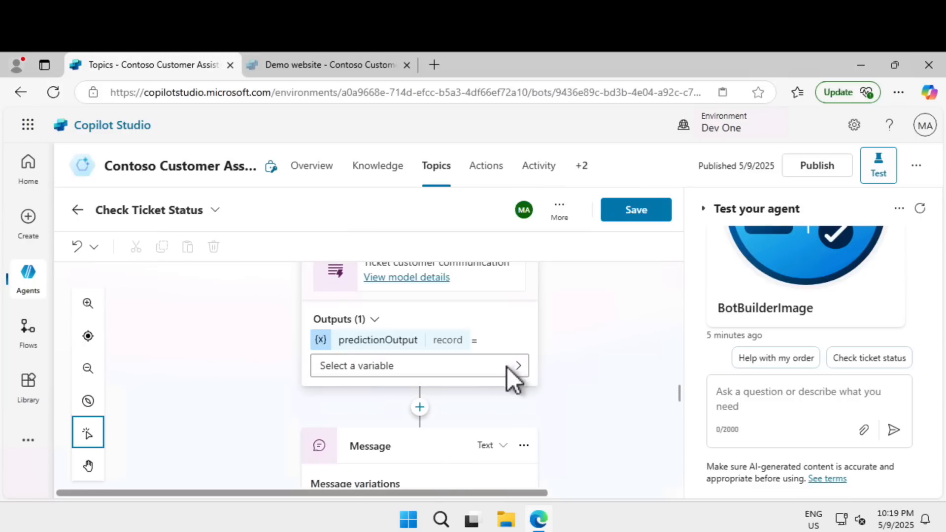
pyautogui.click(510, 371)
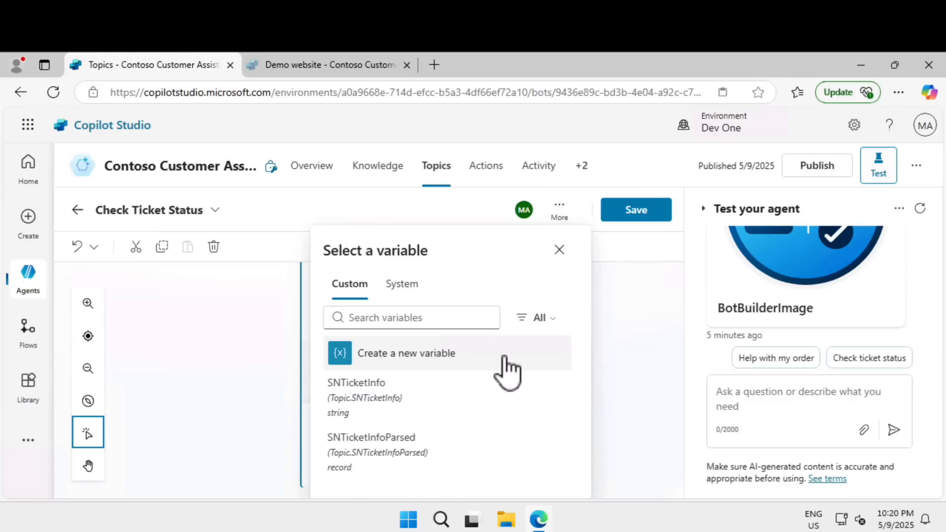
pyautogui.click(510, 366)
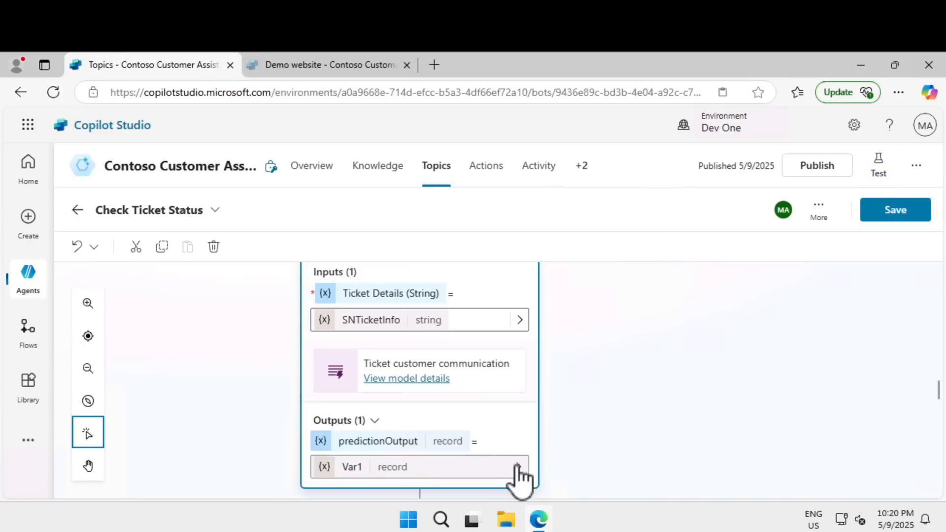
pyautogui.click(518, 466)
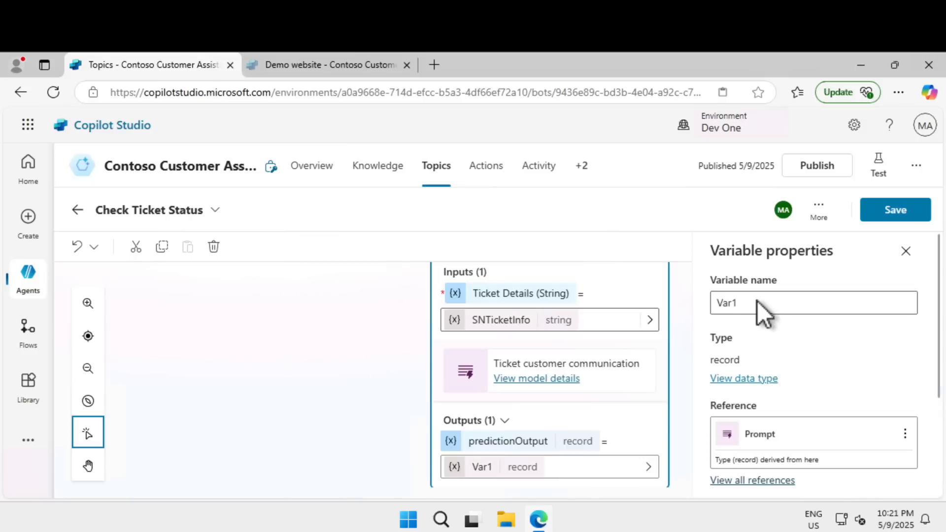
pyautogui.click(754, 302)
pyautogui.doubleClick(775, 301)
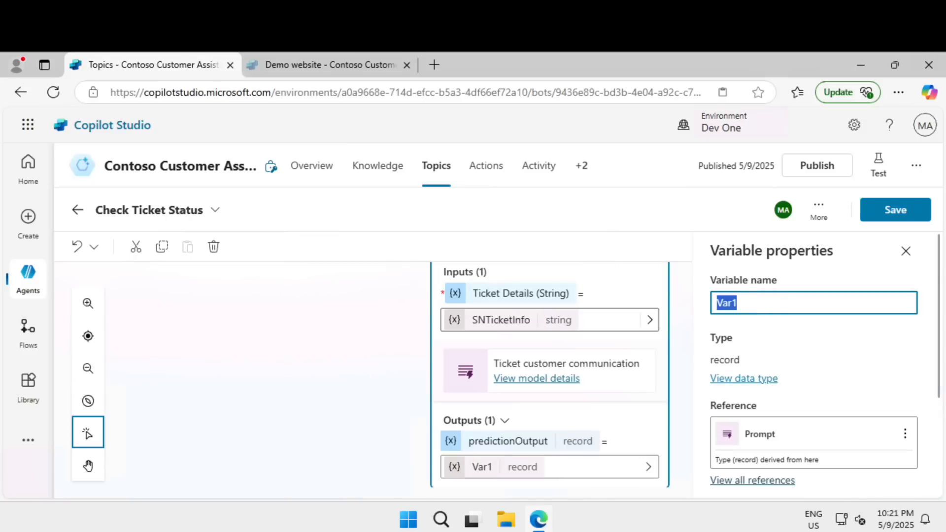
pyautogui.write('PersonalizedMessage')
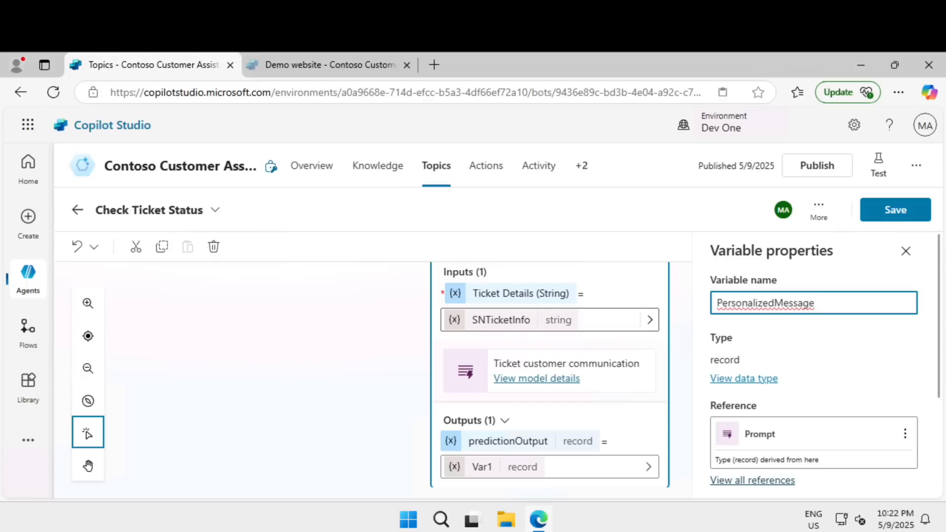
pyautogui.scroll(-3, 822, 360)
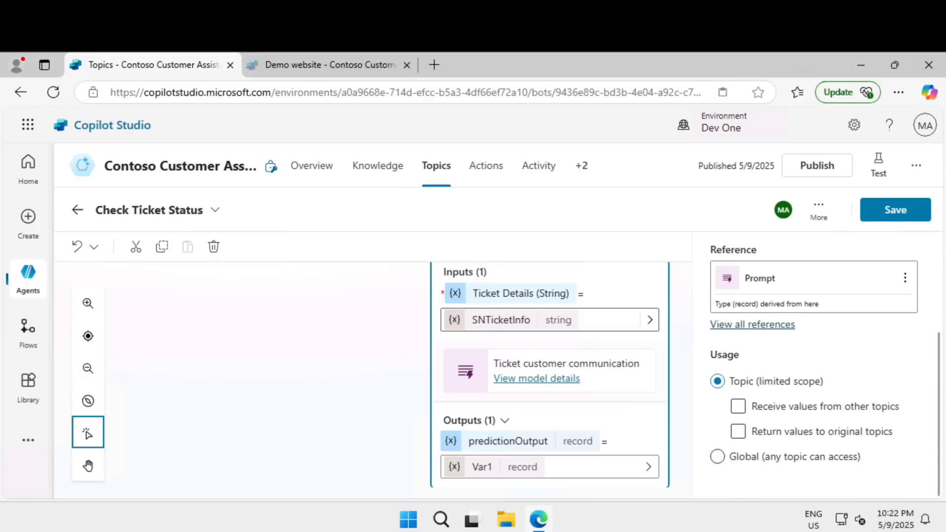
# - Add a message node between the prompt and the ticket status message containing the PersonalizedMessage.text variable, and save the topic
pyautogui.scroll(-3, 338, 416)
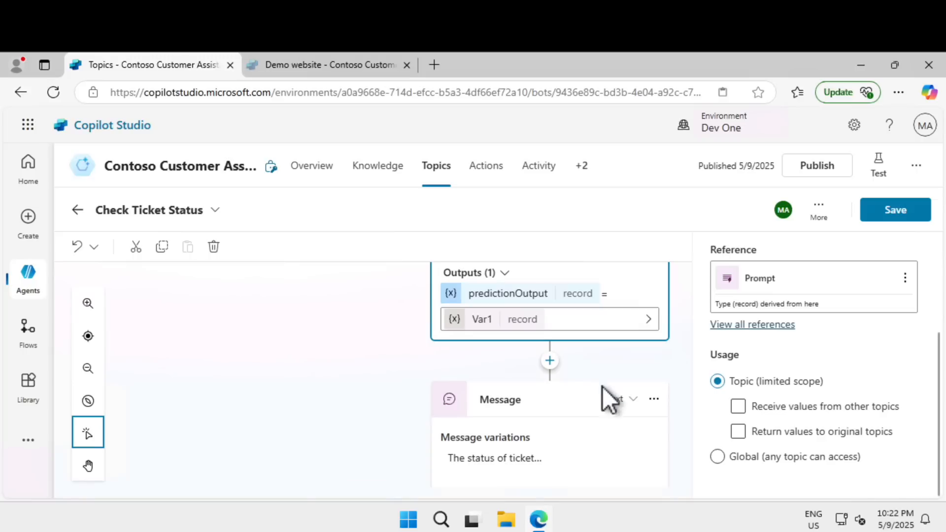
pyautogui.click(549, 360)
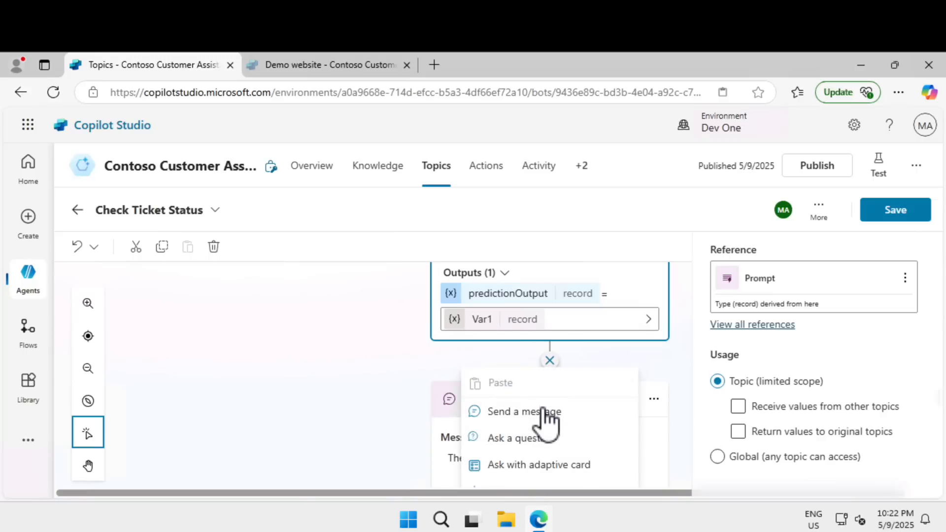
pyautogui.scroll(3, 545, 418)
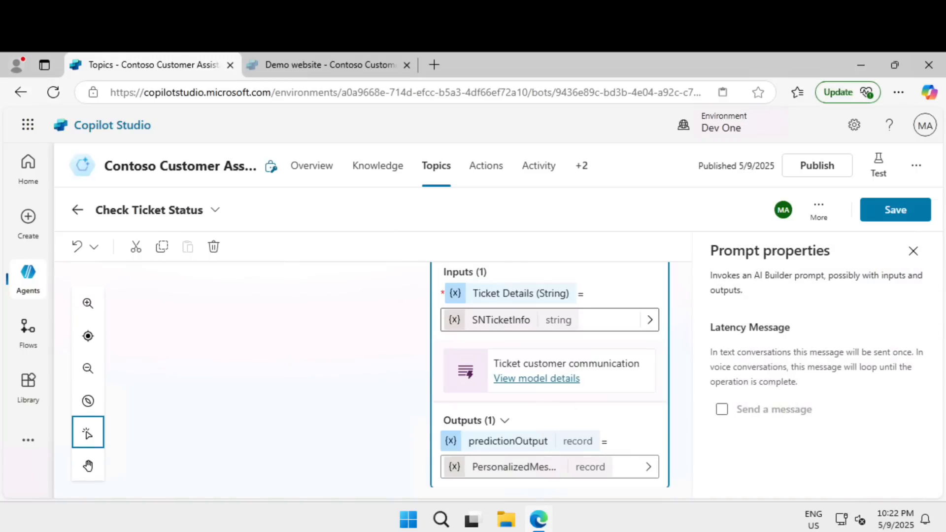
pyautogui.click(913, 252)
pyautogui.scroll(-3, 801, 366)
pyautogui.click(550, 360)
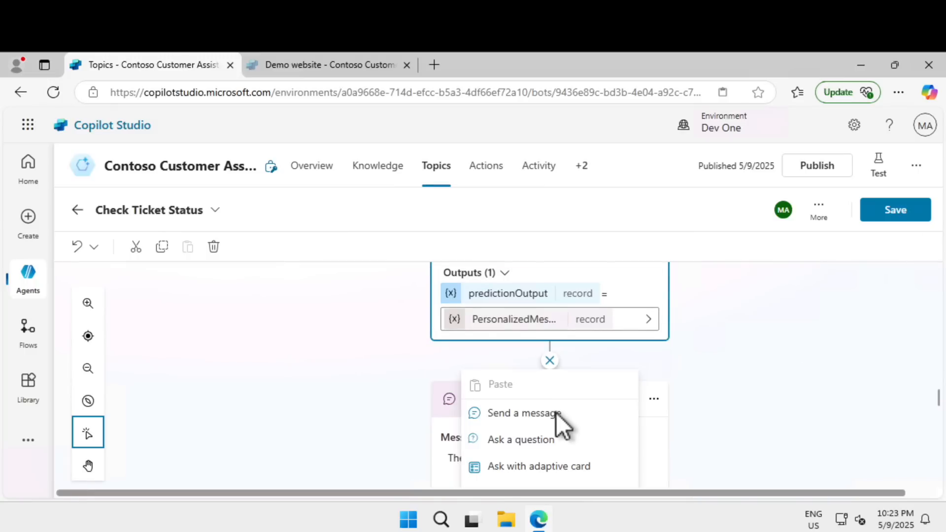
pyautogui.click(555, 413)
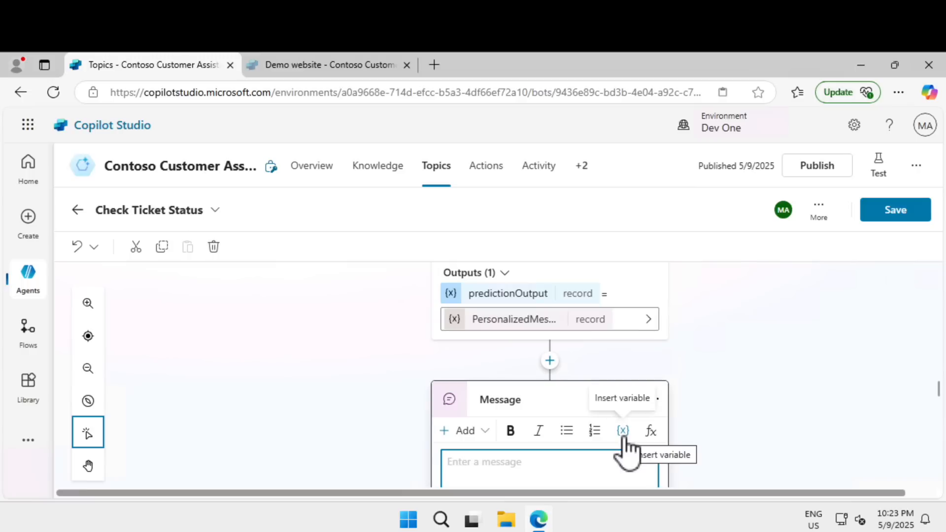
pyautogui.click(623, 415)
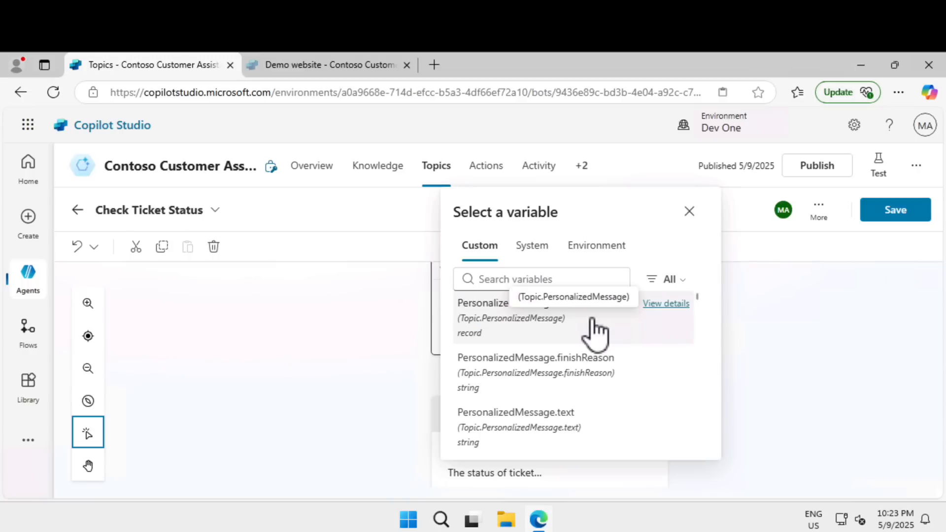
pyautogui.click(593, 436)
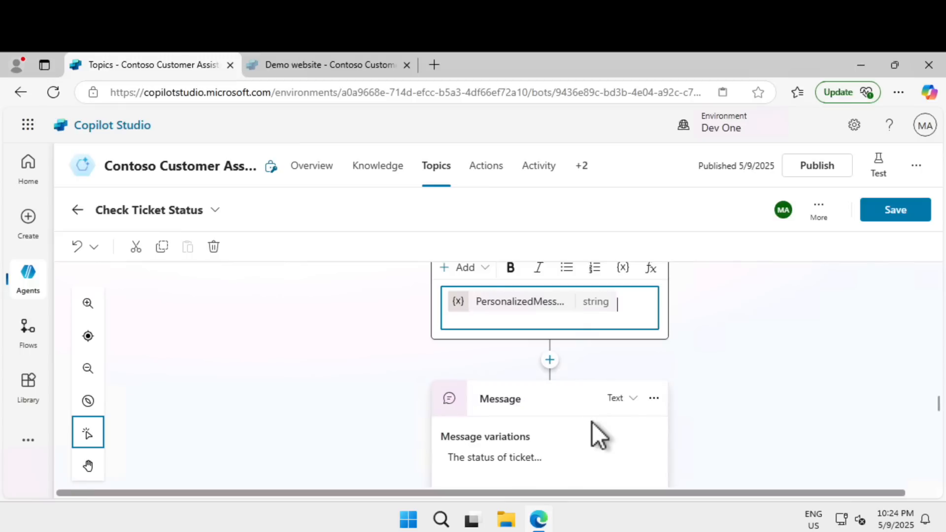
pyautogui.click(883, 221)
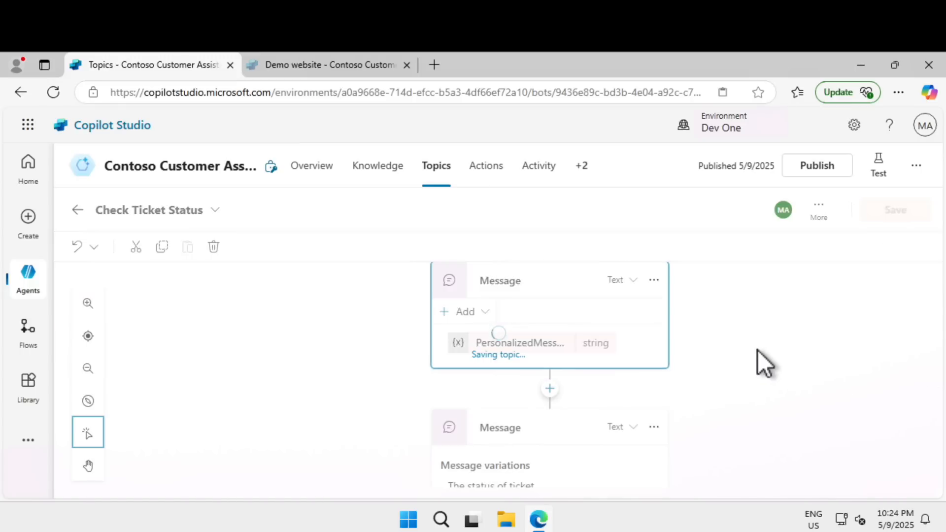
# - Restart the test conversation, send "Hi, could I get an update on ticket INC0007001?" and review the personalized message and ticket details in the reply
pyautogui.click(878, 163)
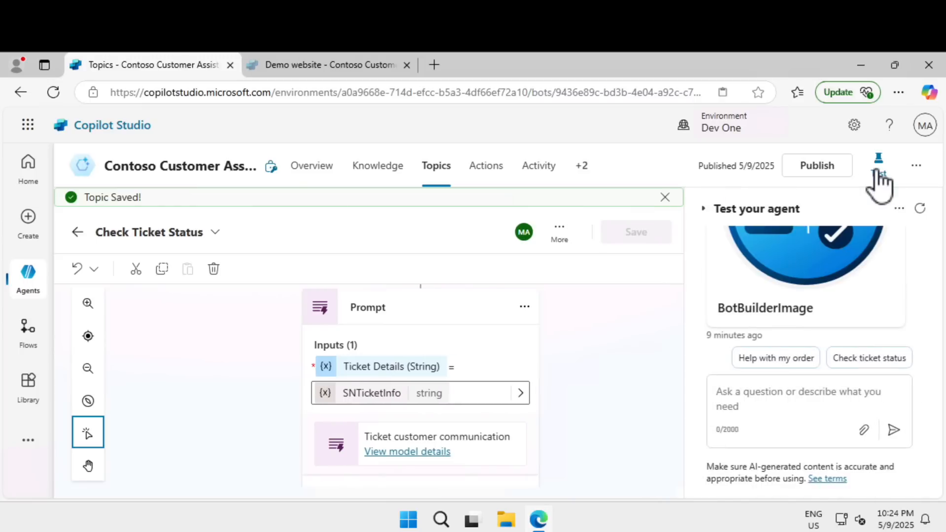
pyautogui.click(920, 208)
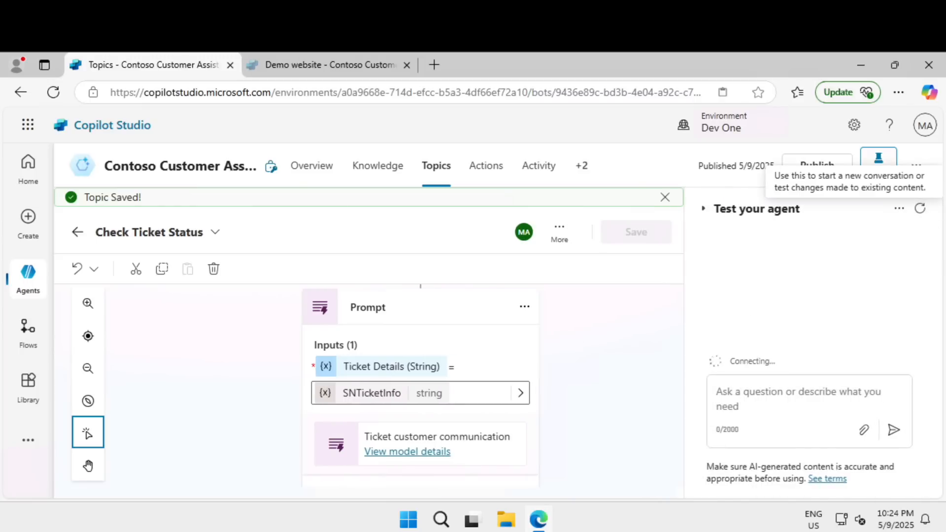
pyautogui.click(823, 398)
pyautogui.write('Hi, could I get an update on ticket INC0007001?')
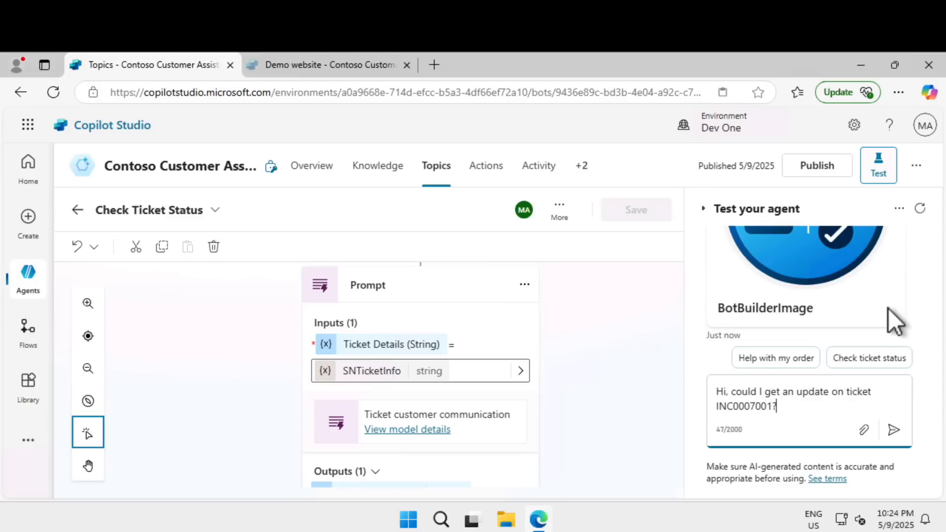
pyautogui.click(893, 430)
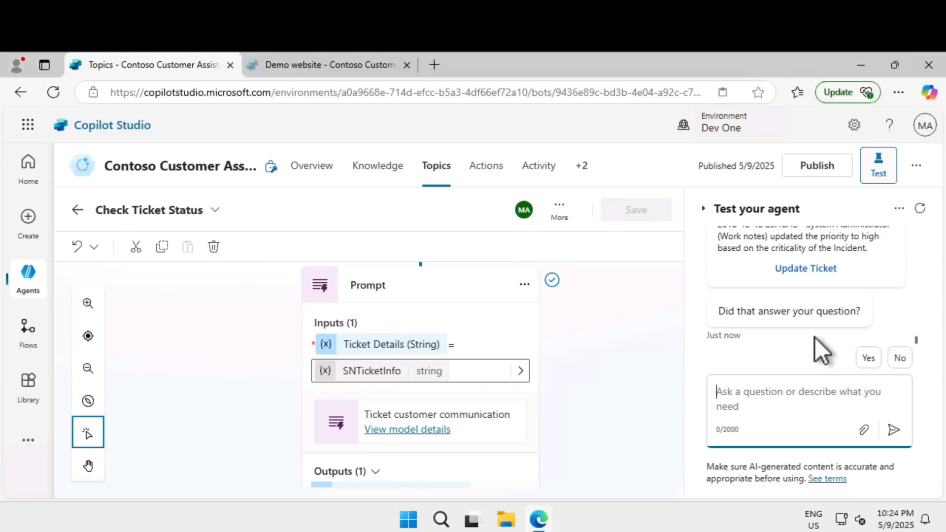
pyautogui.scroll(3, 815, 338)
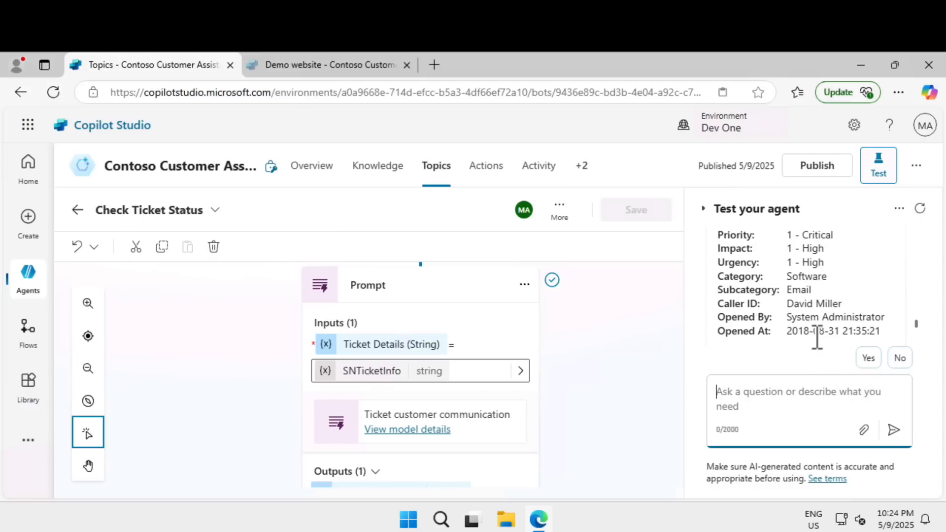
pyautogui.scroll(5, 815, 338)
pyautogui.scroll(3, 816, 320)
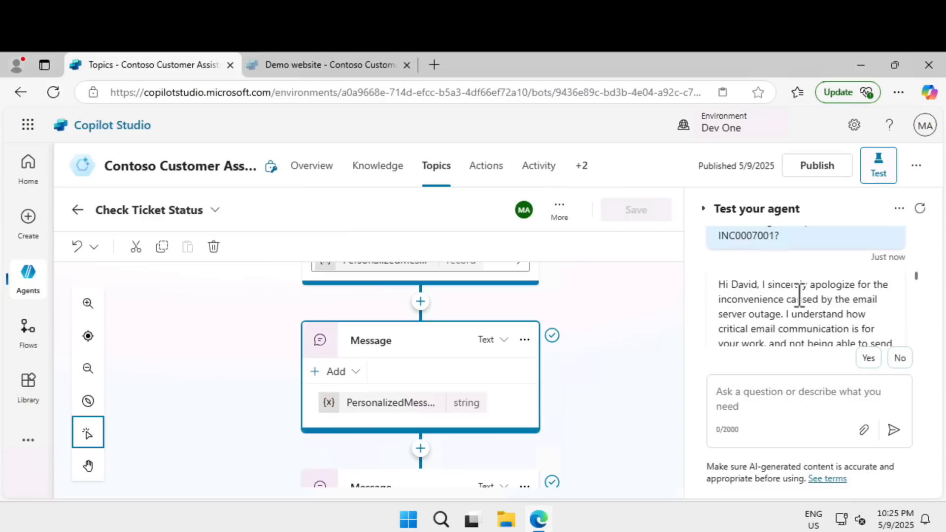
pyautogui.scroll(-3, 799, 294)
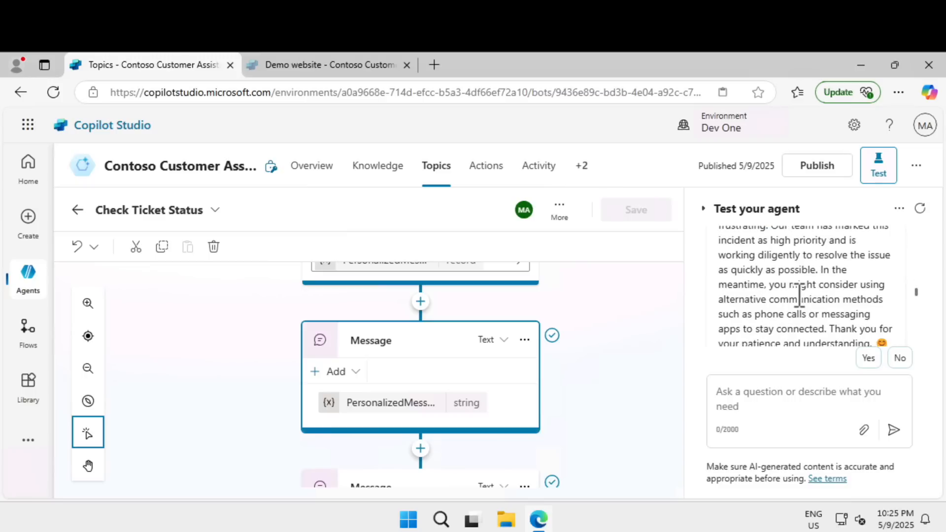
pyautogui.scroll(-3, 799, 294)
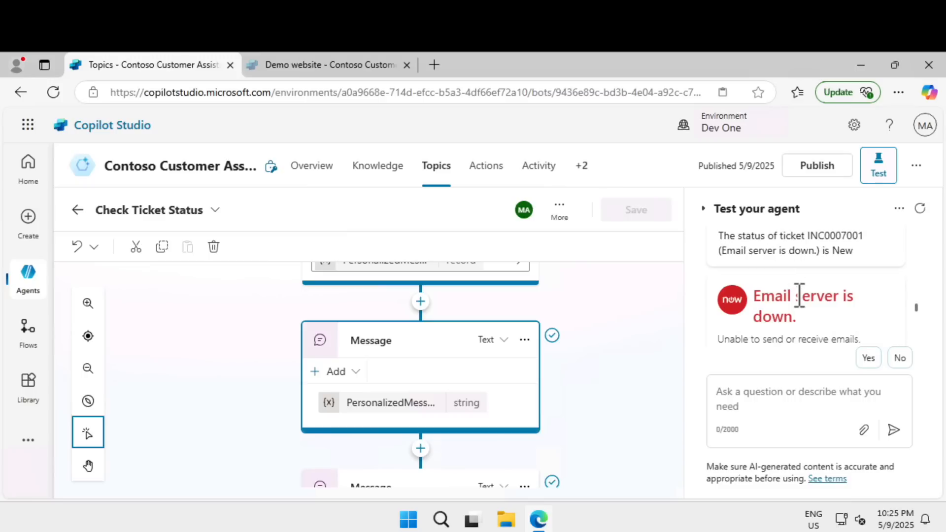
pyautogui.scroll(-3, 799, 295)
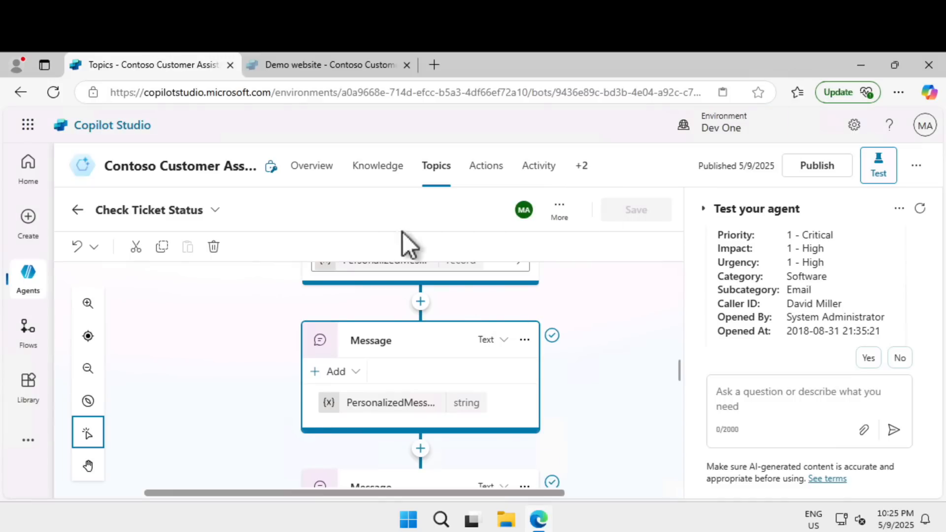
# - Leave the topic and go to the agent's Overview page
pyautogui.click(359, 176)
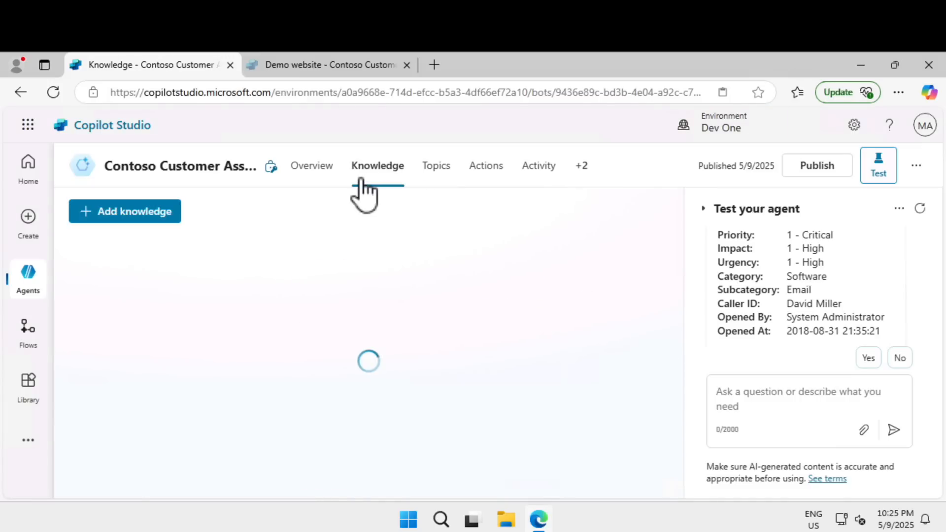
pyautogui.click(315, 176)
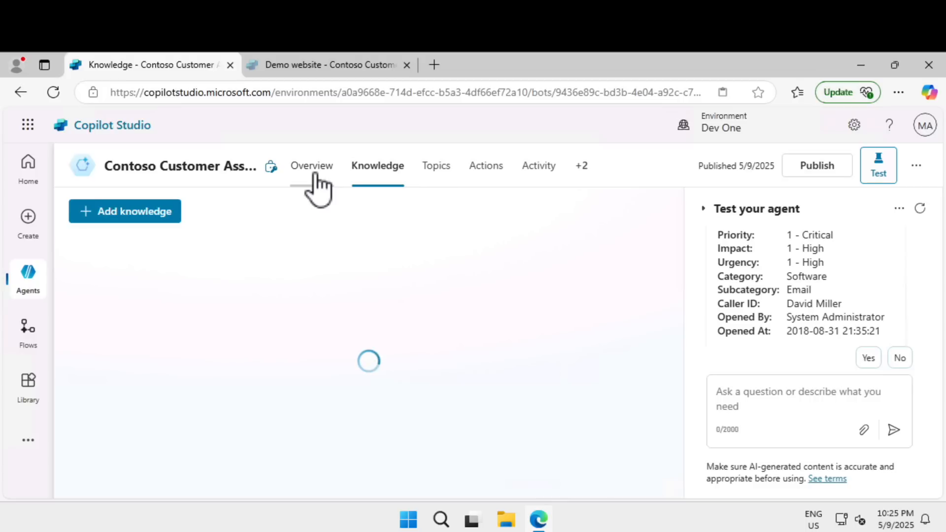